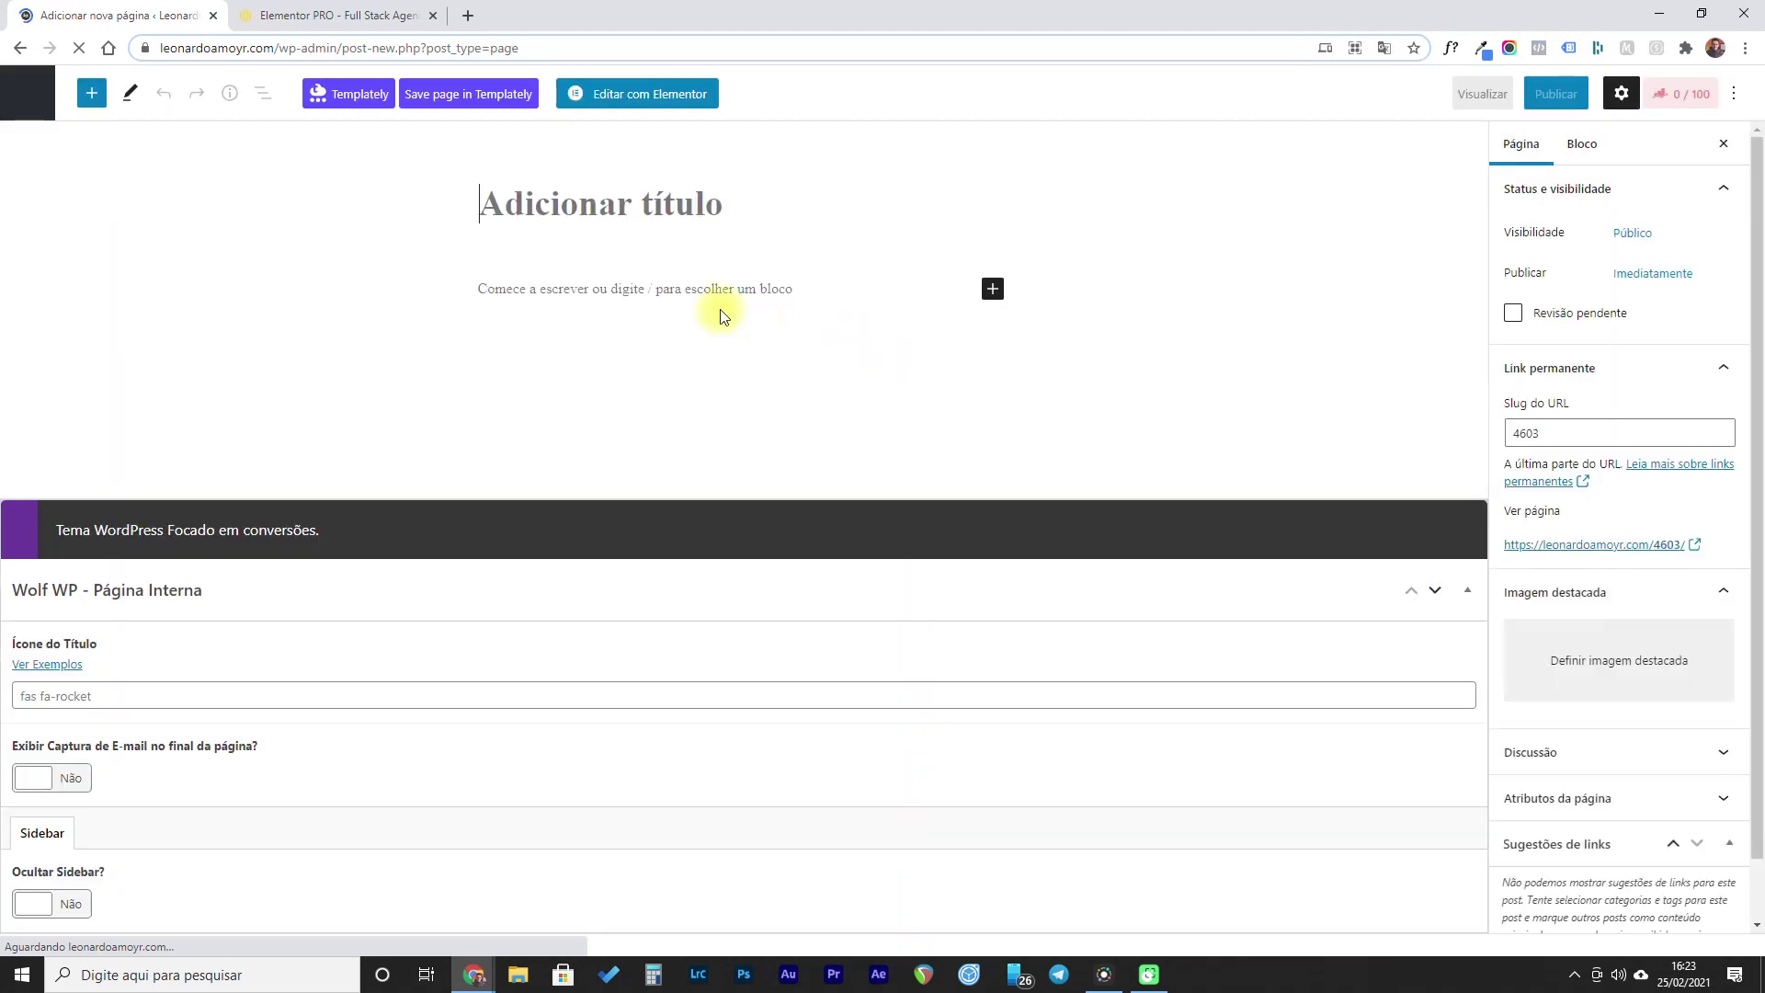
# - Review the plans and prices on the Elementor PRO page, including its web address, and return to the new page
pyautogui.click(292, 15)
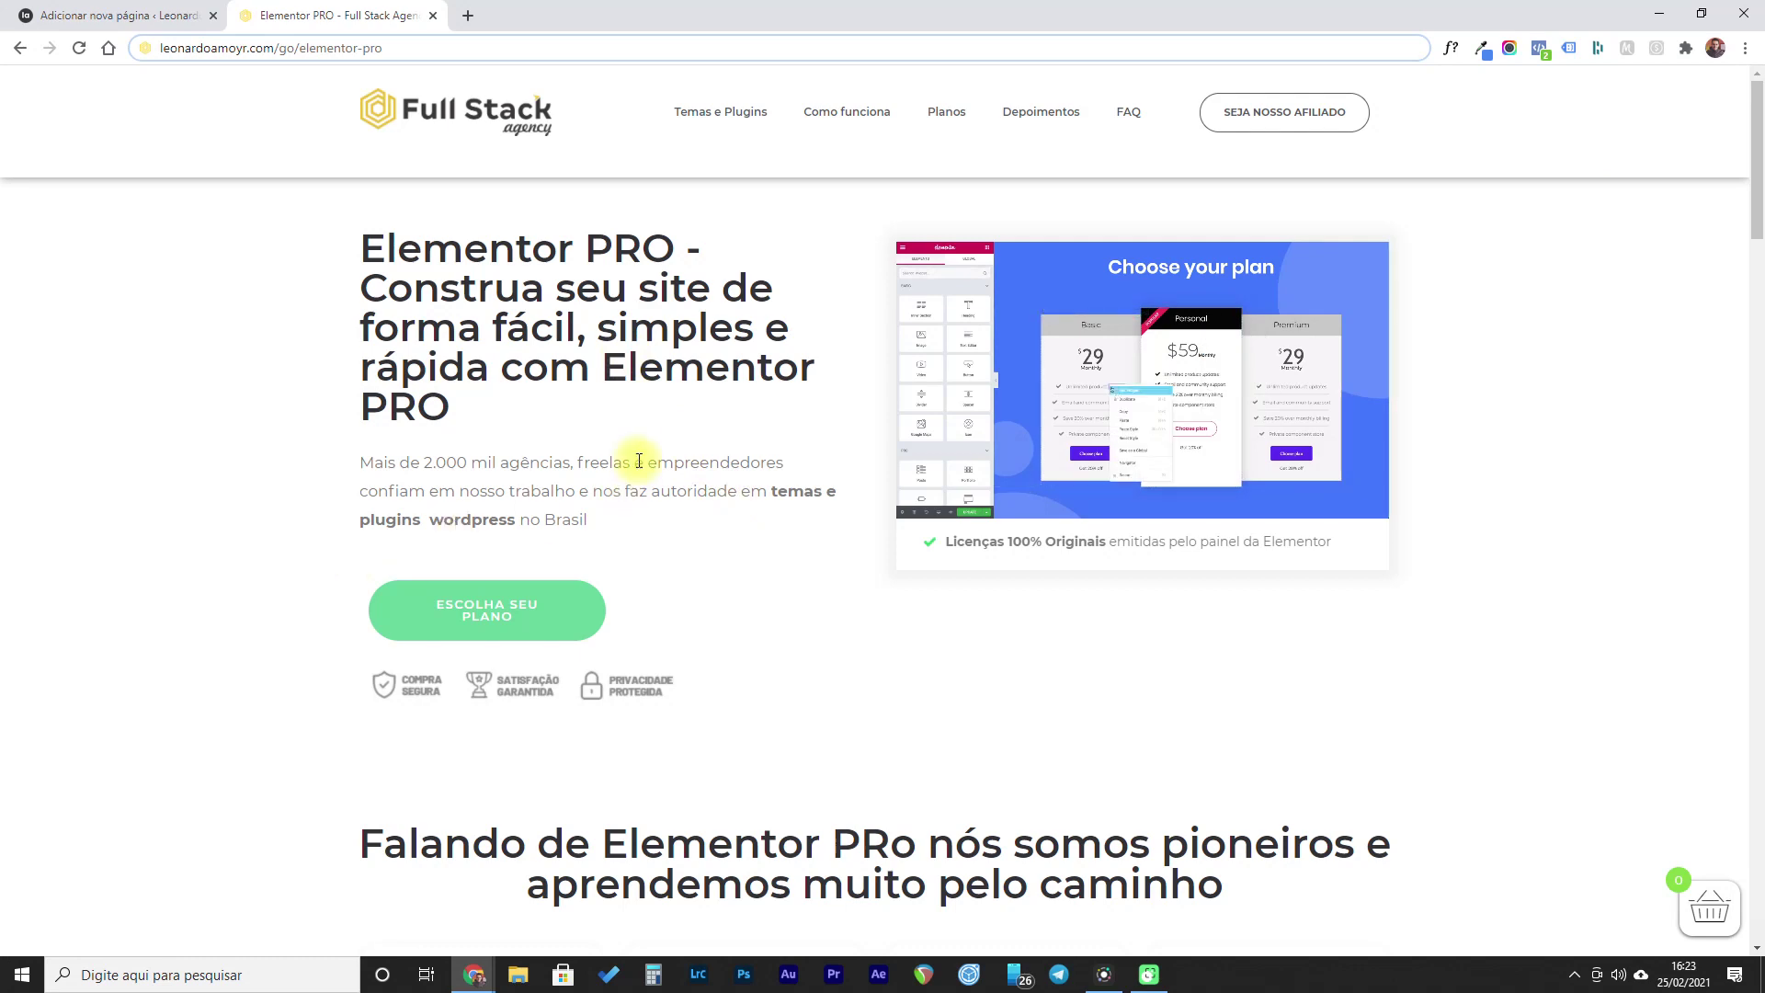
pyautogui.moveTo(1758, 167); pyautogui.dragTo(1758, 644)
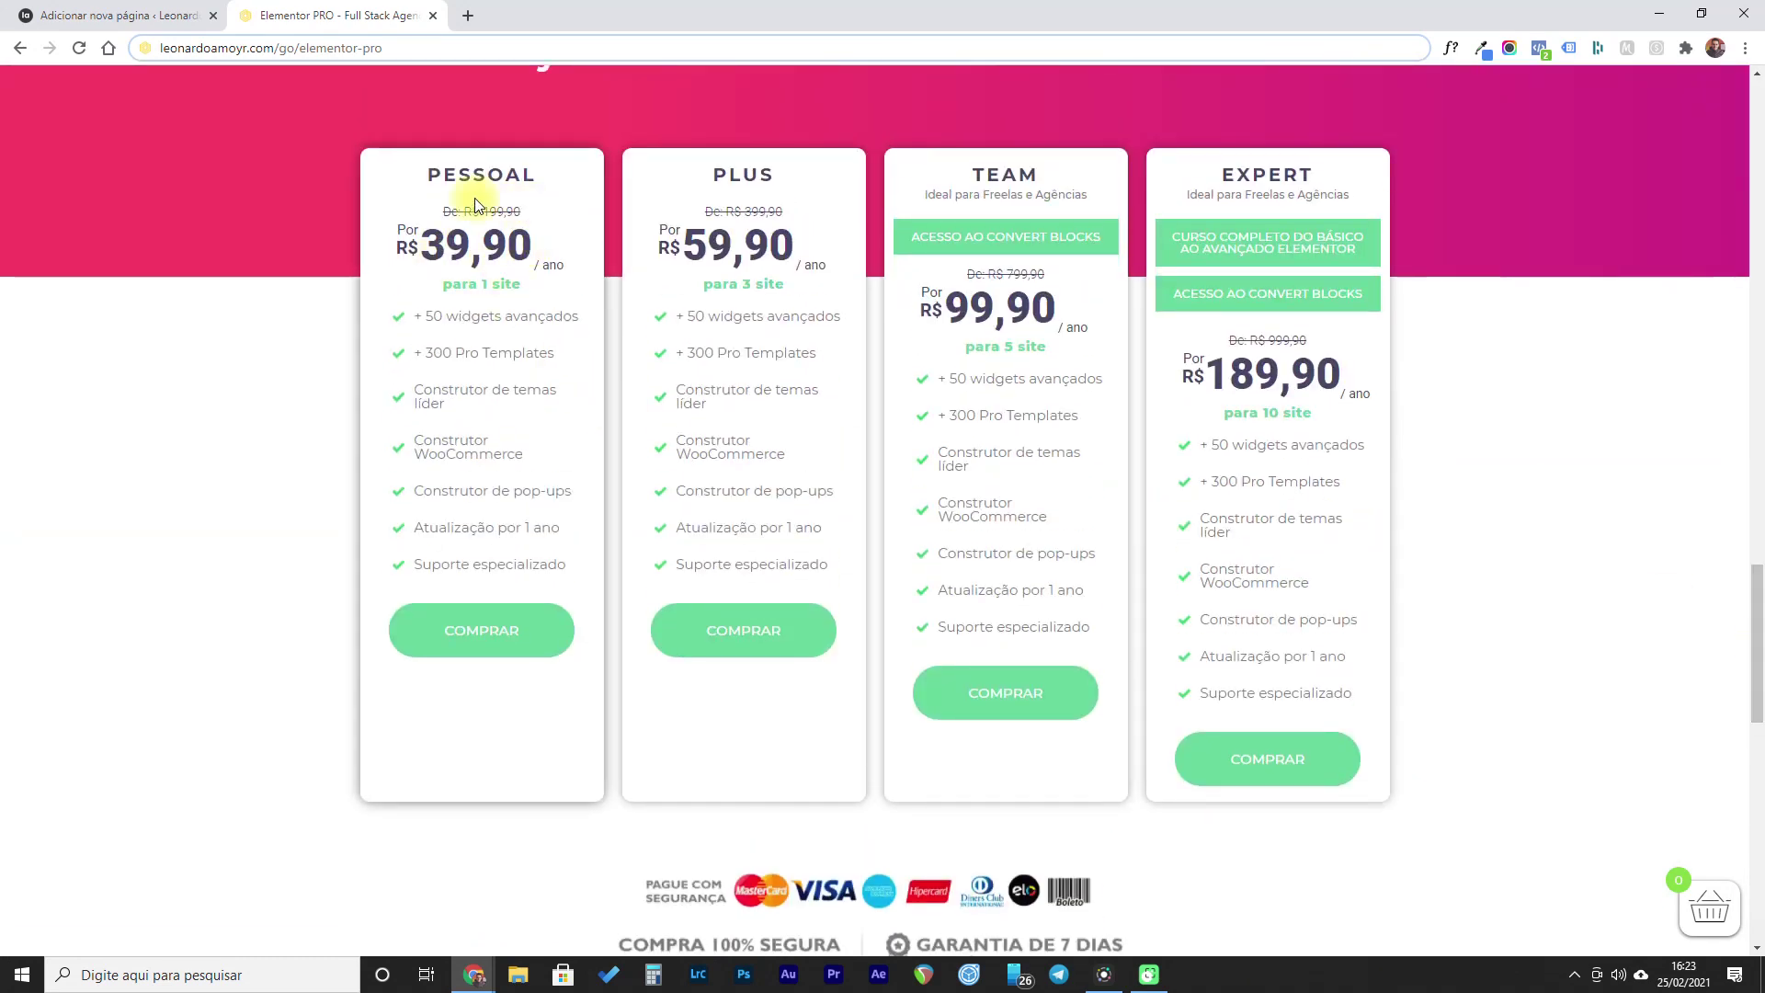
pyautogui.doubleClick(558, 270)
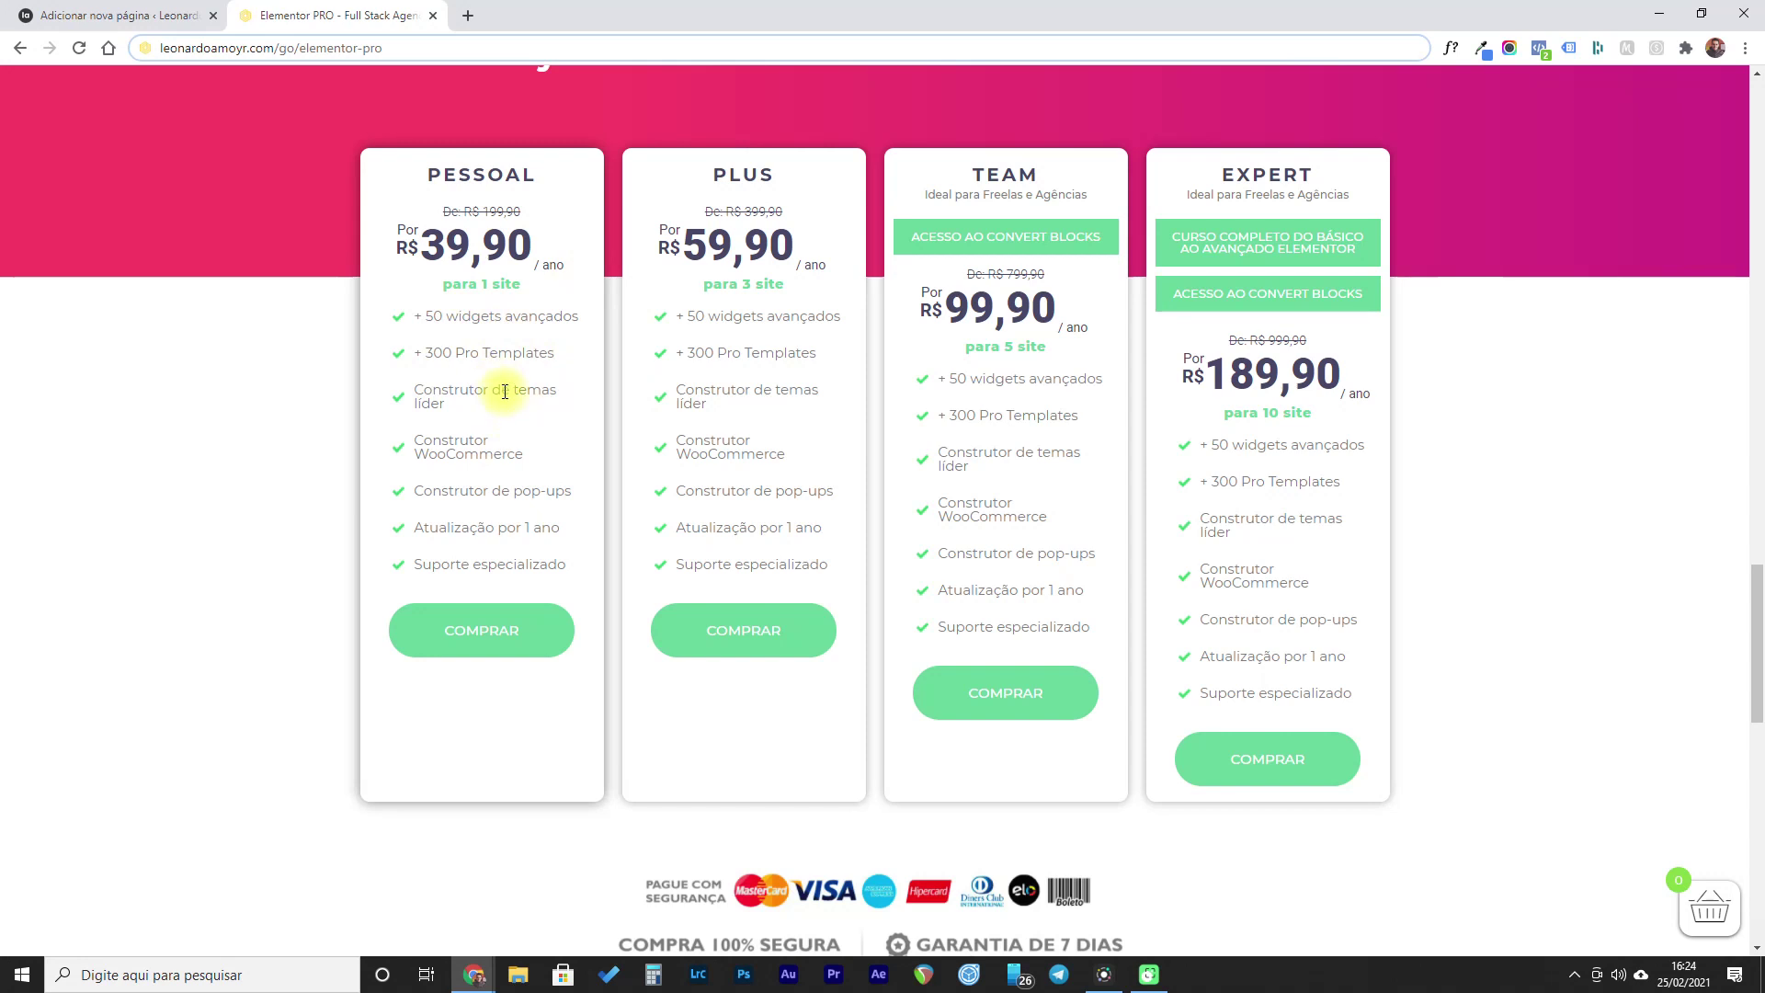
pyautogui.scroll(1, 530, 334)
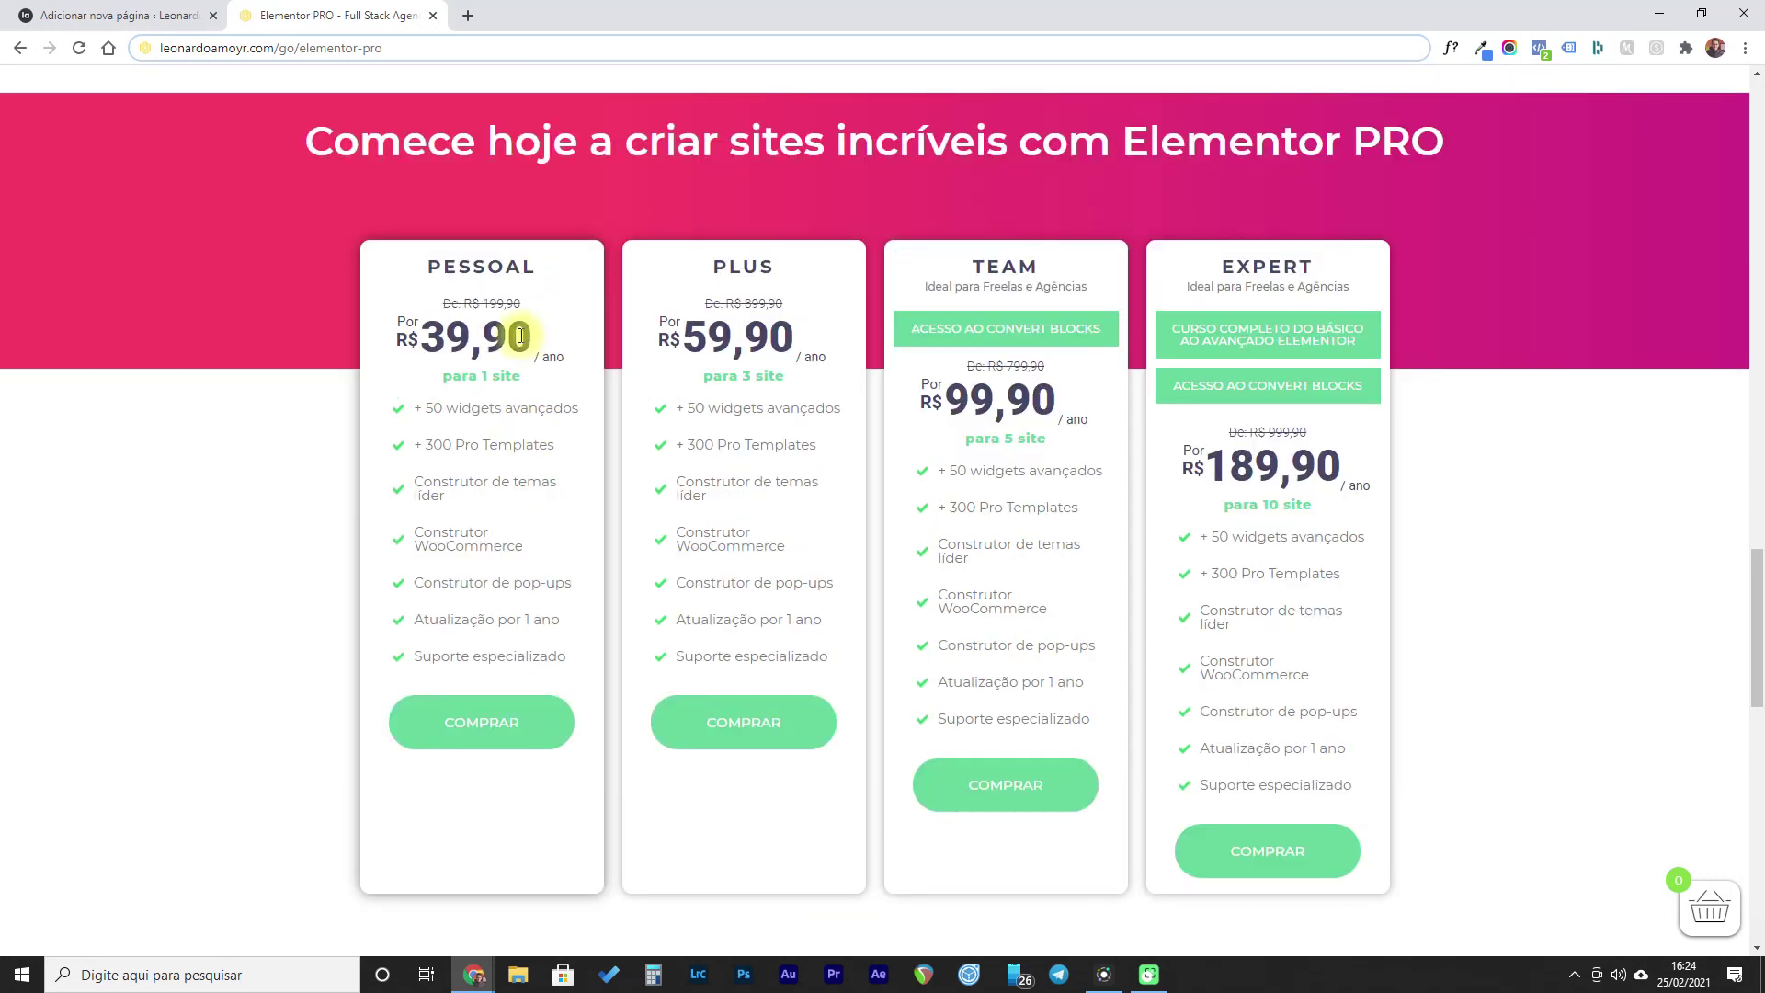
pyautogui.click(444, 59)
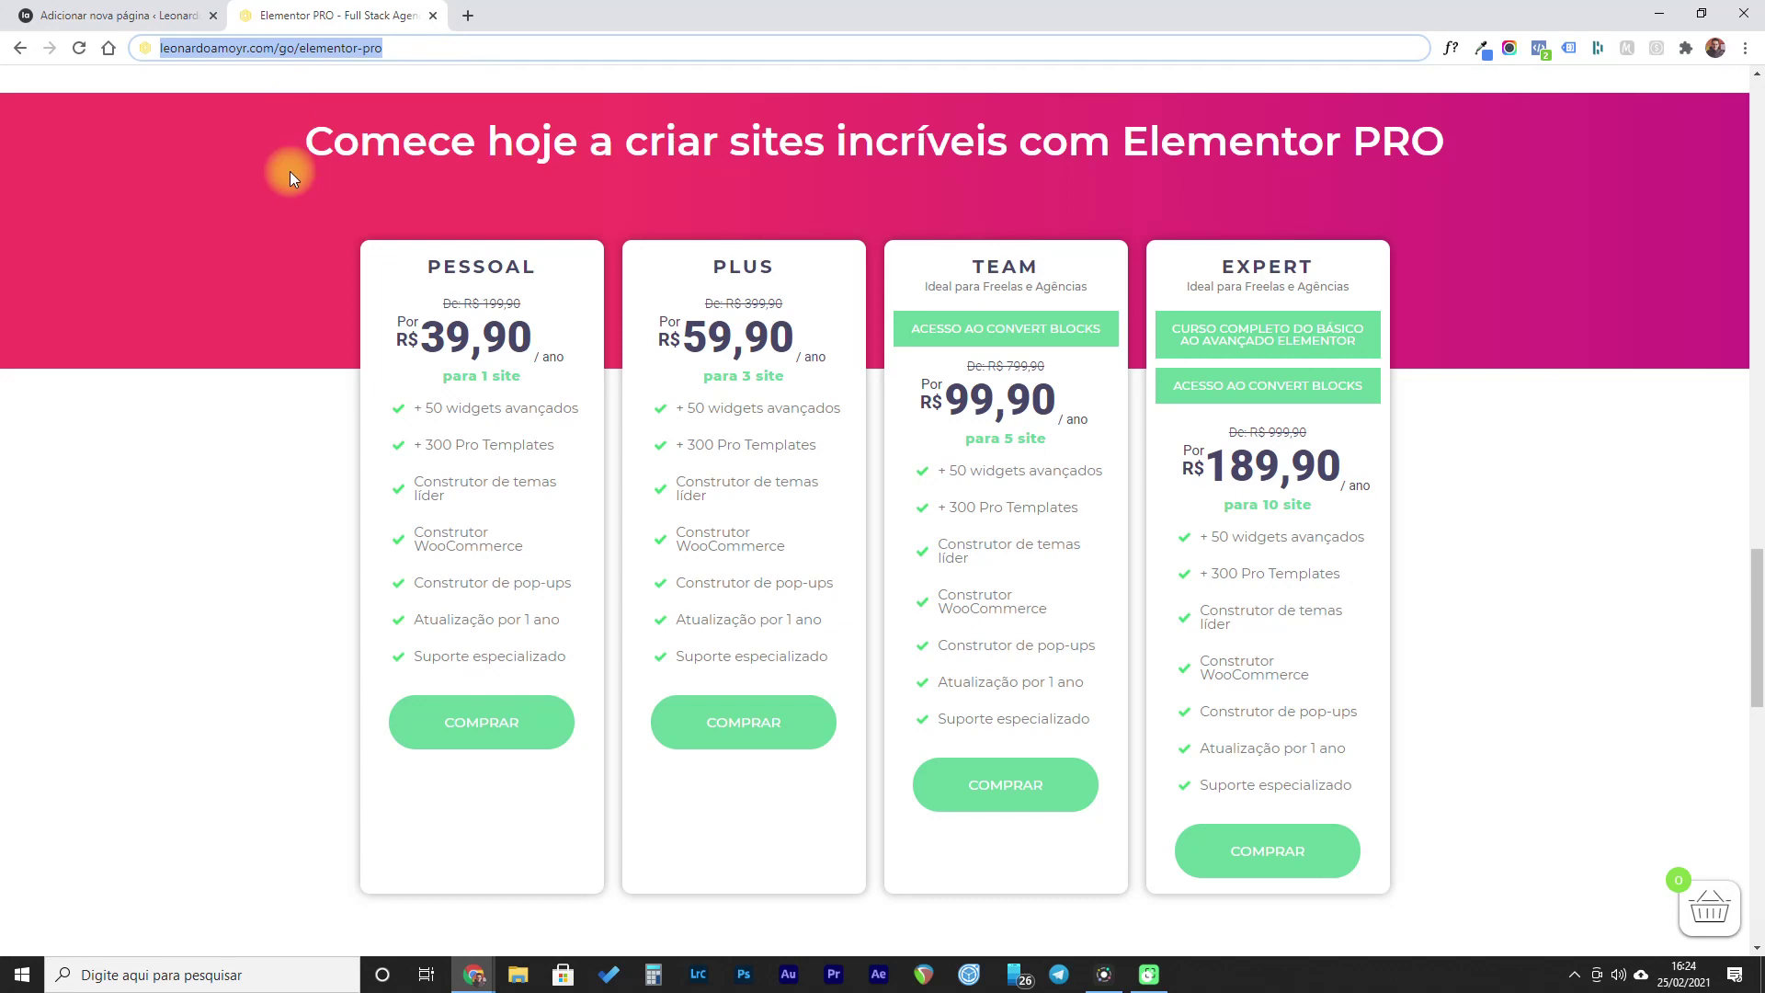
pyautogui.hotkey('ctrl', 'shift', 'Tab')
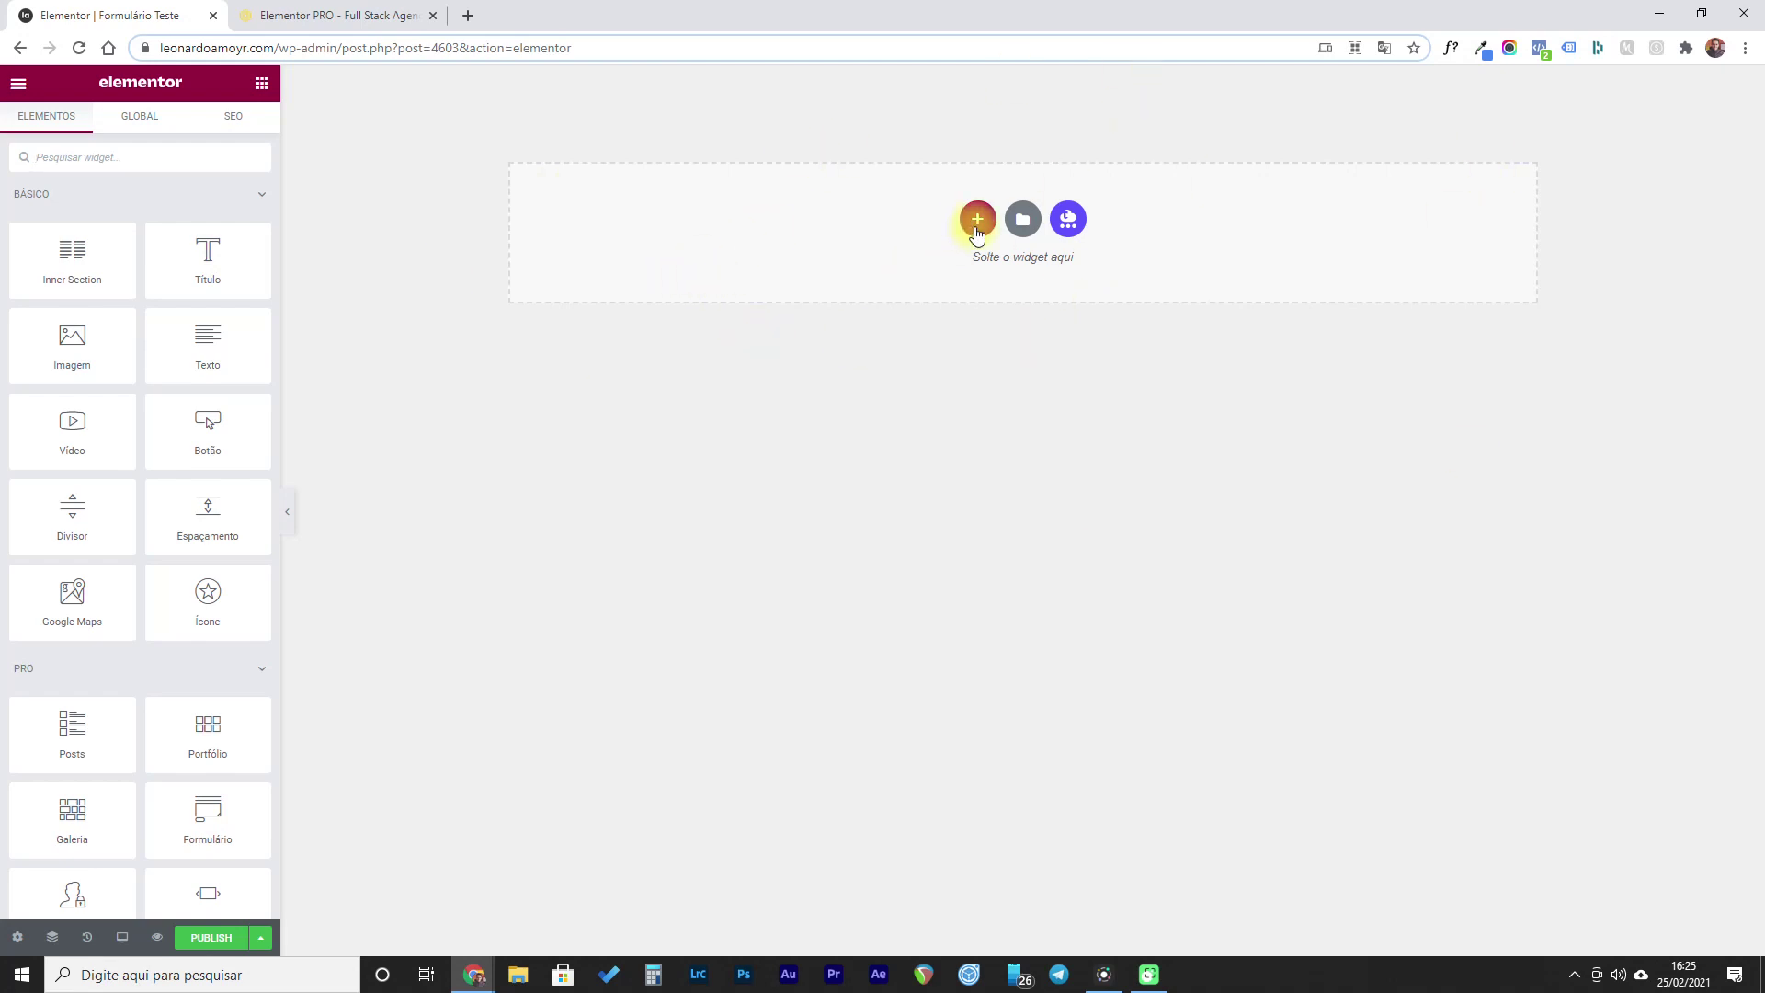
# - Add a single-column section to the empty page and place a Formulário widget in it
pyautogui.click(977, 221)
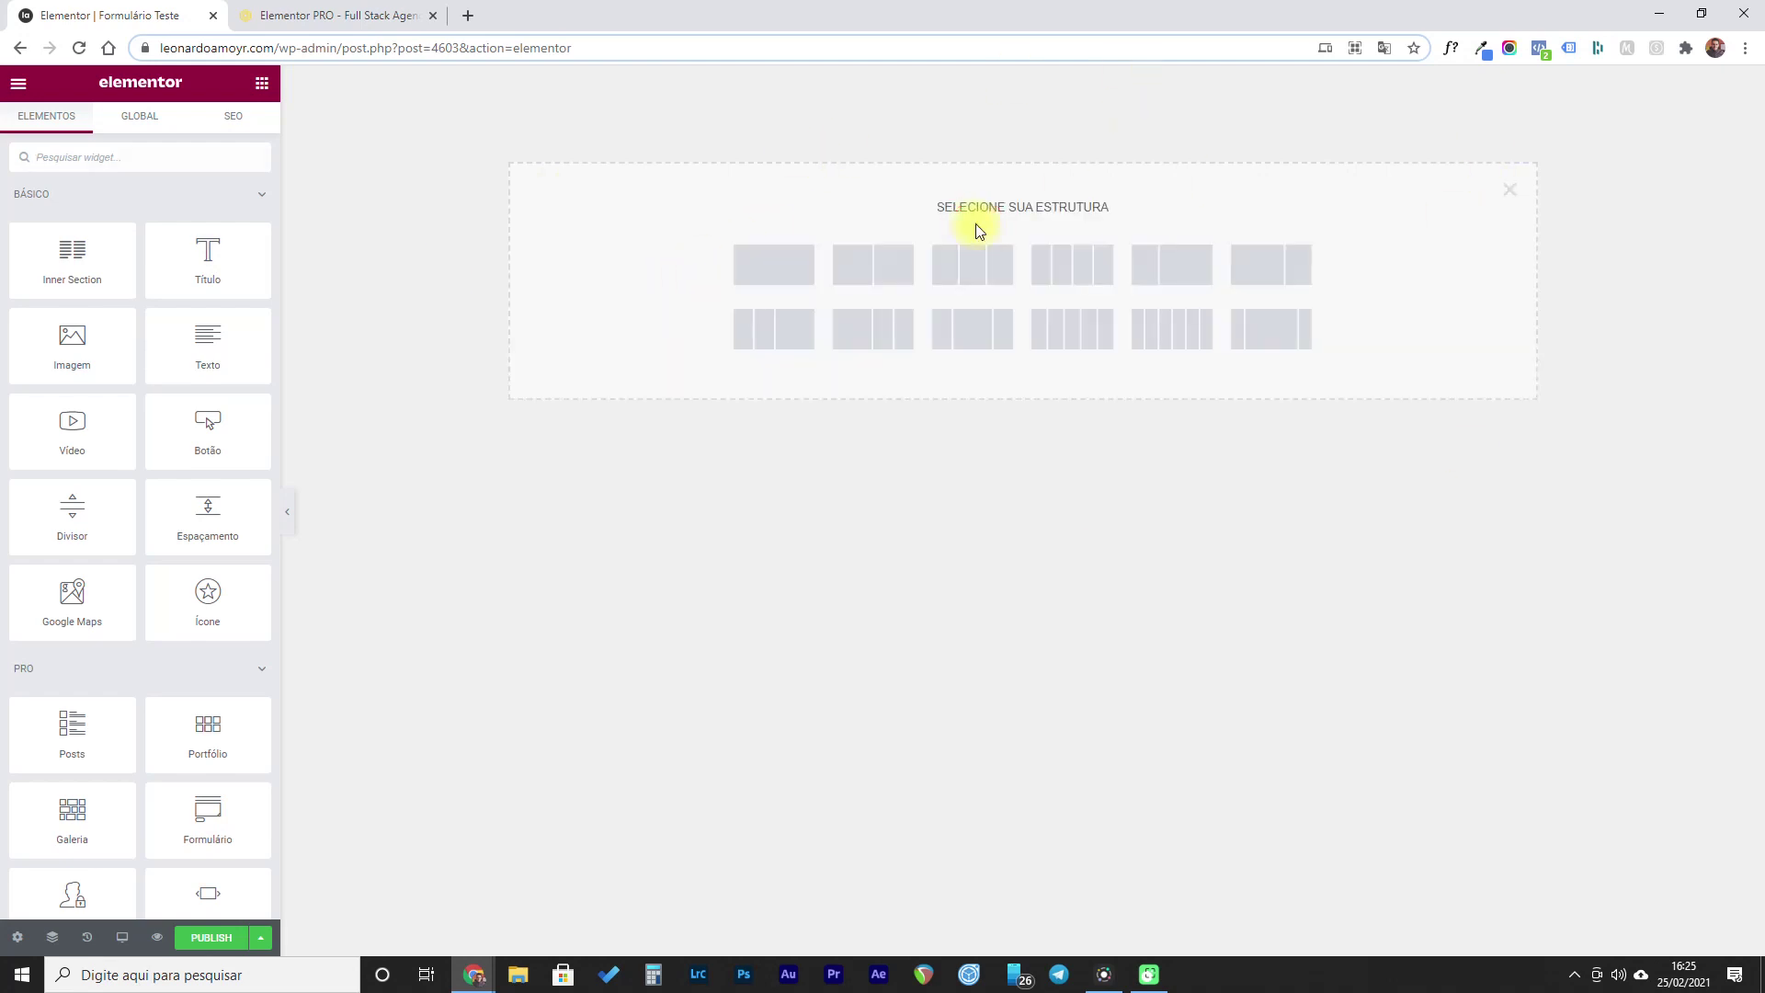
pyautogui.click(776, 278)
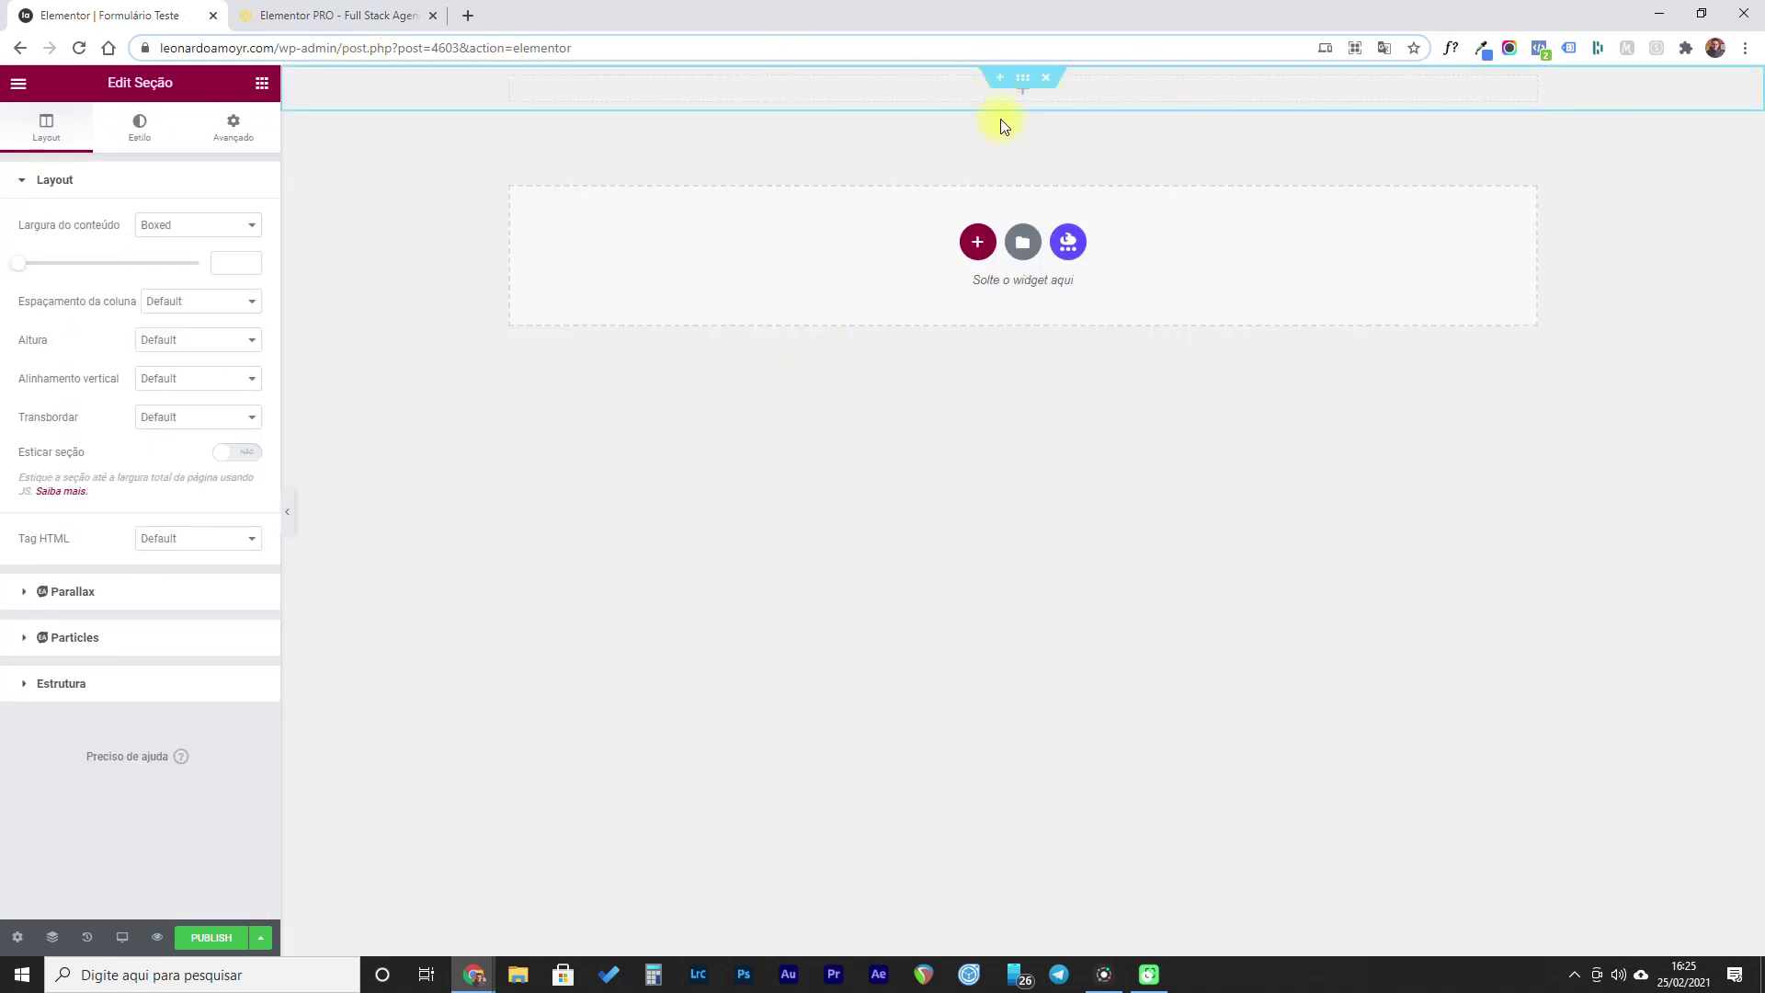
pyautogui.click(262, 85)
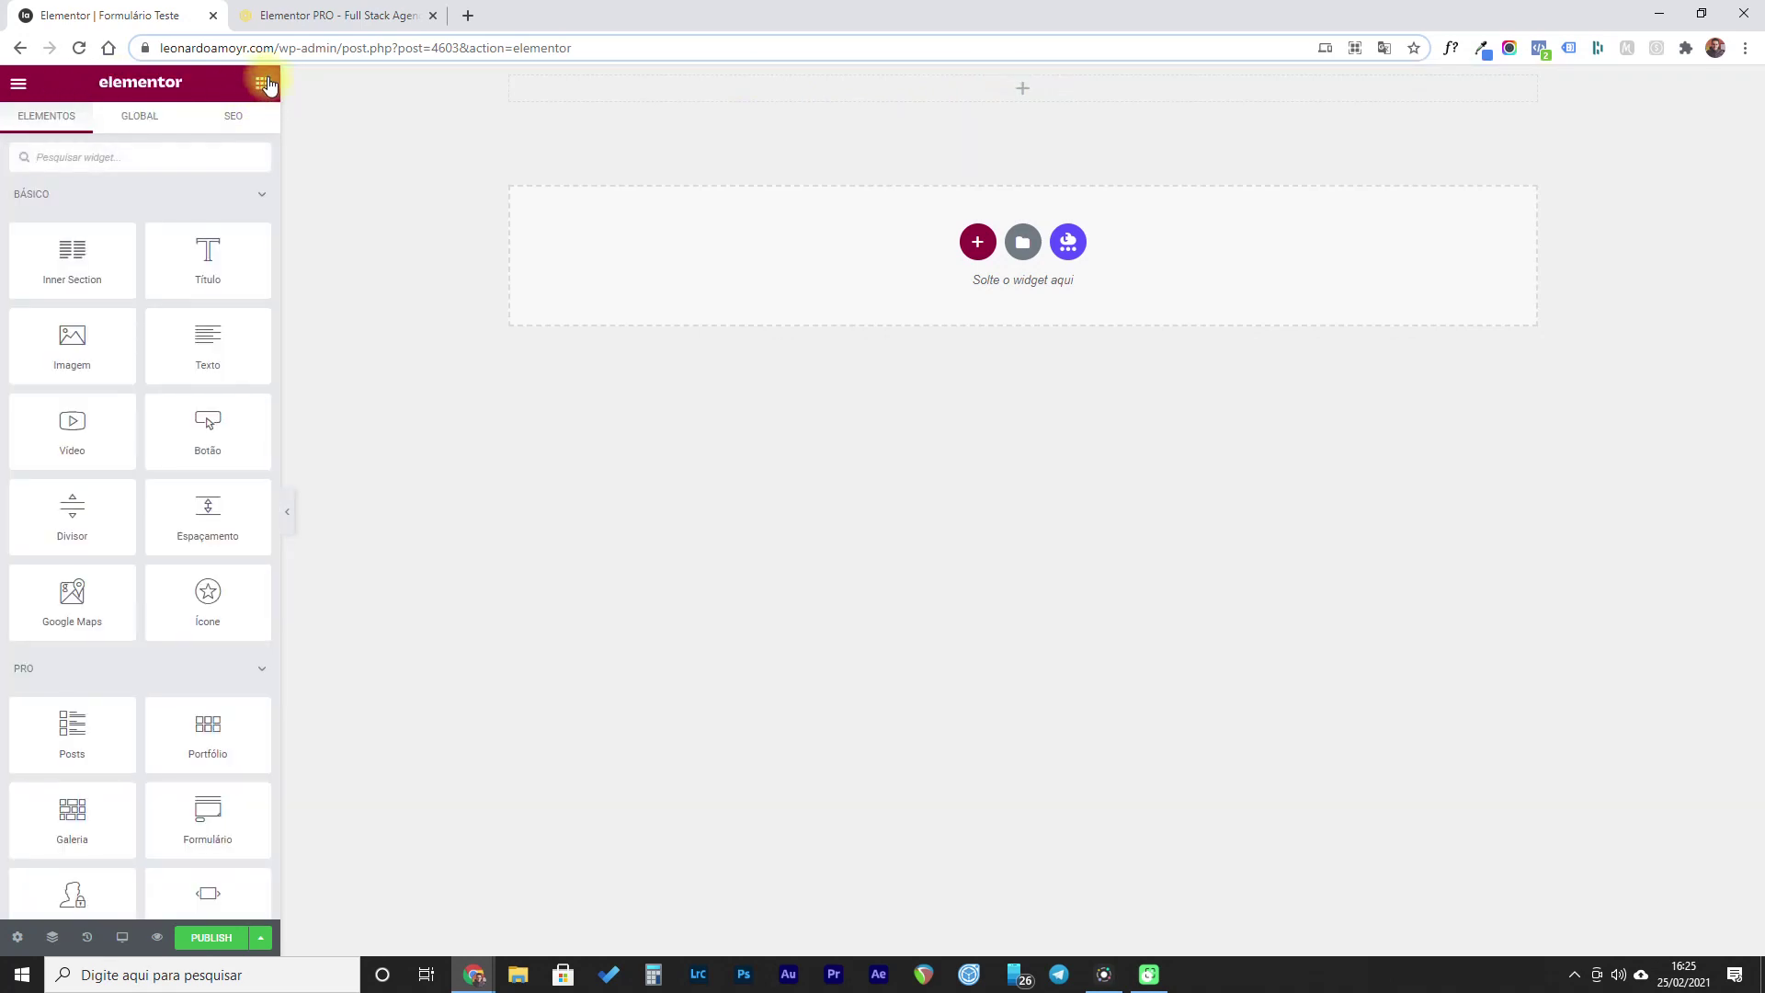
pyautogui.click(47, 193)
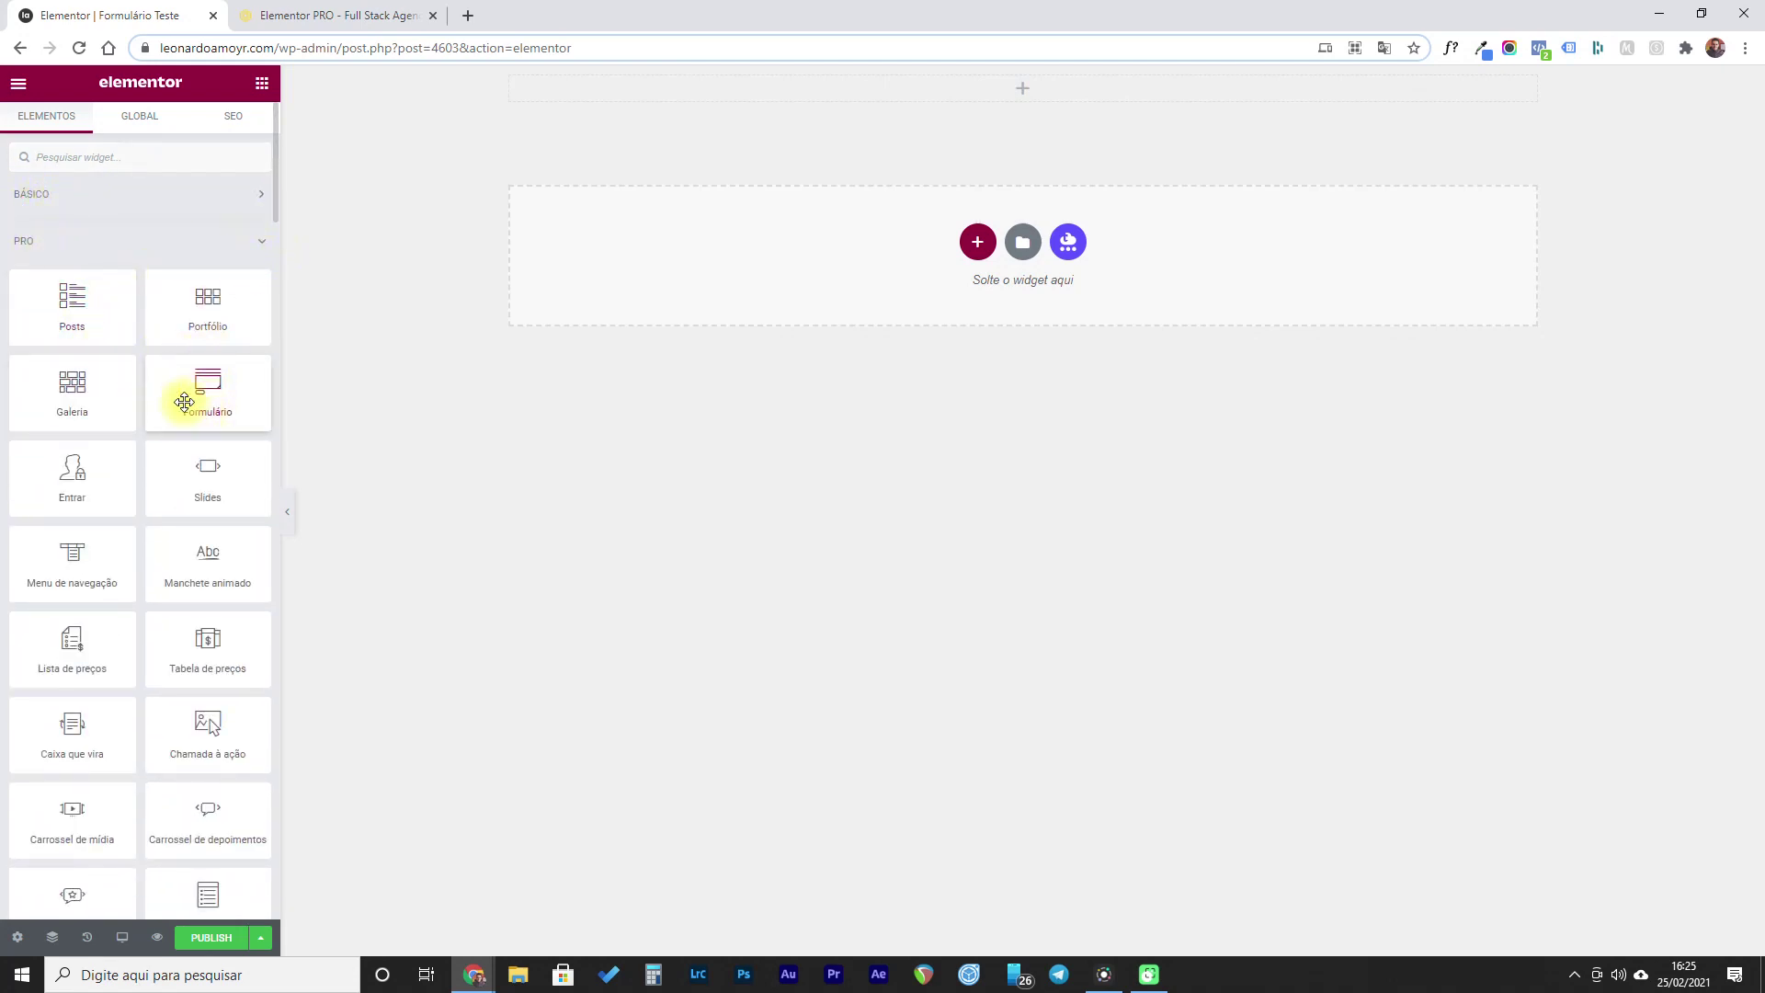
pyautogui.moveTo(207, 394); pyautogui.dragTo(762, 97)
pyautogui.moveTo(902, 549); pyautogui.dragTo(902, 549)
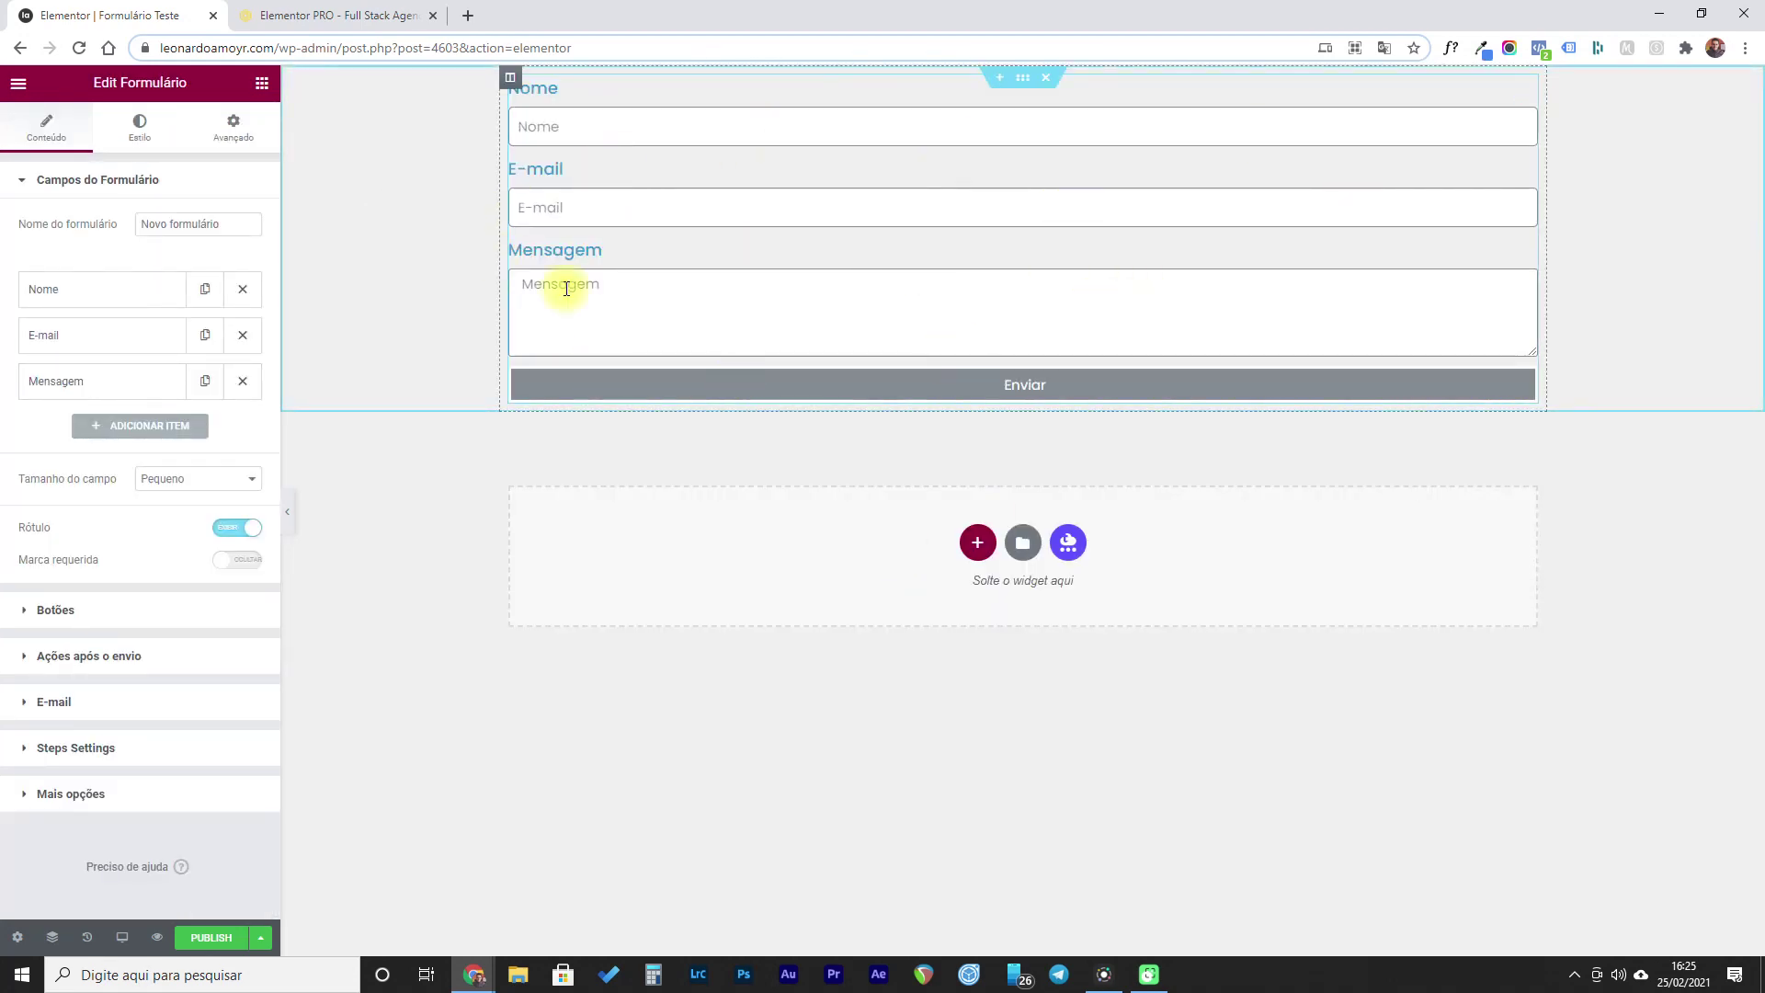
# - Set the form section's top and bottom margins to 60 px
pyautogui.rightClick(344, 218)
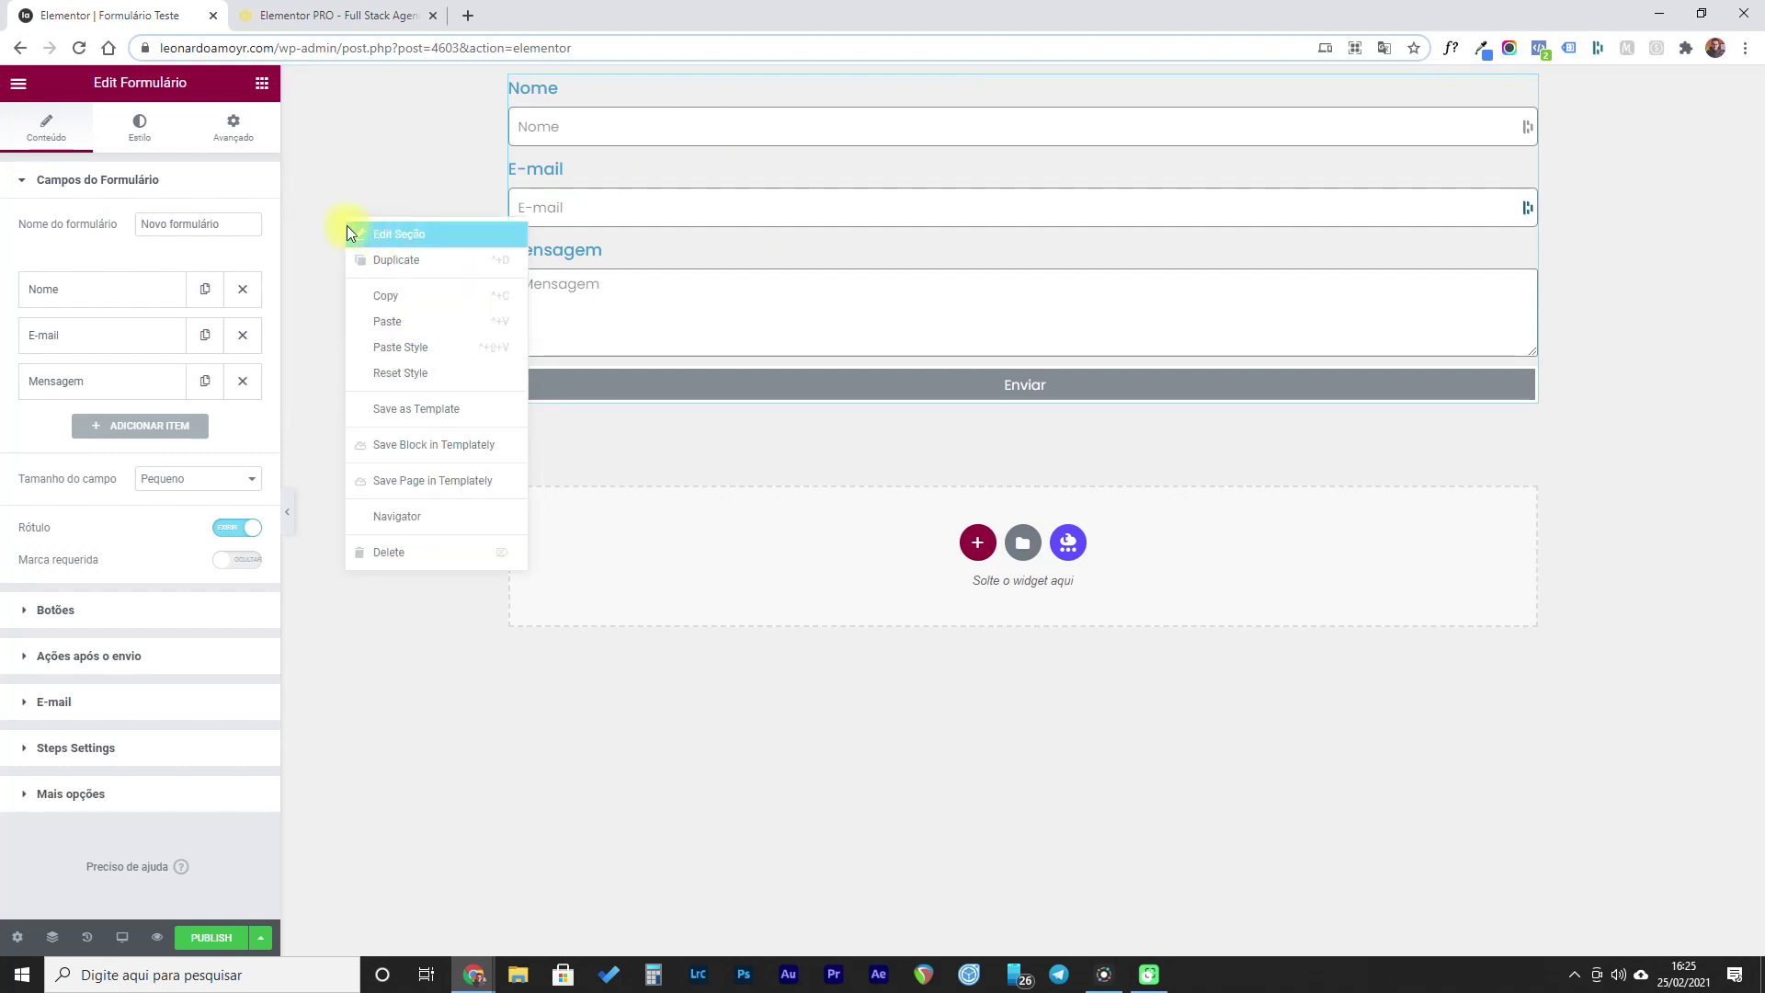
pyautogui.click(368, 235)
pyautogui.click(232, 126)
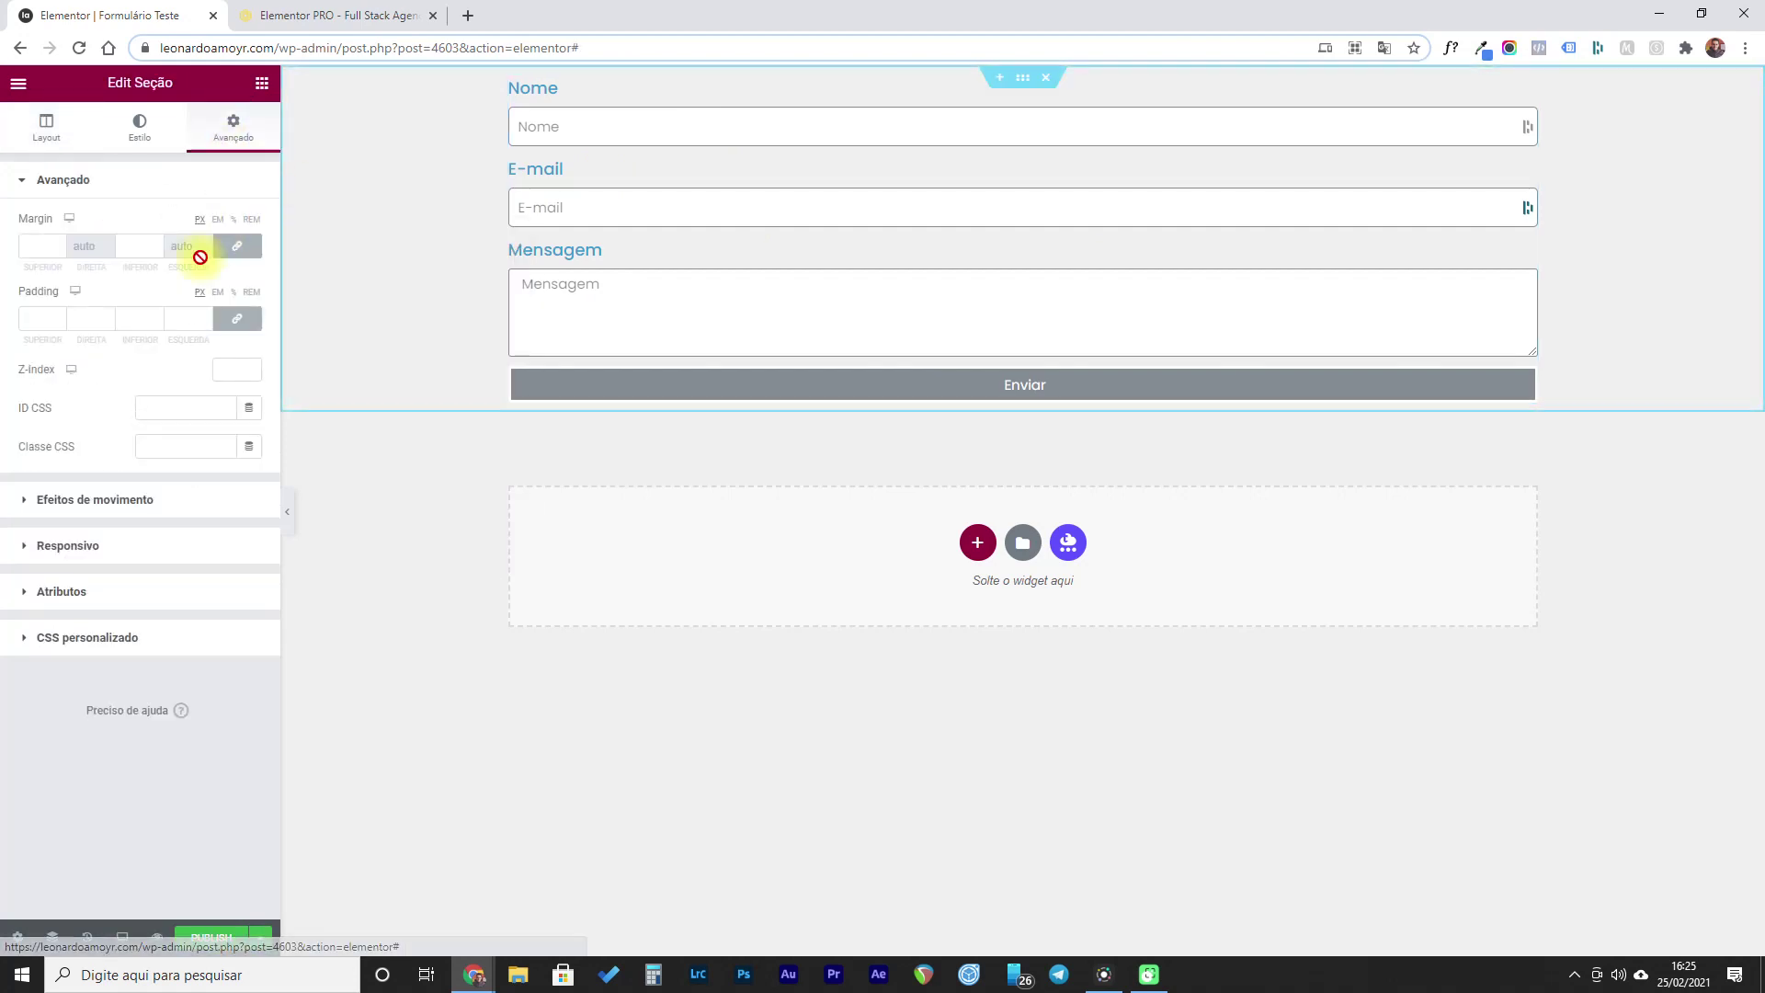
pyautogui.click(33, 244)
pyautogui.write('60')
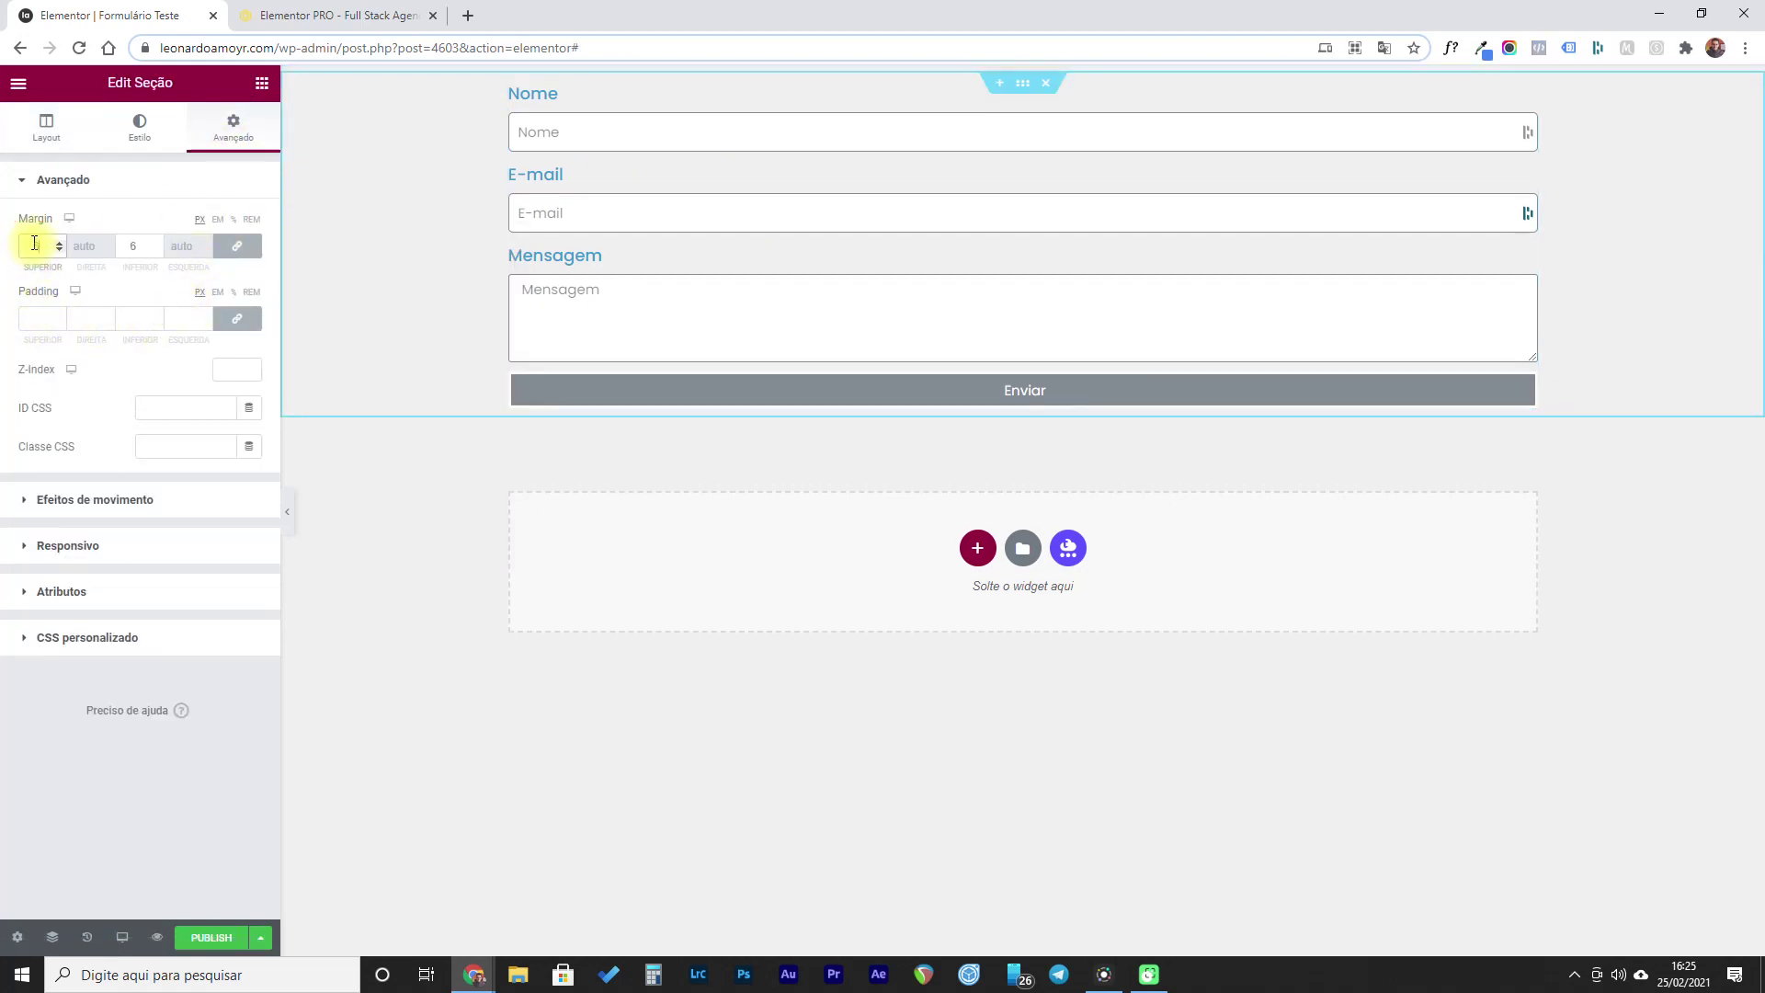
# - Open the form widget for editing and hide its field labels (Rótulo)
pyautogui.rightClick(727, 262)
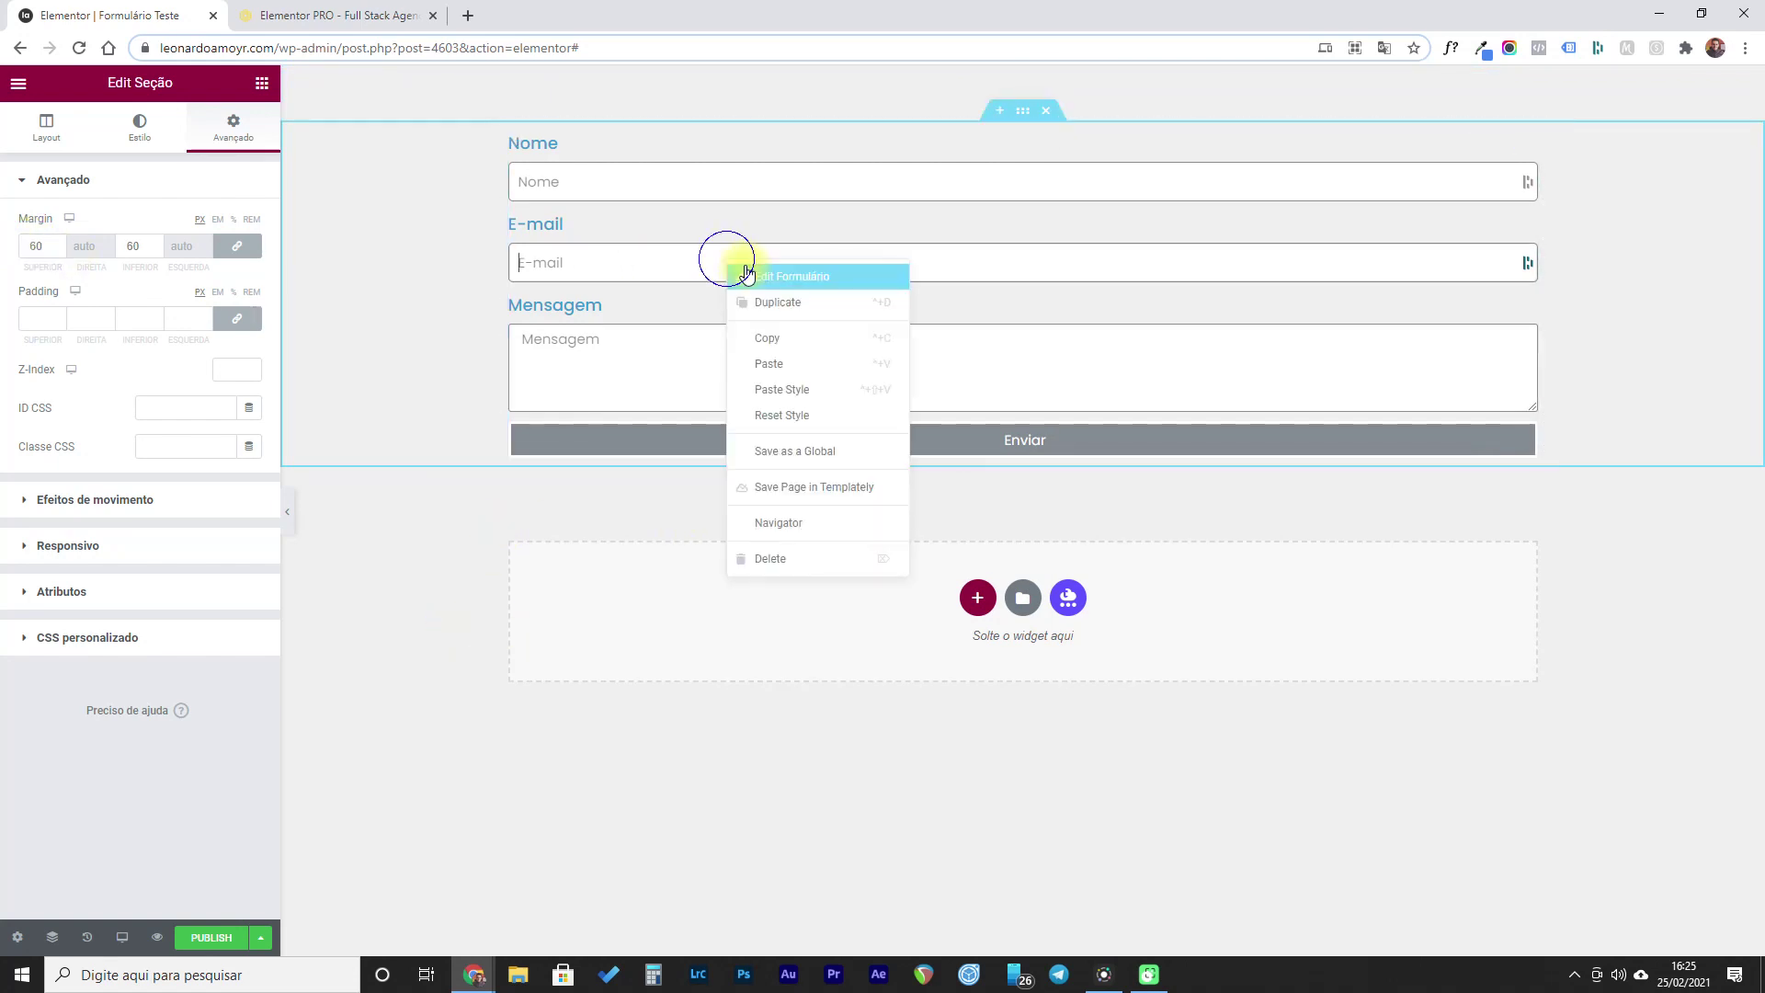
pyautogui.click(796, 278)
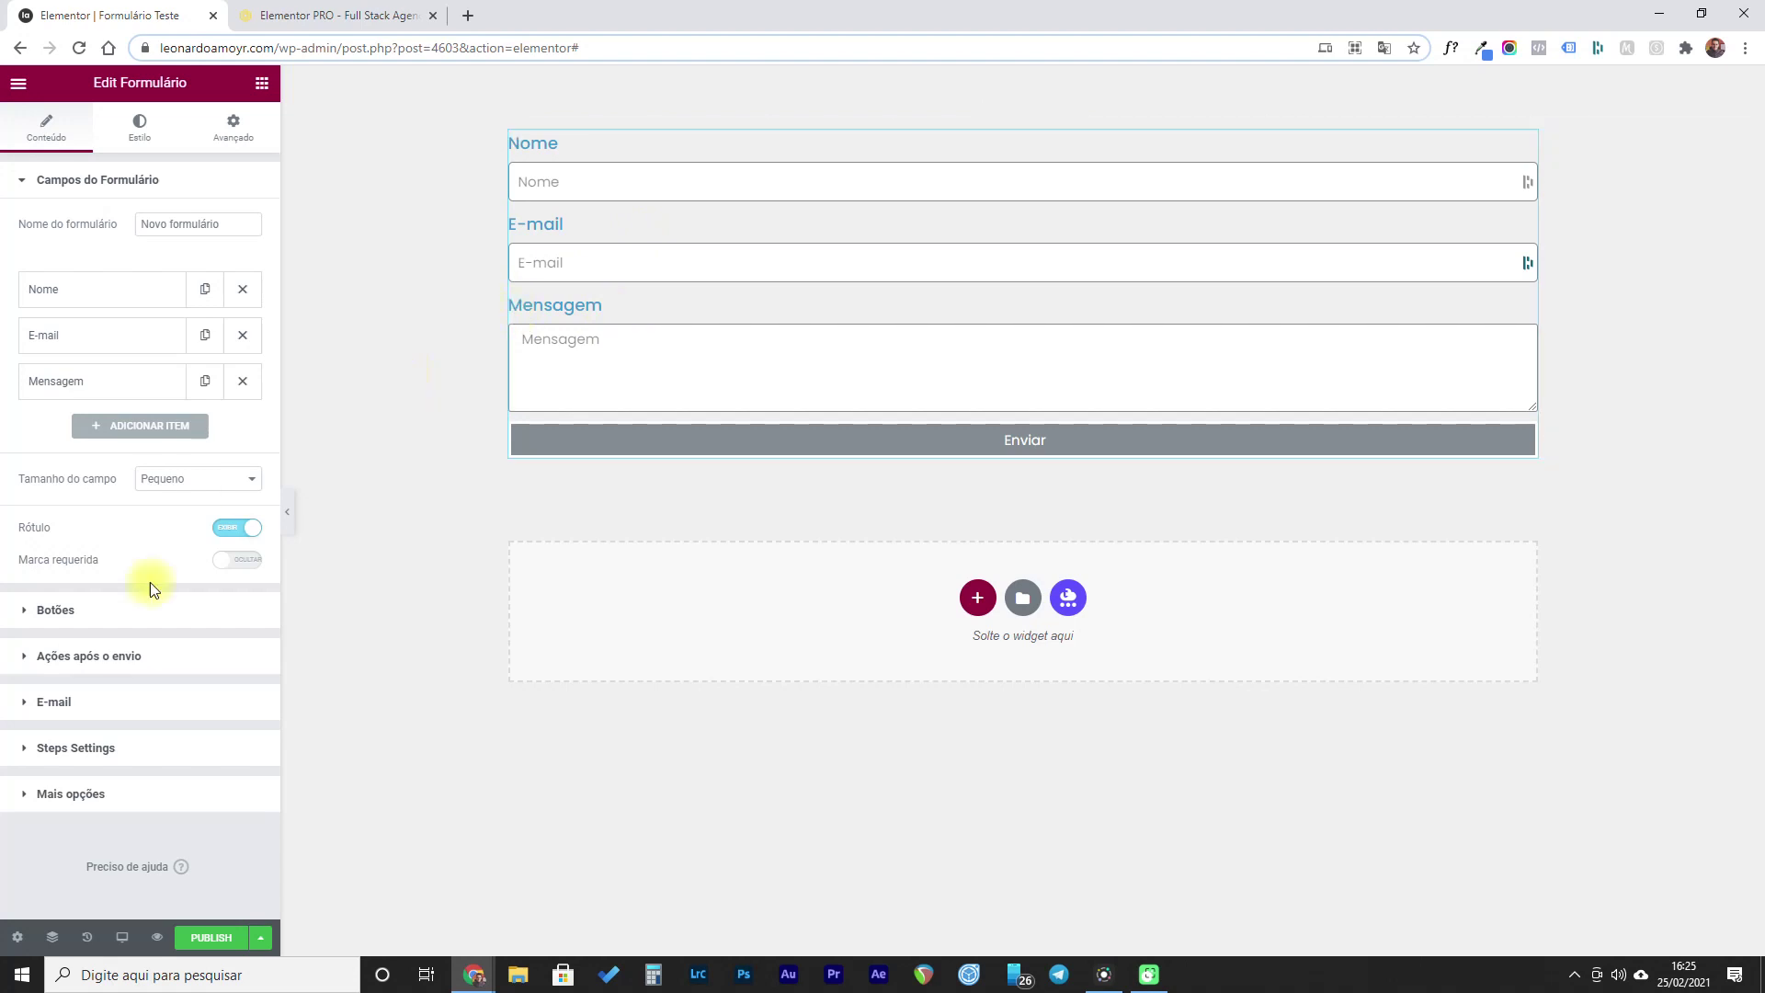
pyautogui.click(230, 531)
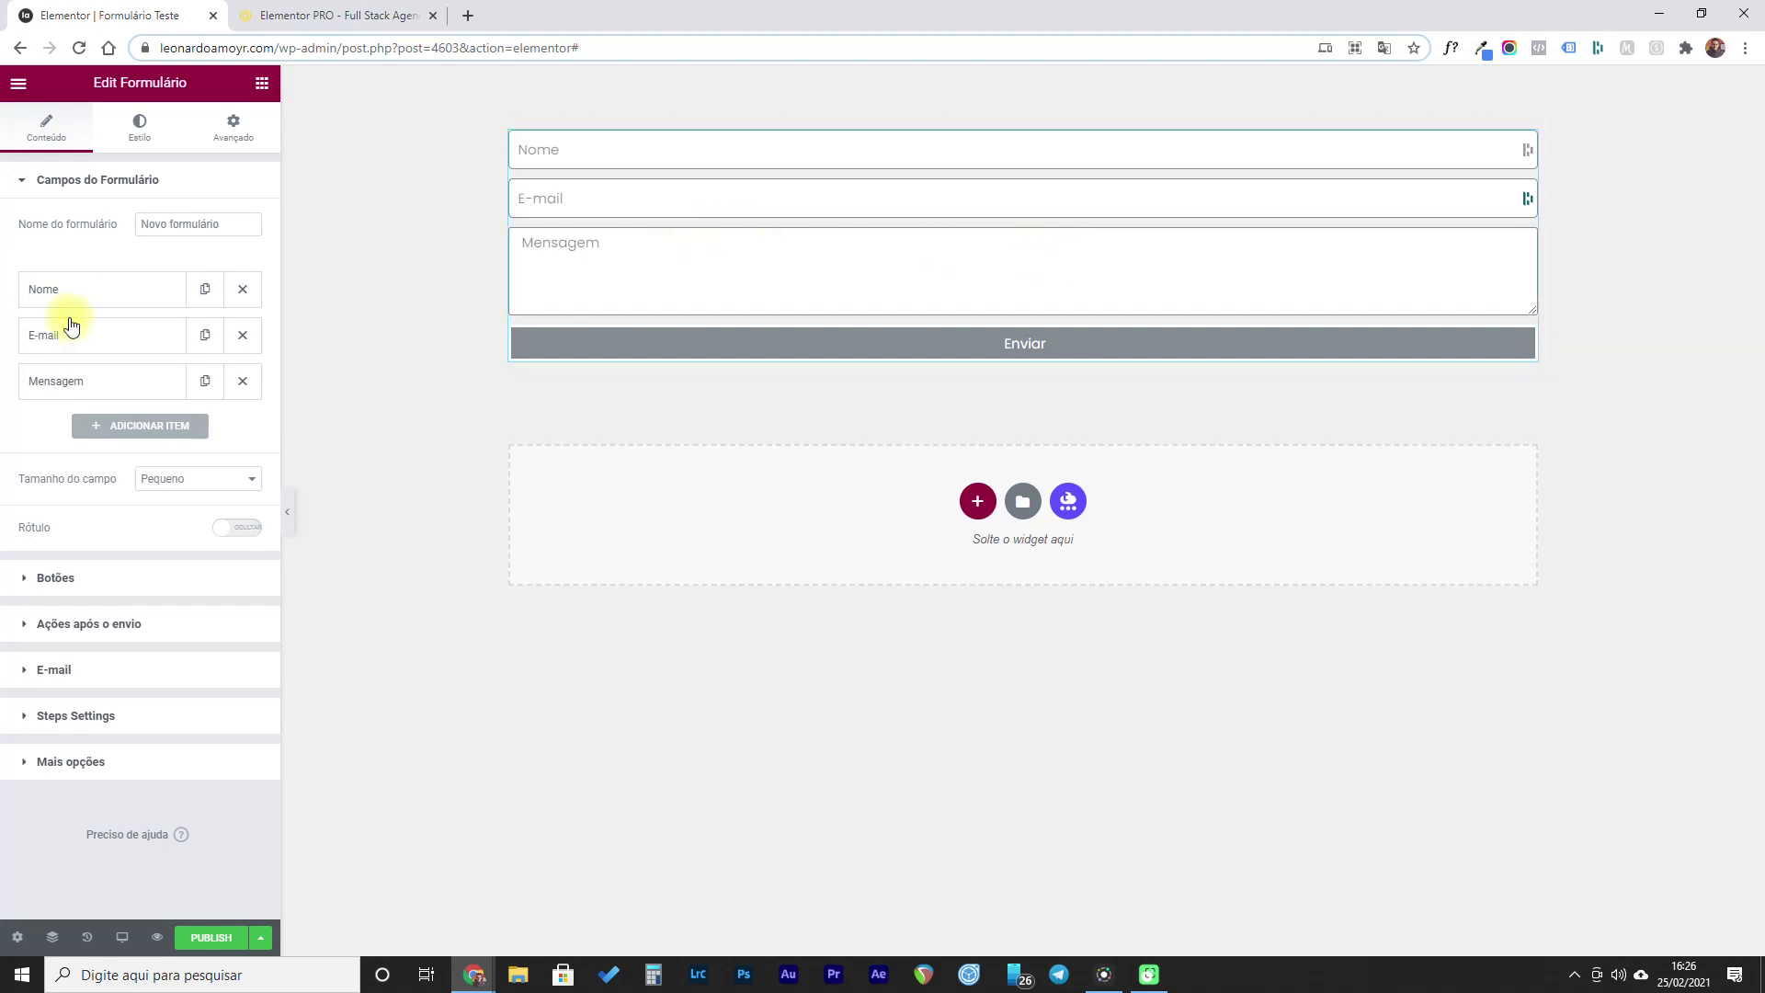
# - Examine the content settings of the form's Nome, E-mail and Mensagem fields
pyautogui.click(43, 292)
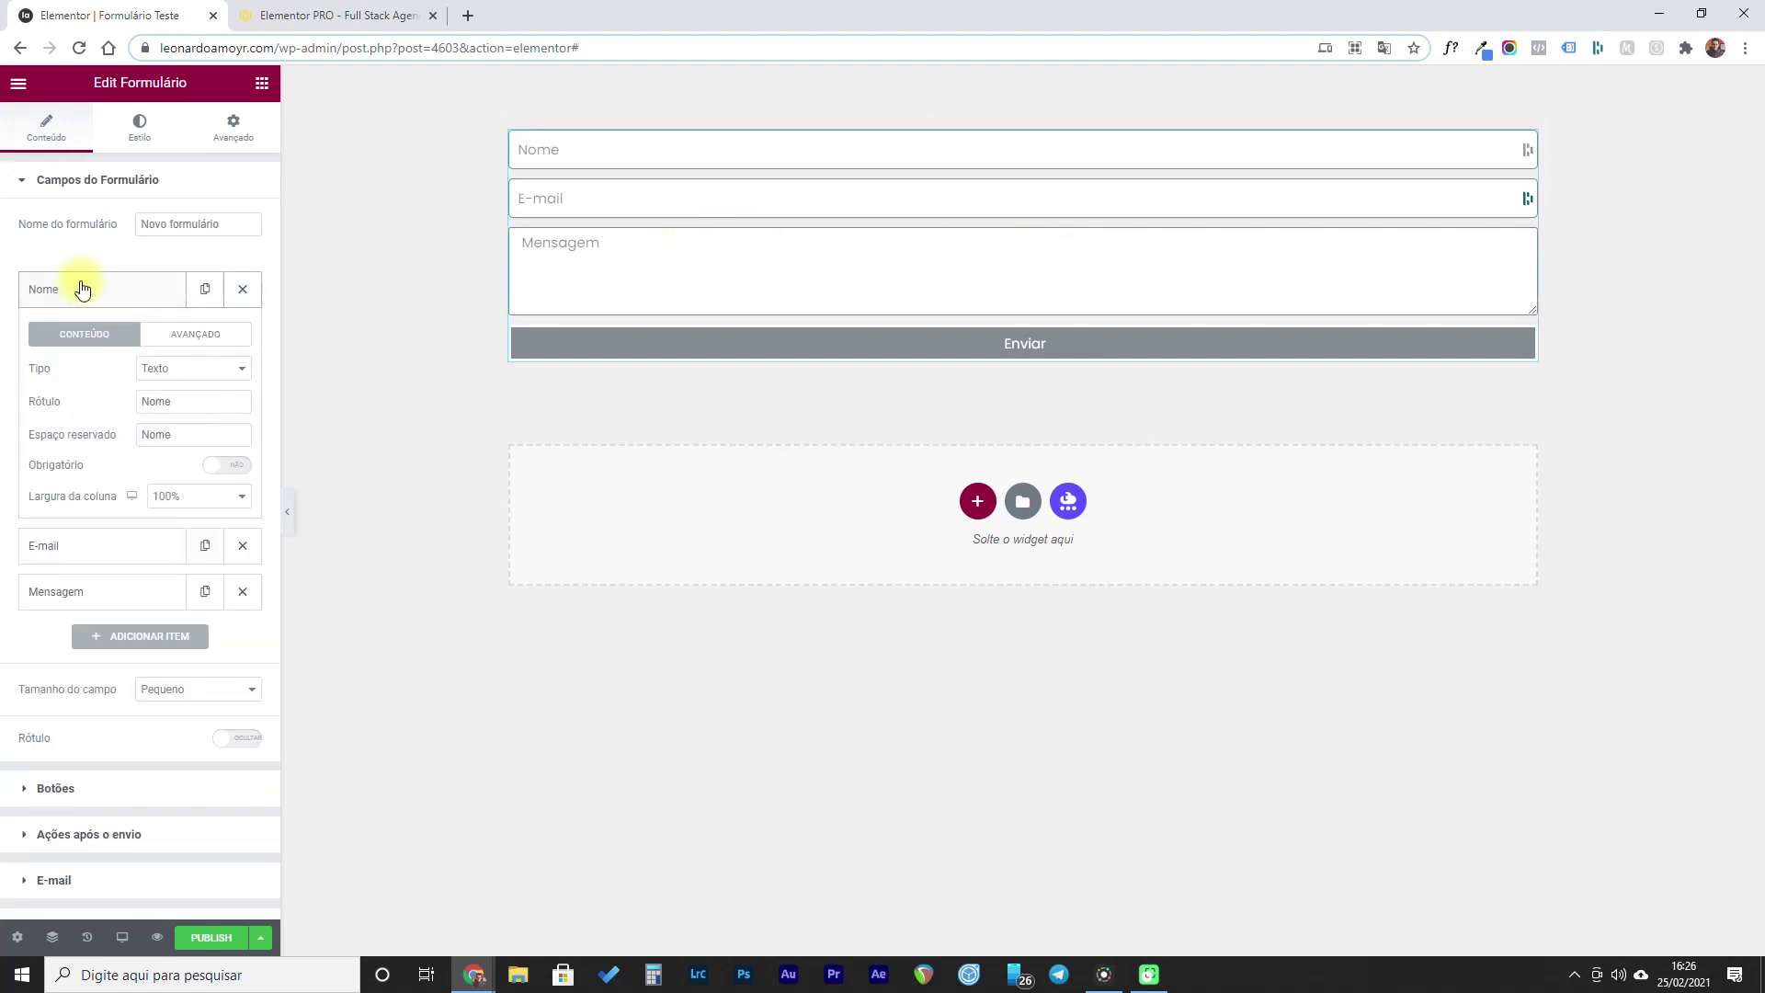
pyautogui.click(41, 291)
pyautogui.click(37, 292)
pyautogui.click(58, 296)
pyautogui.click(59, 338)
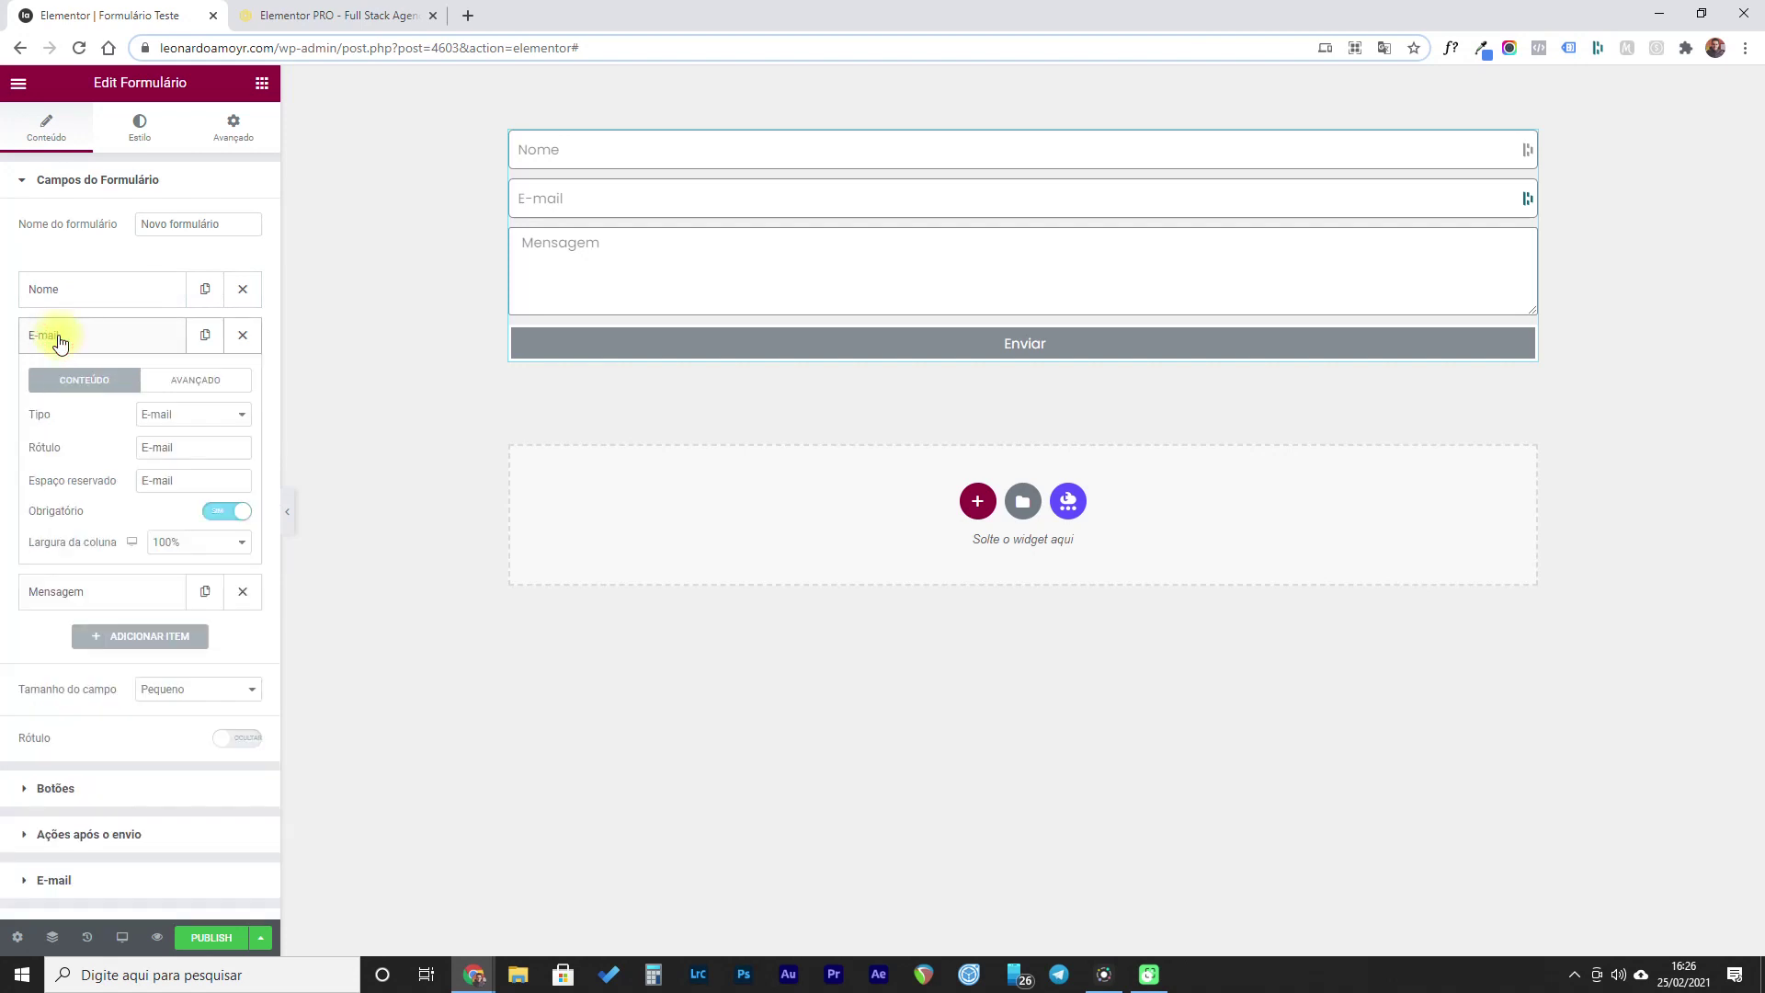
pyautogui.click(59, 338)
pyautogui.click(59, 383)
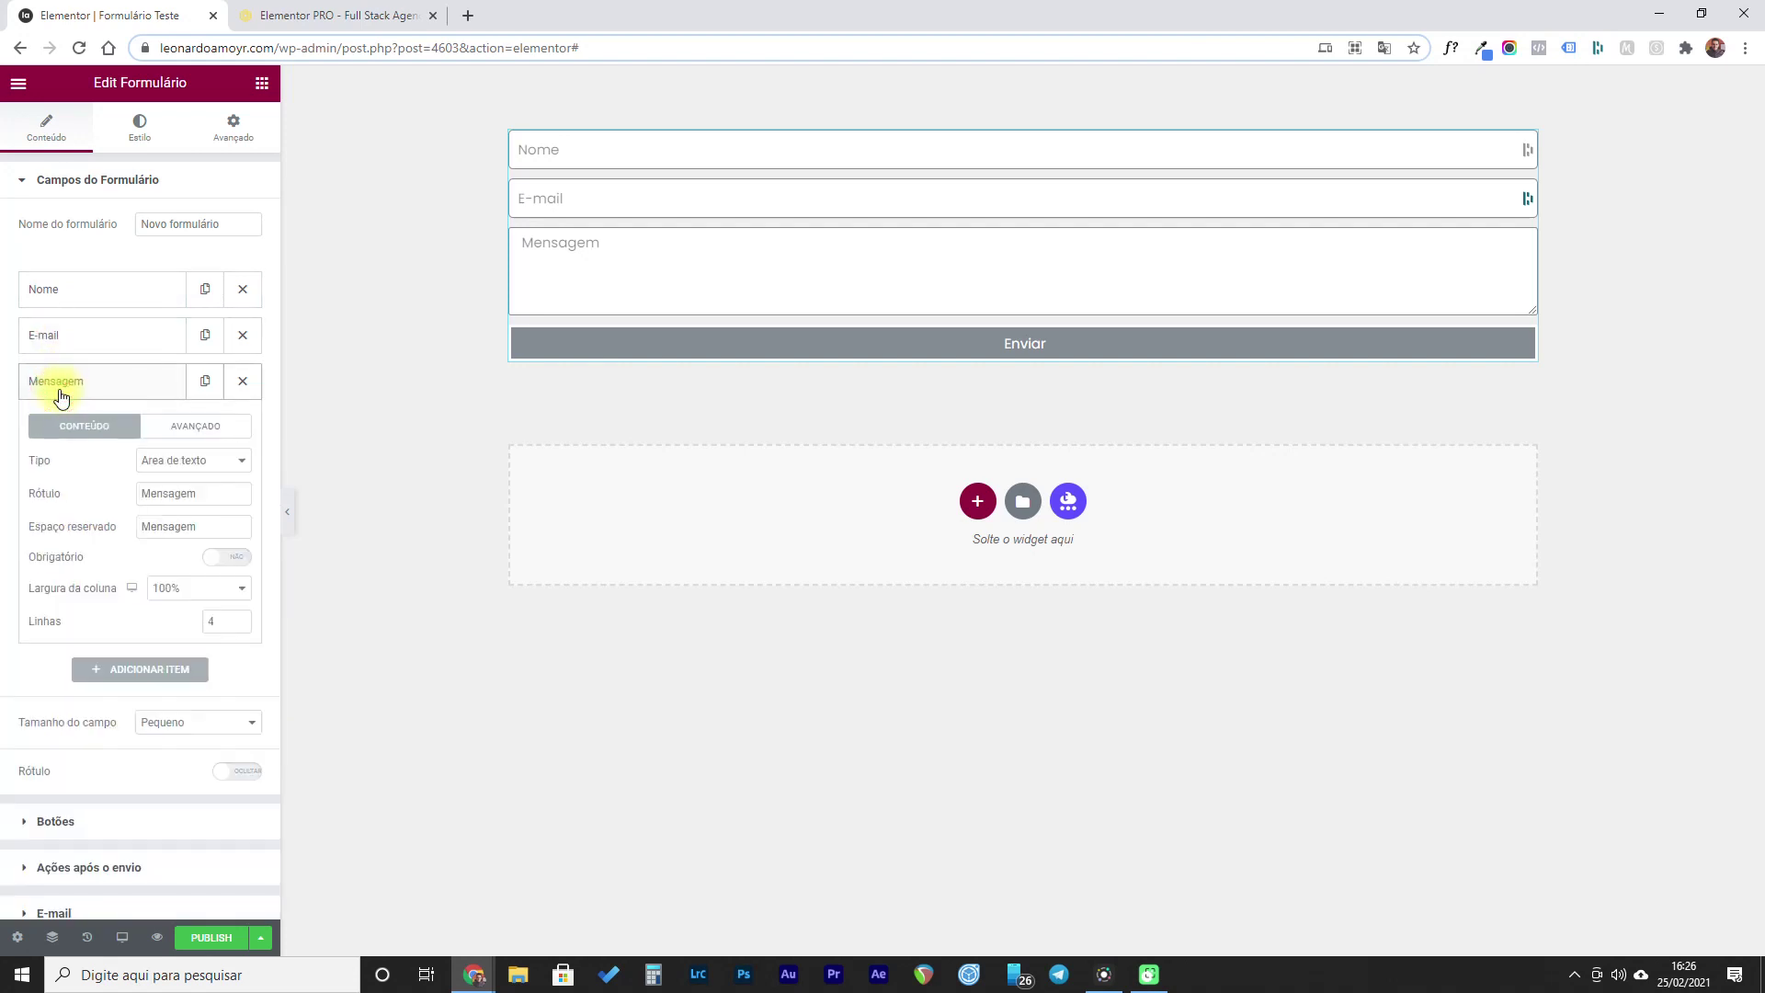
pyautogui.click(55, 379)
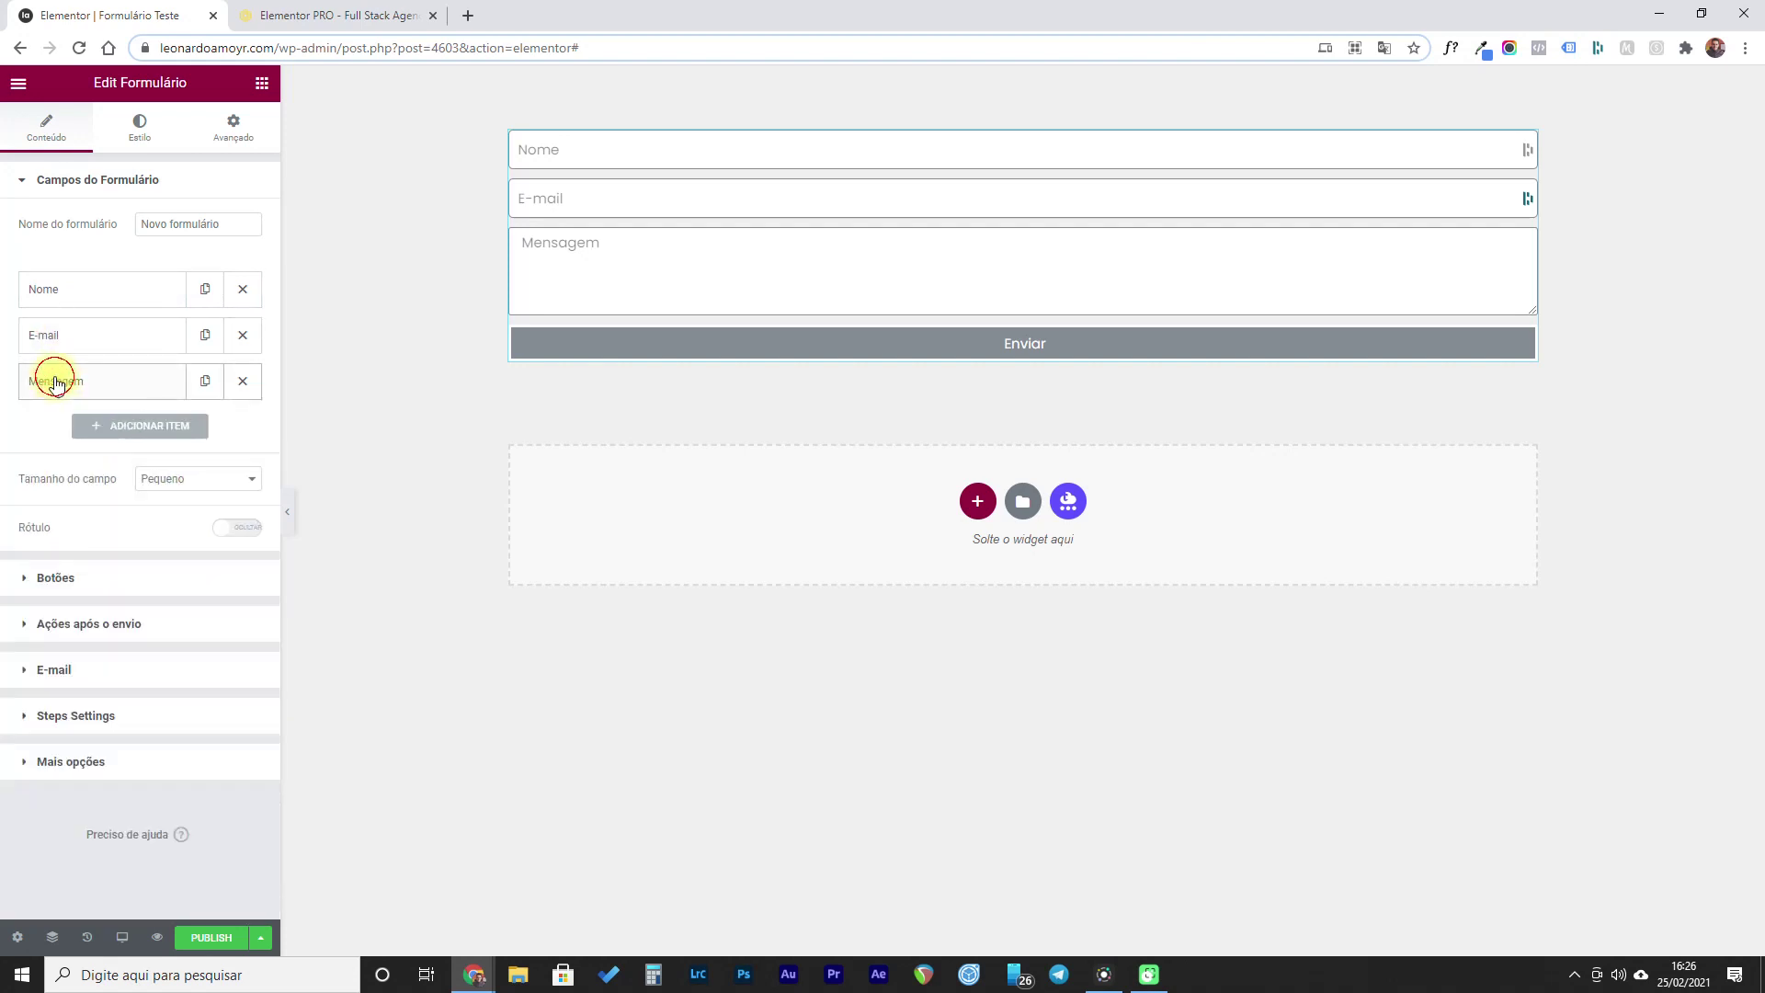
# - Make the form's Nome field required (Obrigatório)
pyautogui.click(53, 293)
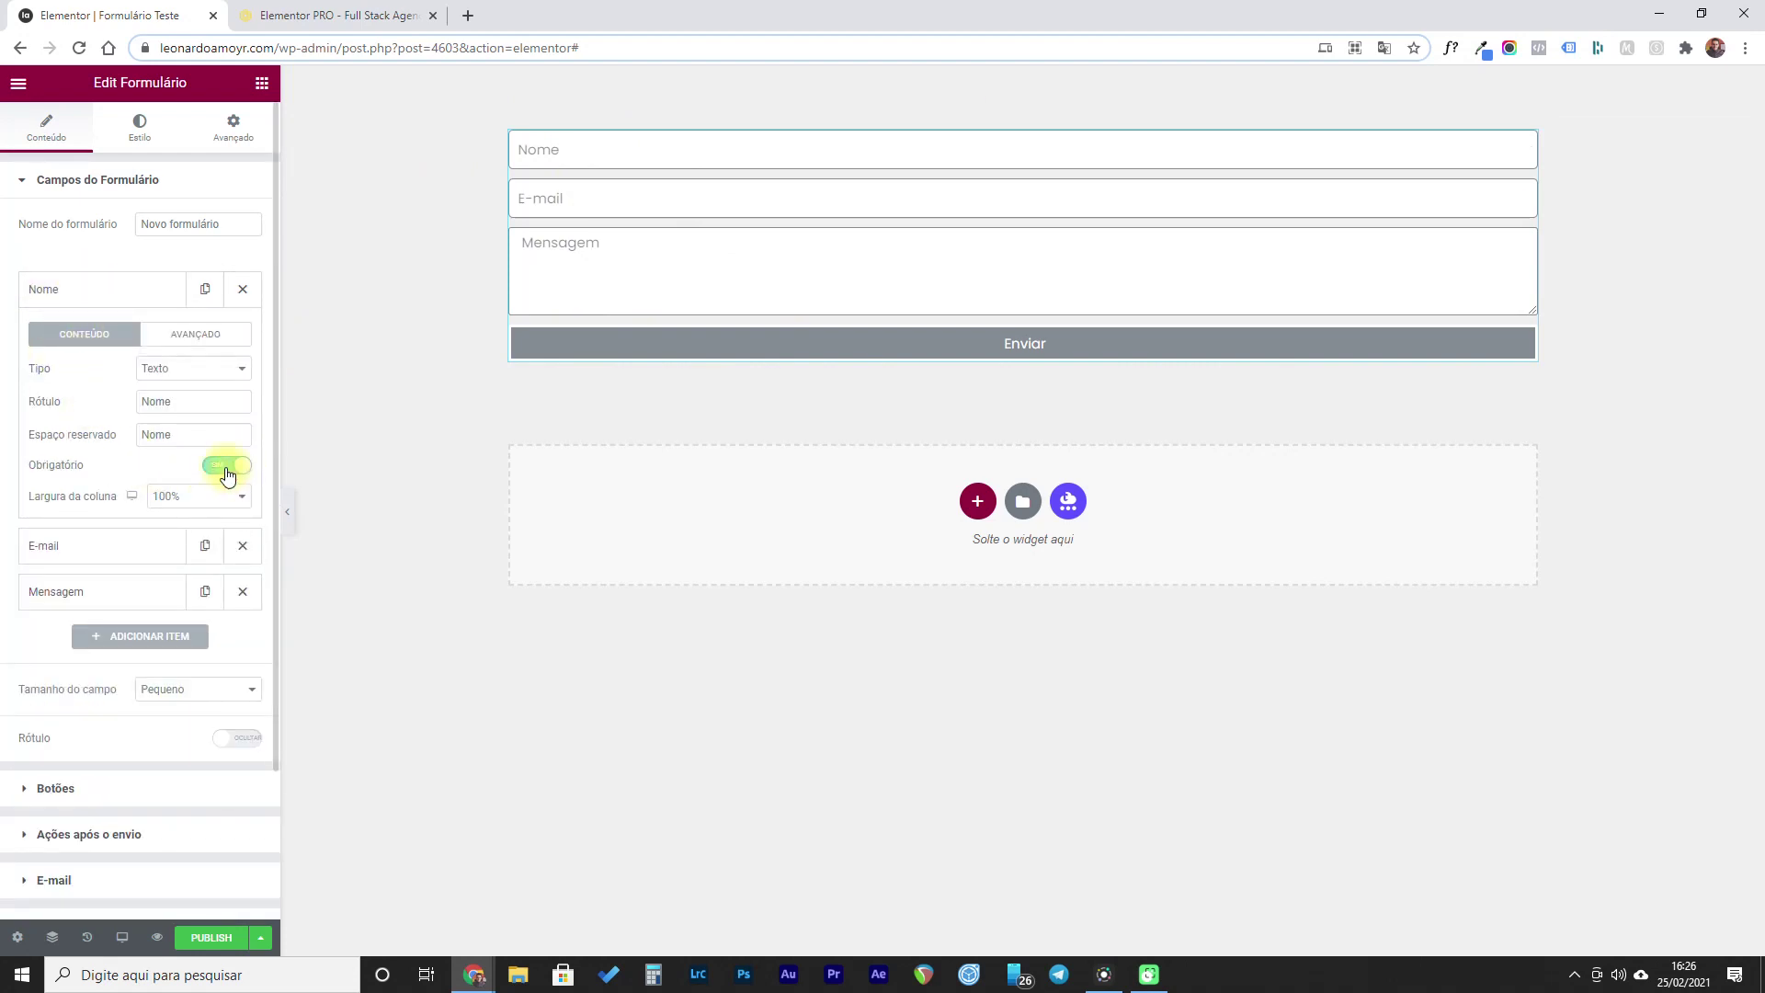
pyautogui.click(54, 293)
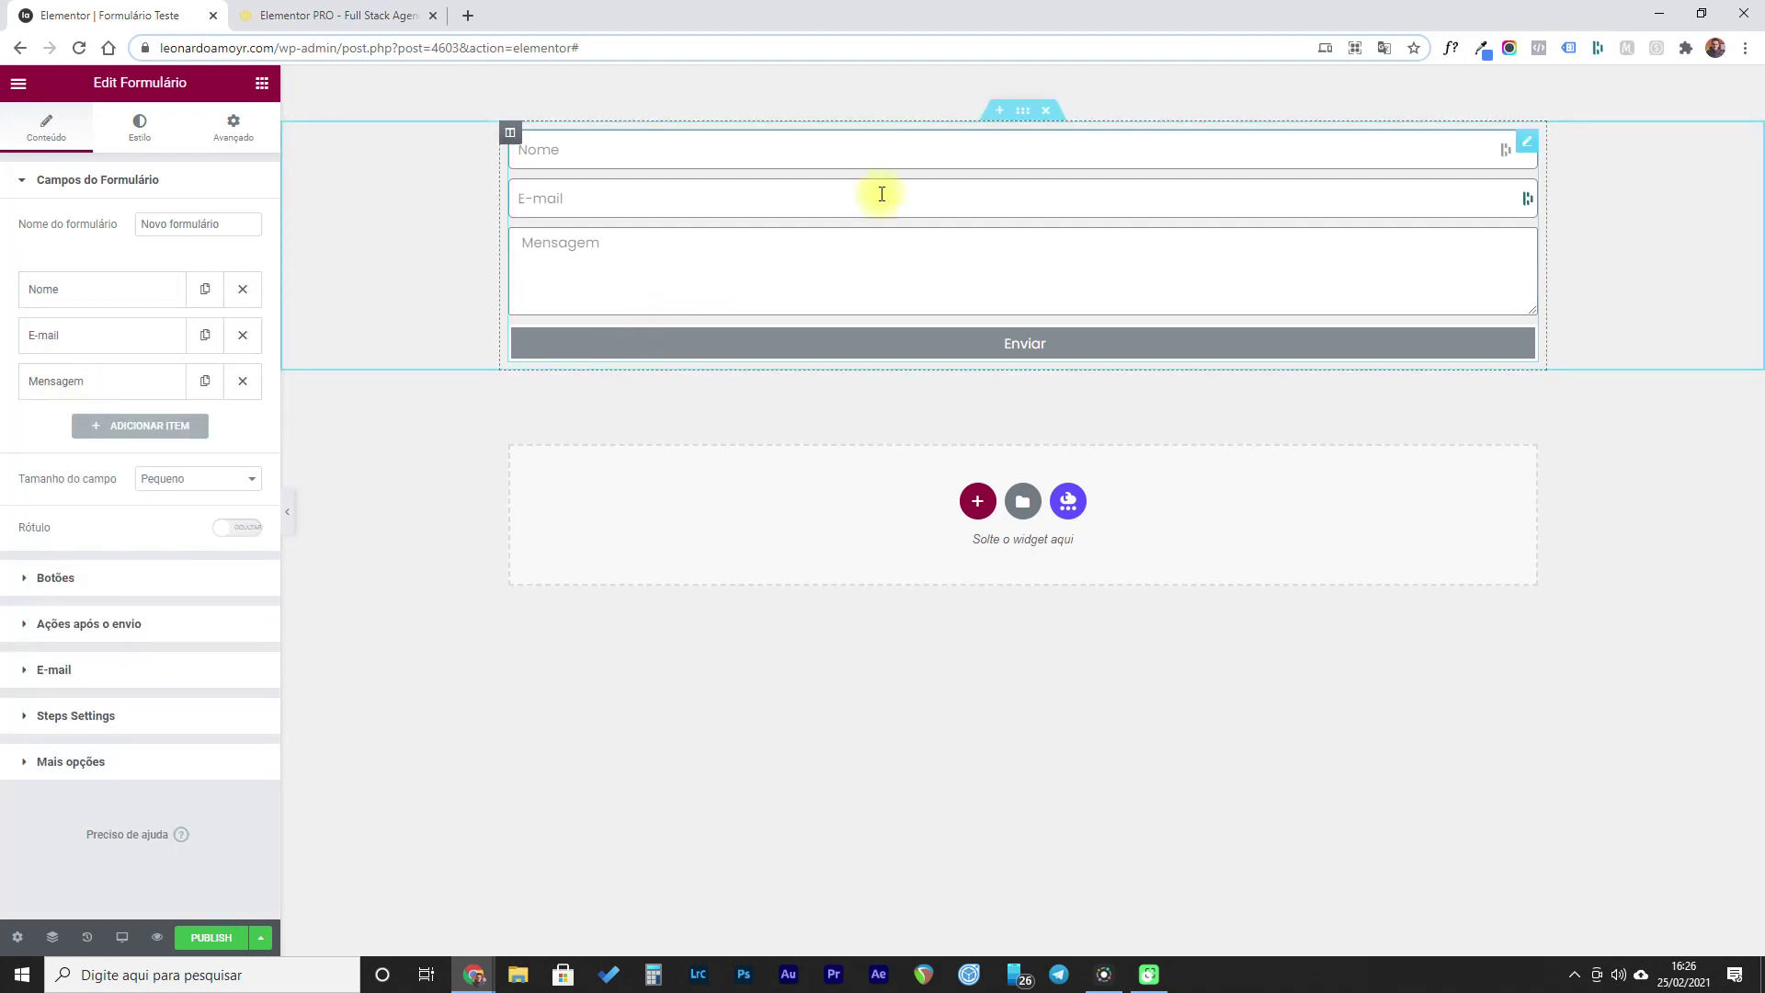
# - Add a form item after Mensagem with type Etapa and label it PARTE II
pyautogui.click(144, 430)
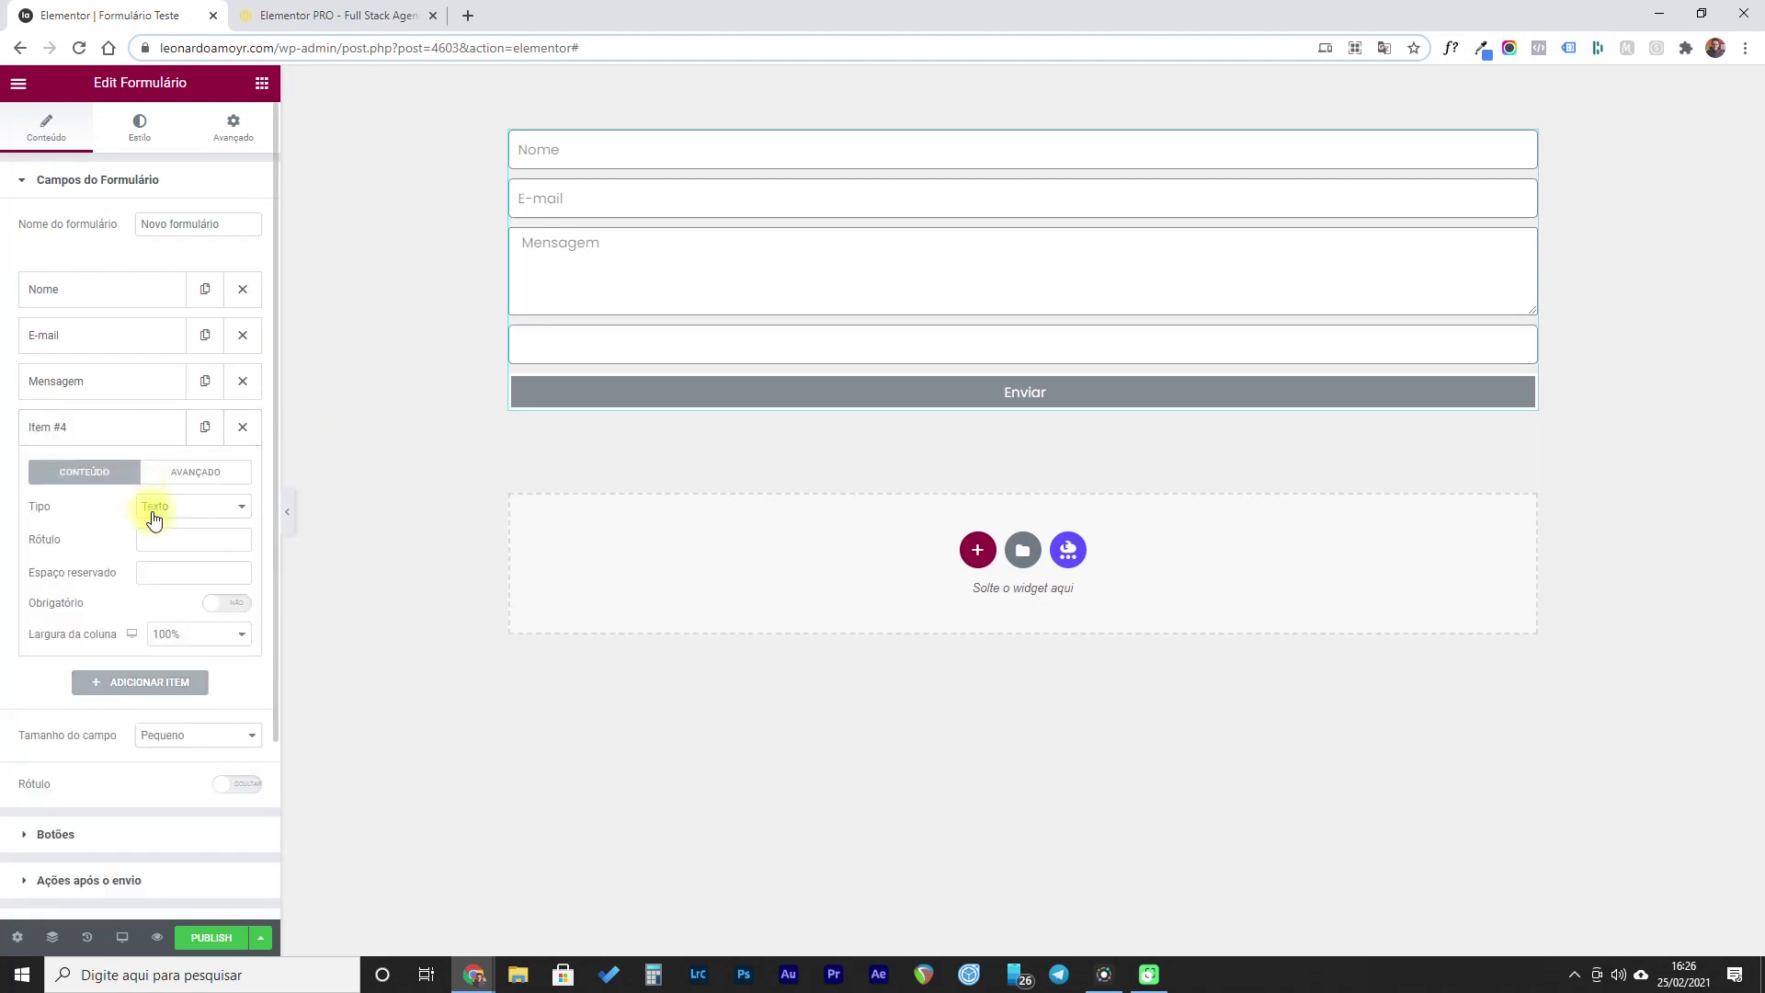
pyautogui.click(170, 506)
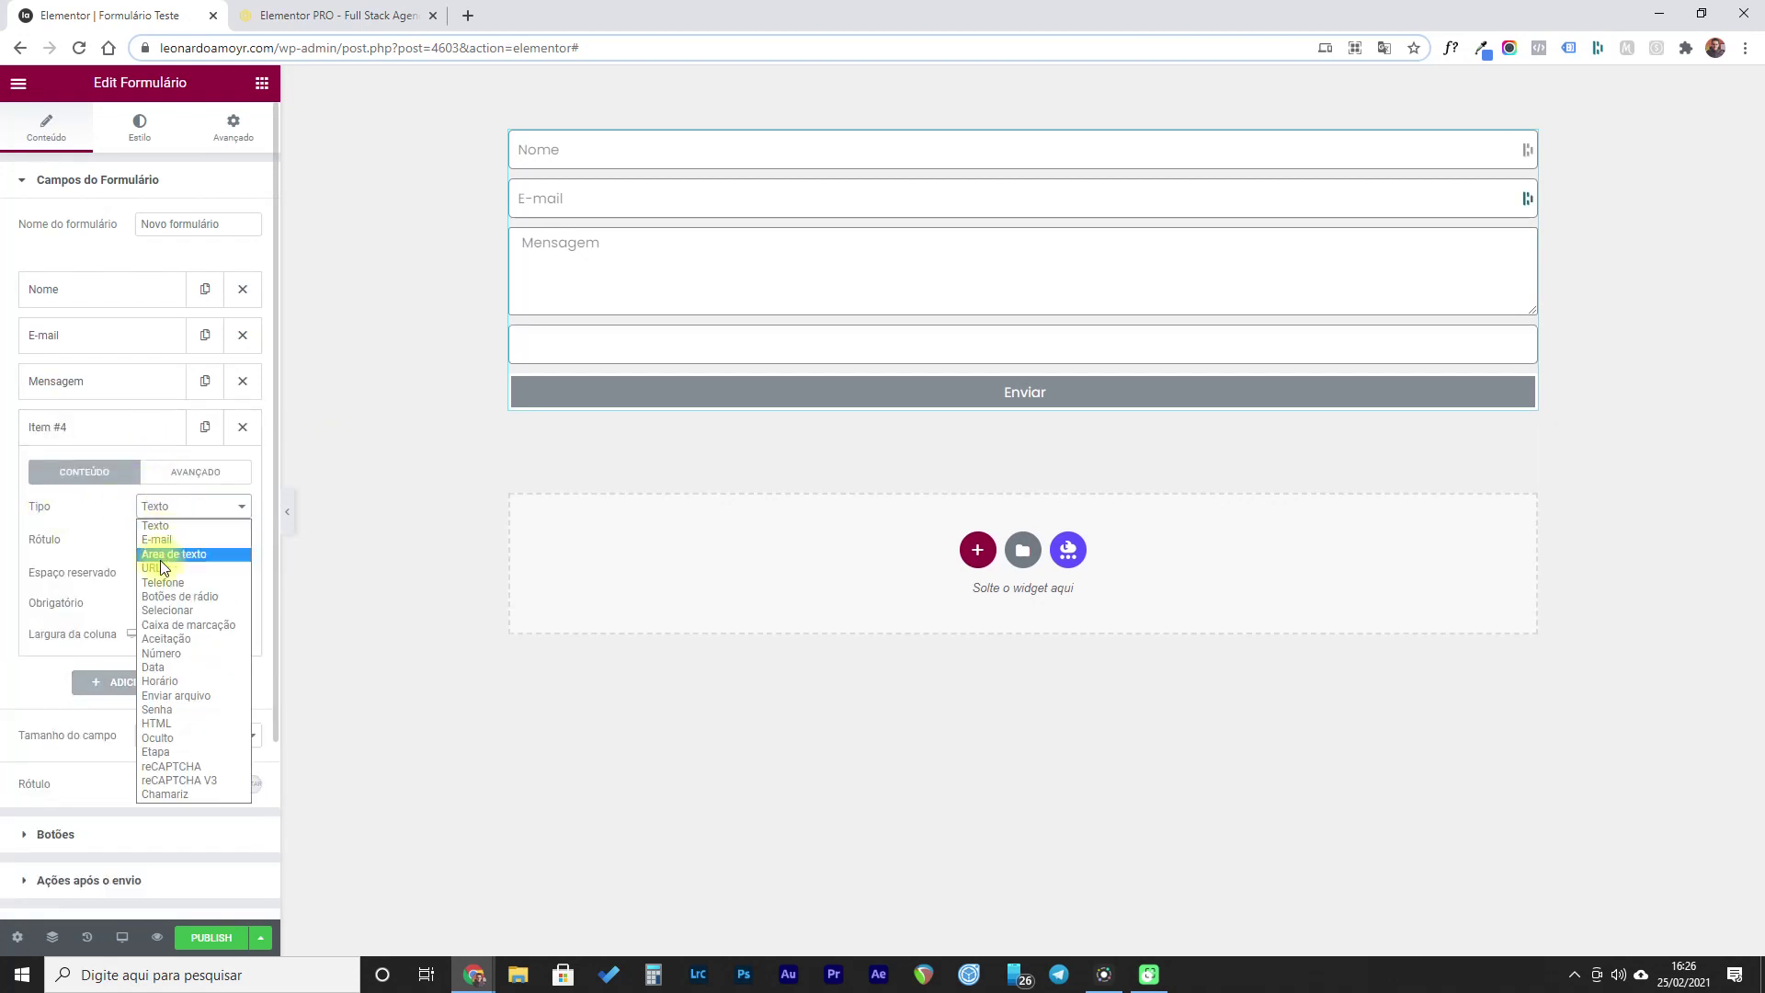
pyautogui.click(164, 752)
pyautogui.click(179, 586)
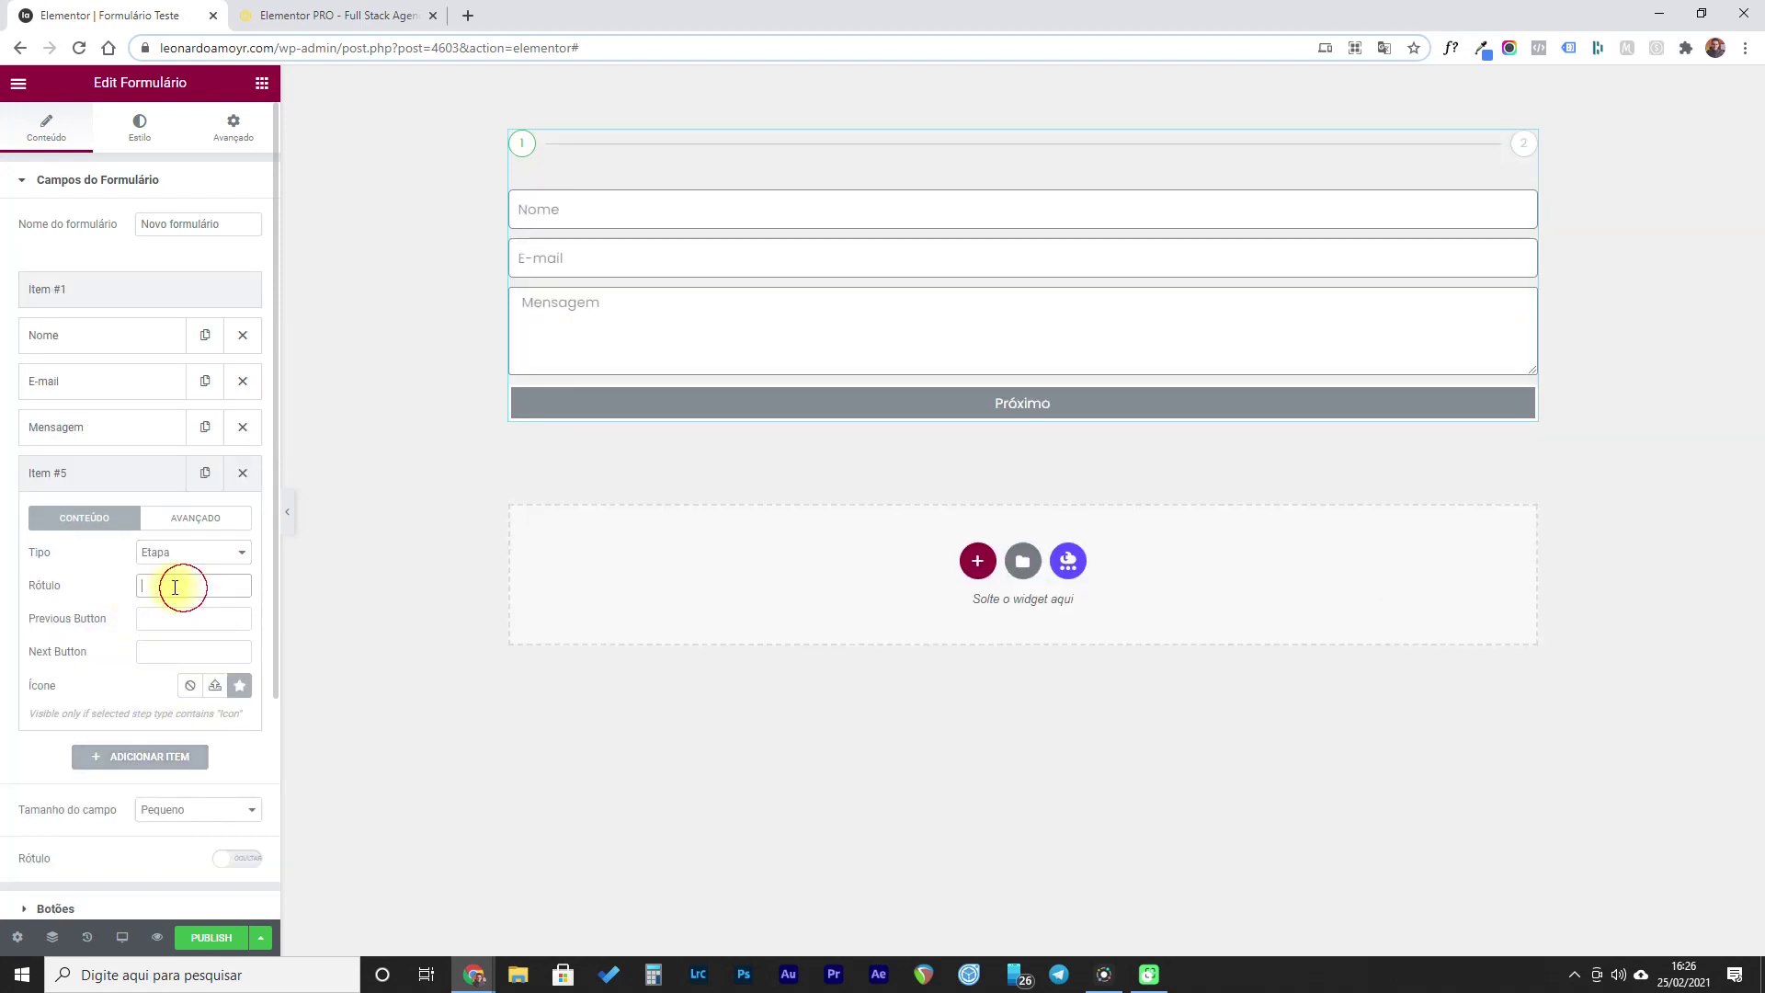
pyautogui.press('capslock')
pyautogui.write('PARTE II')
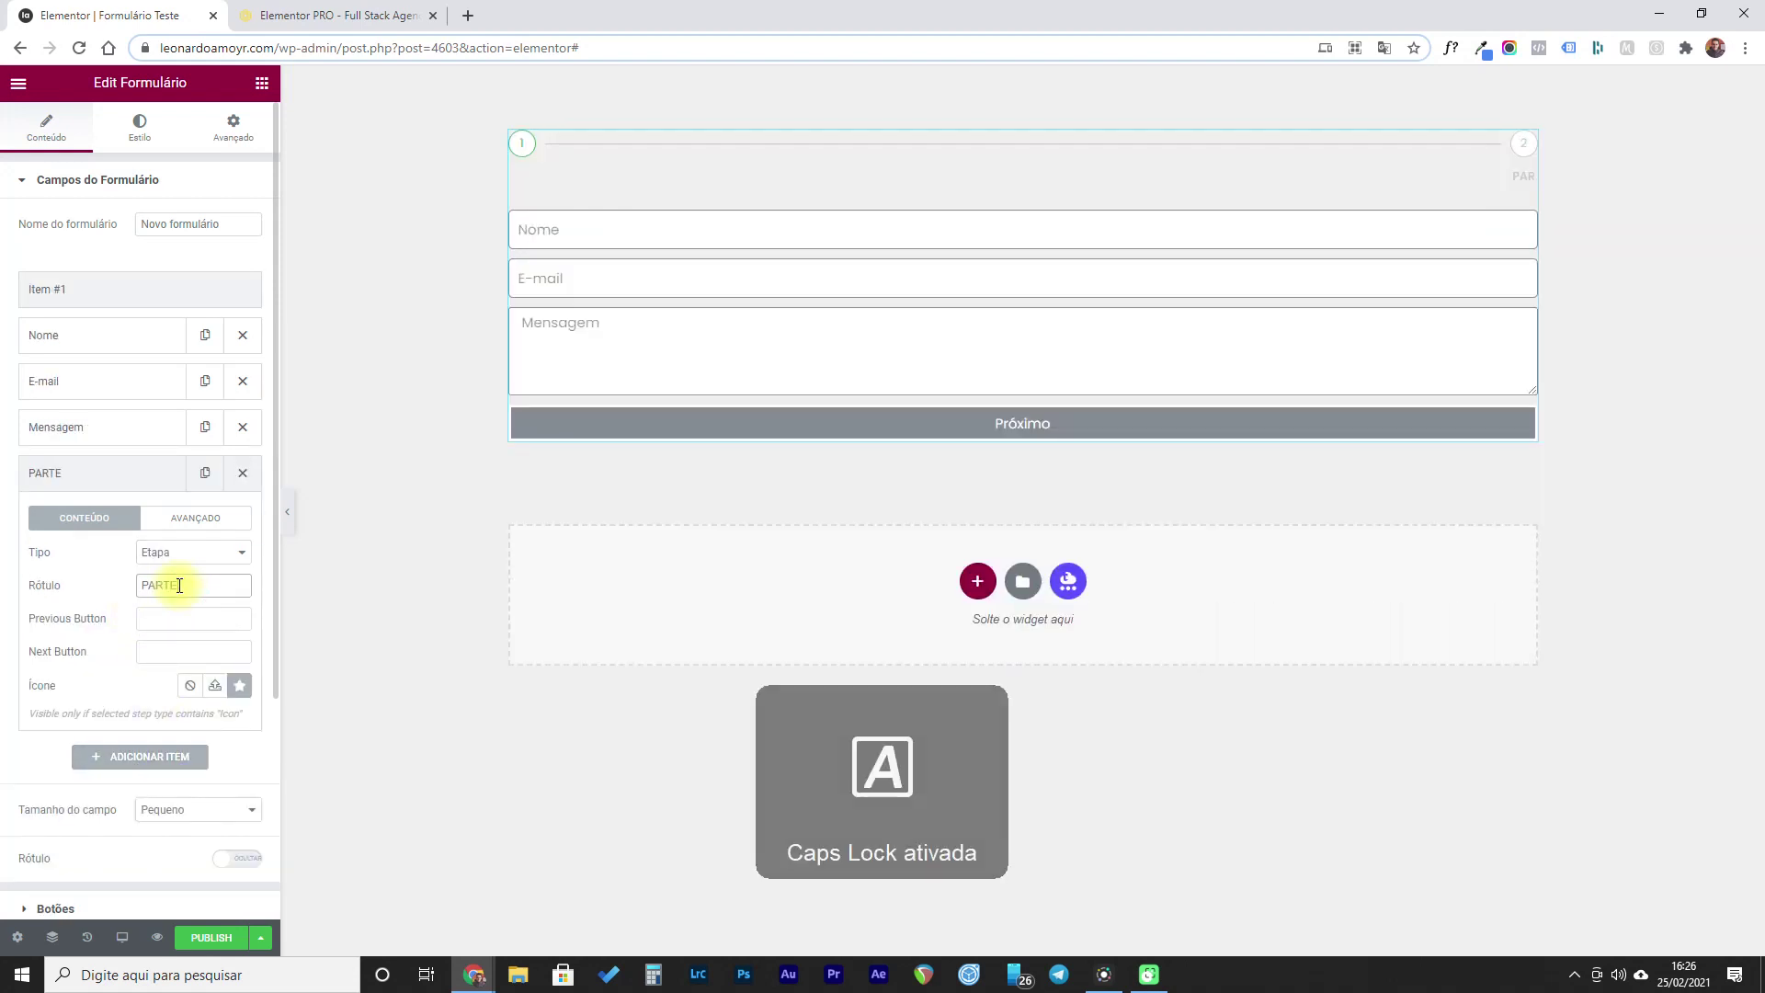
# - Label the form's first step, above the Nome field, PARTE I
pyautogui.click(59, 293)
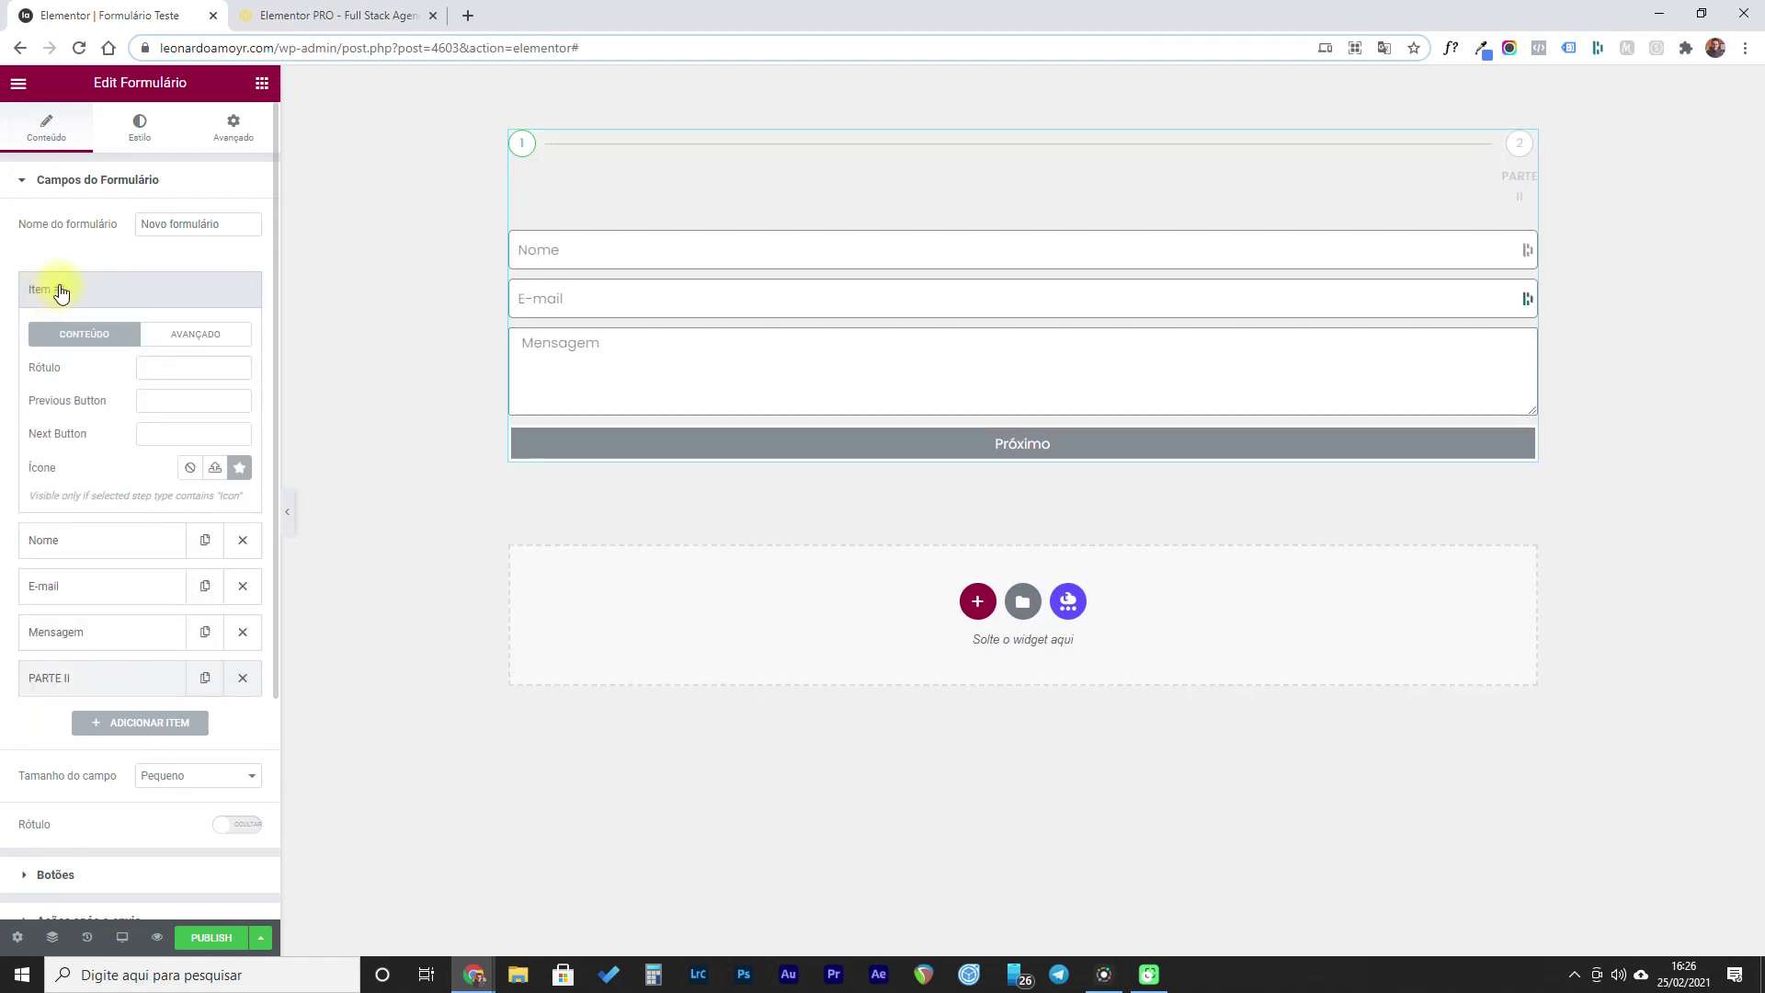
pyautogui.click(149, 368)
pyautogui.write('PARTE I')
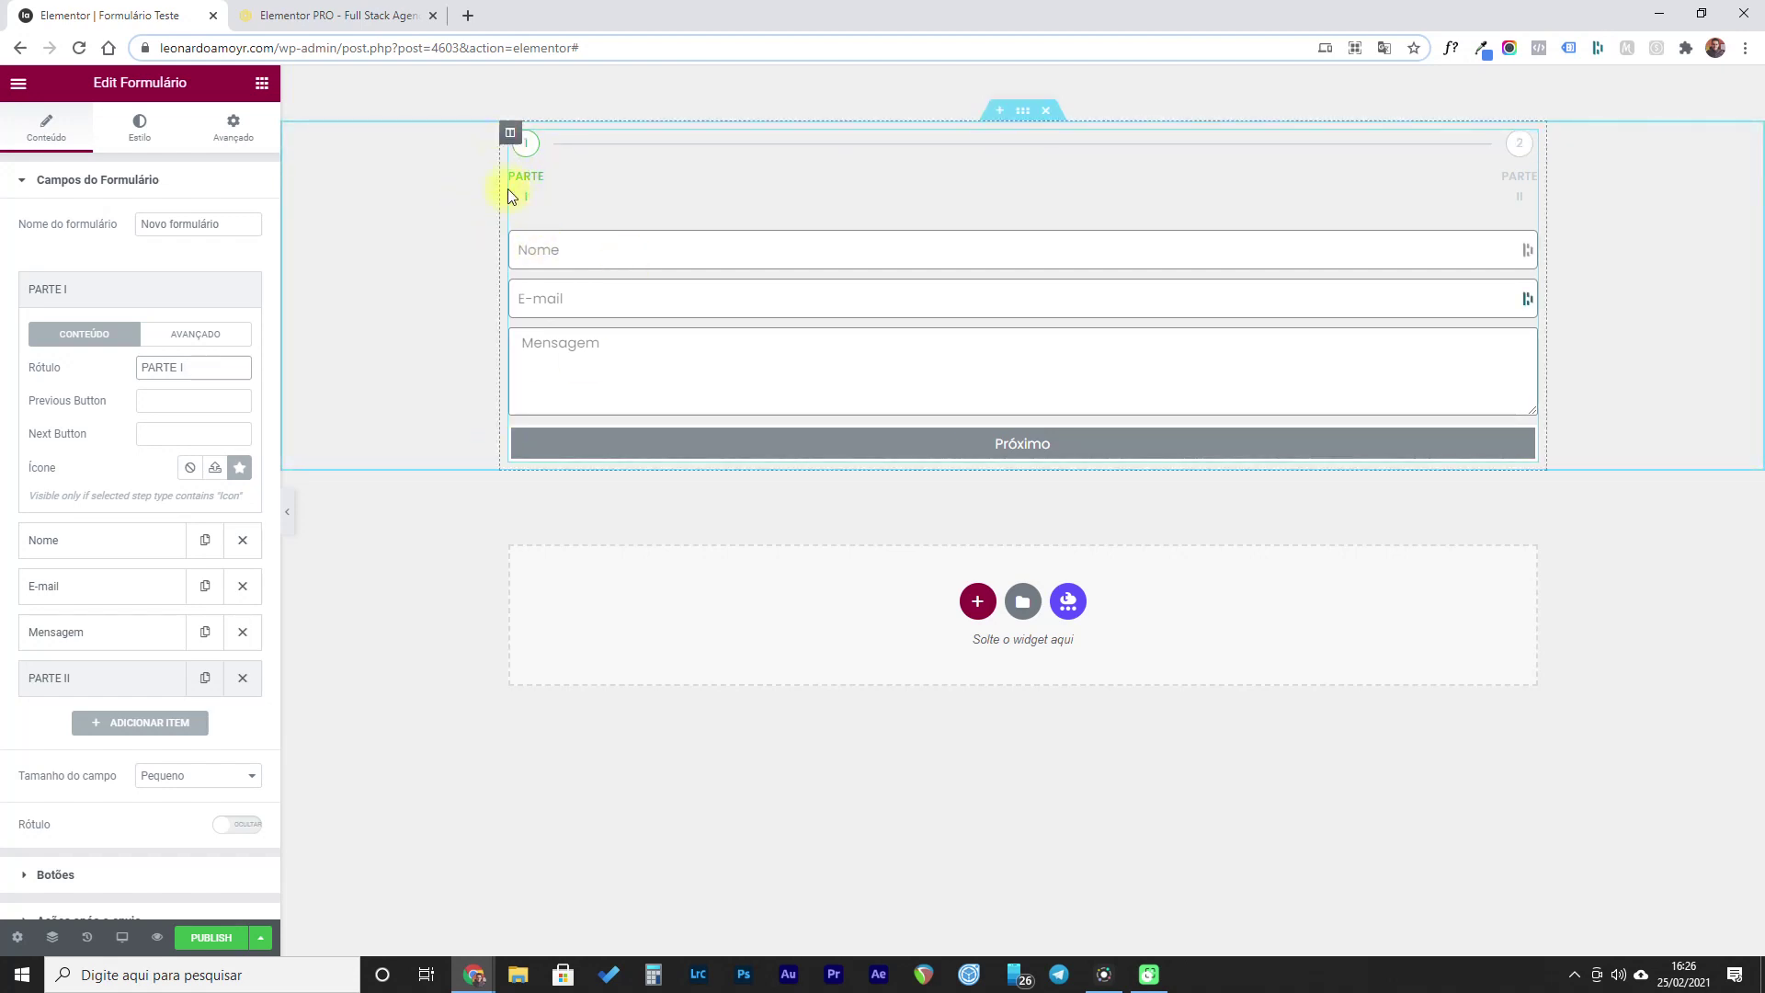
pyautogui.click(41, 289)
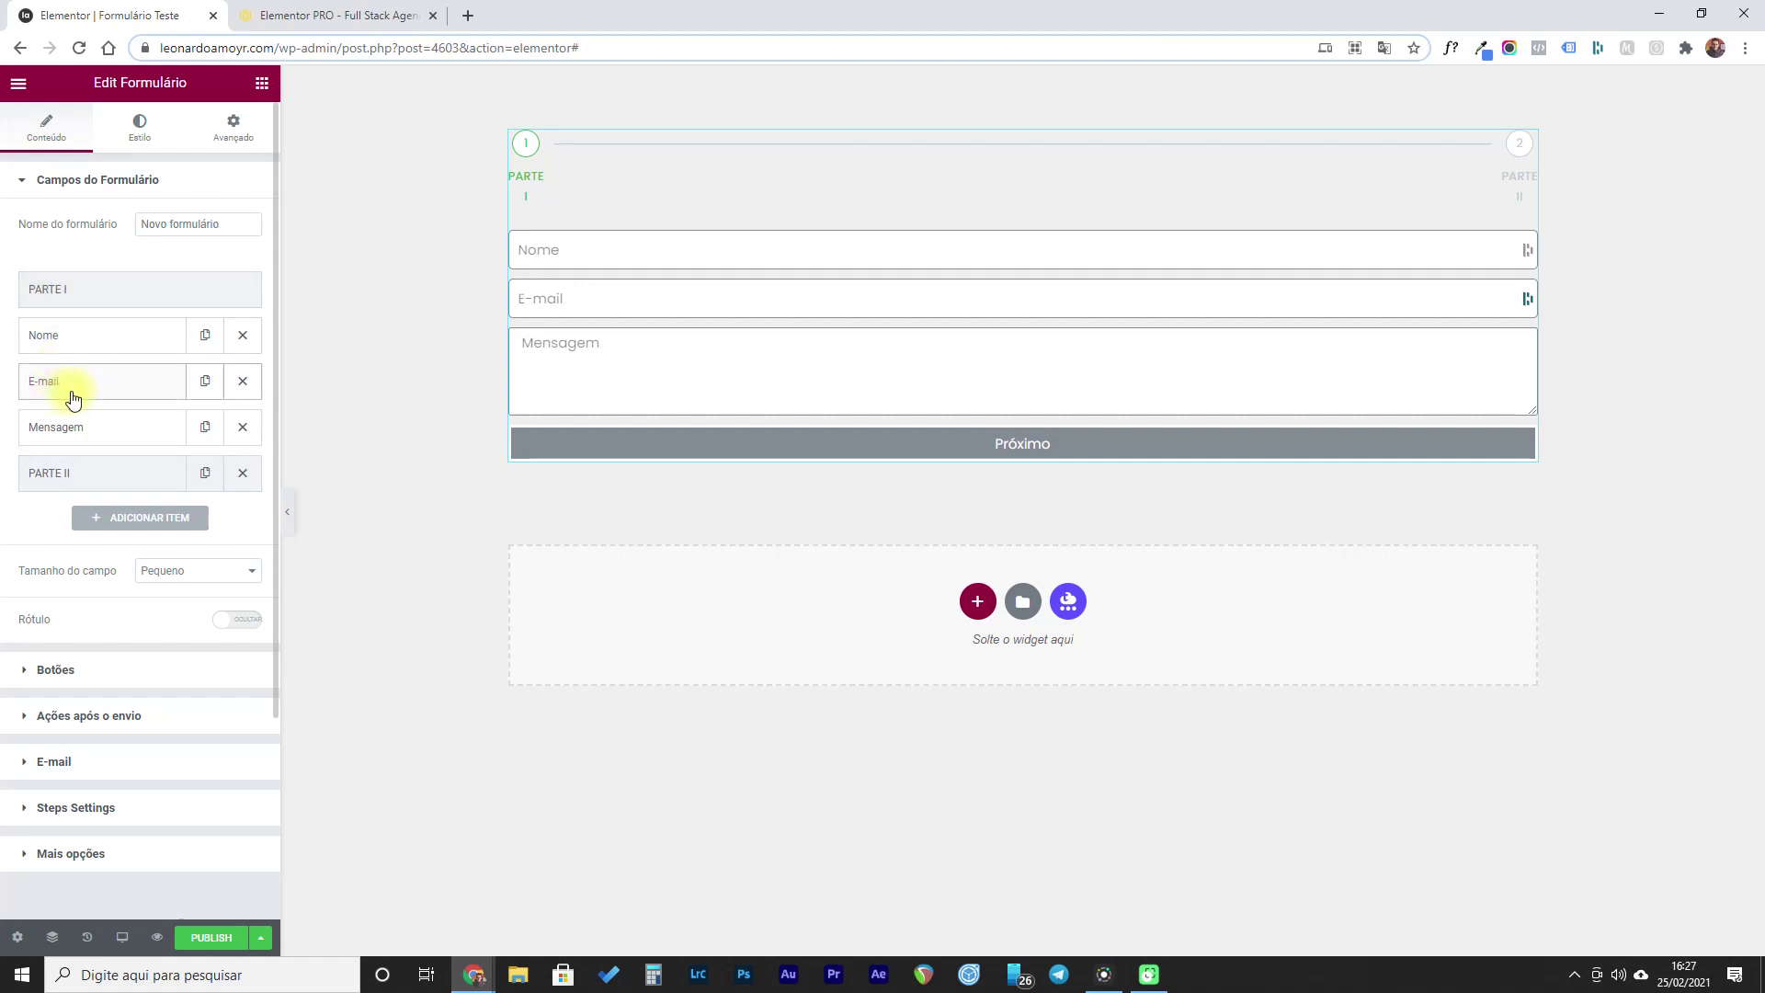
# - Add a form item after PARTE II, label it Seleção and set its type to Selecionar
pyautogui.click(116, 519)
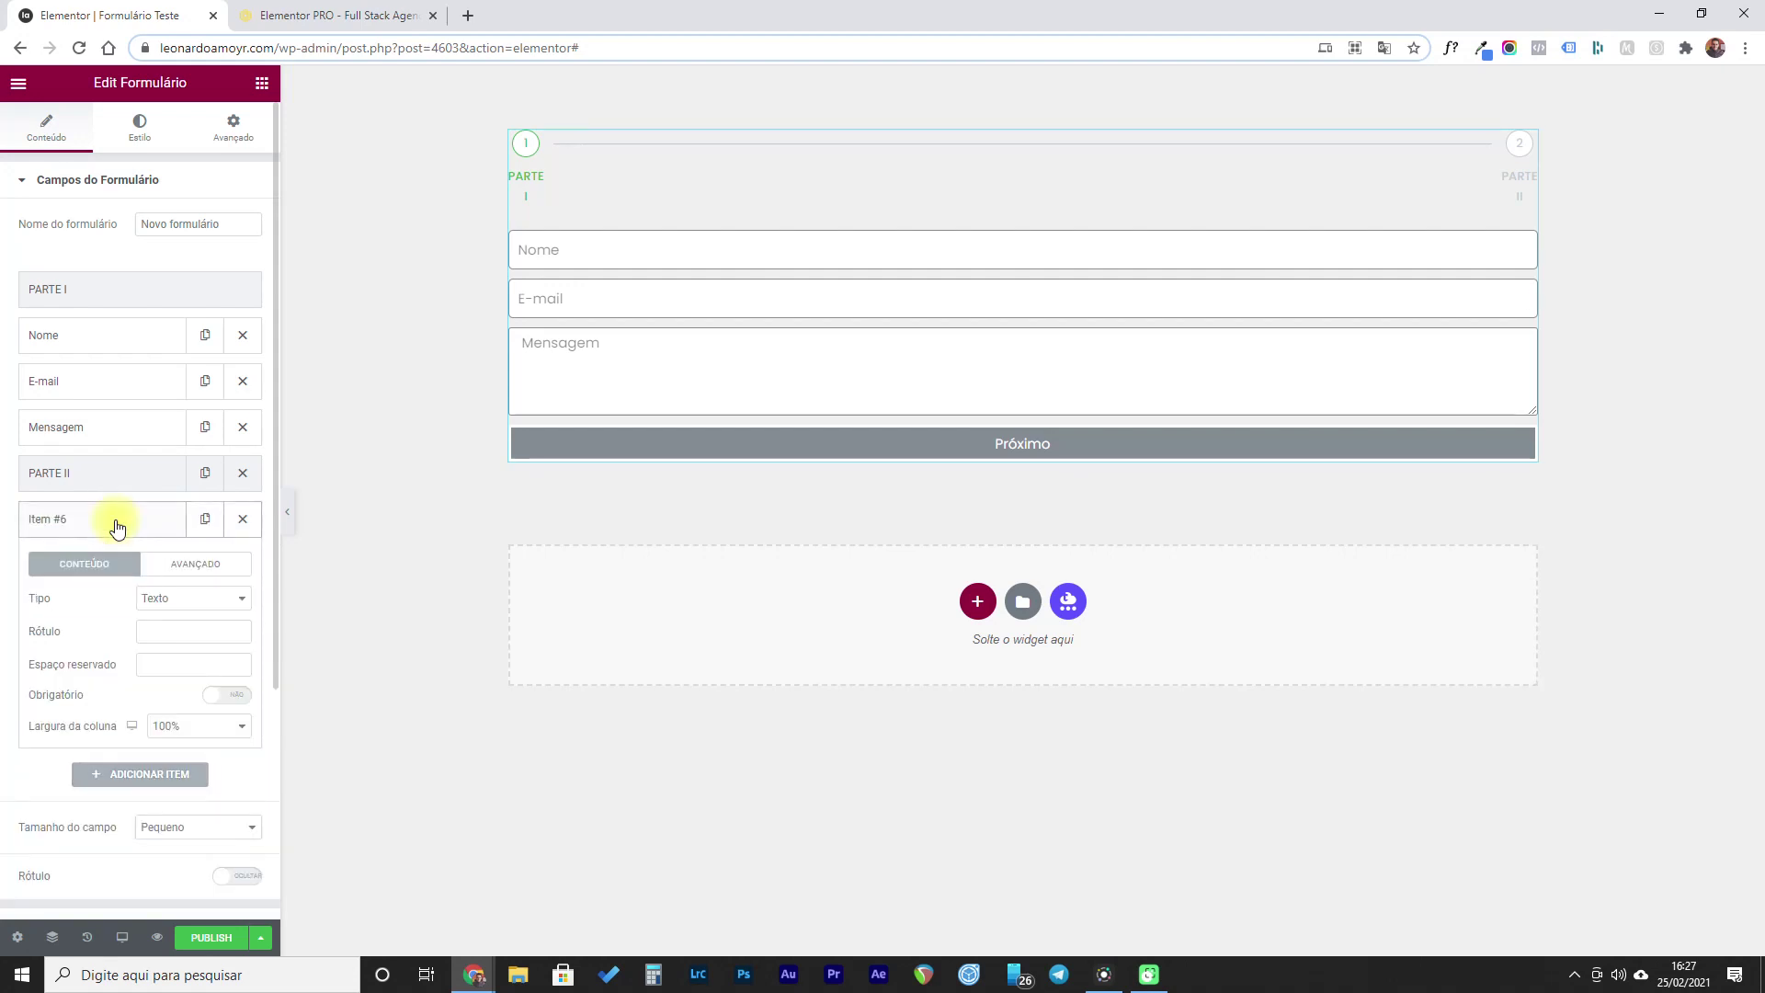
pyautogui.click(162, 632)
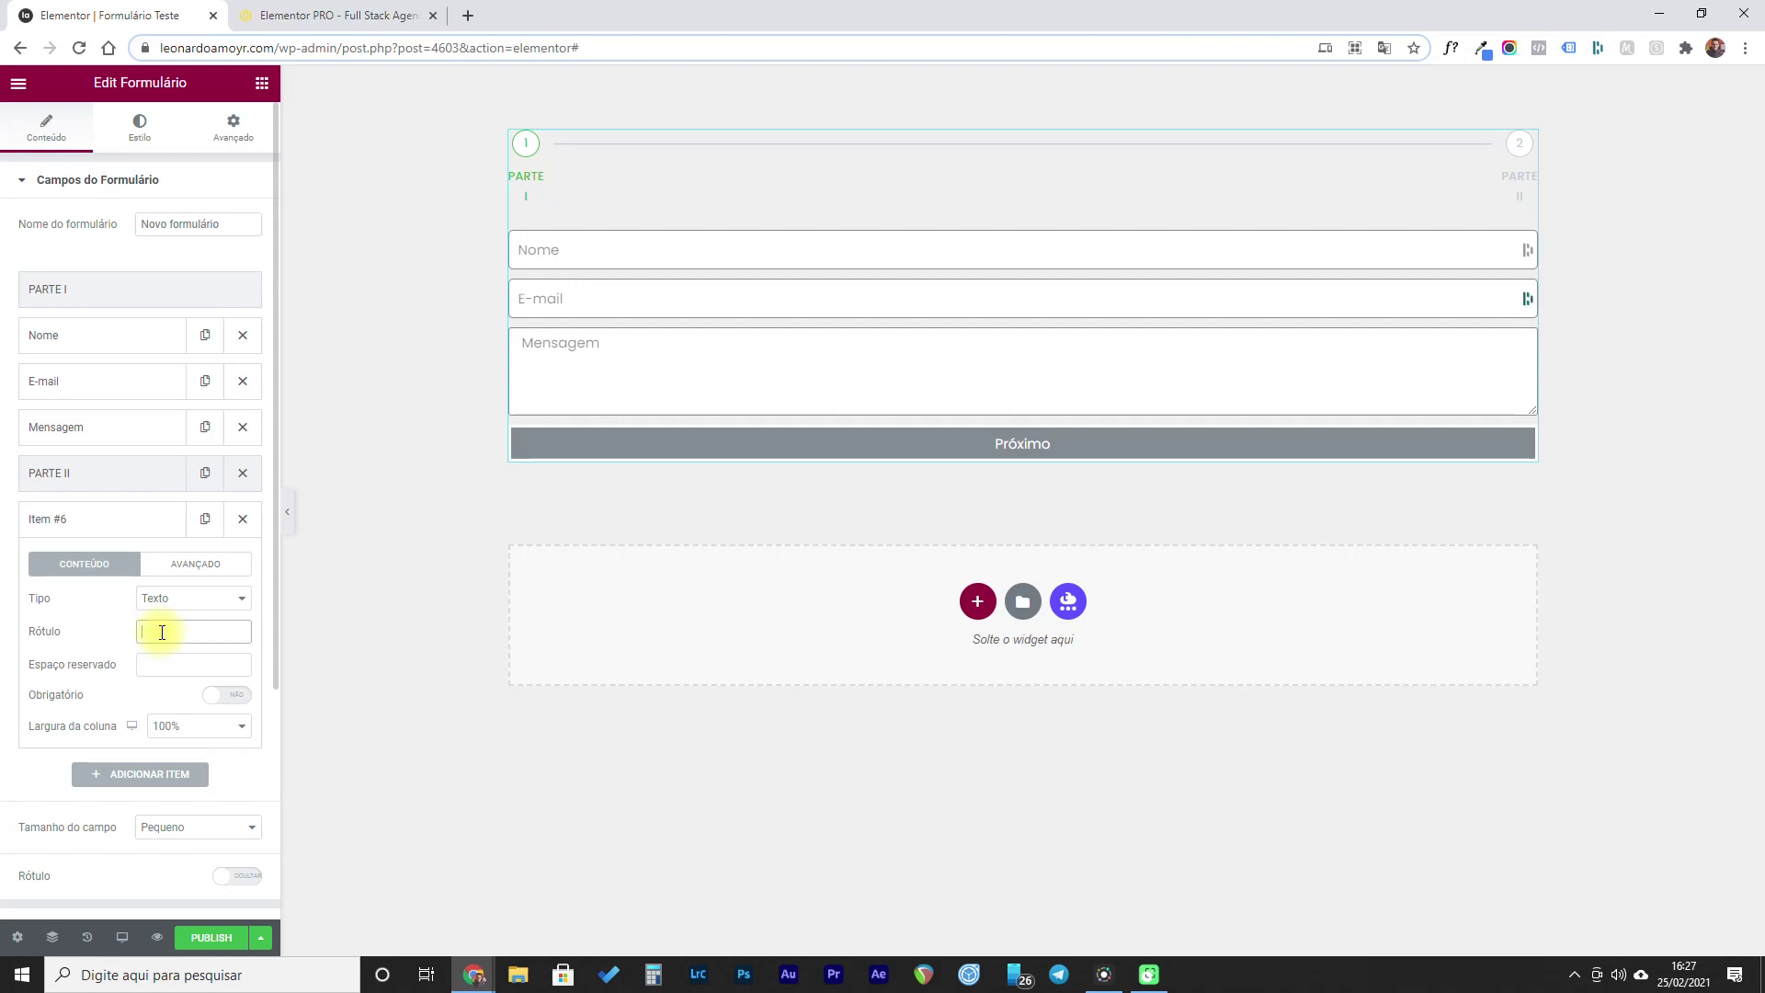
pyautogui.press('capslock')
pyautogui.write('Seleção')
pyautogui.click(164, 601)
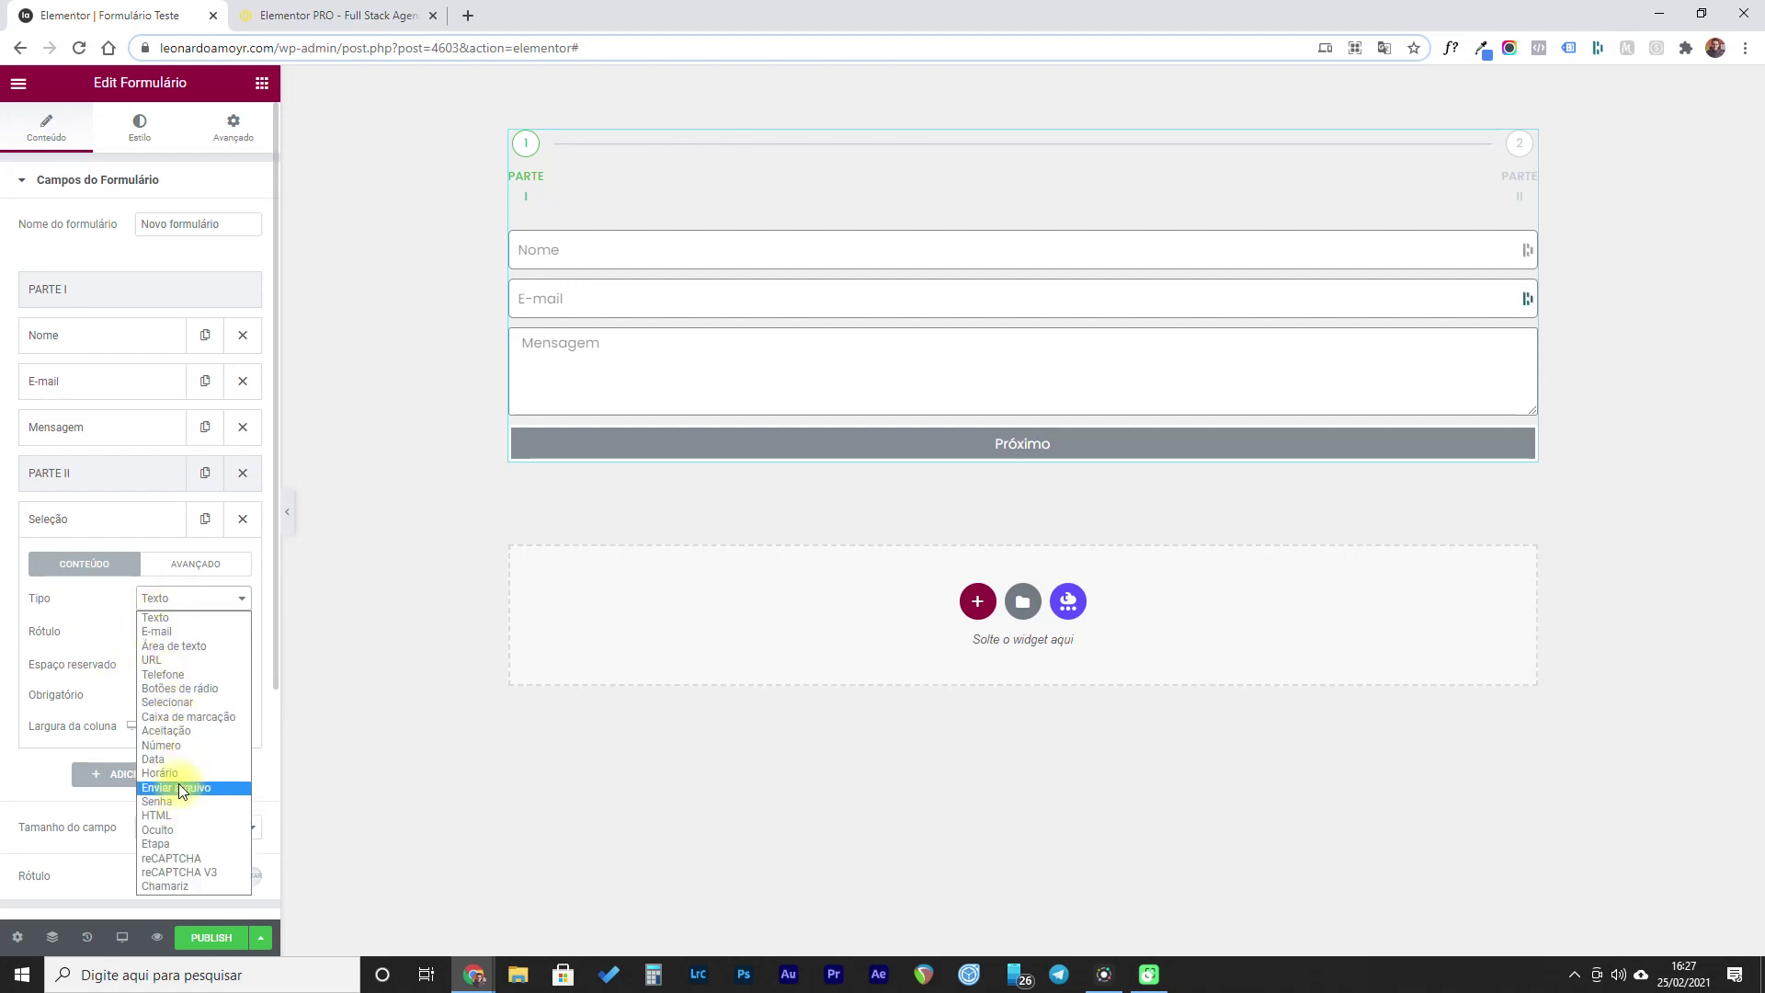
pyautogui.click(179, 702)
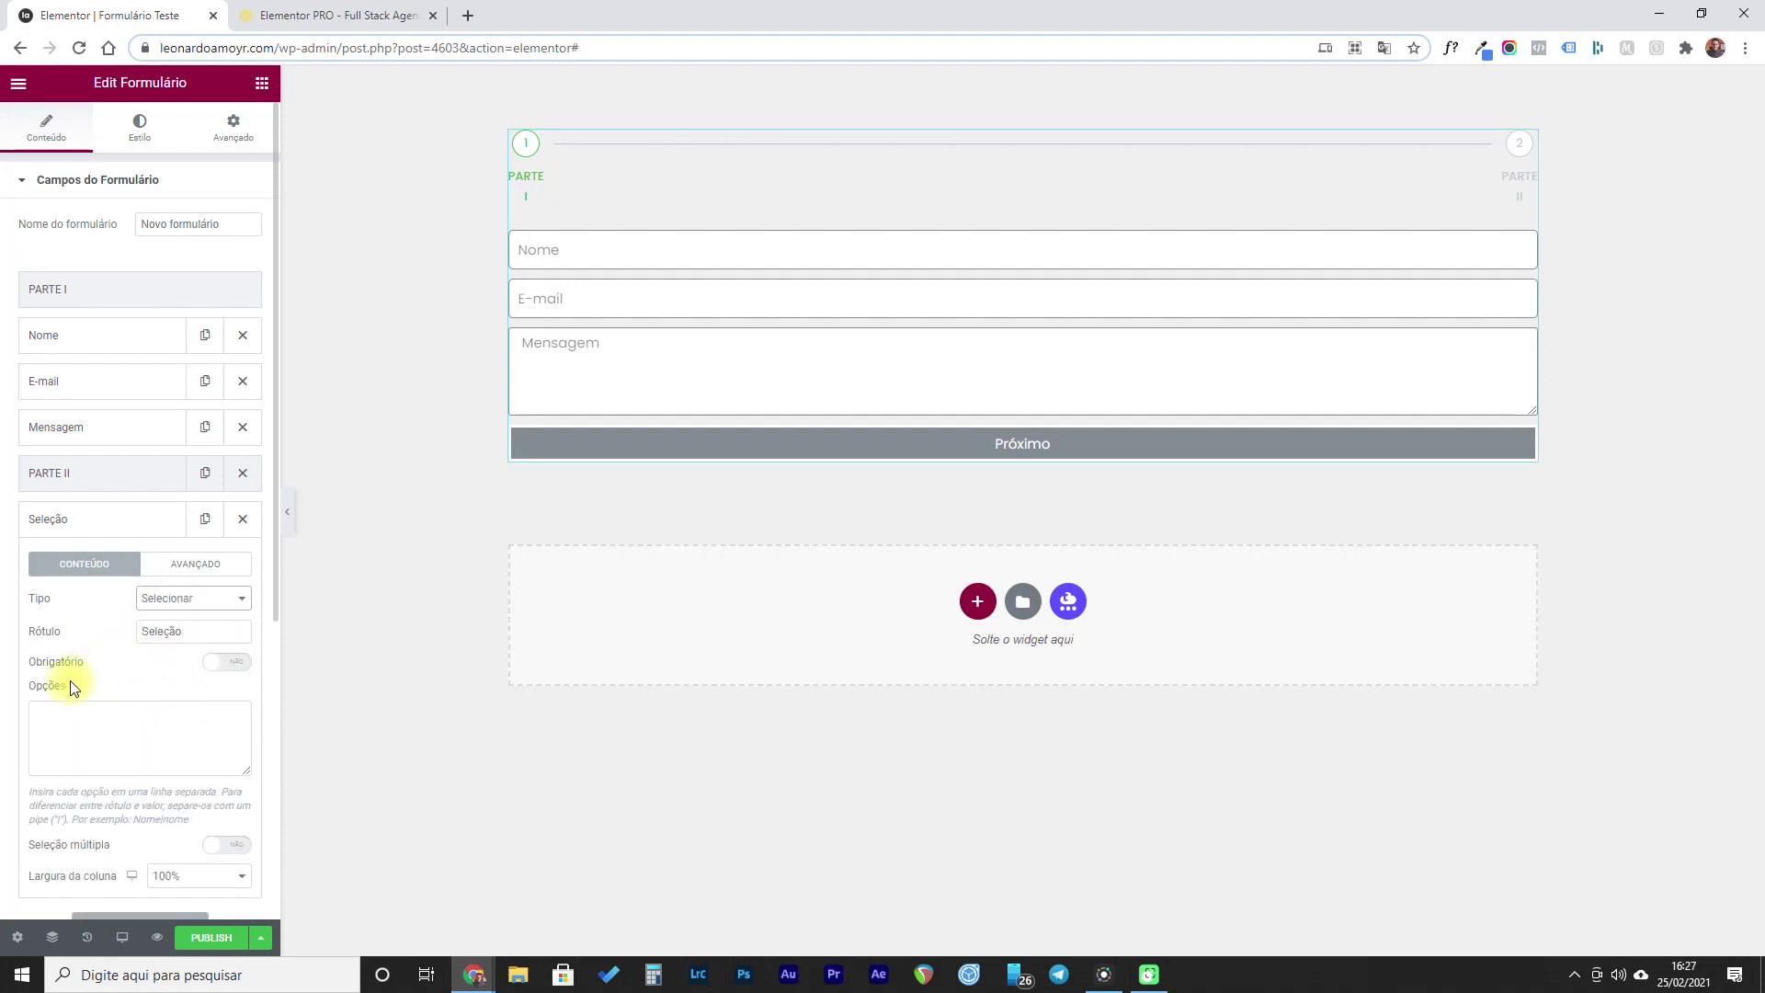
# - Give the Seleção field the options Dúvidas, Parcerias and Sugestões, each on its own line
pyautogui.click(48, 709)
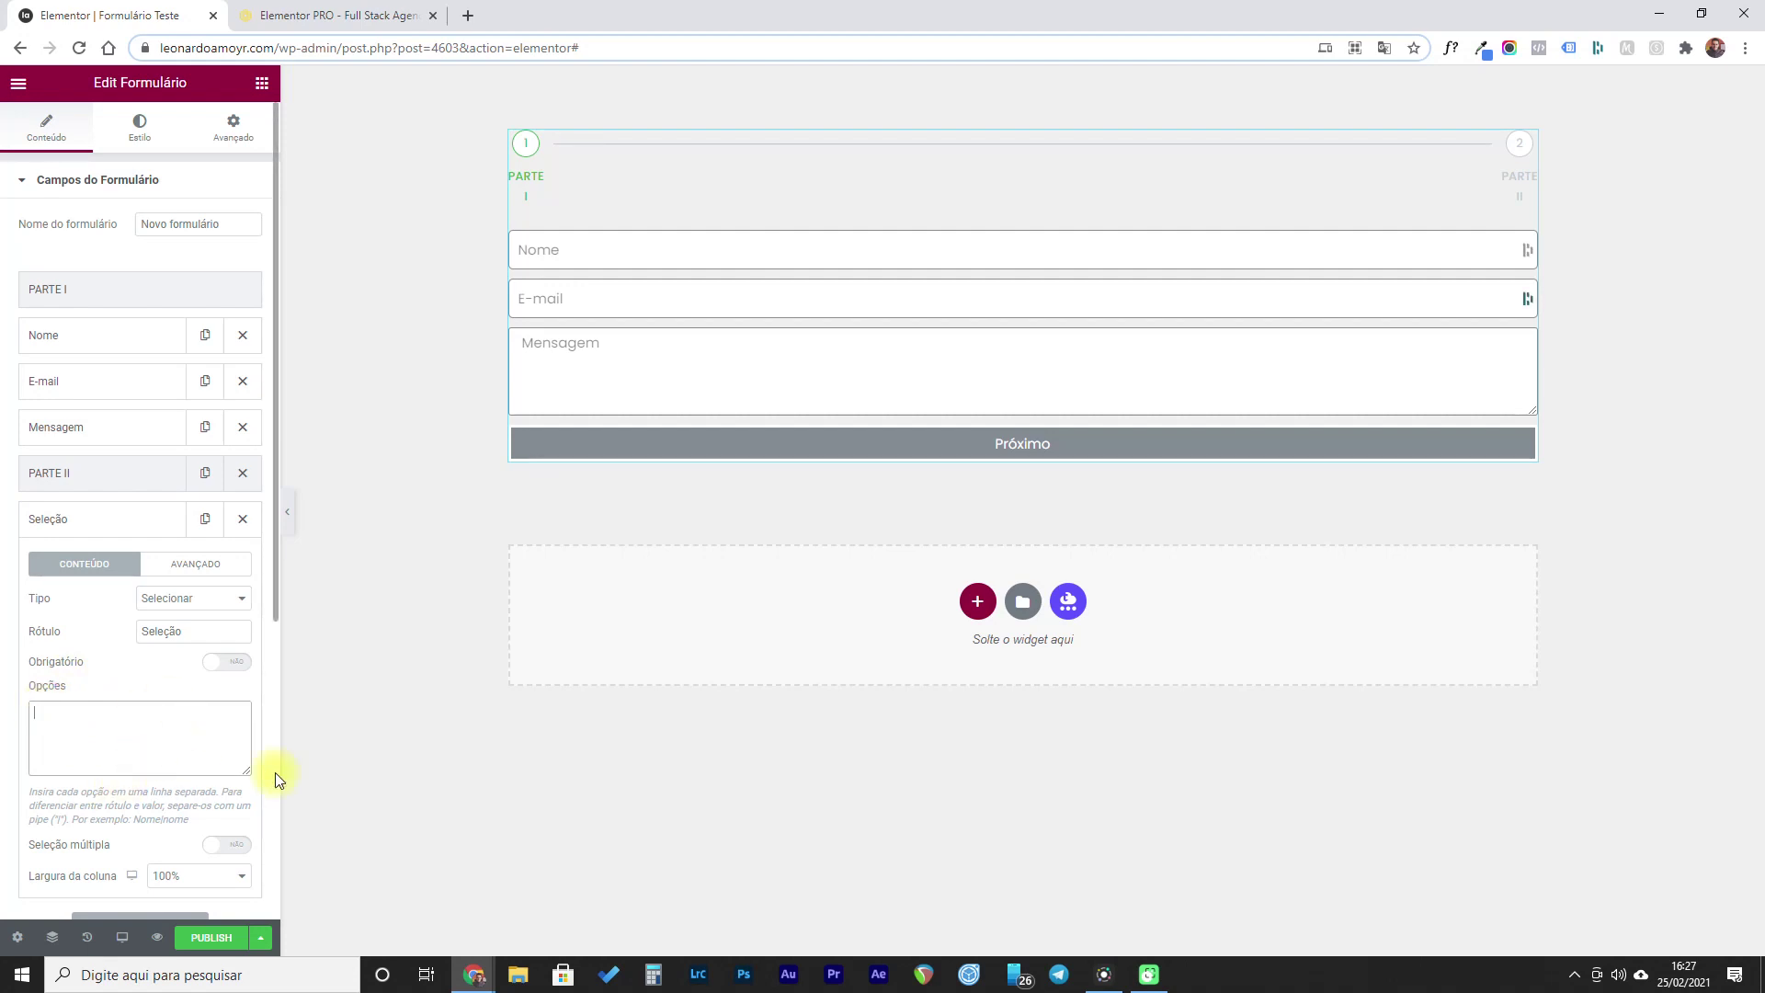
pyautogui.write('Dúvidas')
pyautogui.press('Return')
pyautogui.write('Parcerias')
pyautogui.press('Return')
pyautogui.write('Sugestões')
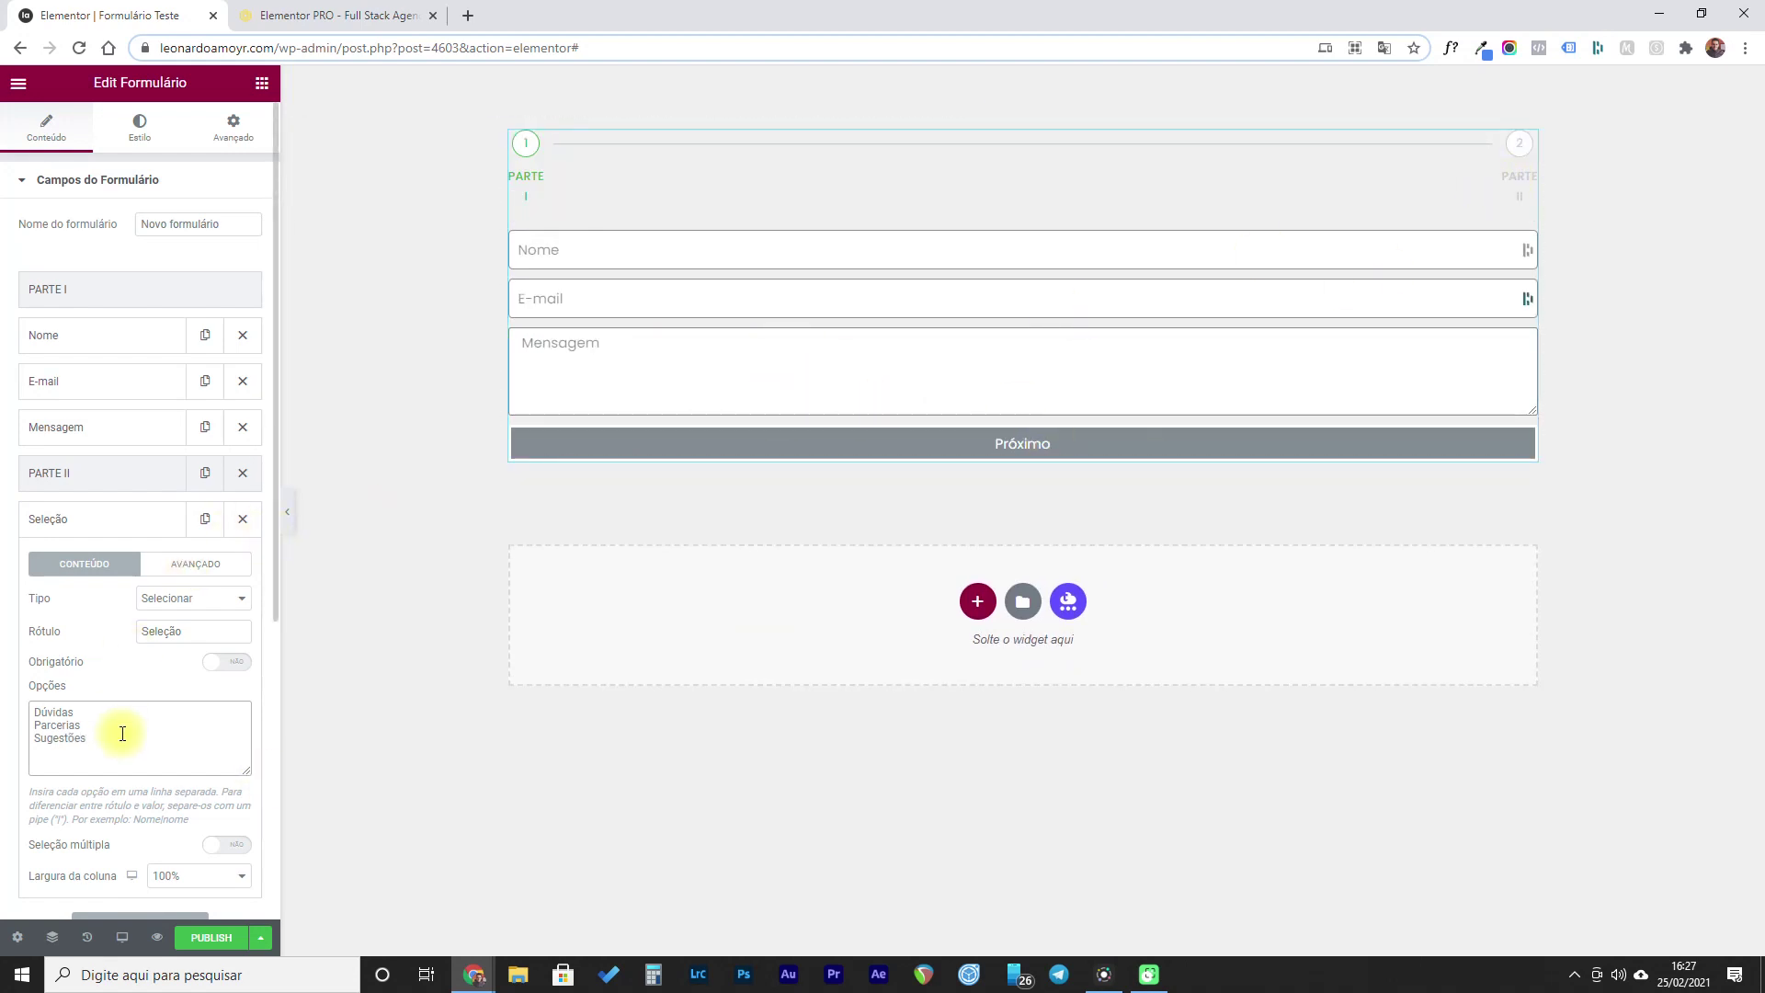
pyautogui.click(42, 523)
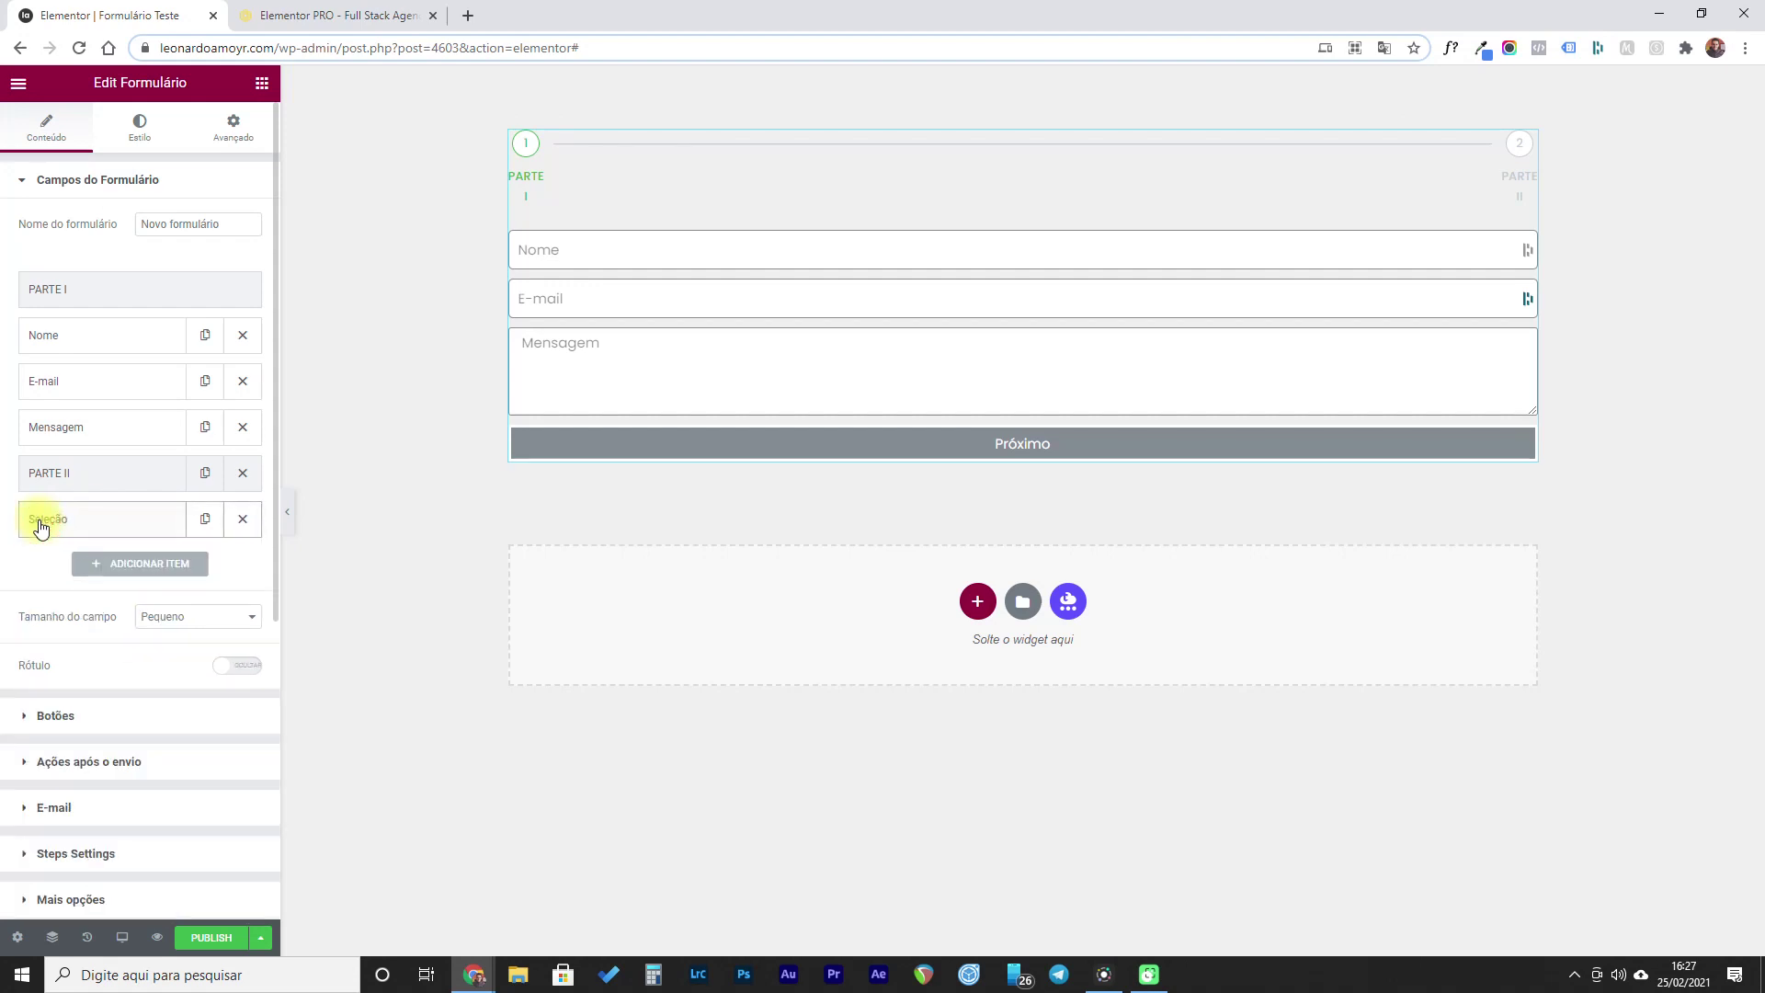
# - Add a form item after Seleção with type Etapa and label it PARTE III
pyautogui.click(118, 563)
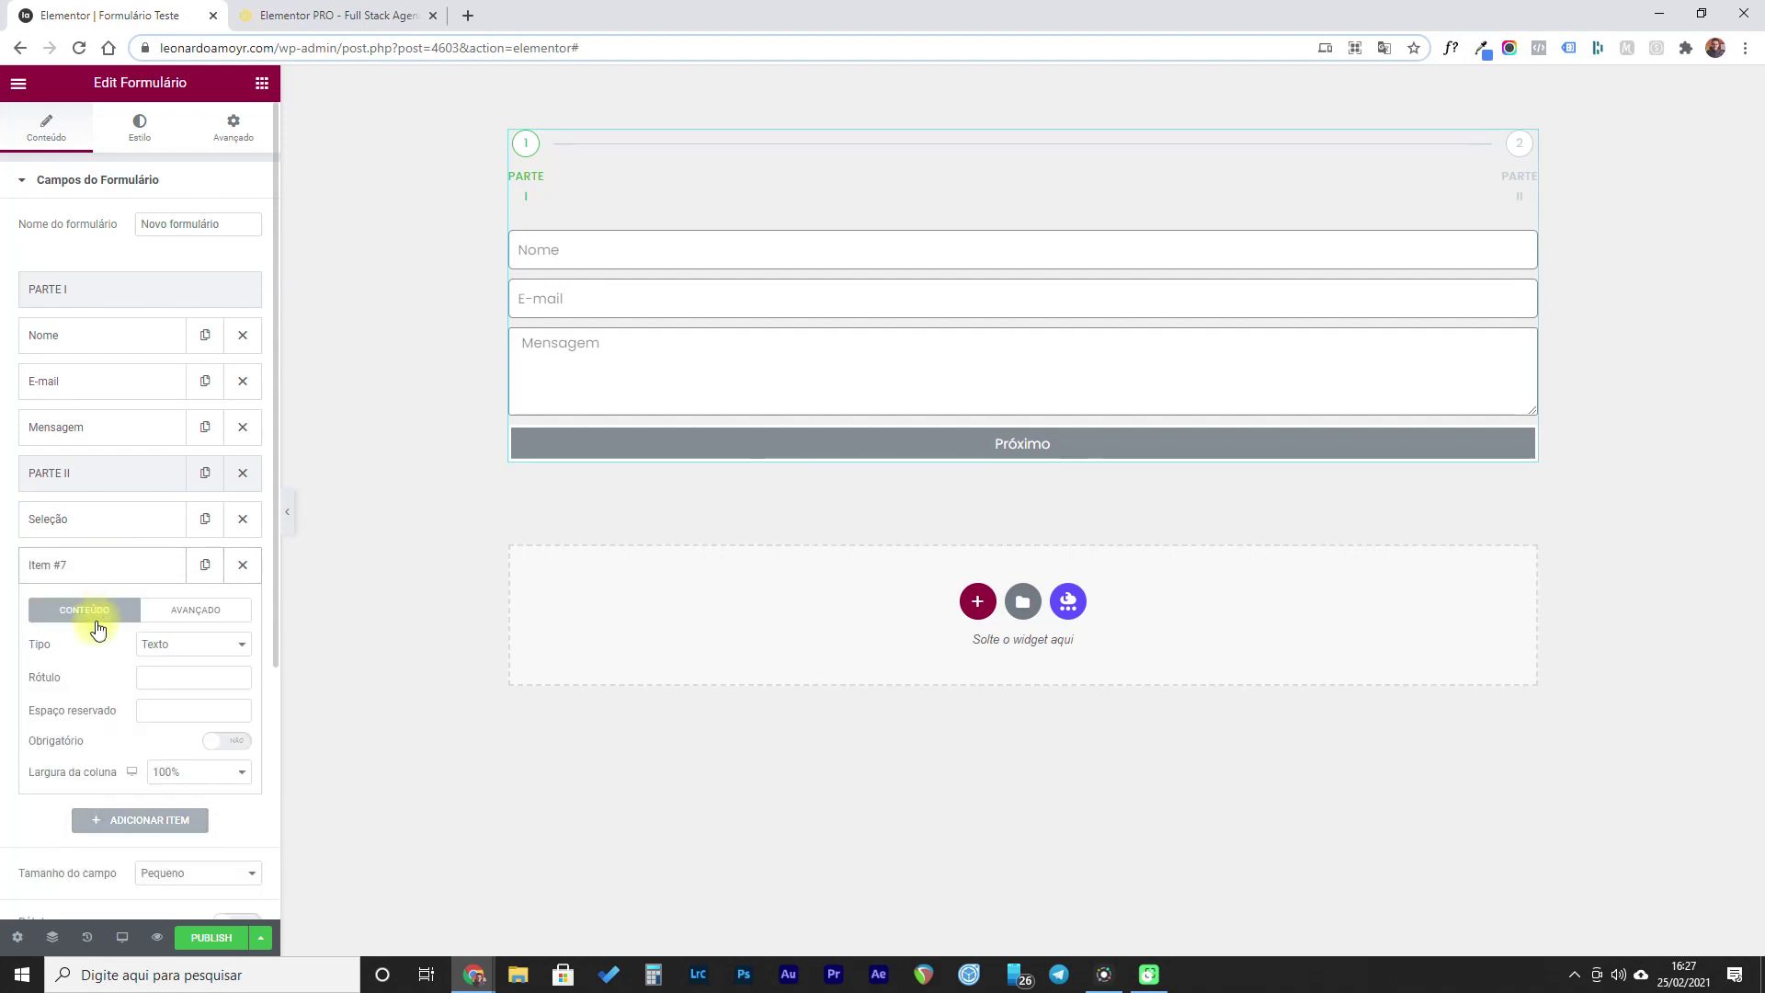
pyautogui.click(152, 643)
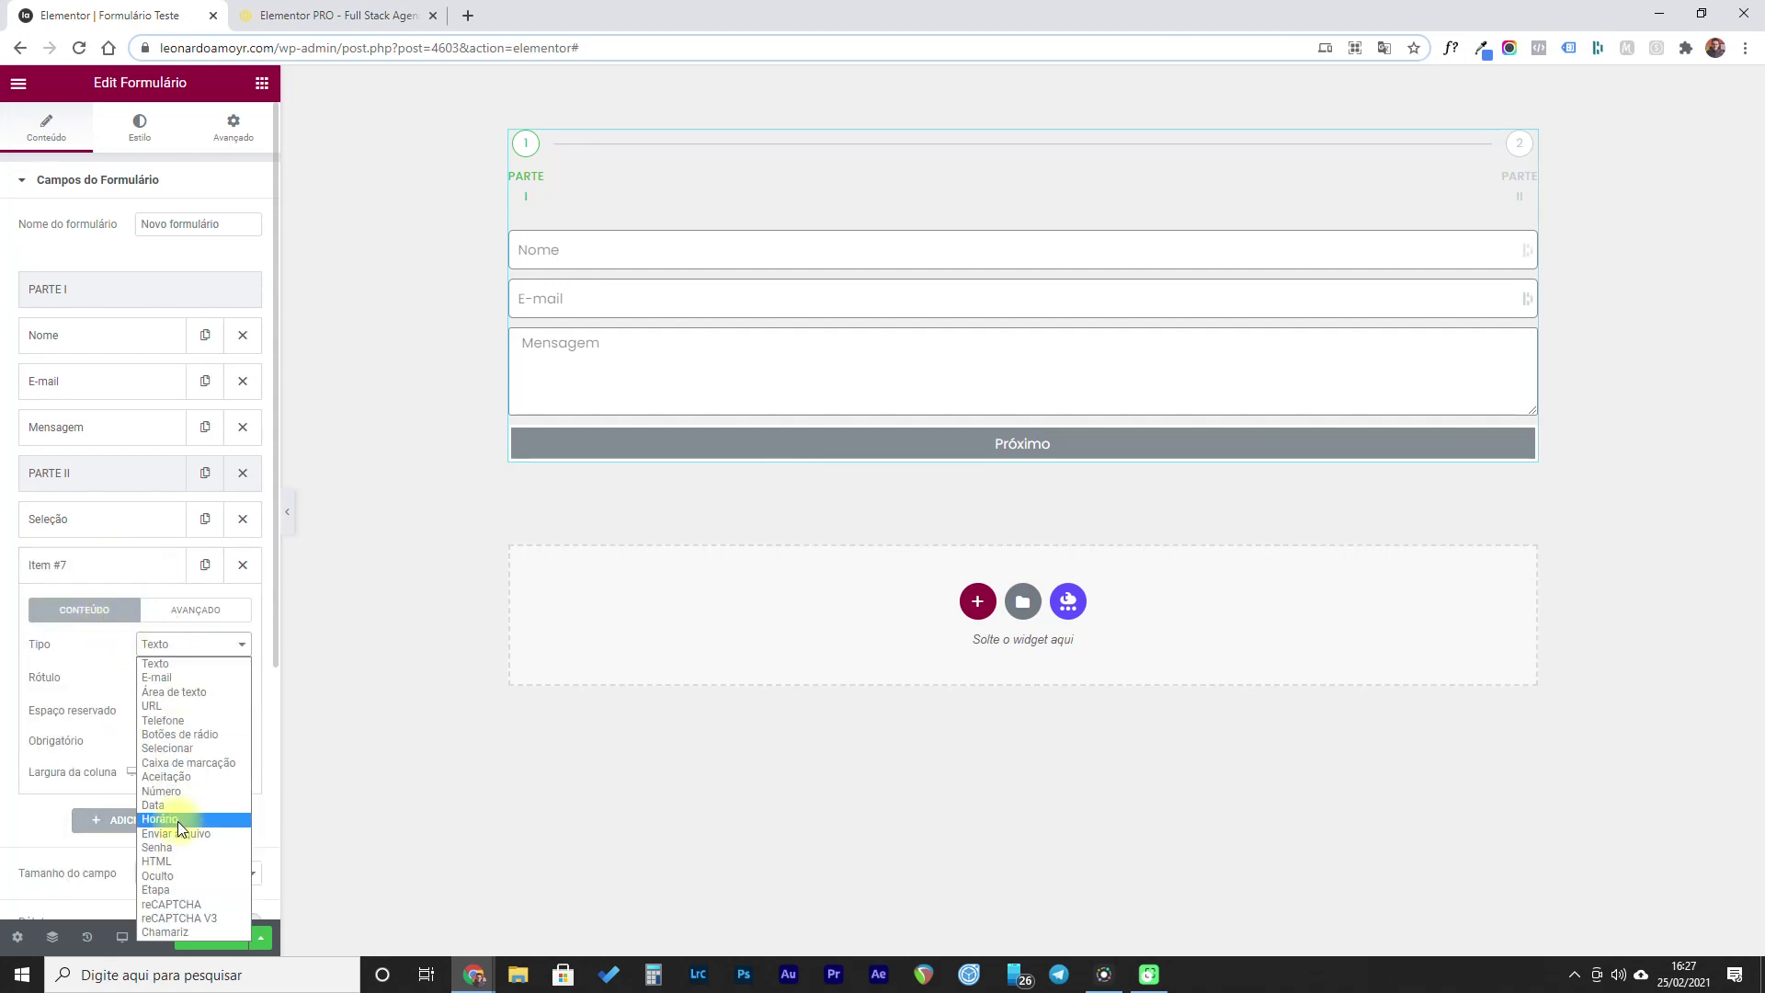
pyautogui.click(175, 890)
pyautogui.click(174, 682)
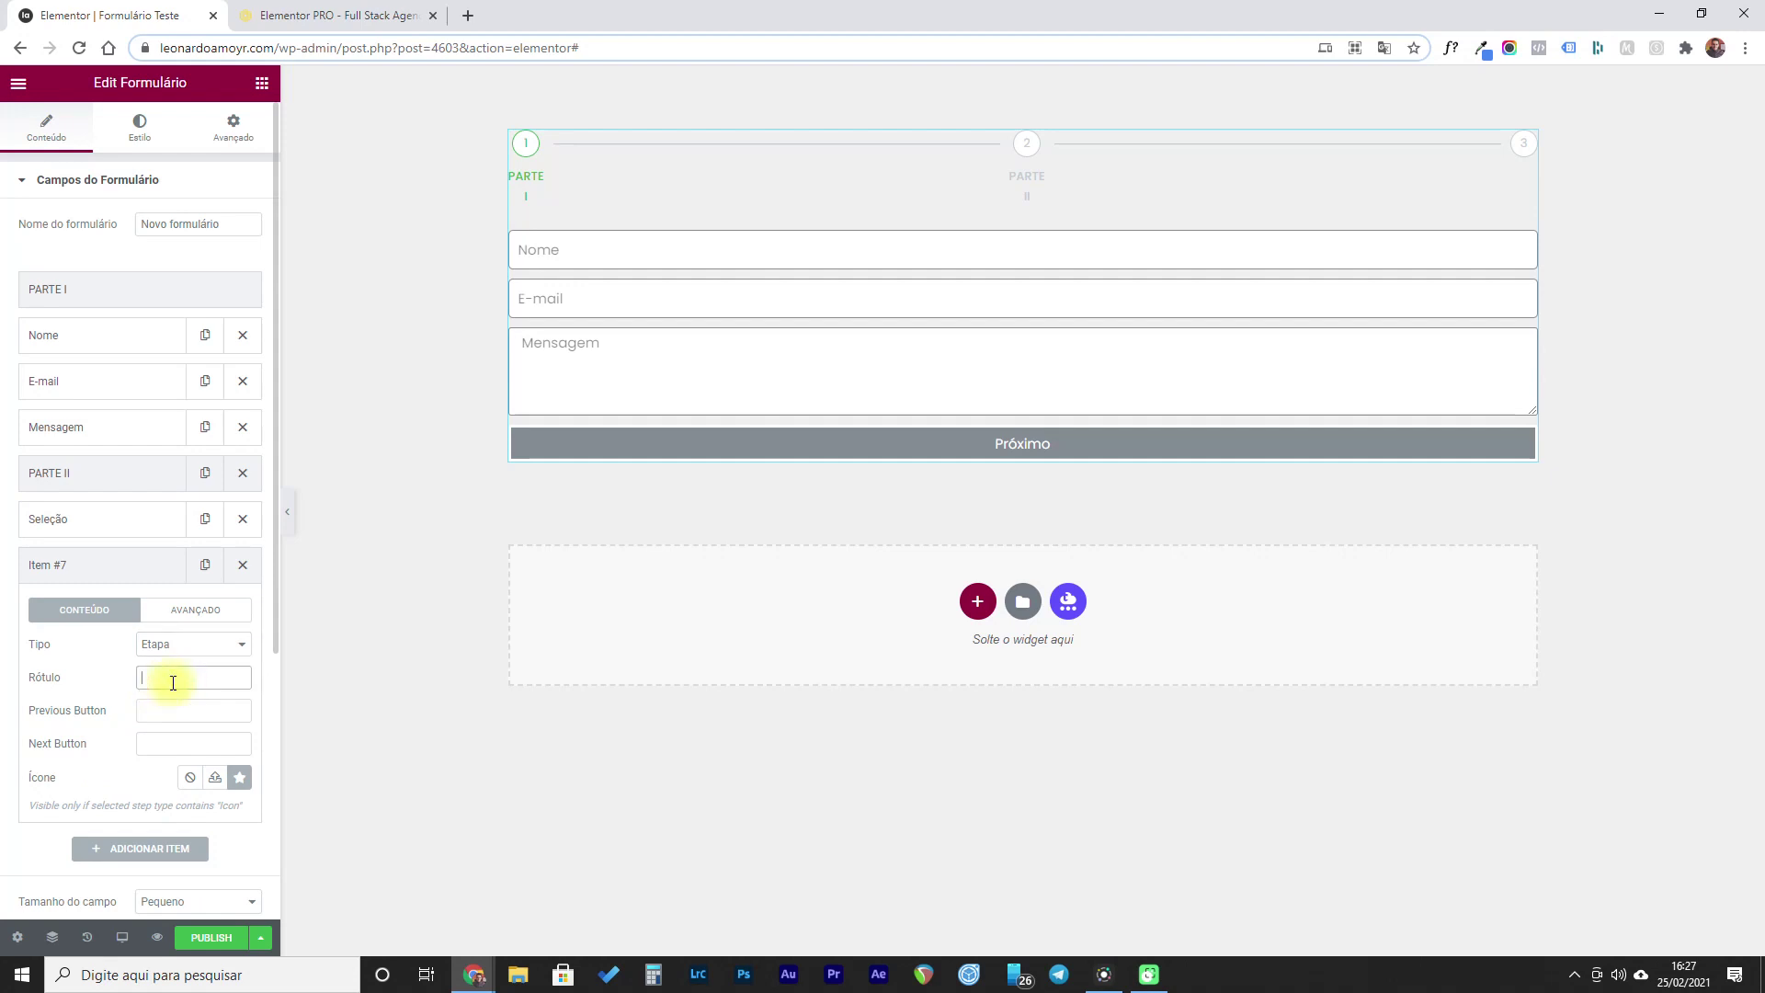
pyautogui.press('capslock')
pyautogui.write('PARTE III')
pyautogui.press('capslock')
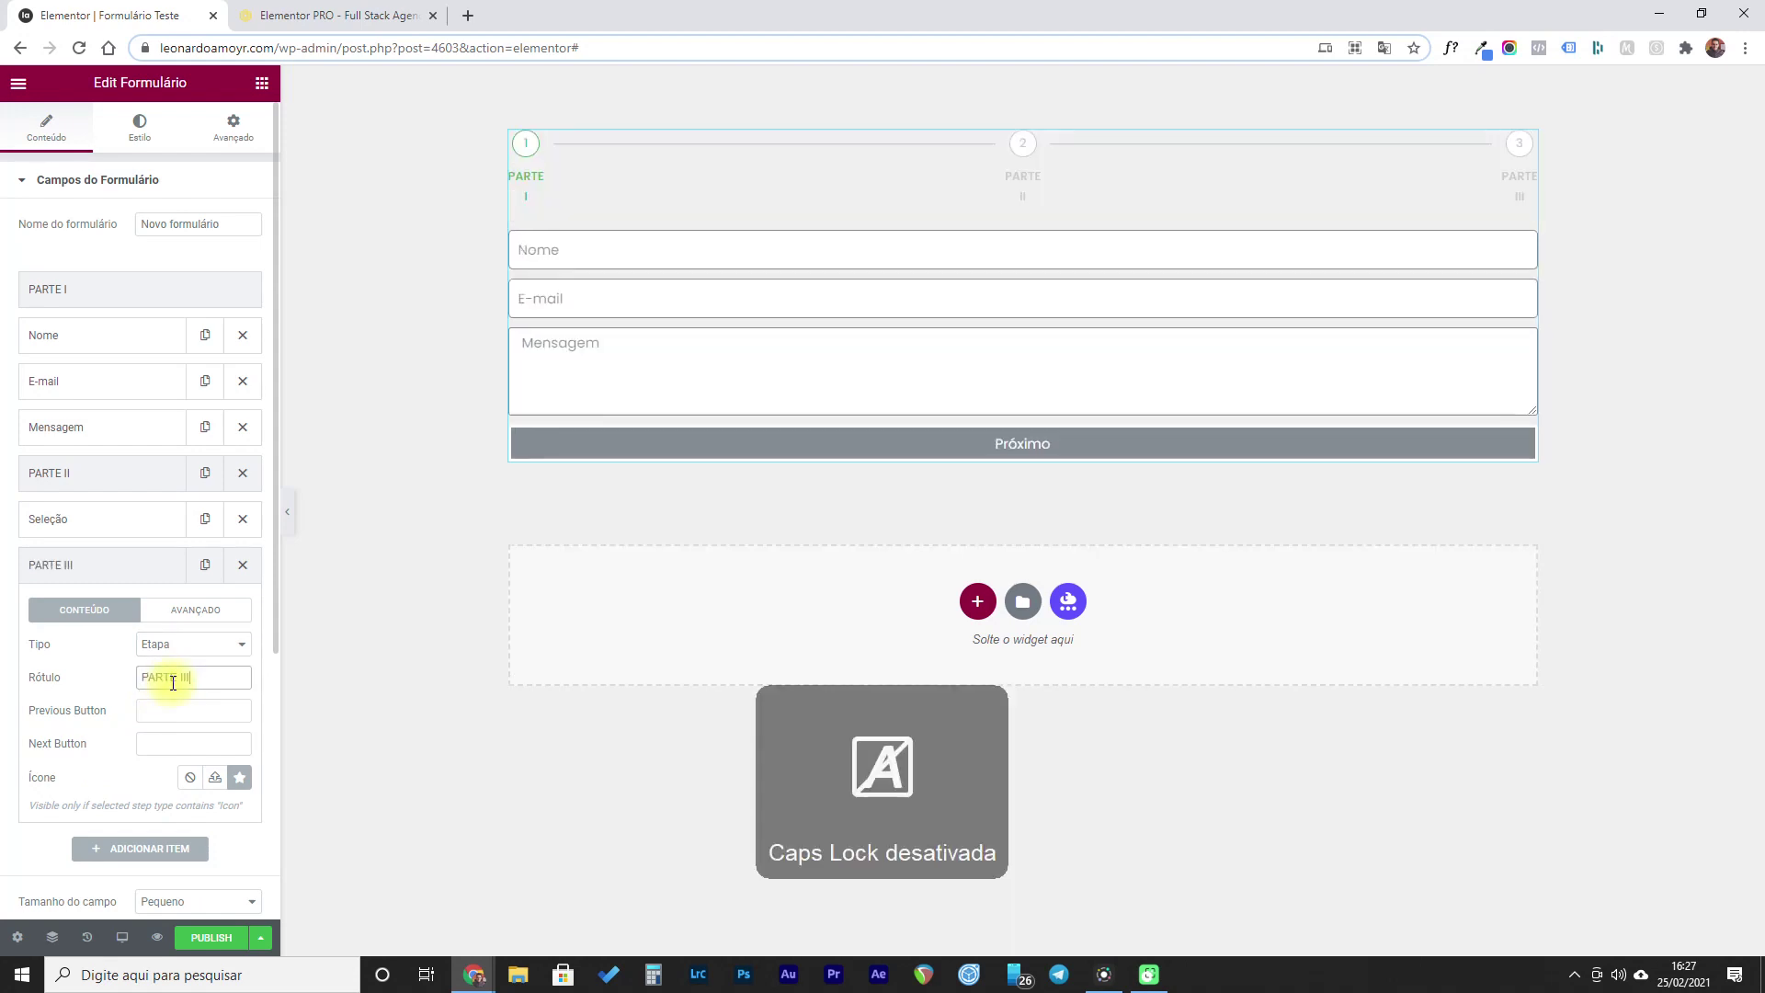
pyautogui.click(45, 568)
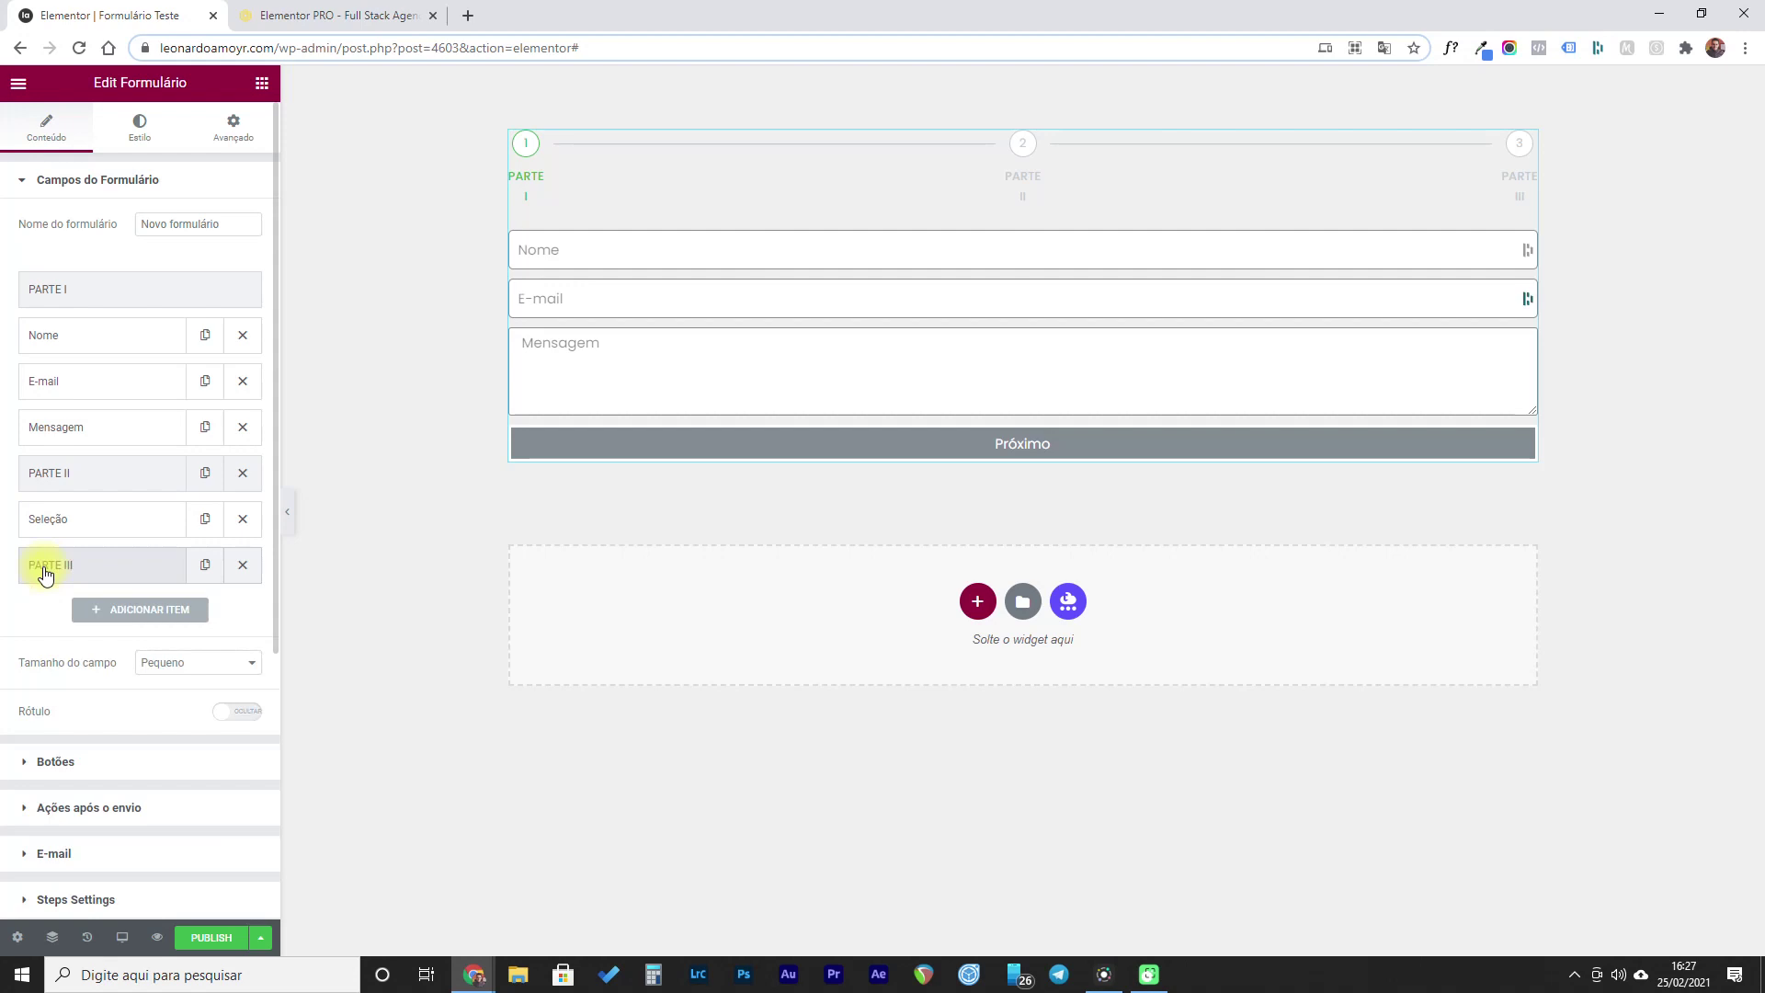
# - Add a form item after PARTE III with type Área de texto and label it Mensagem
pyautogui.click(95, 614)
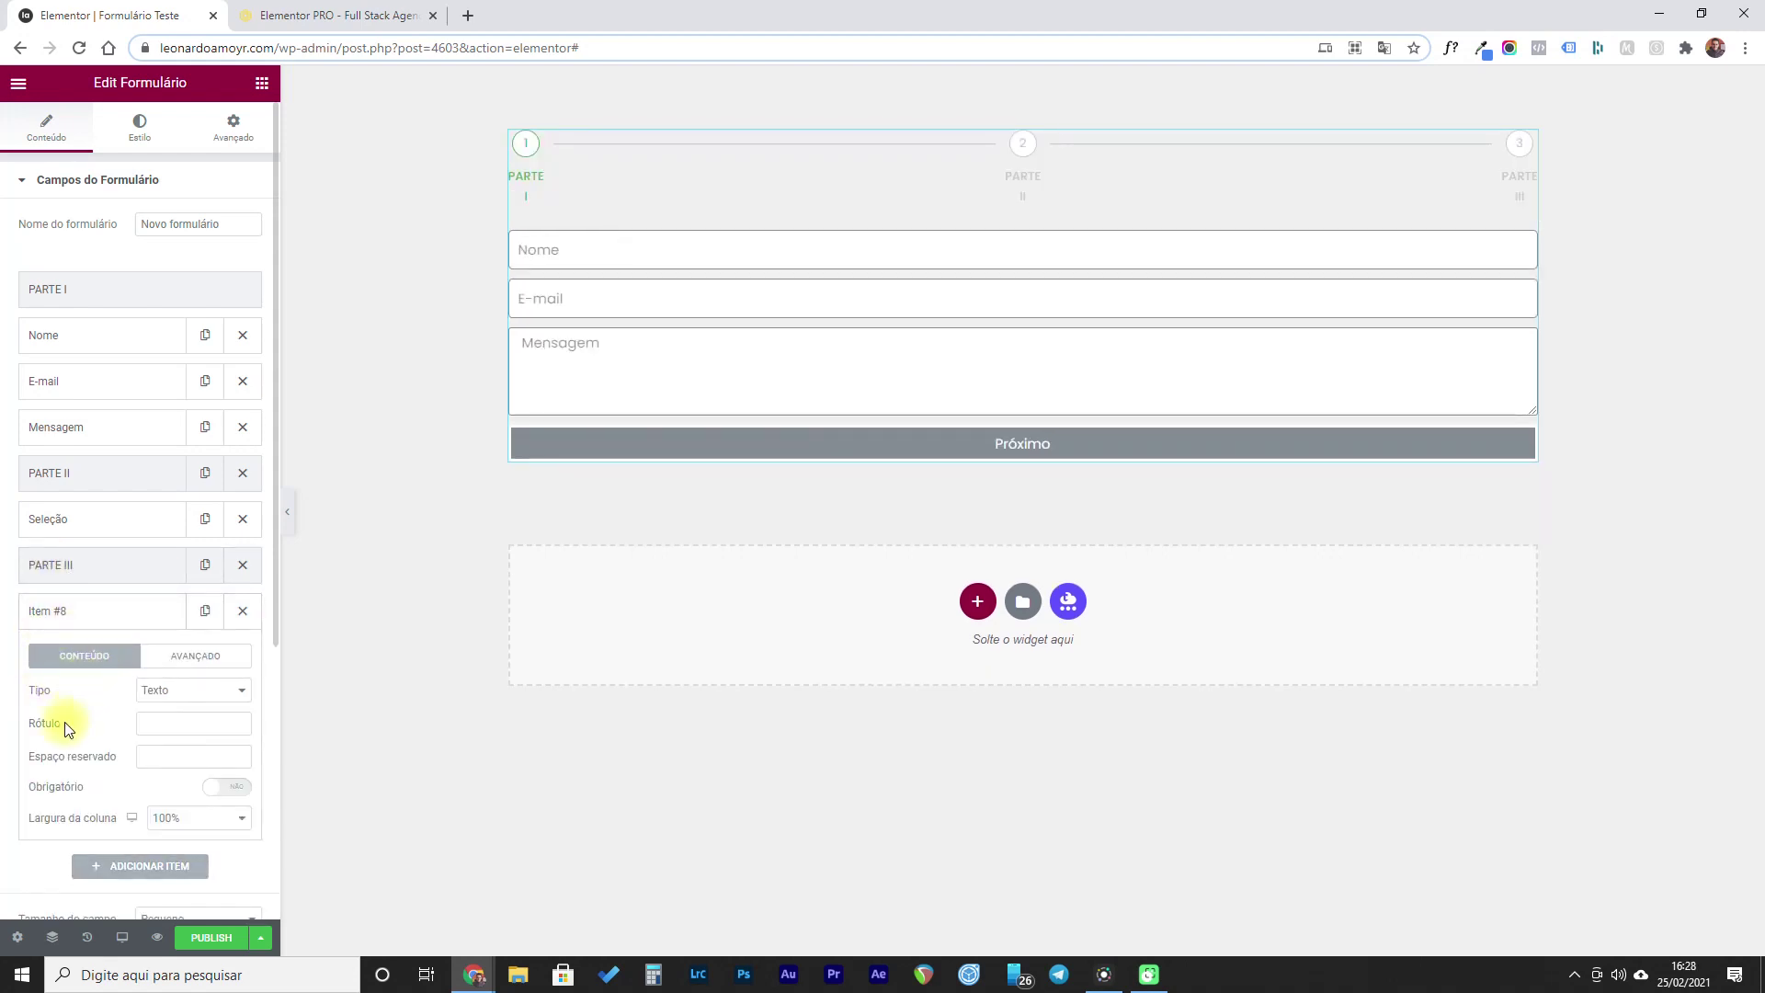
pyautogui.click(162, 702)
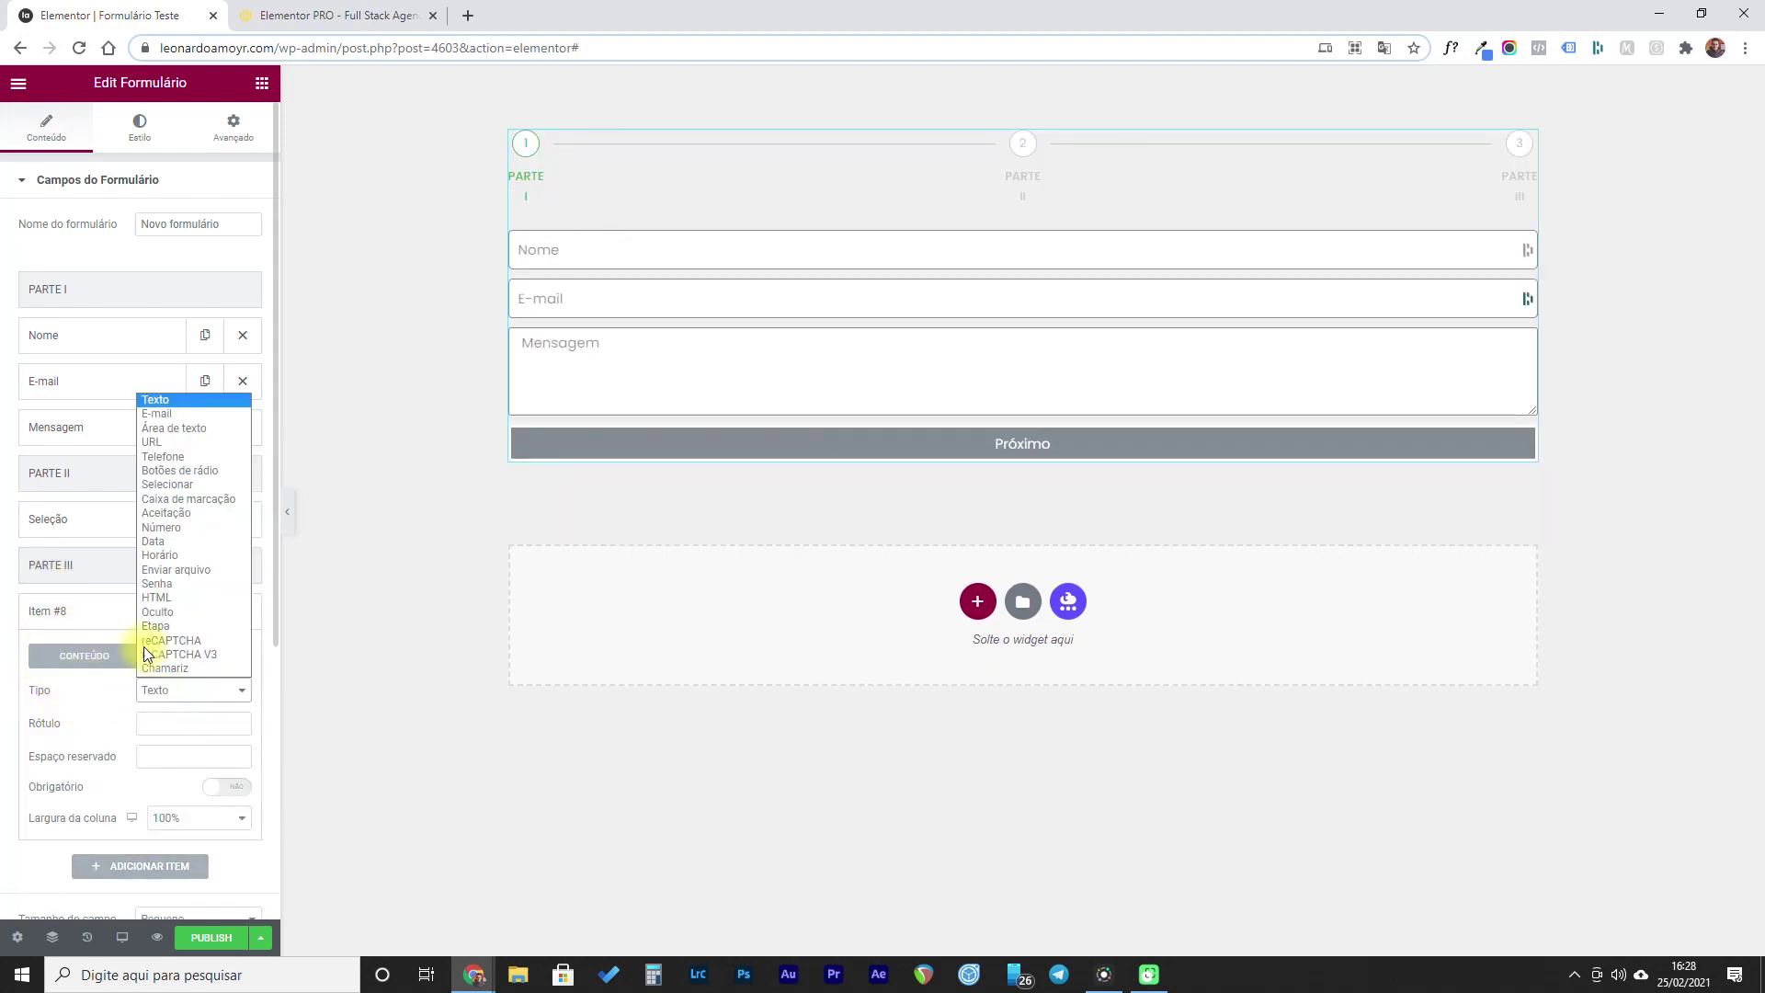
pyautogui.click(175, 430)
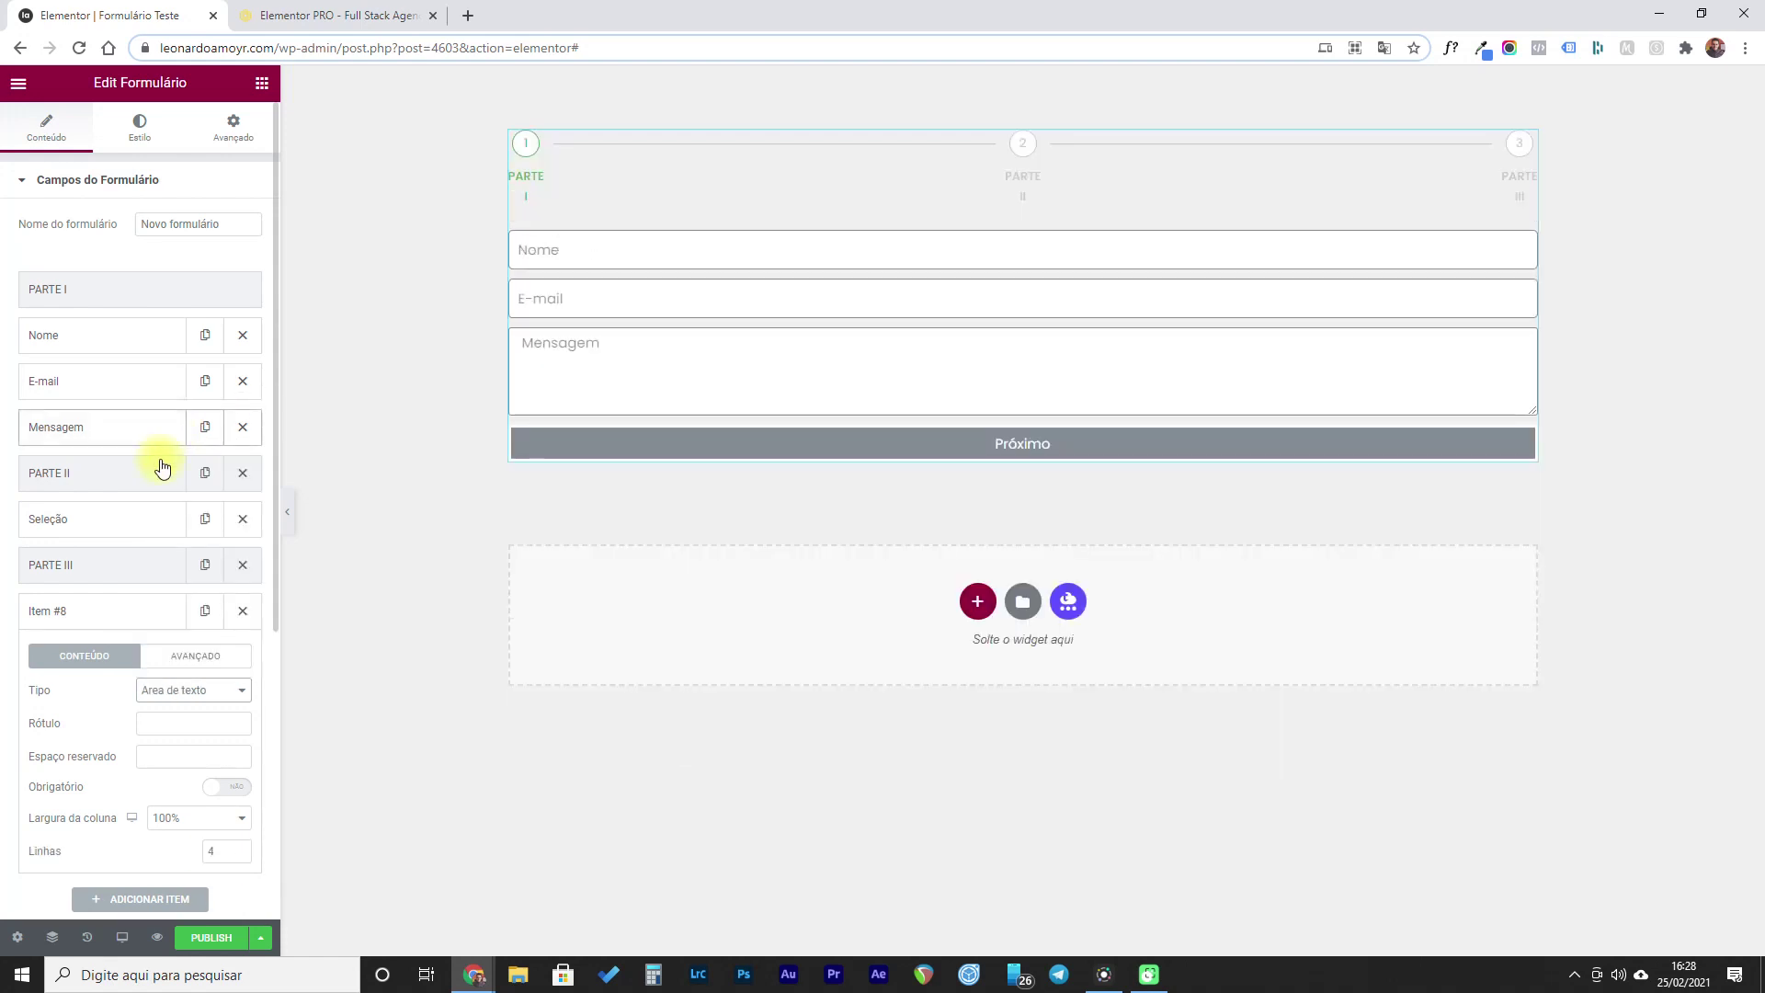
pyautogui.click(148, 721)
pyautogui.write('Mensagem')
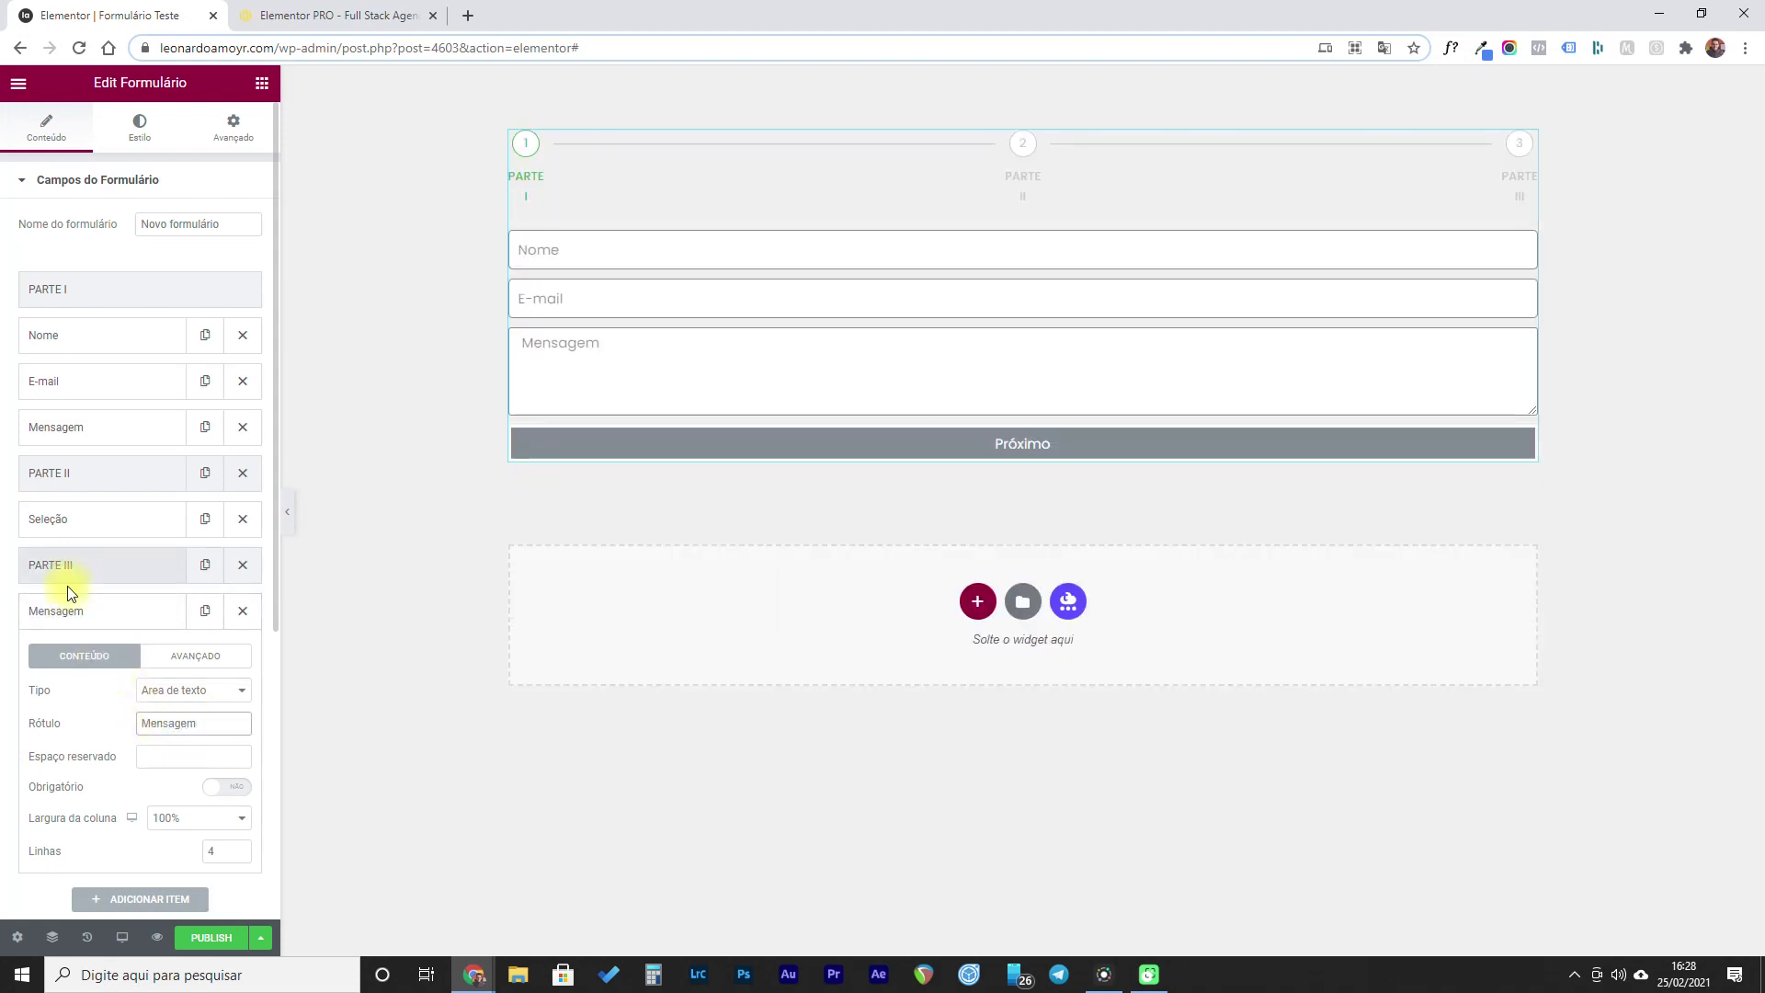
pyautogui.click(61, 611)
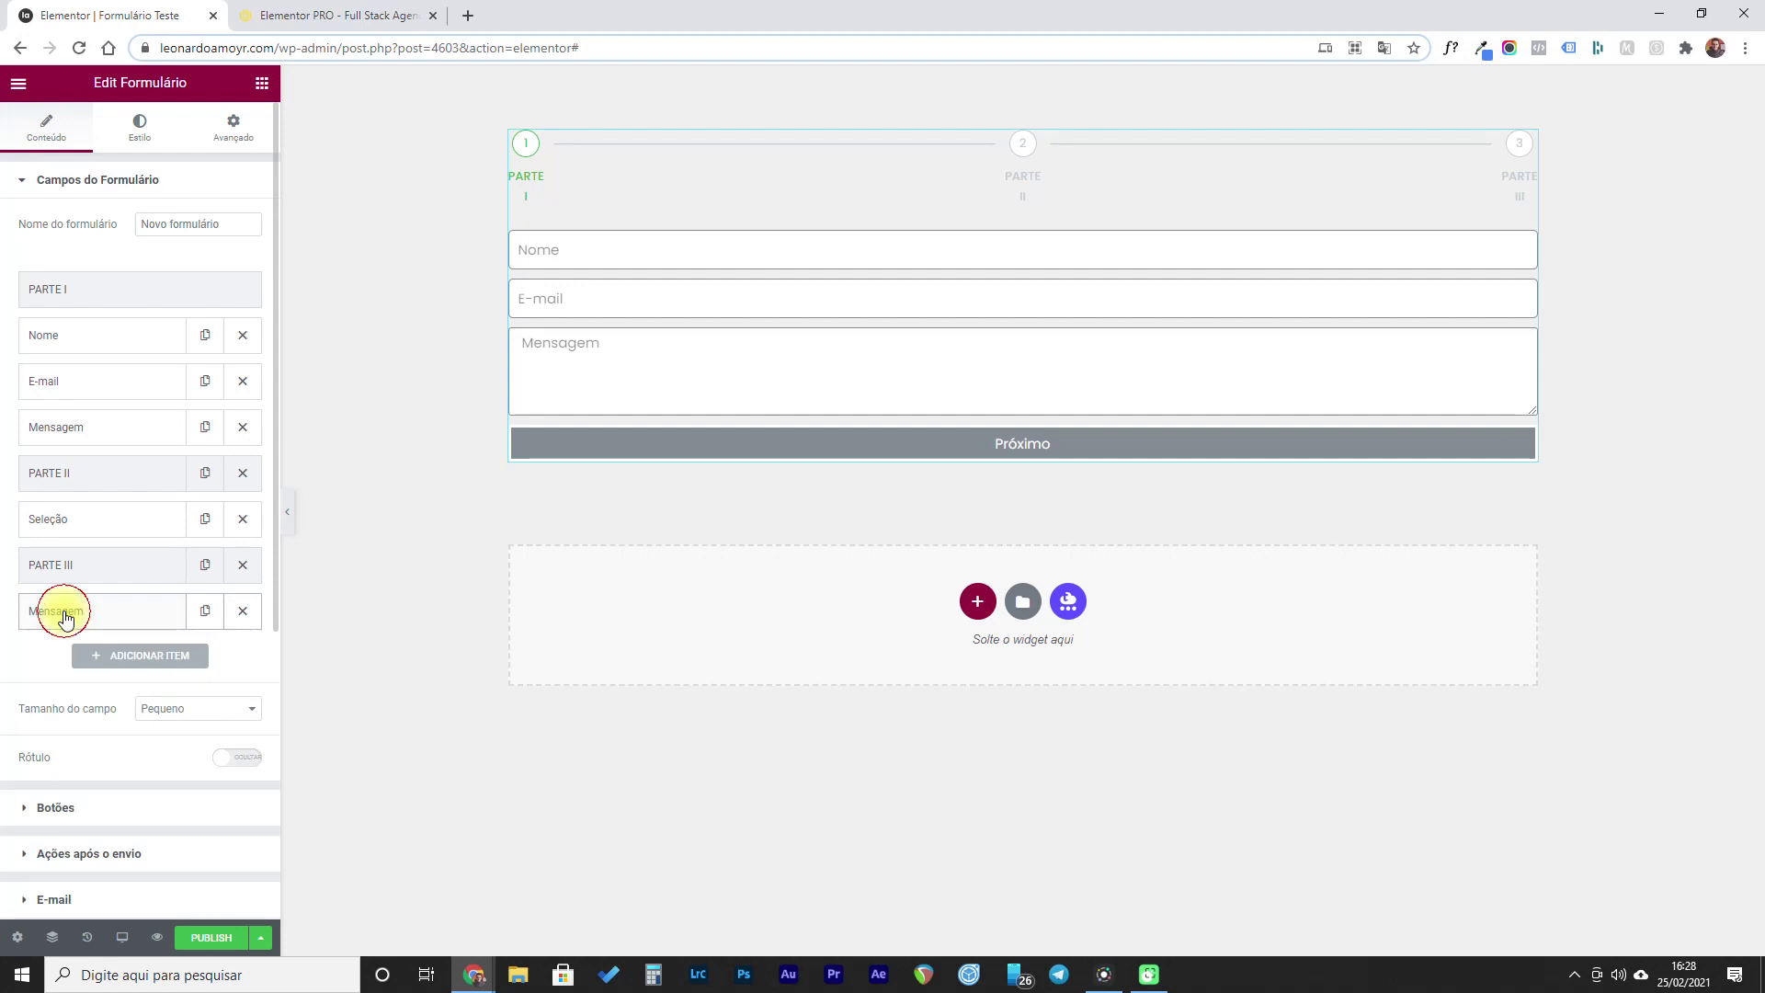
# - Set the E-mail field's placeholder (Espaço reservado) to "Digite seu e-mail aqui"
pyautogui.click(43, 338)
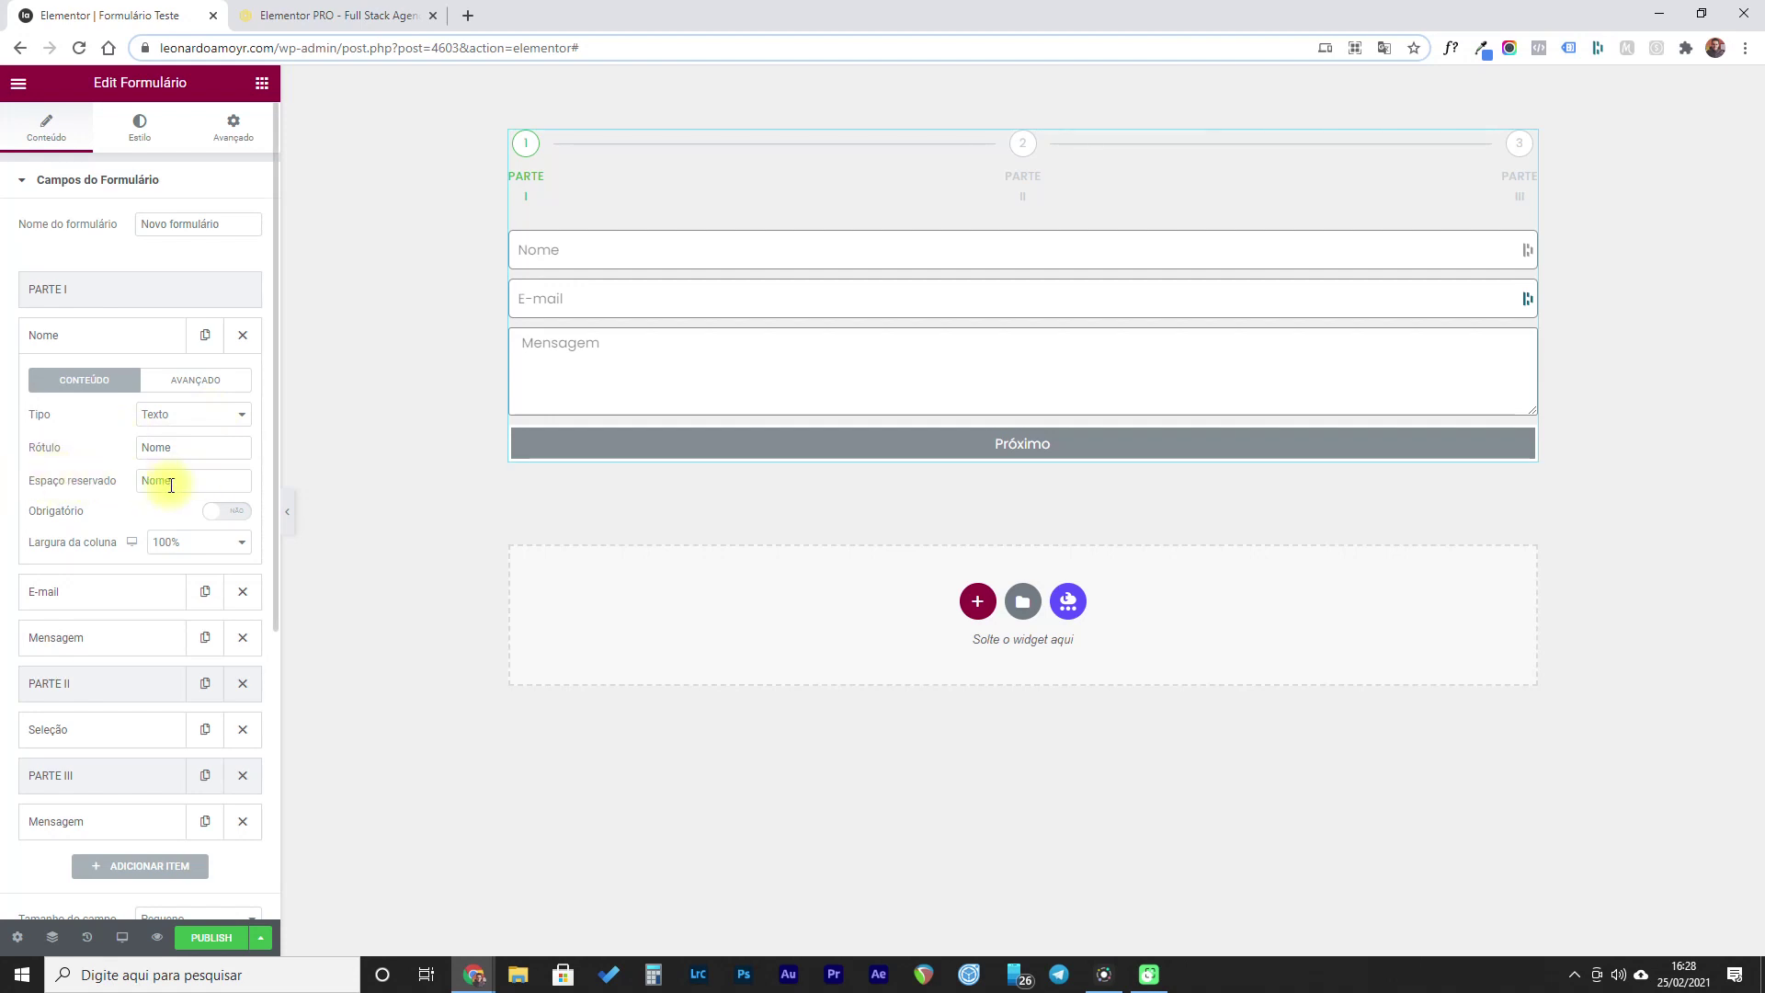
pyautogui.click(44, 333)
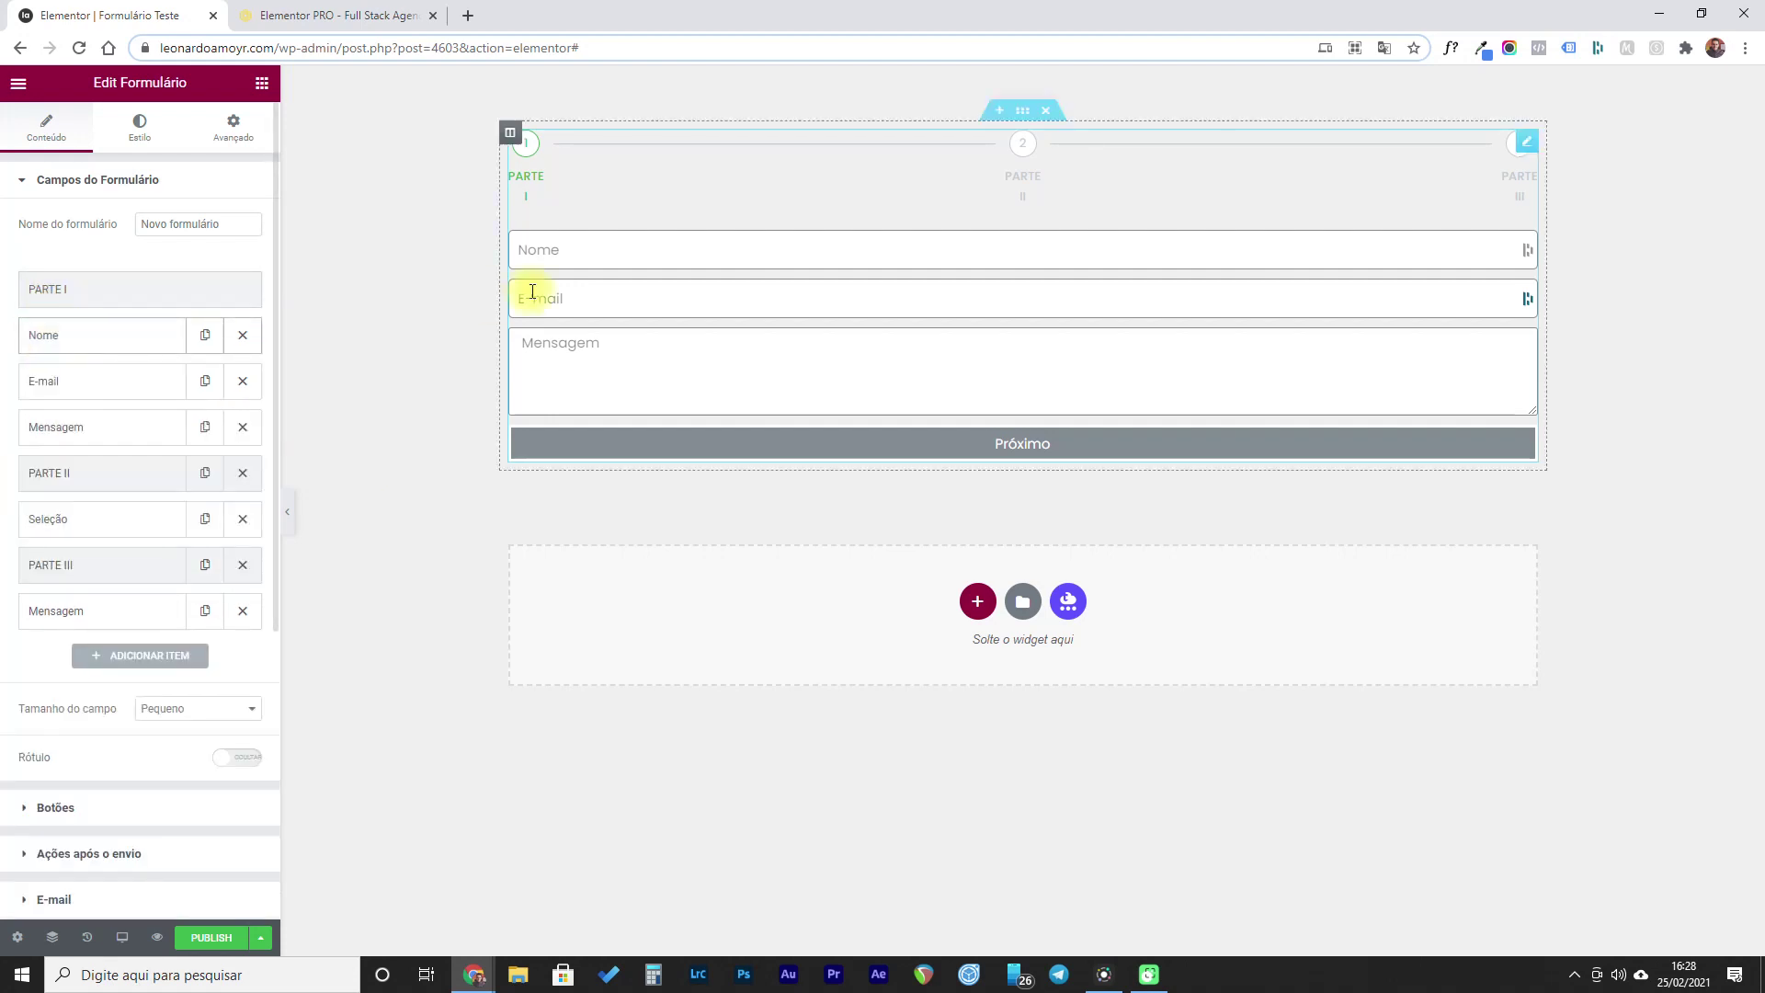
pyautogui.click(59, 391)
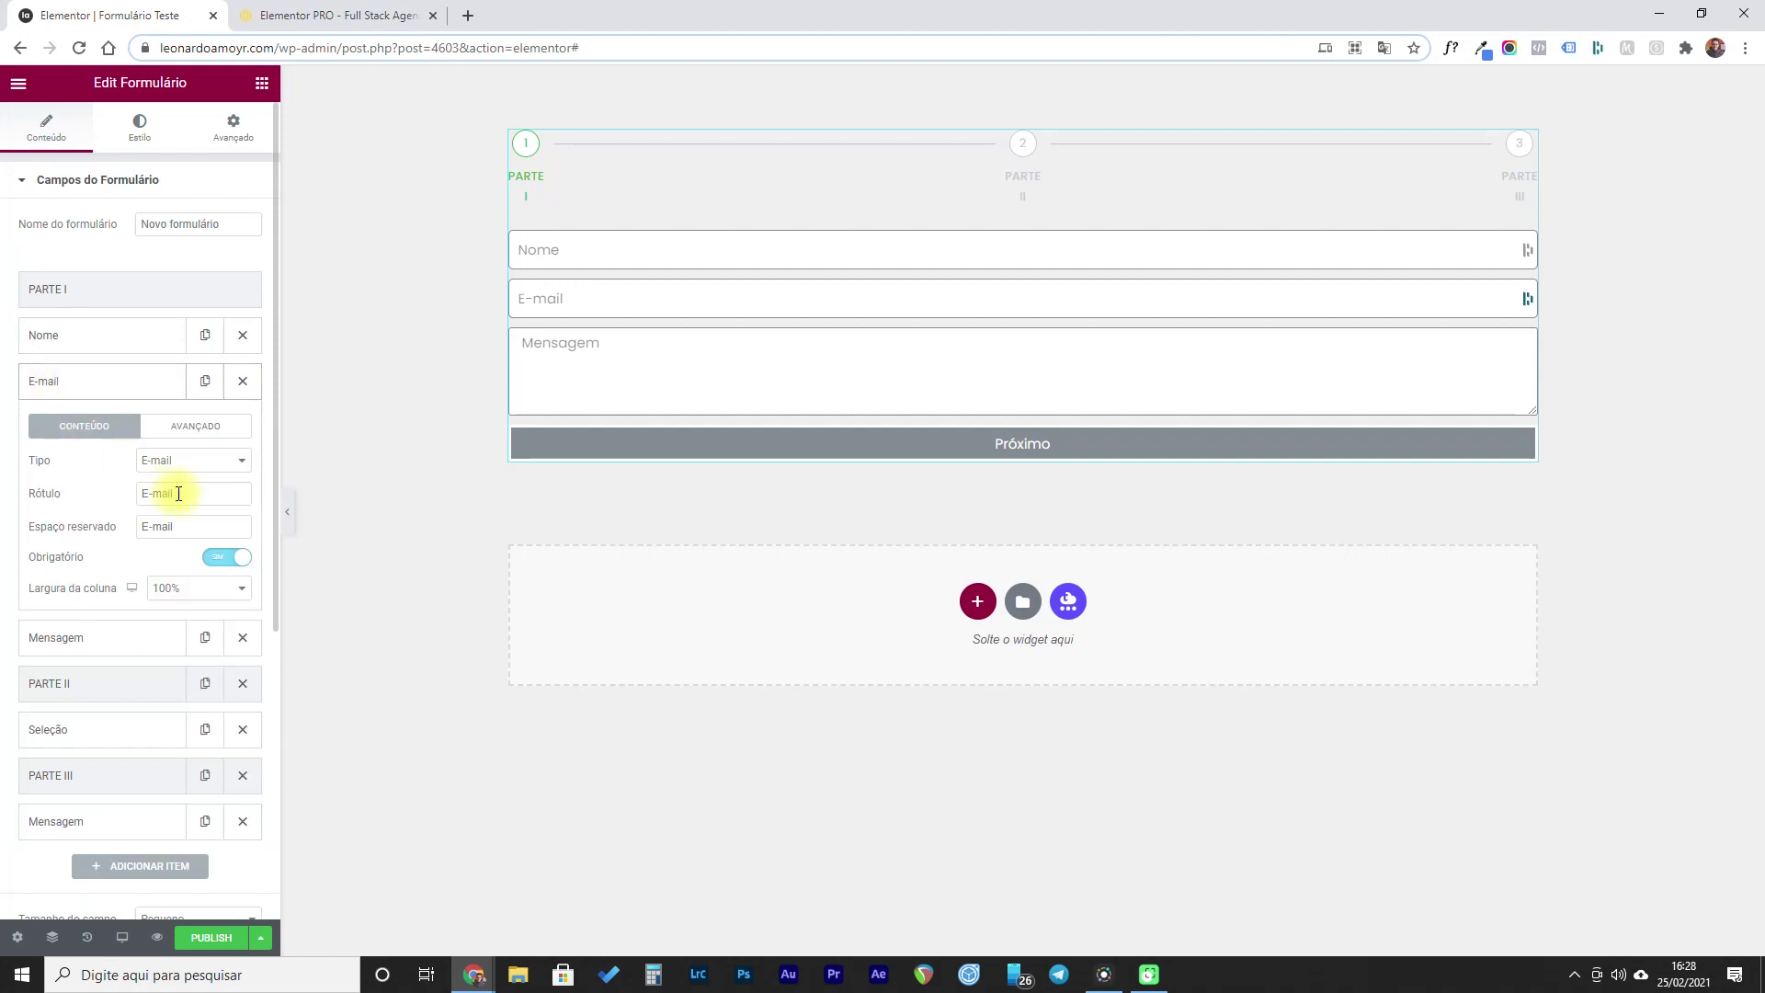
pyautogui.moveTo(139, 526); pyautogui.dragTo(210, 525)
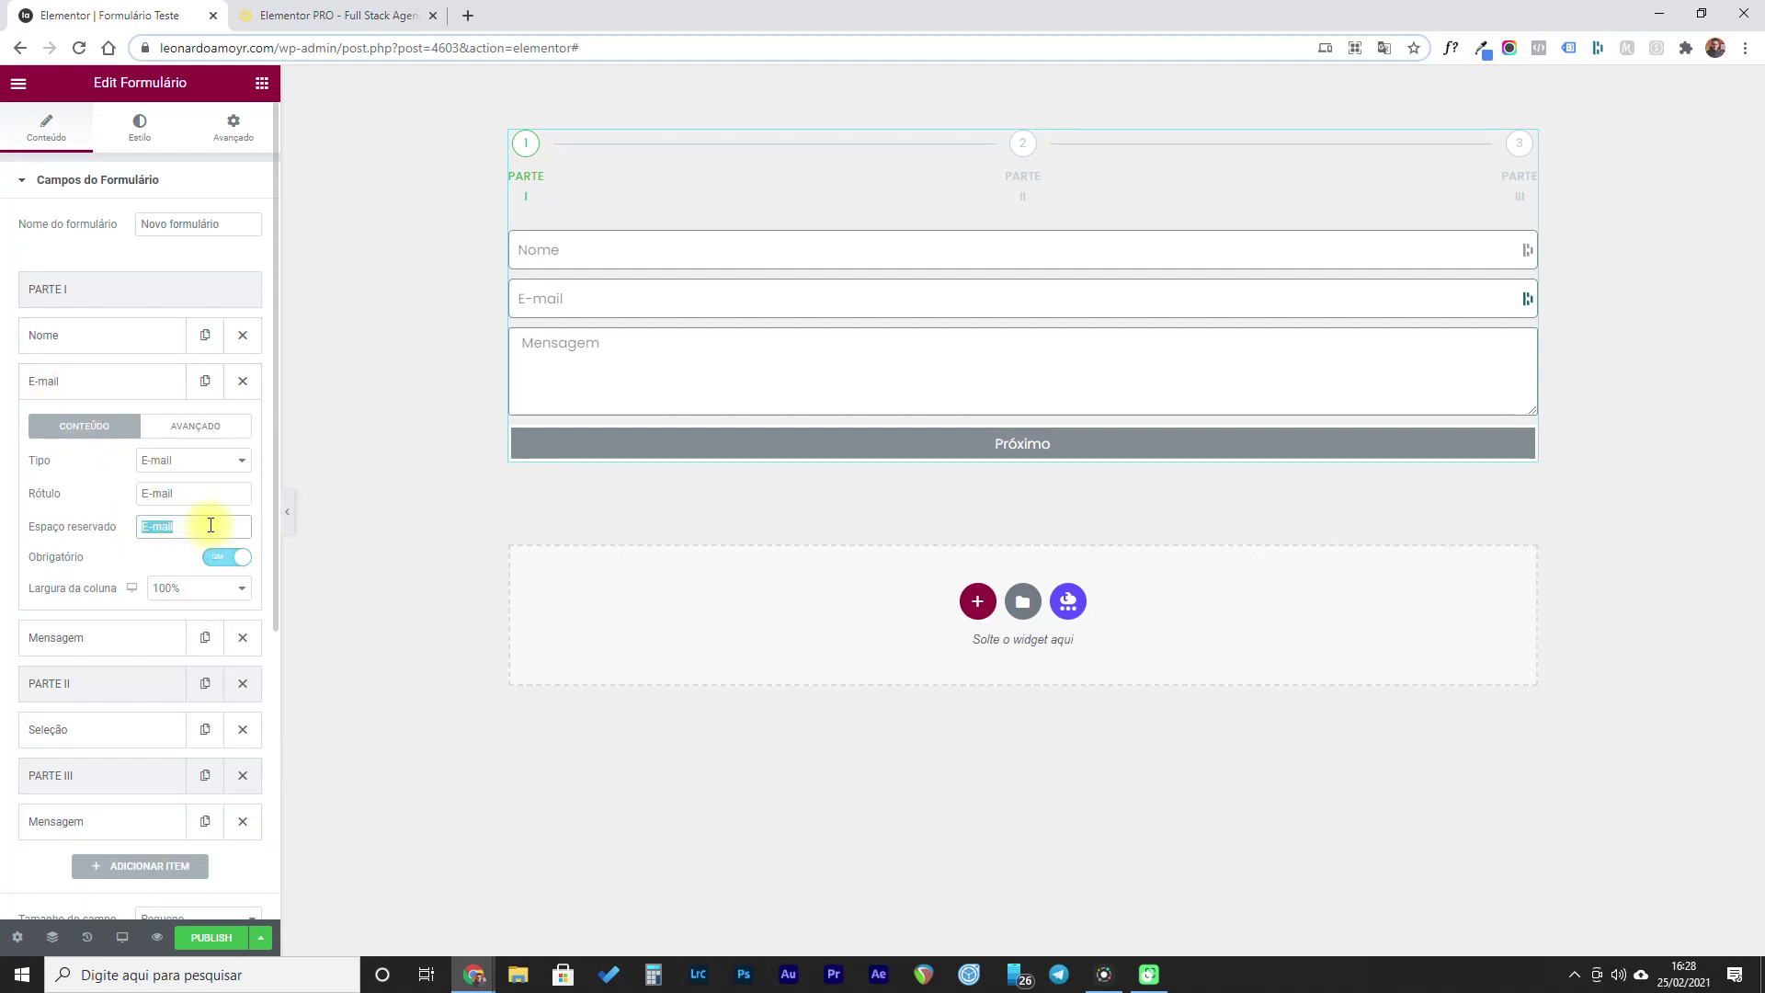
pyautogui.write('Dig')
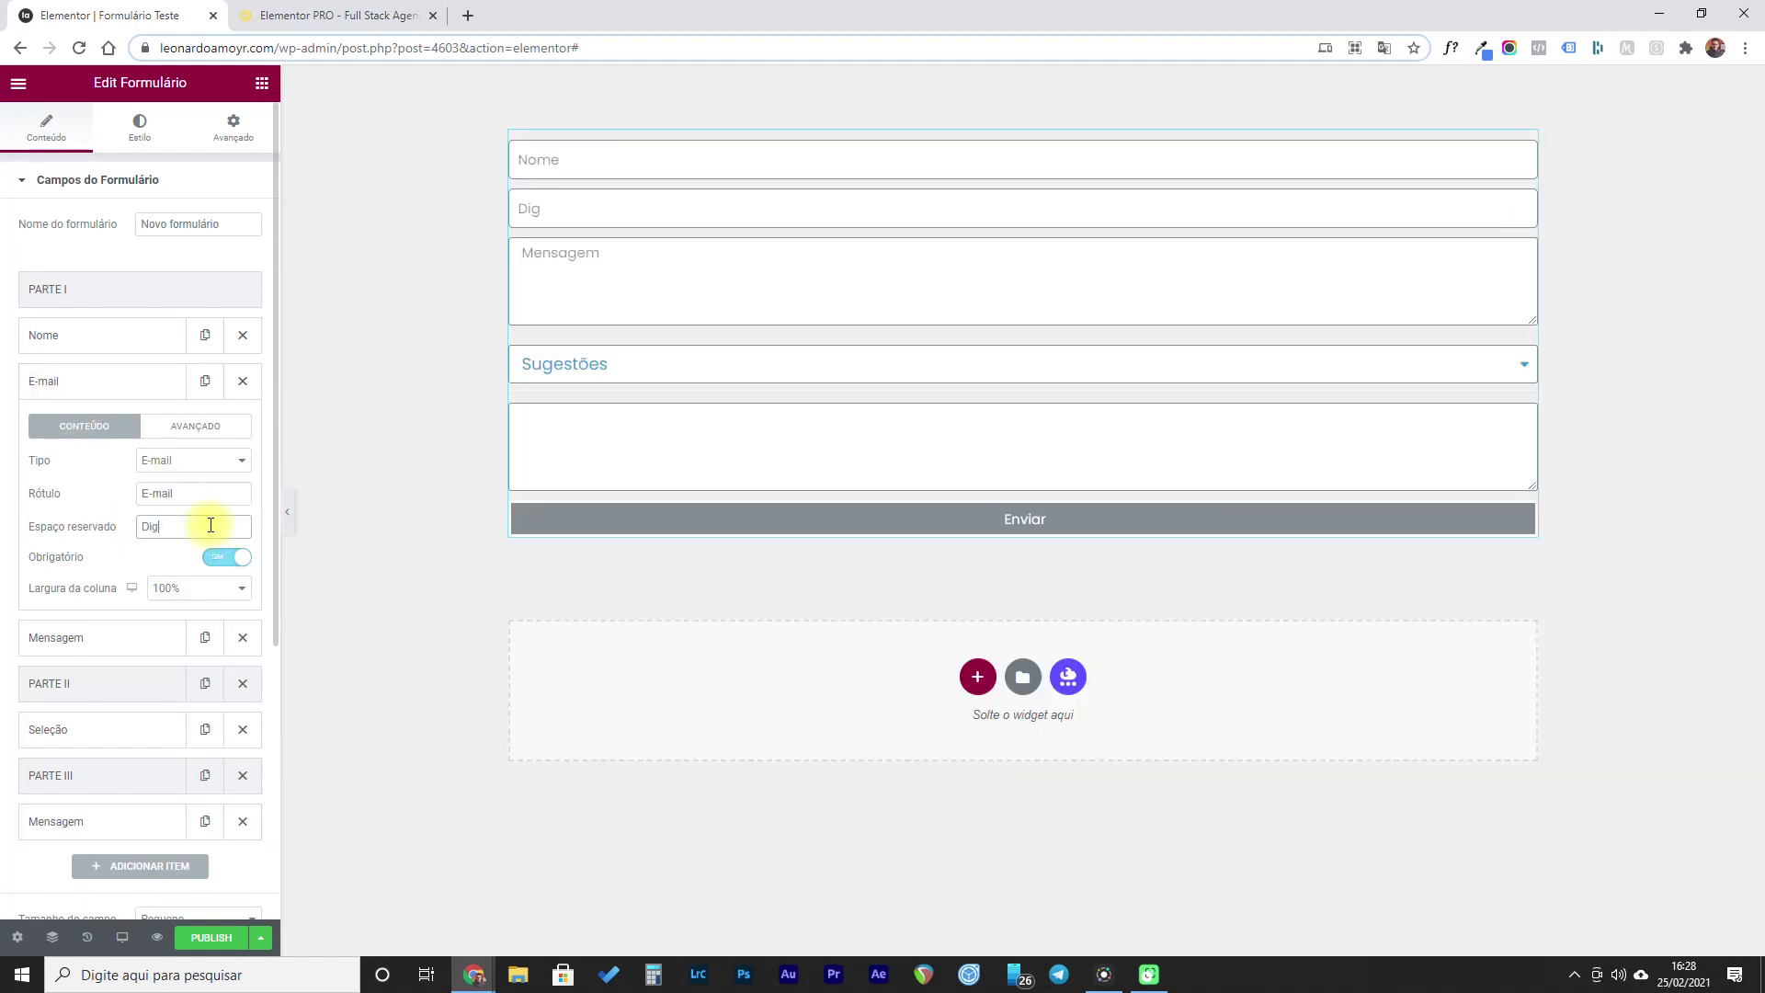
pyautogui.write('ite seu e-mail aqui')
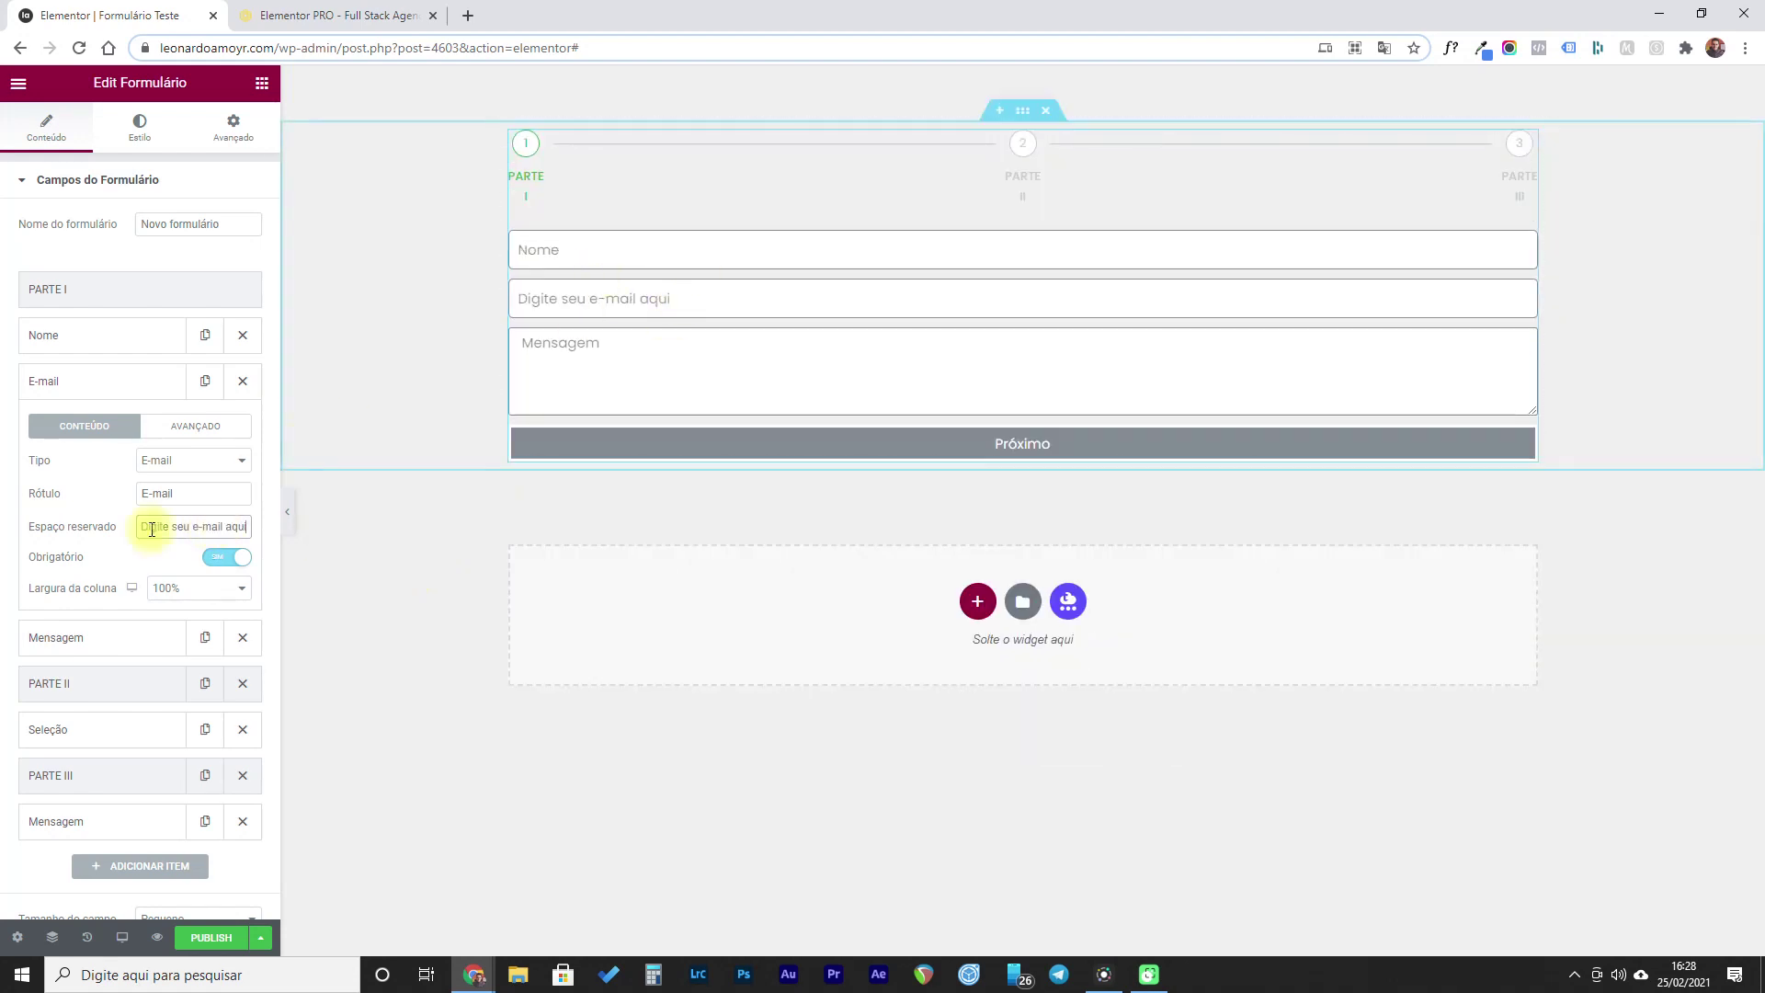
# - Set the E-mail field's placeholder back to "E-mail"
pyautogui.write('E')
pyautogui.hotkey('ctrl', 'a')
pyautogui.write('E-')
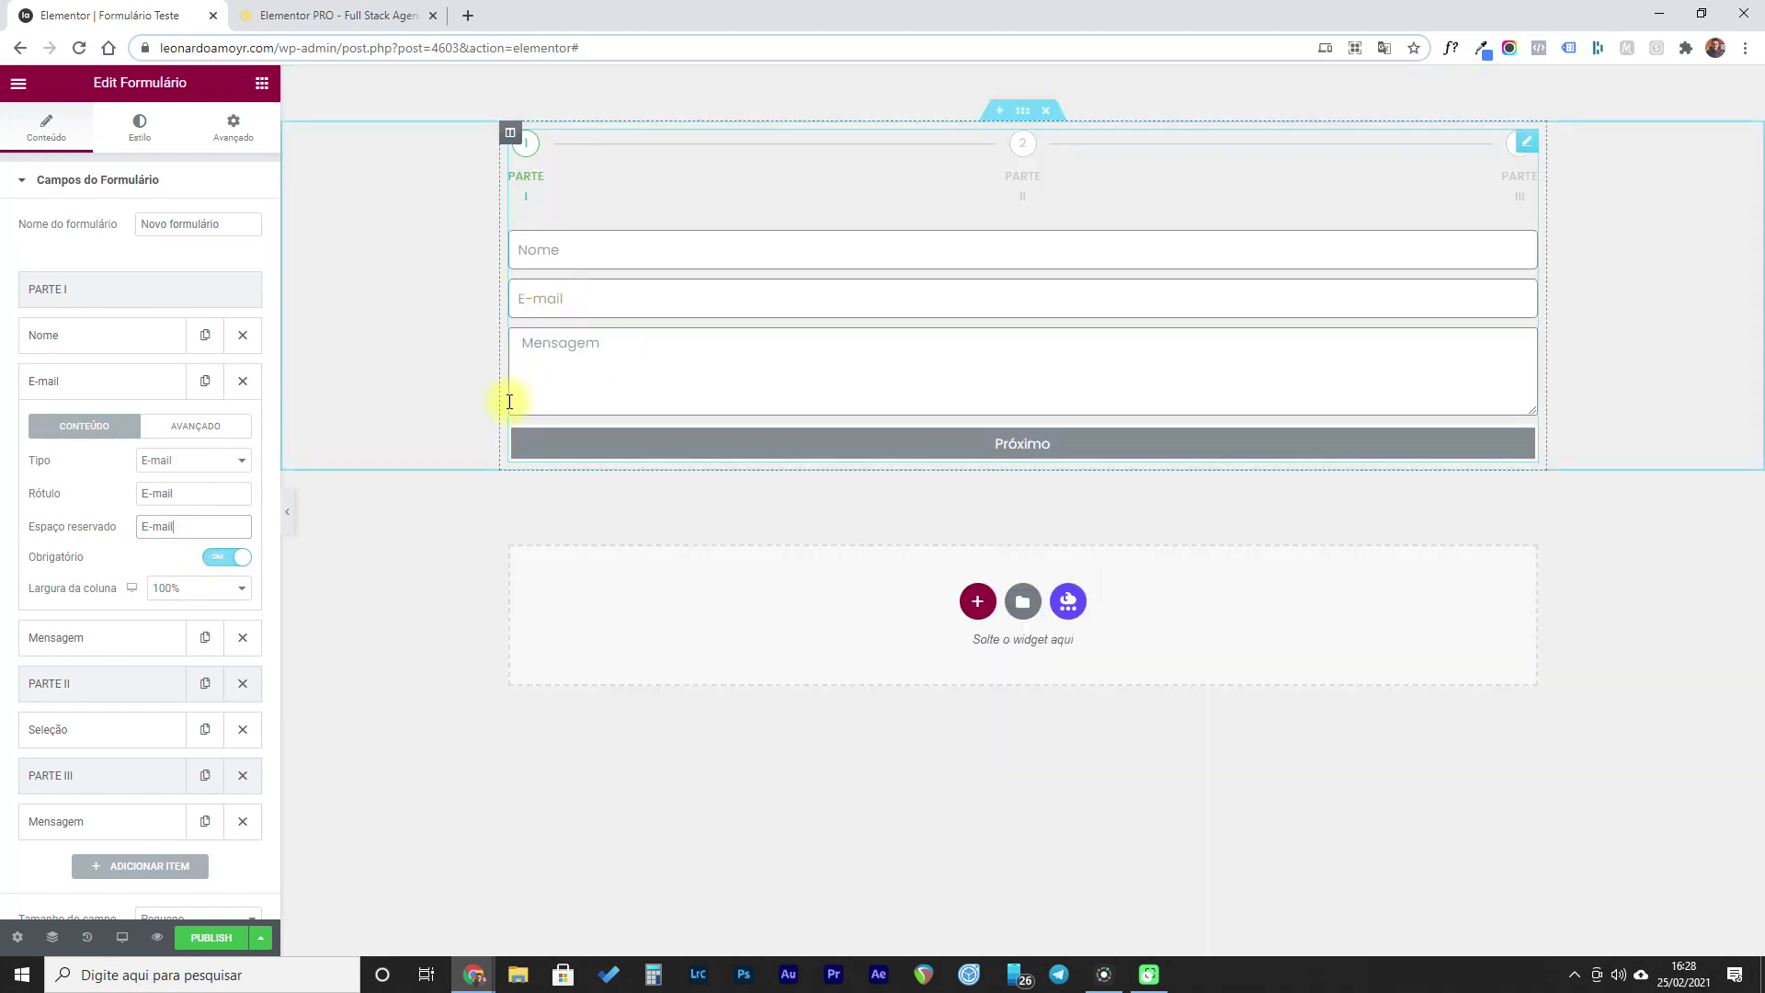
pyautogui.click(33, 379)
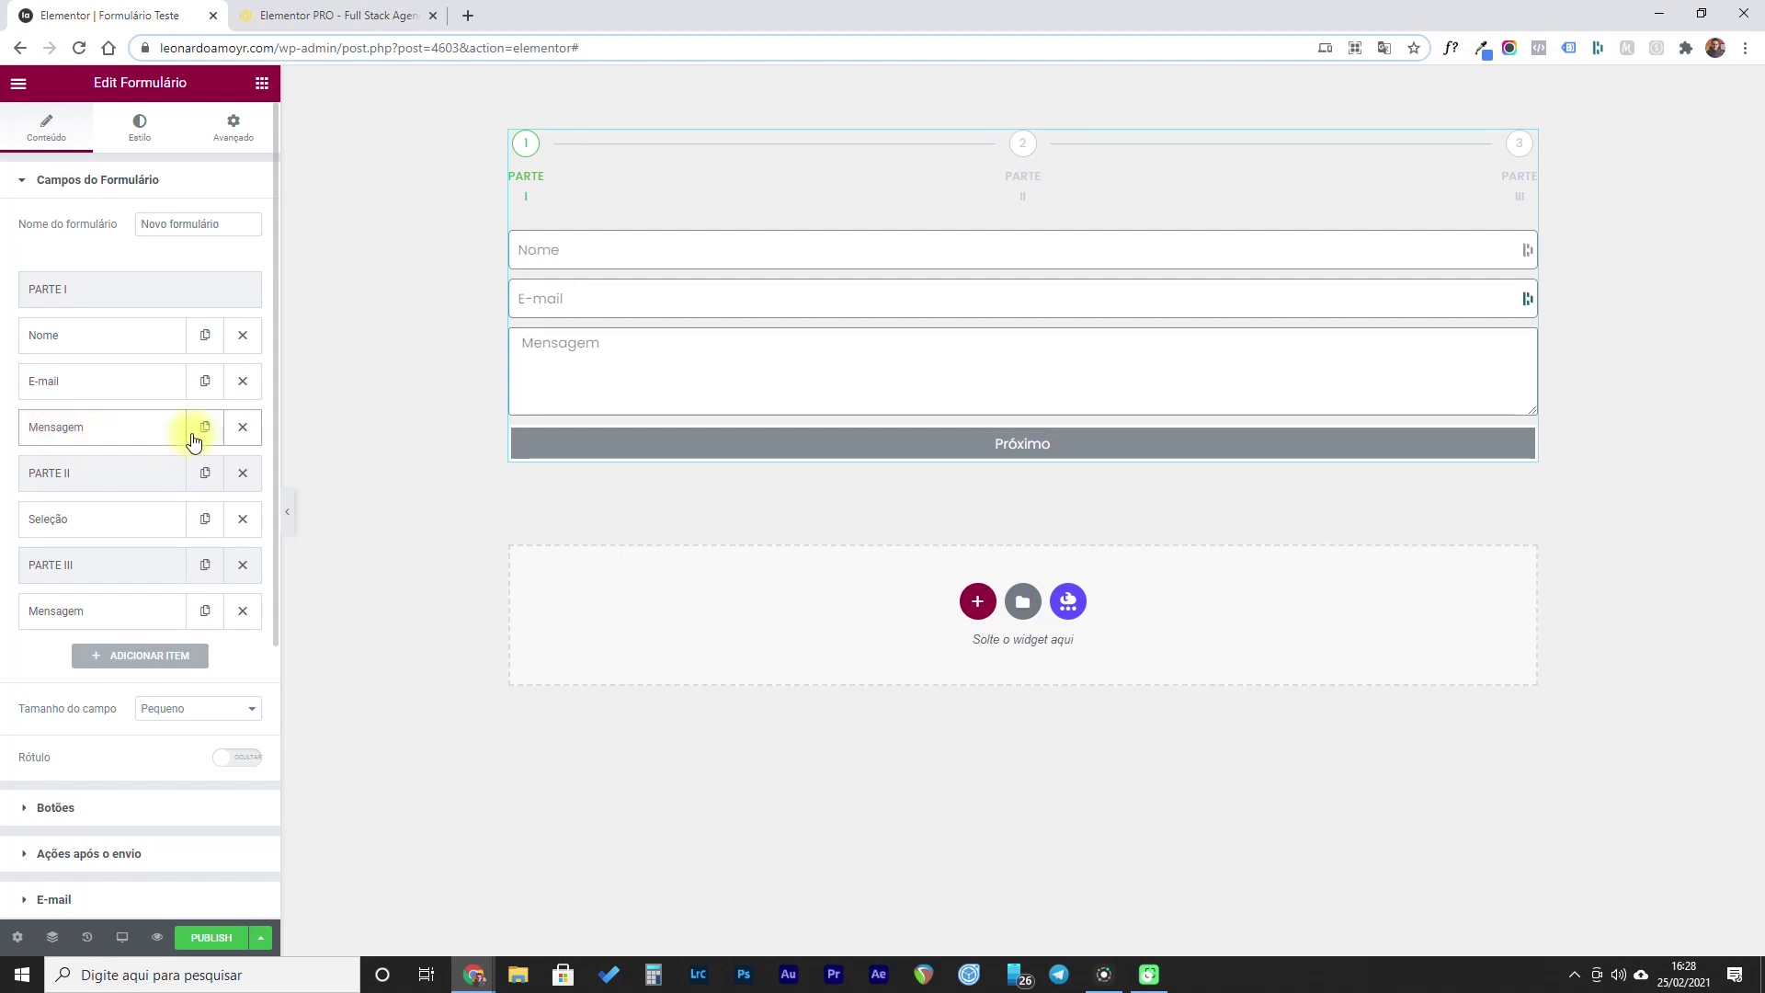
# - Change the type of the Mensagem field in PARTE I to Número
pyautogui.click(53, 432)
pyautogui.click(201, 509)
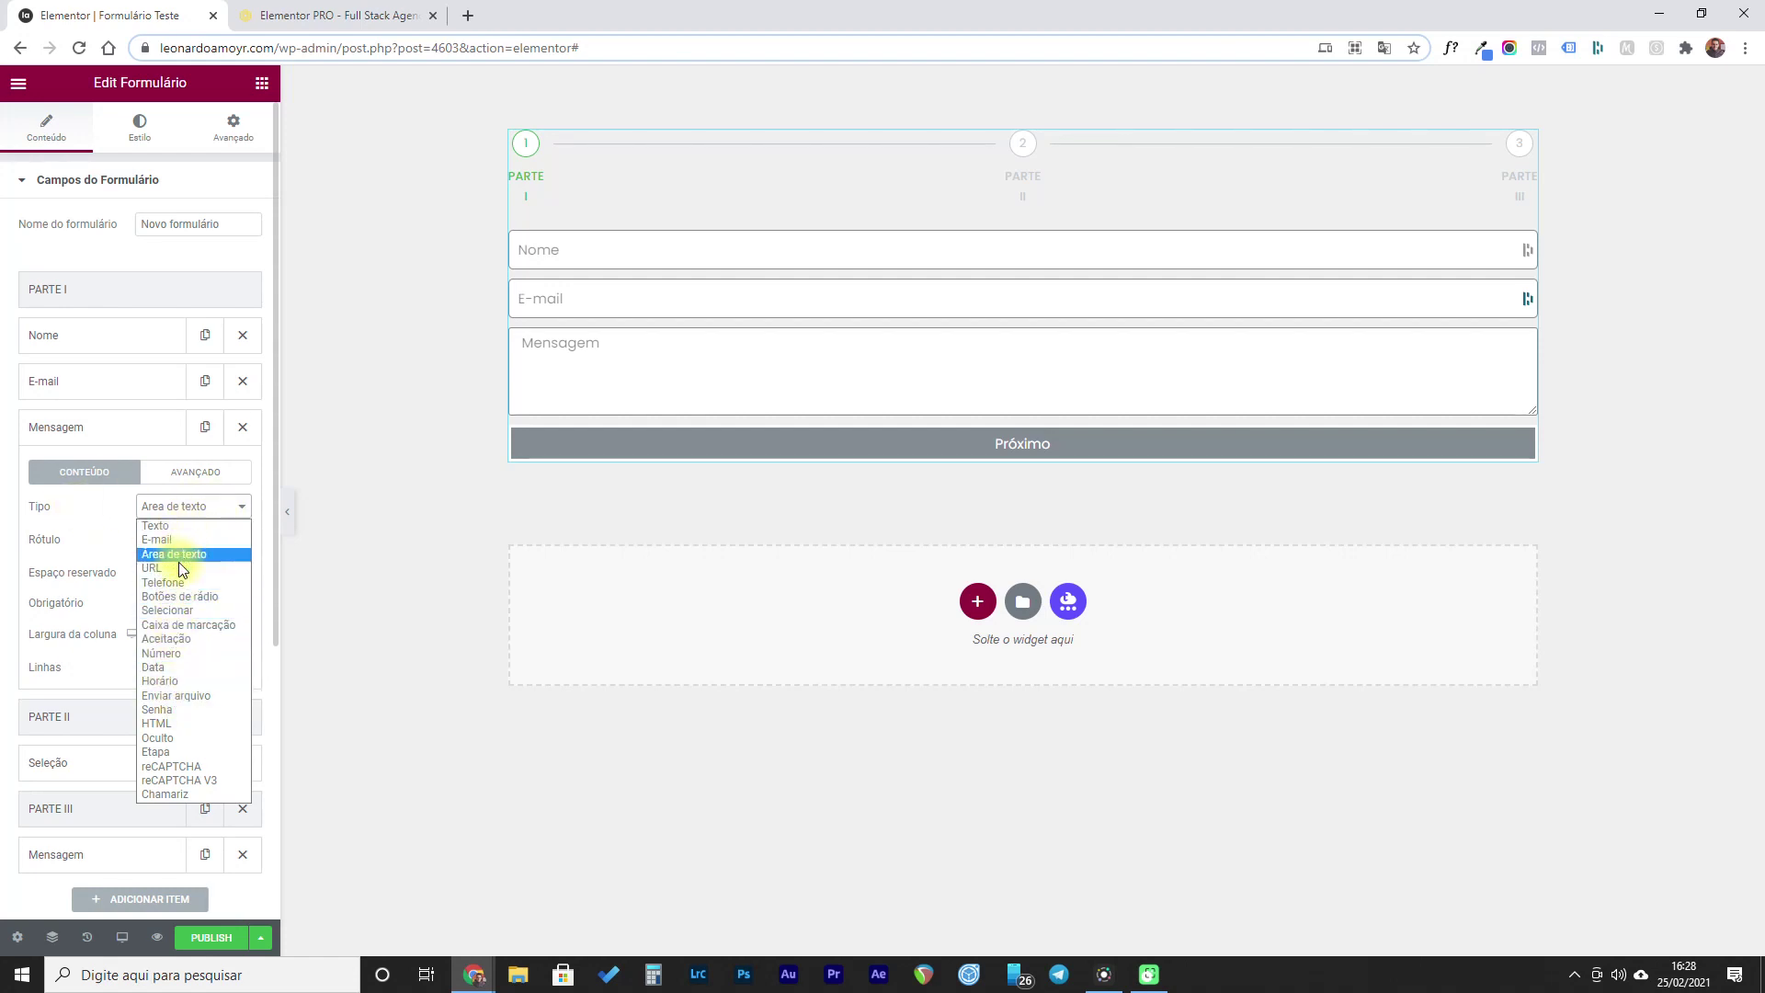
pyautogui.click(180, 653)
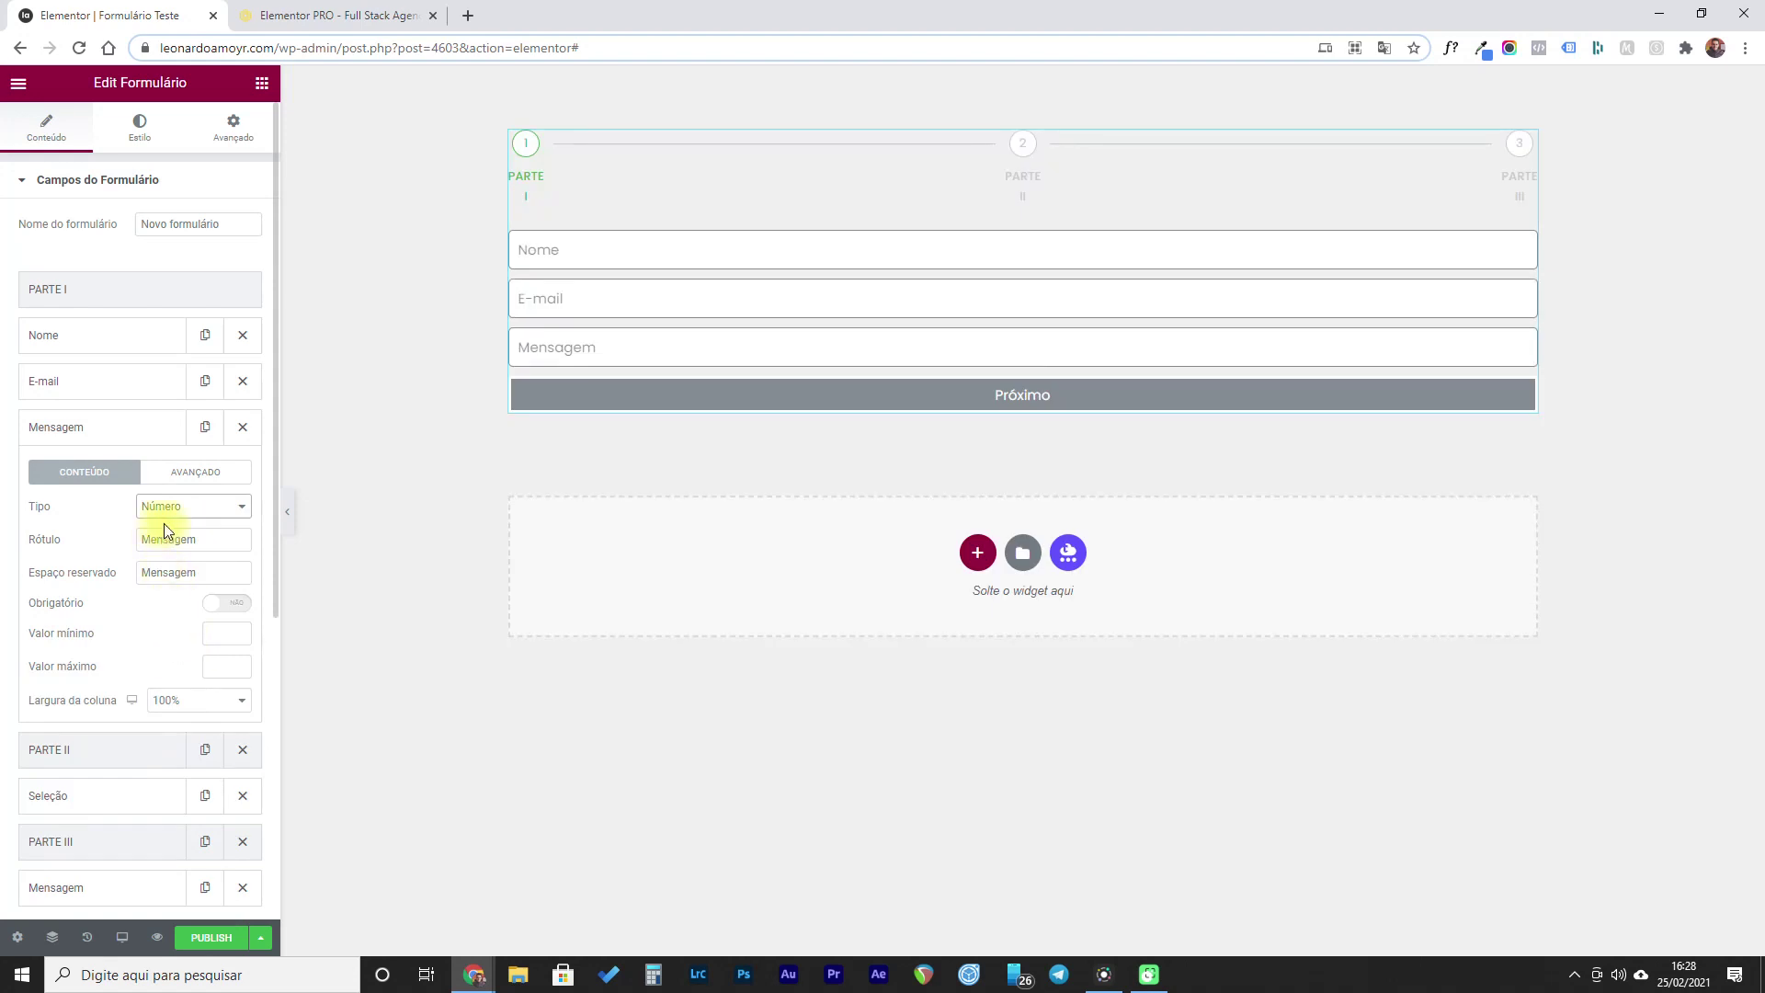
# - Set both the label and the placeholder of the Número field in PARTE I to WhatsApp
pyautogui.moveTo(203, 548); pyautogui.dragTo(91, 555)
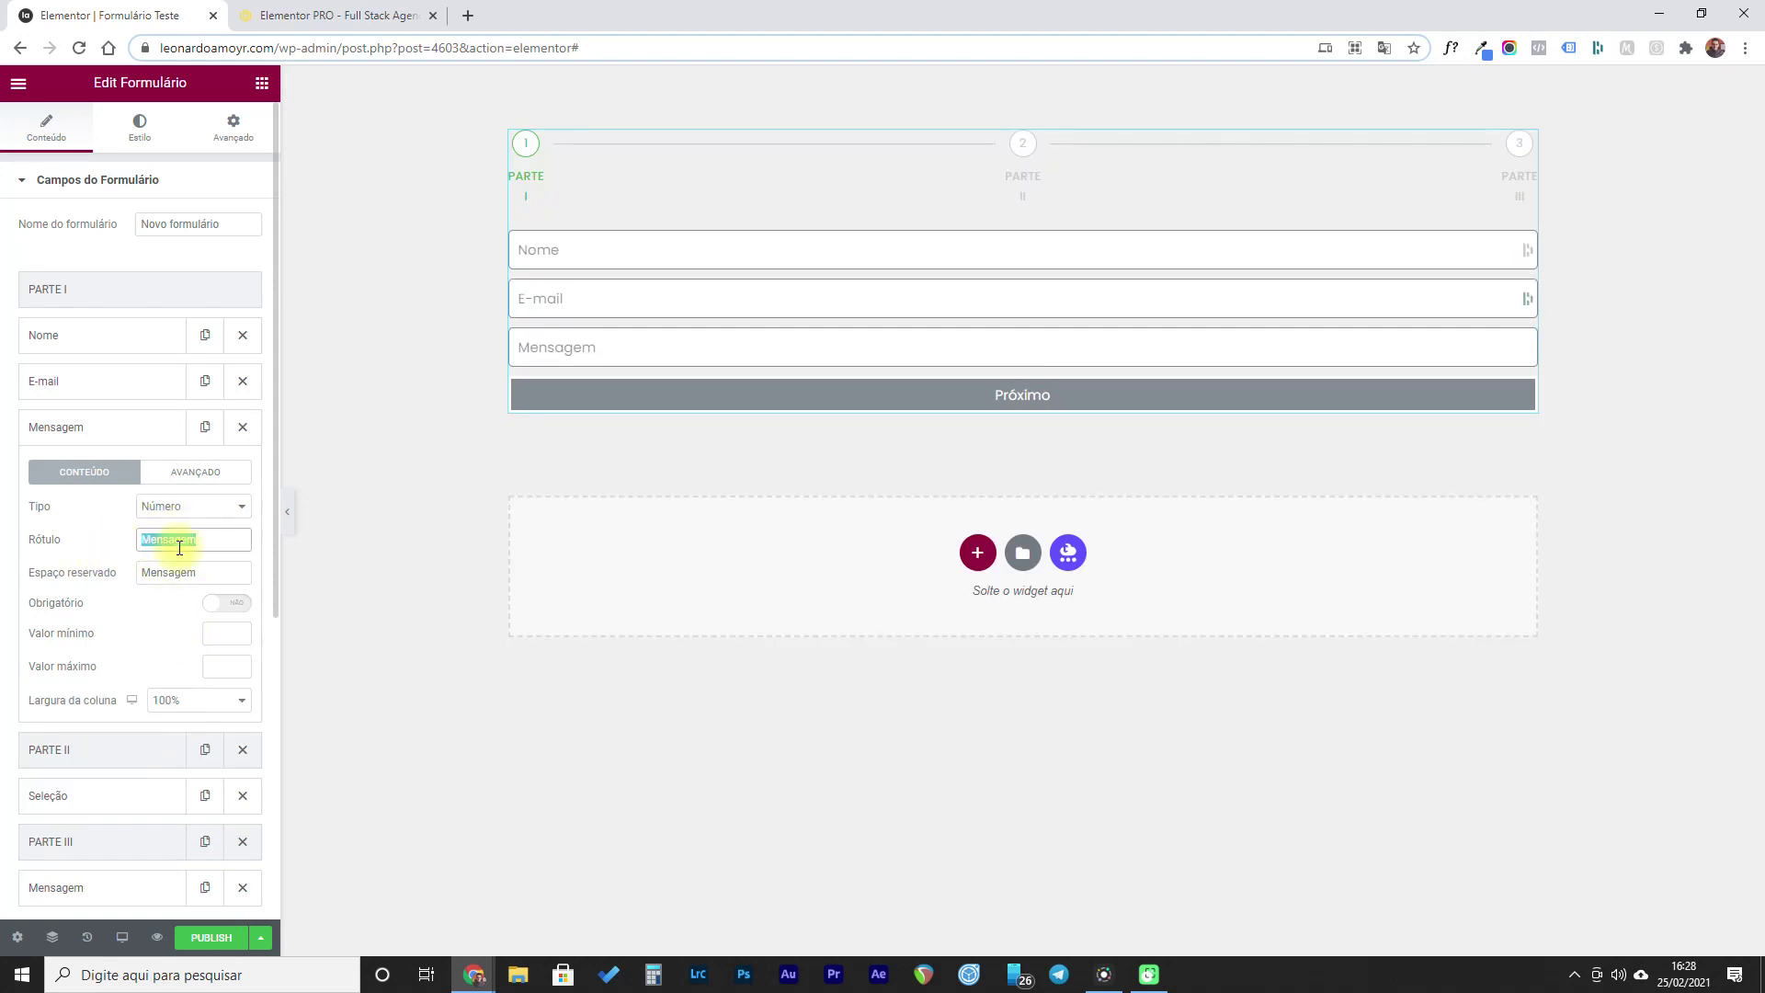
pyautogui.write('Tele')
pyautogui.press('BackSpace')
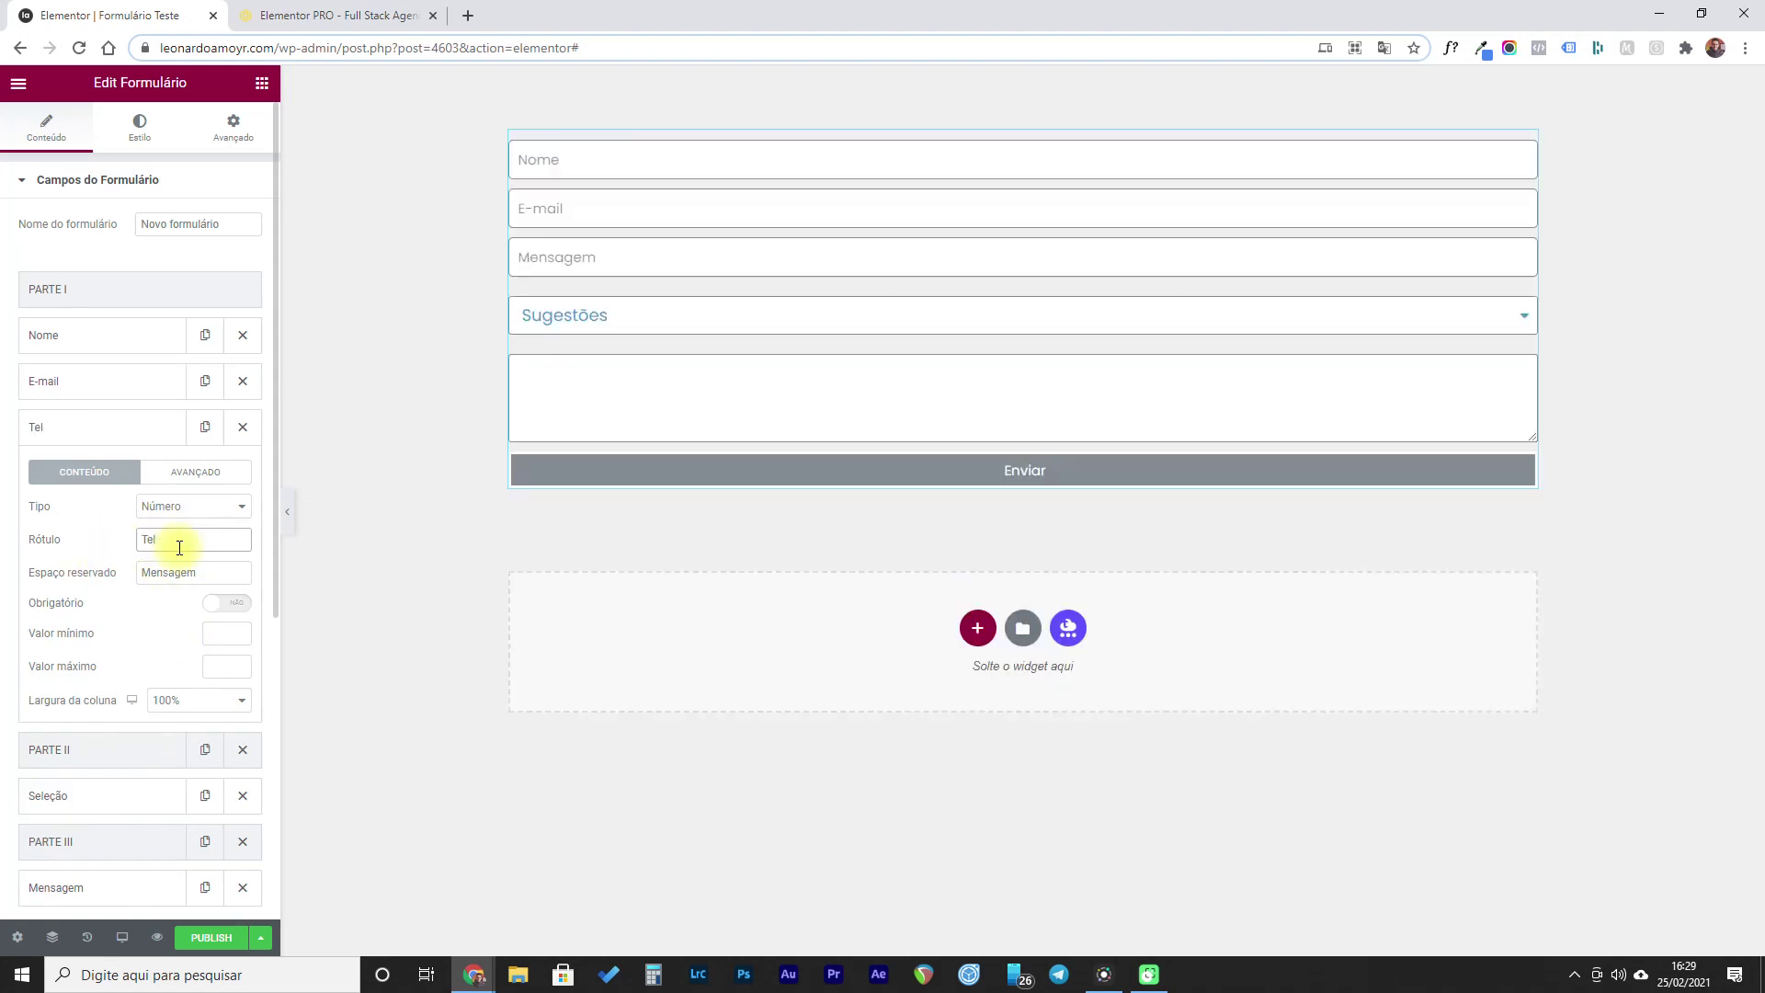
pyautogui.write('WhatsApp')
pyautogui.doubleClick(182, 574)
pyautogui.write('hhatsApp')
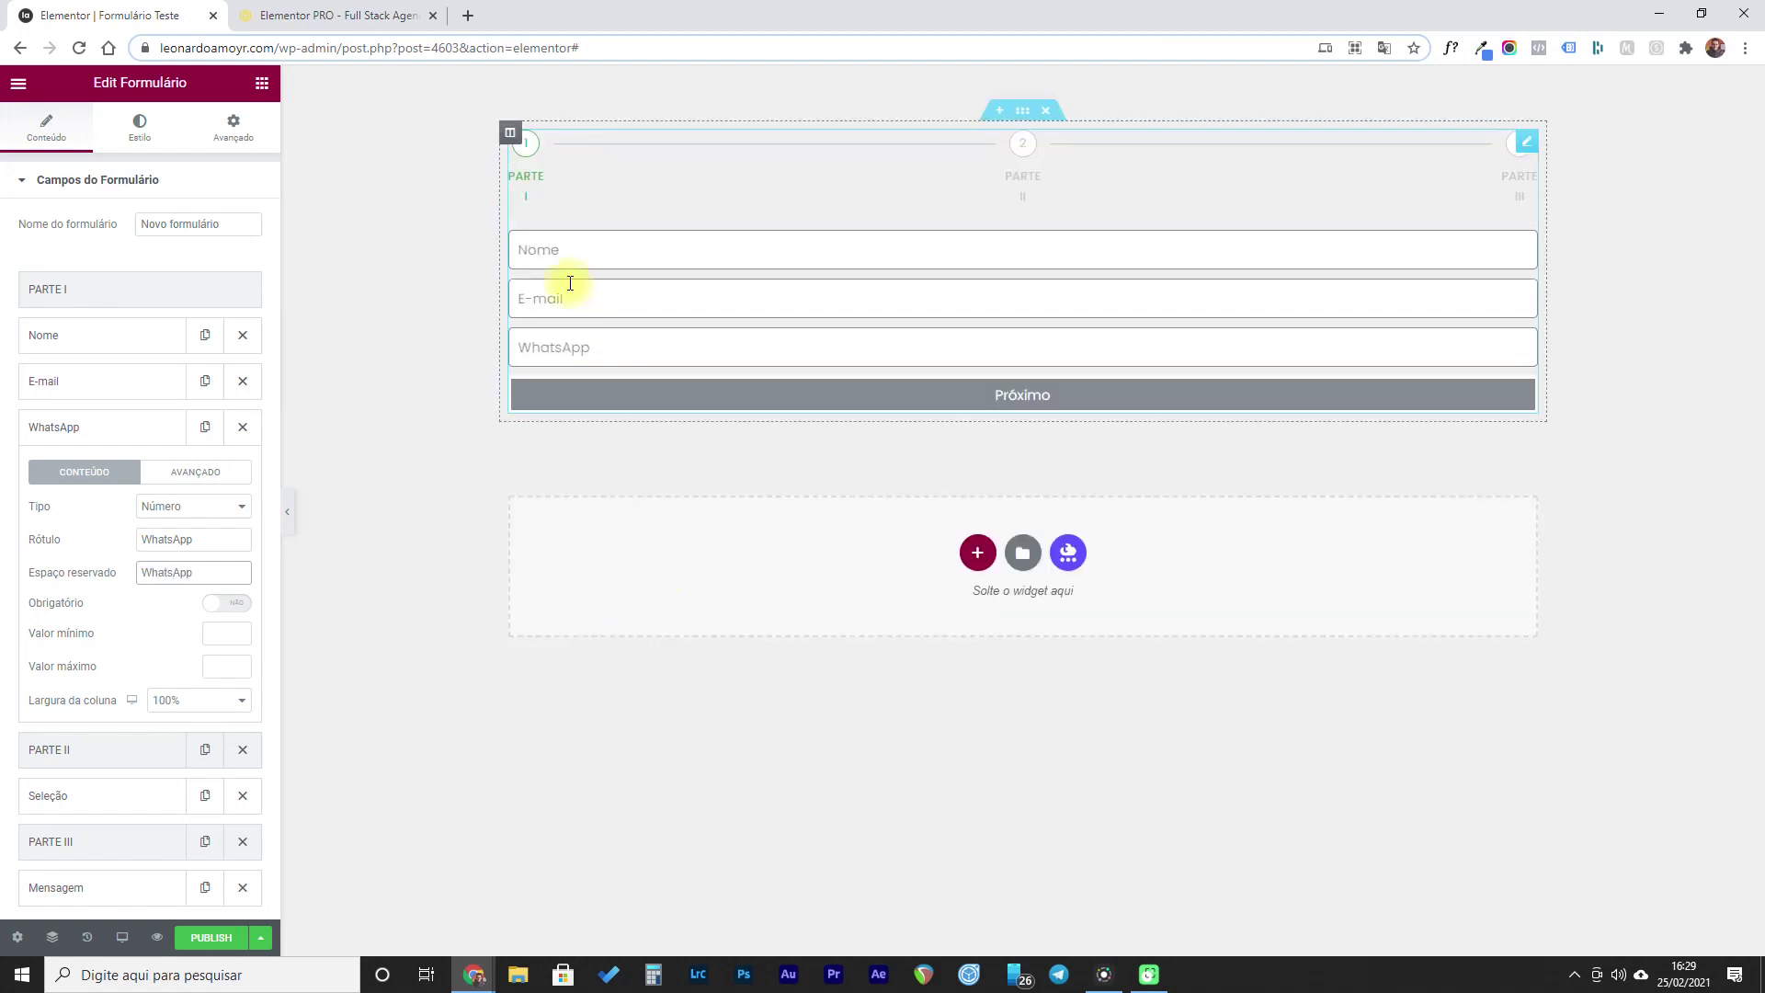
pyautogui.click(67, 446)
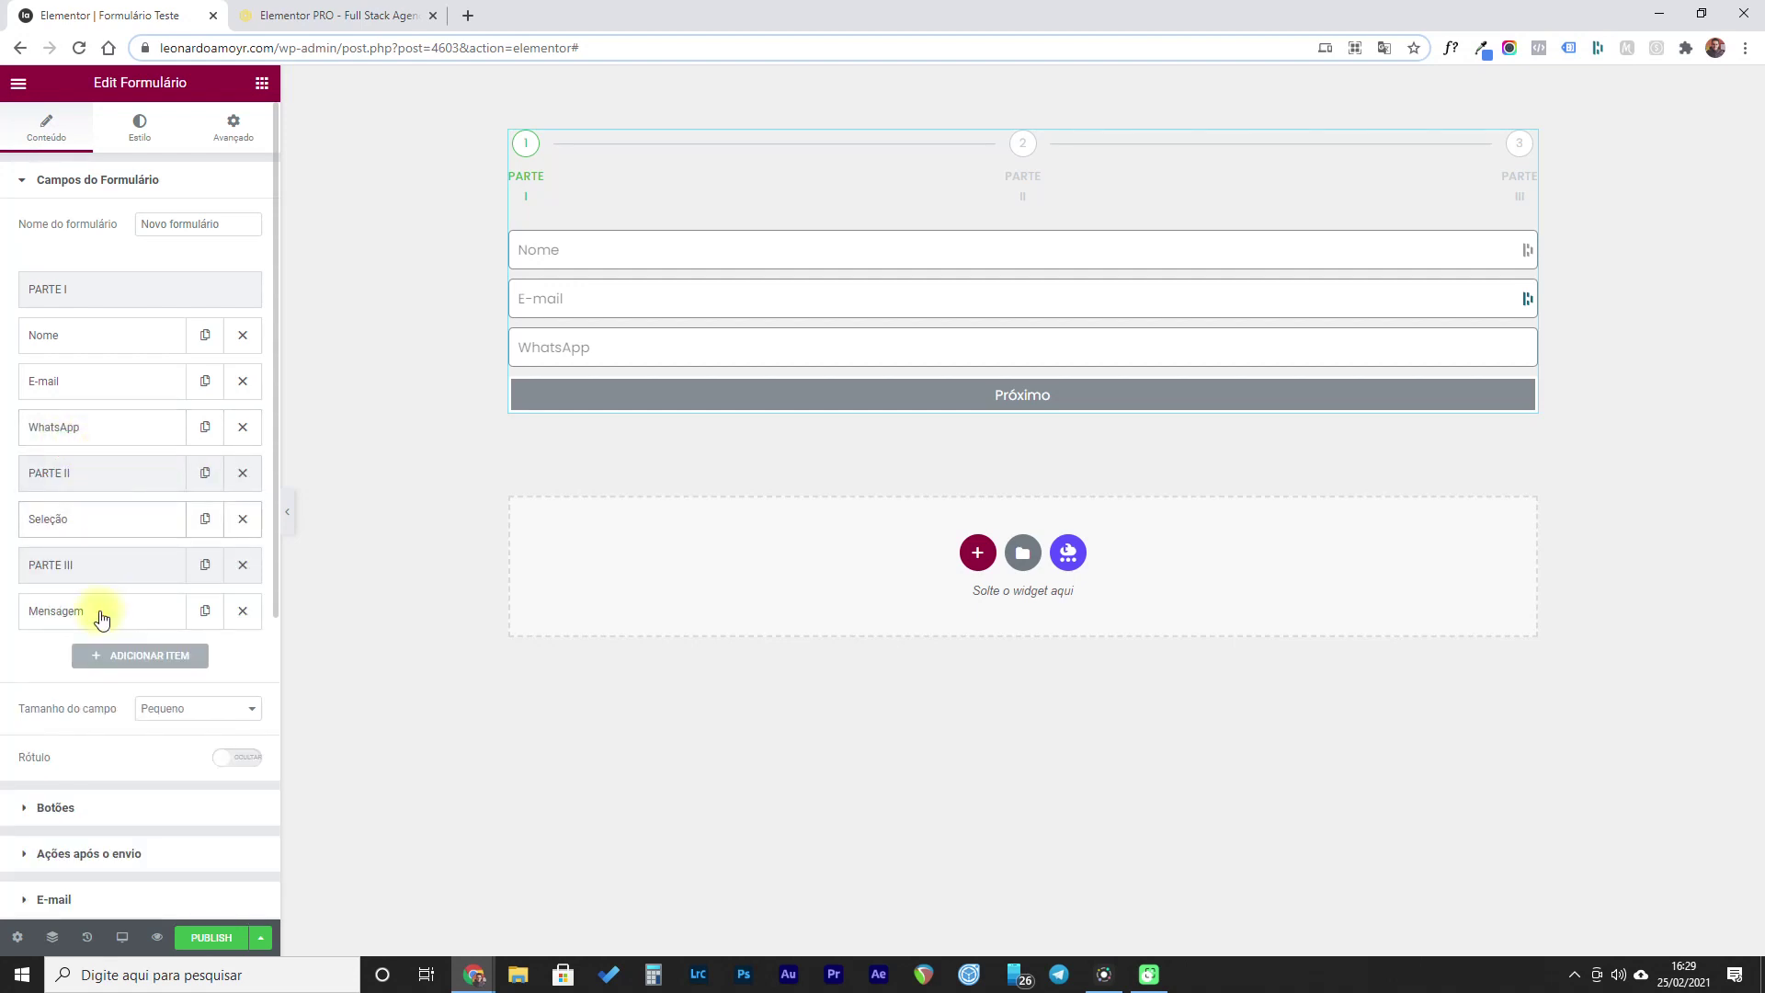
# - Set the placeholder of the Mensagem field in PARTE III to "Mensagem" and close the form fields section
pyautogui.click(73, 522)
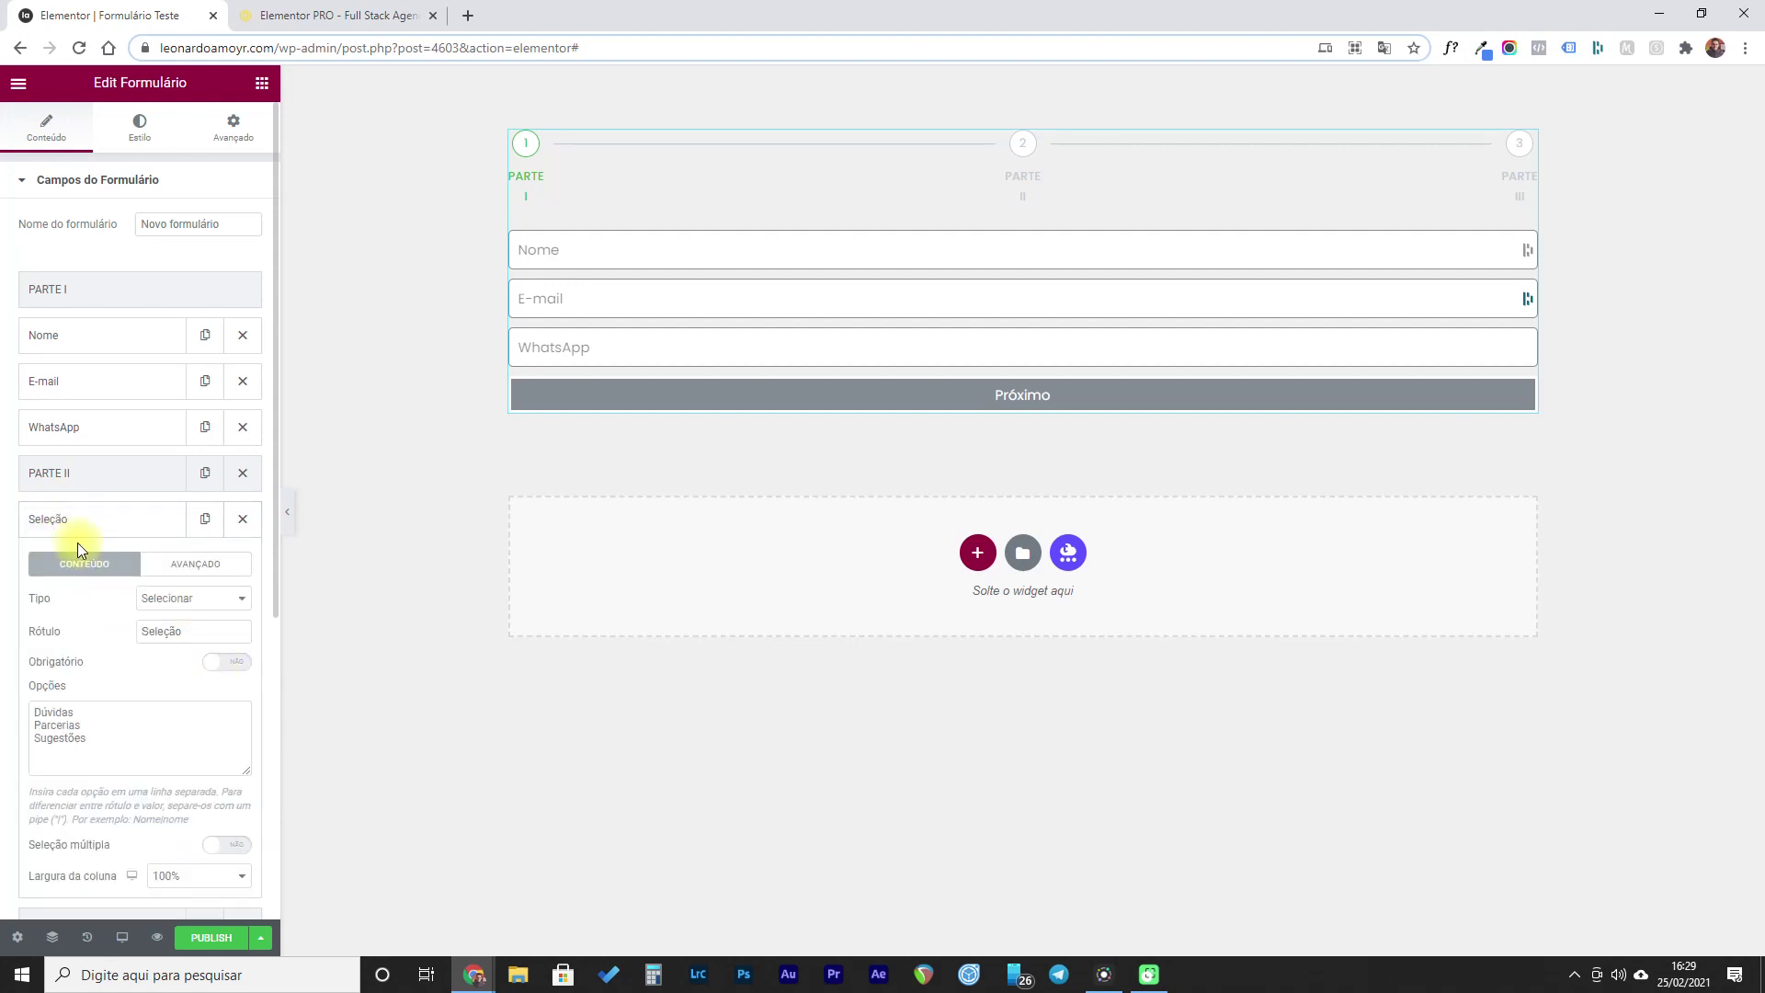
pyautogui.click(51, 518)
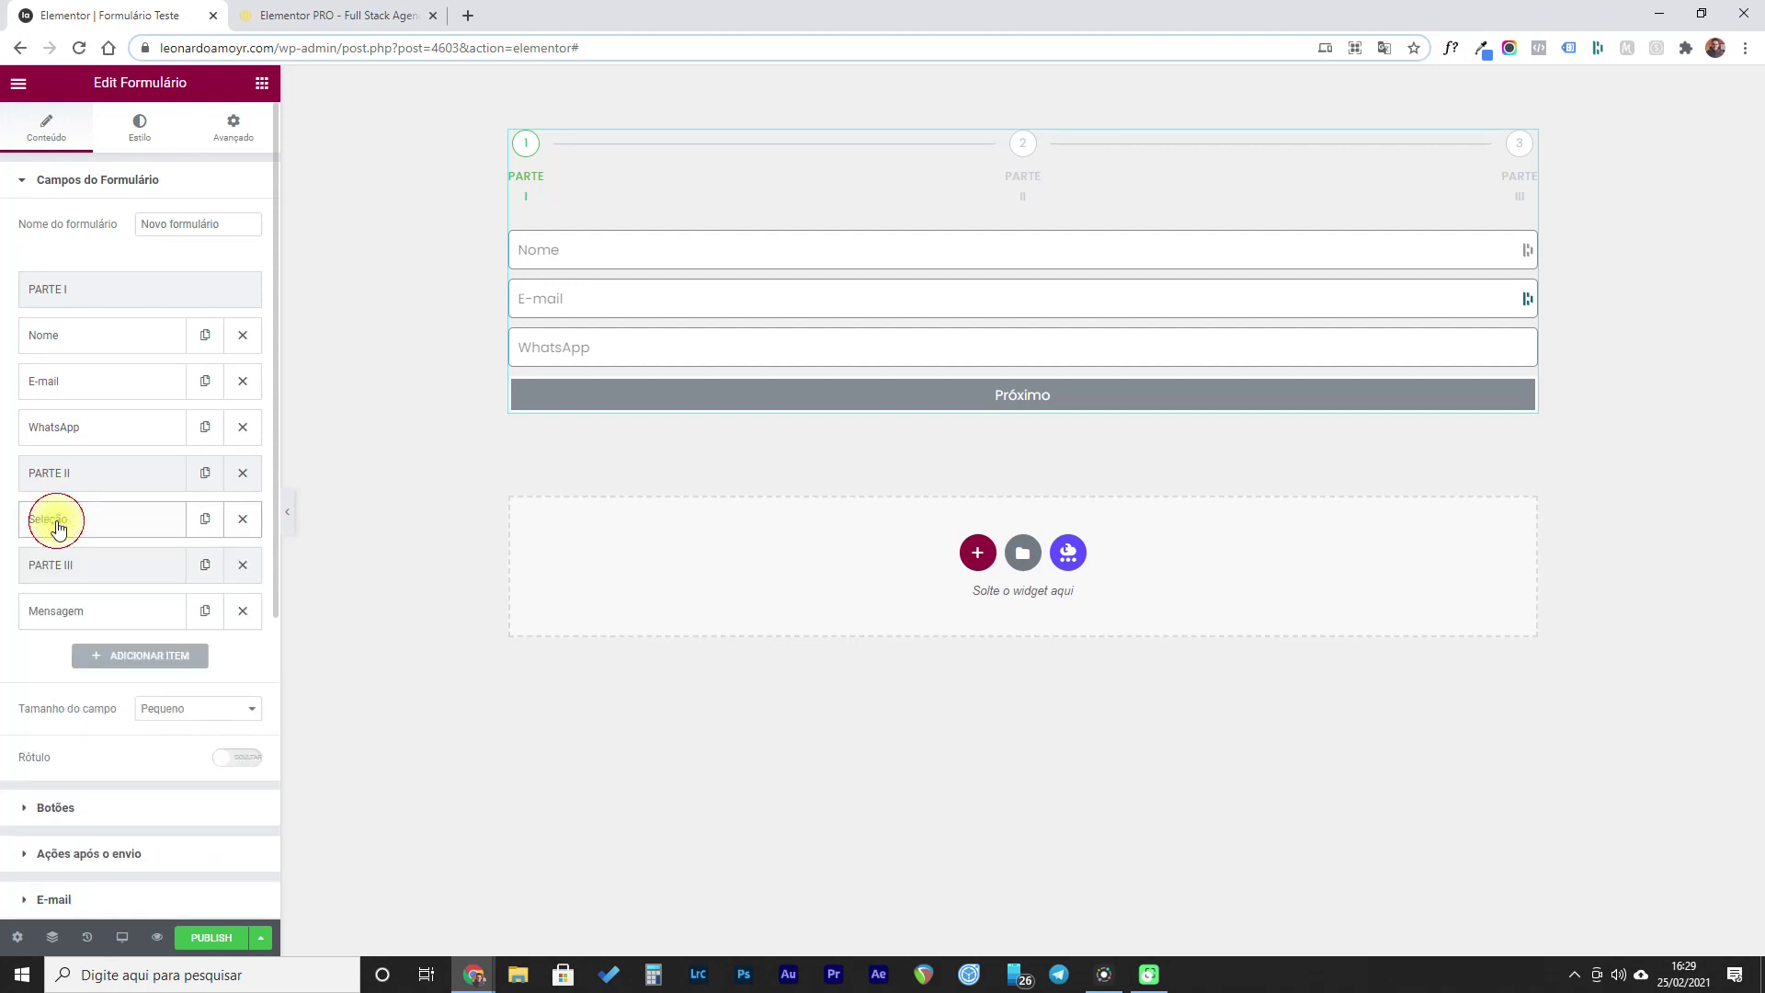
pyautogui.click(57, 625)
pyautogui.click(155, 756)
pyautogui.write('Mensagem')
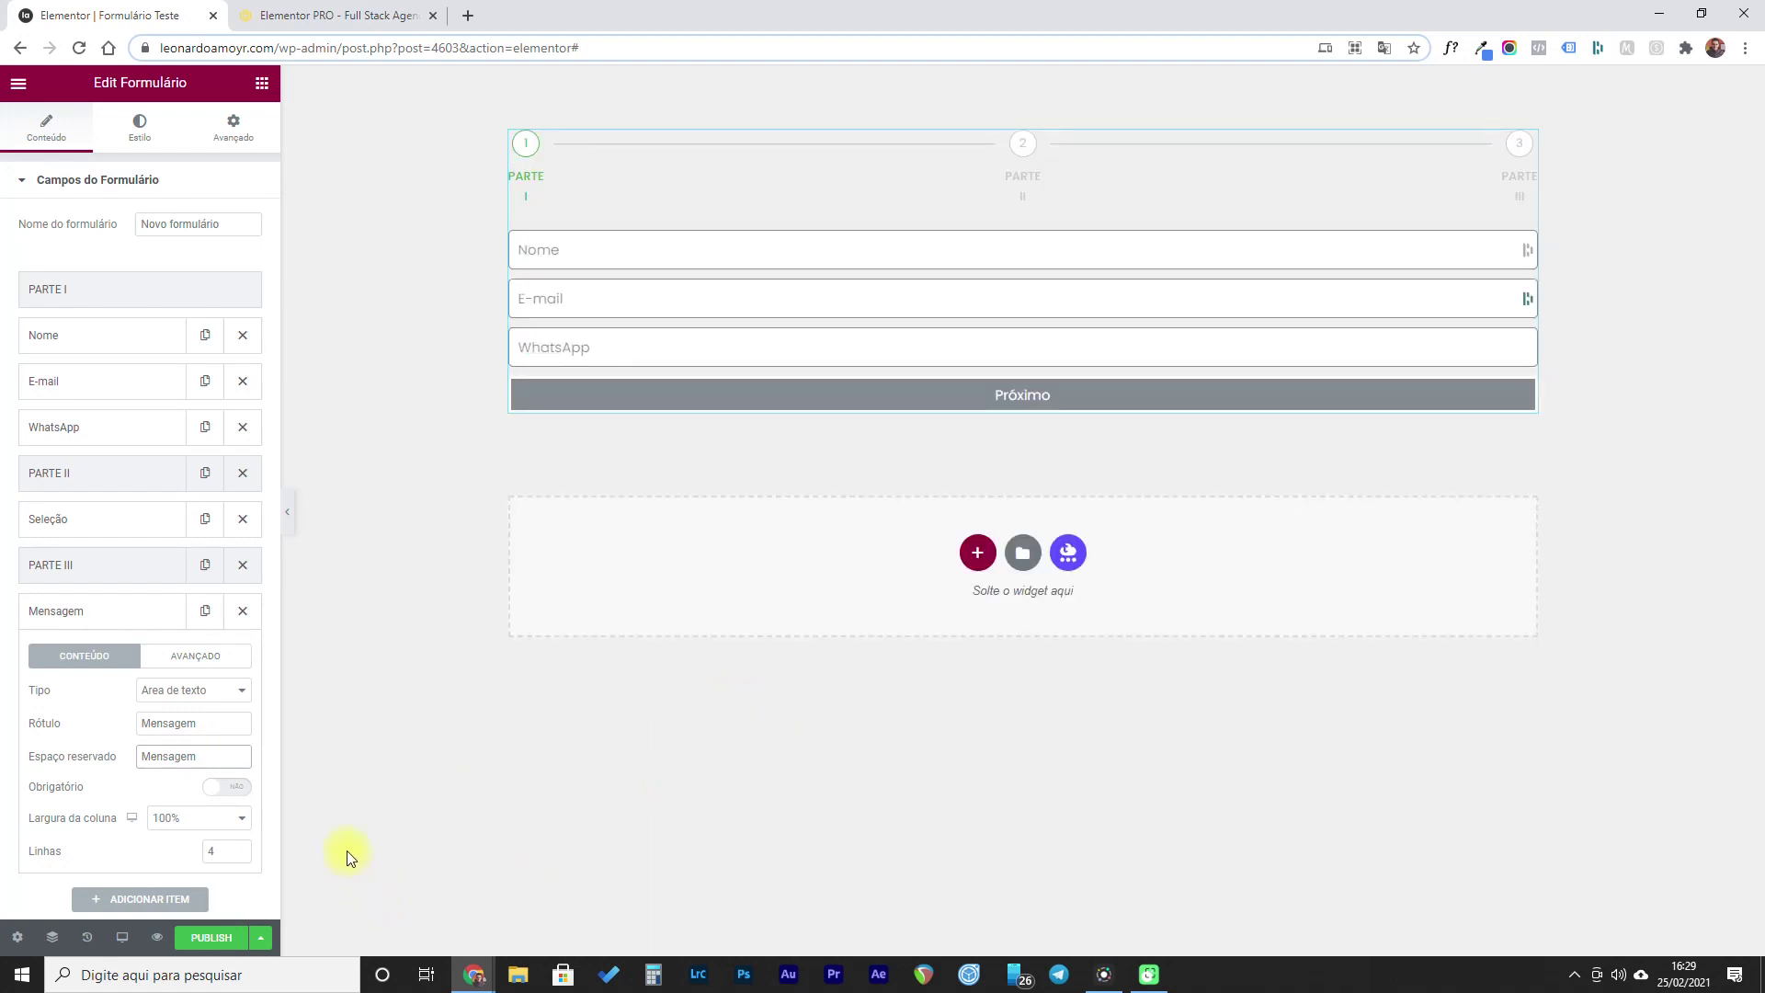
pyautogui.click(14, 193)
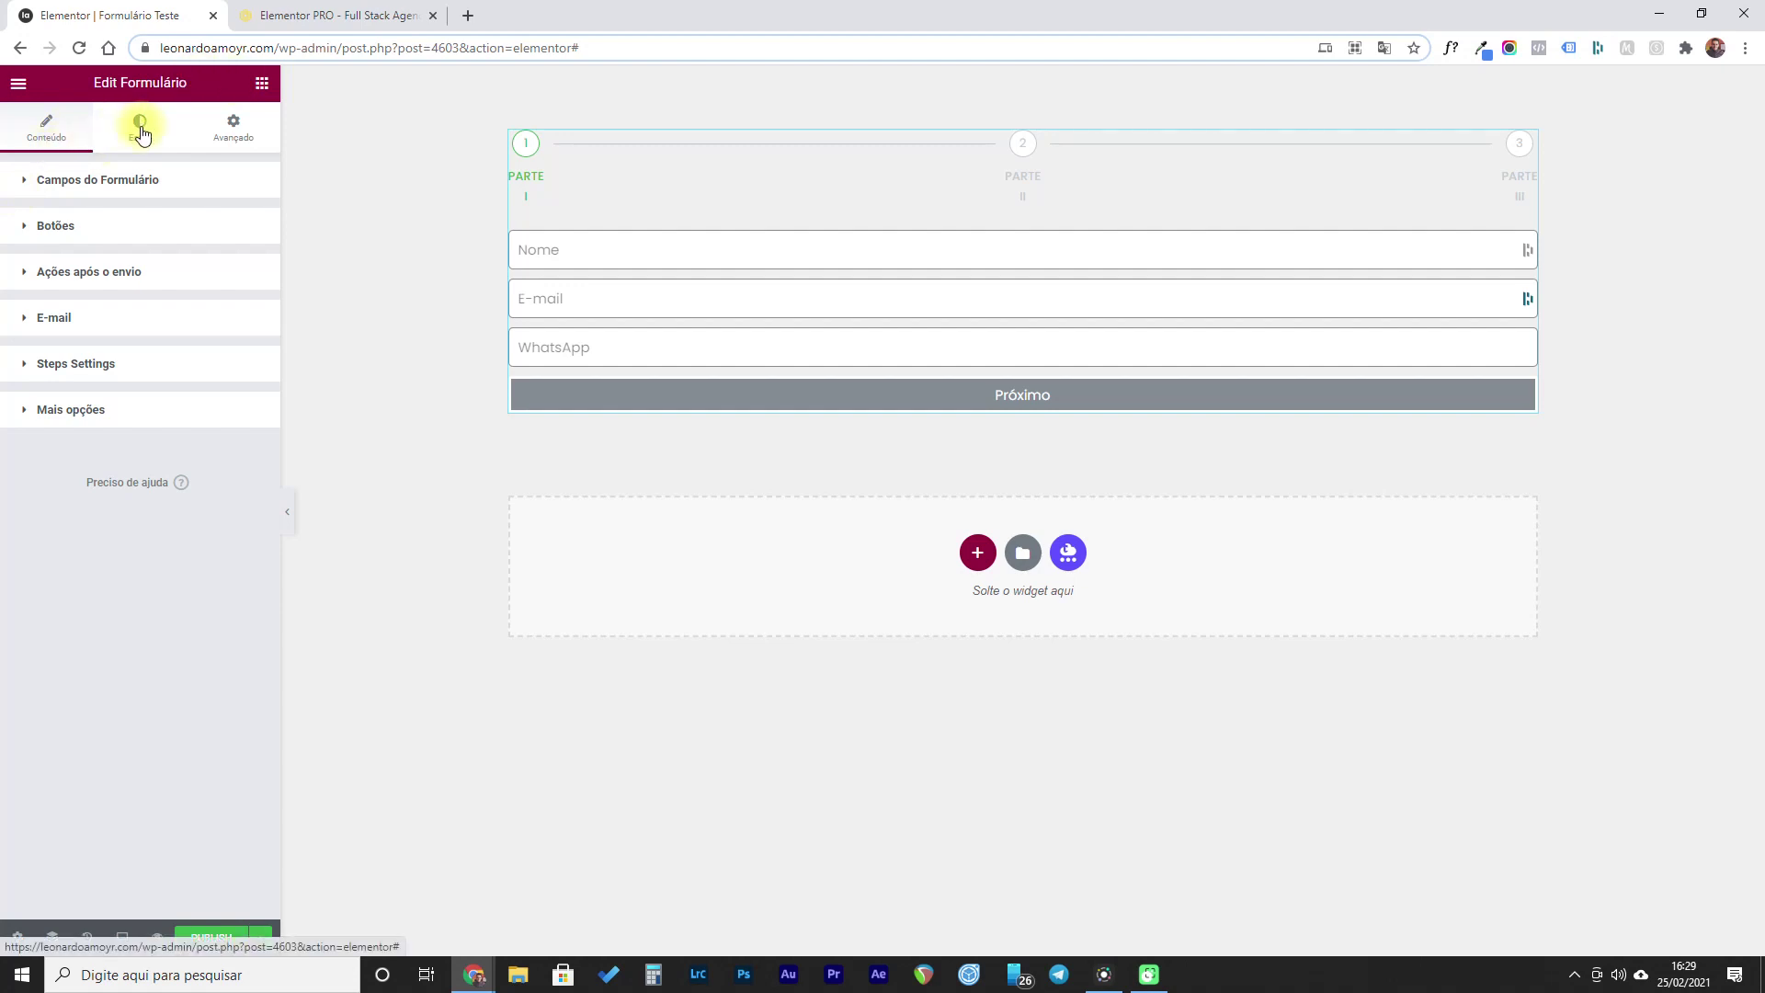
# - Set the size of the form buttons to Grande
pyautogui.click(27, 235)
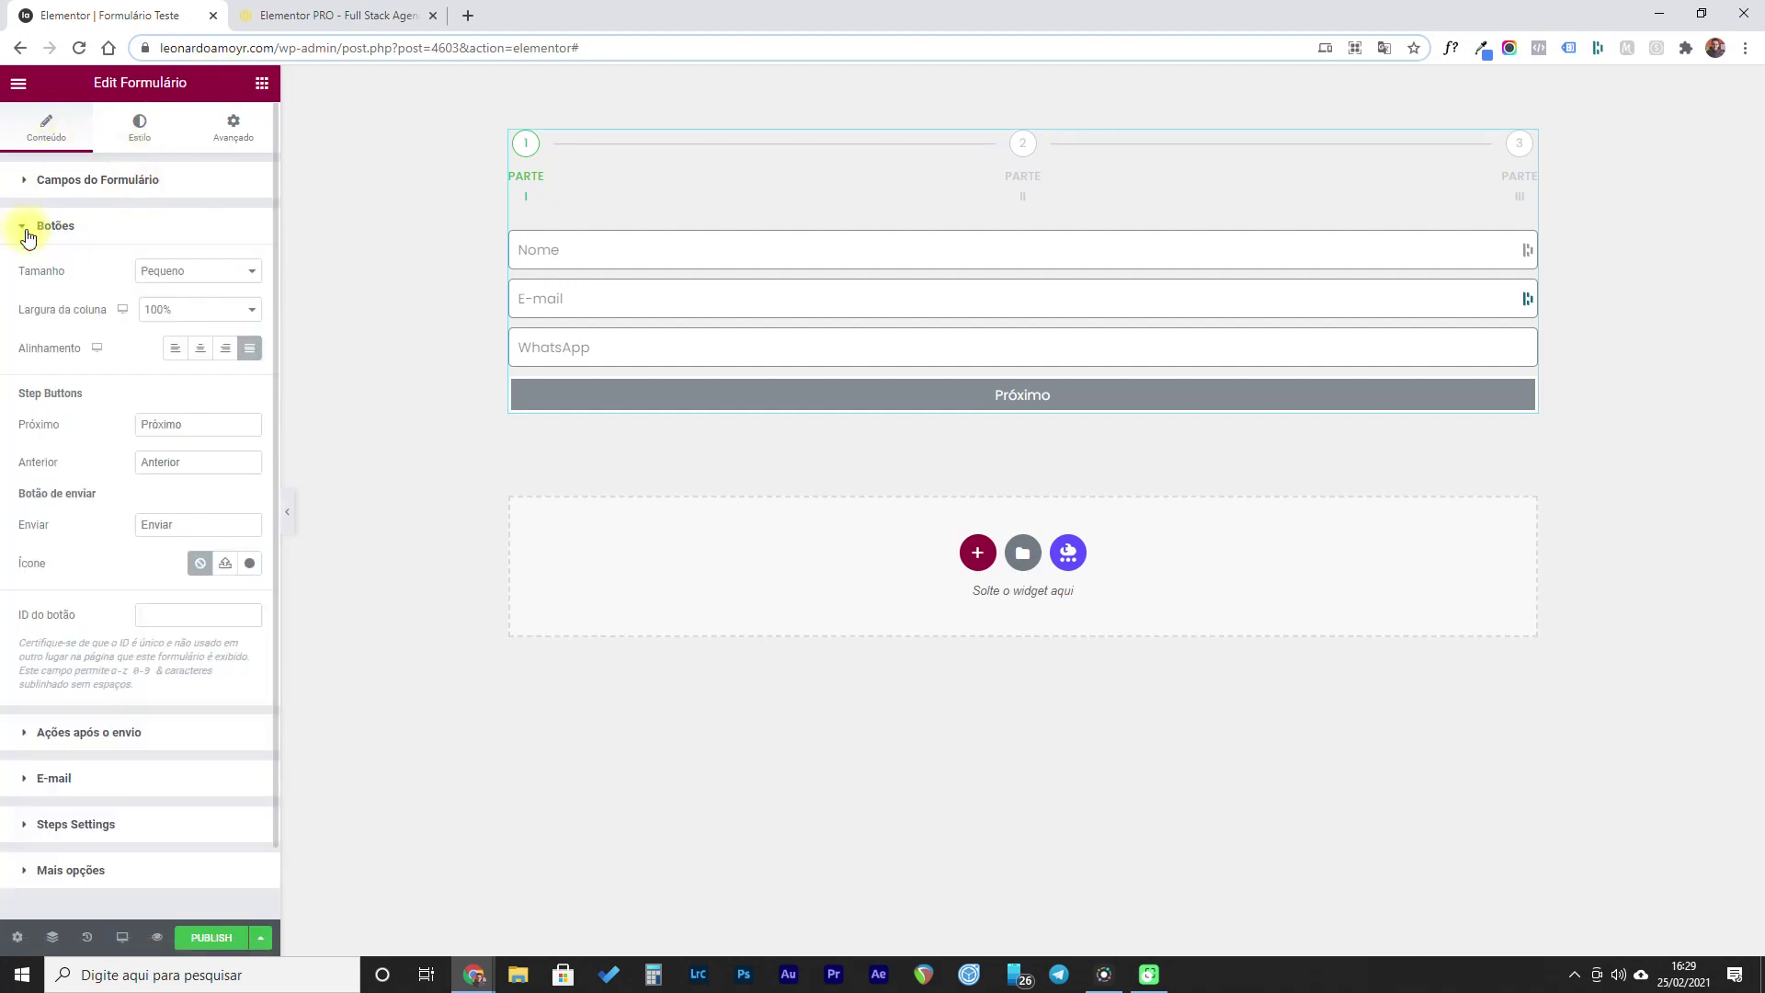
pyautogui.click(162, 272)
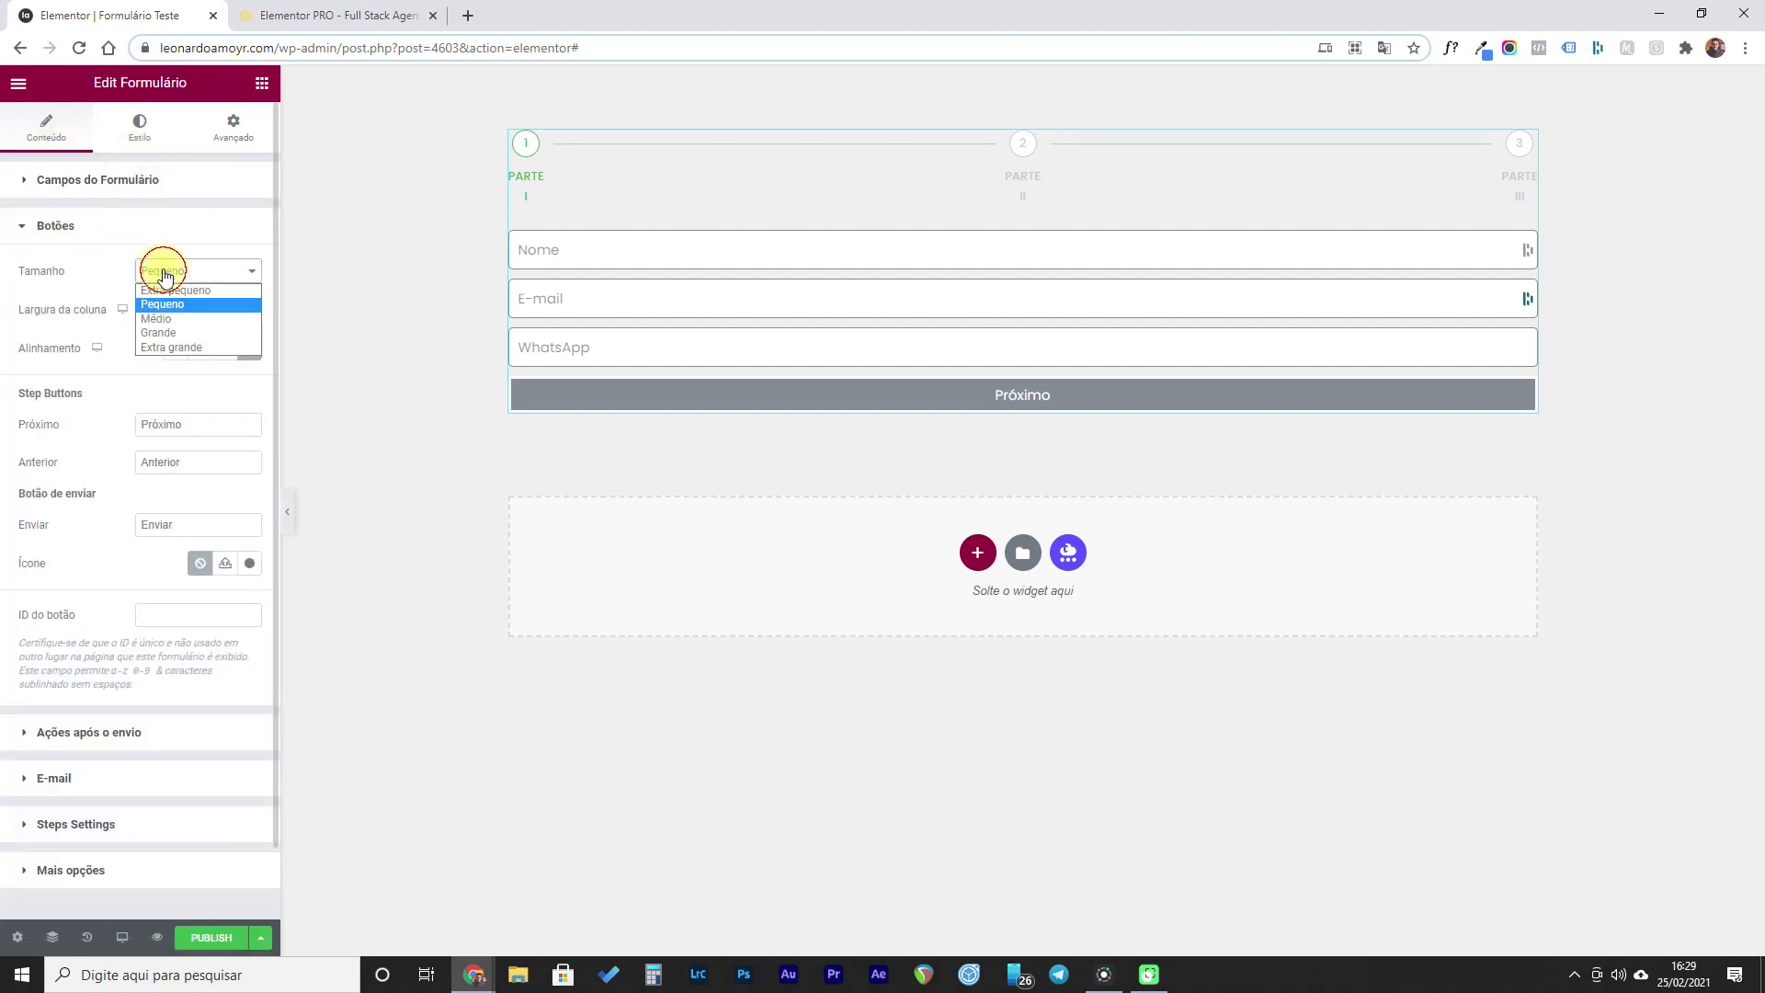
pyautogui.click(160, 319)
pyautogui.click(188, 272)
pyautogui.click(195, 329)
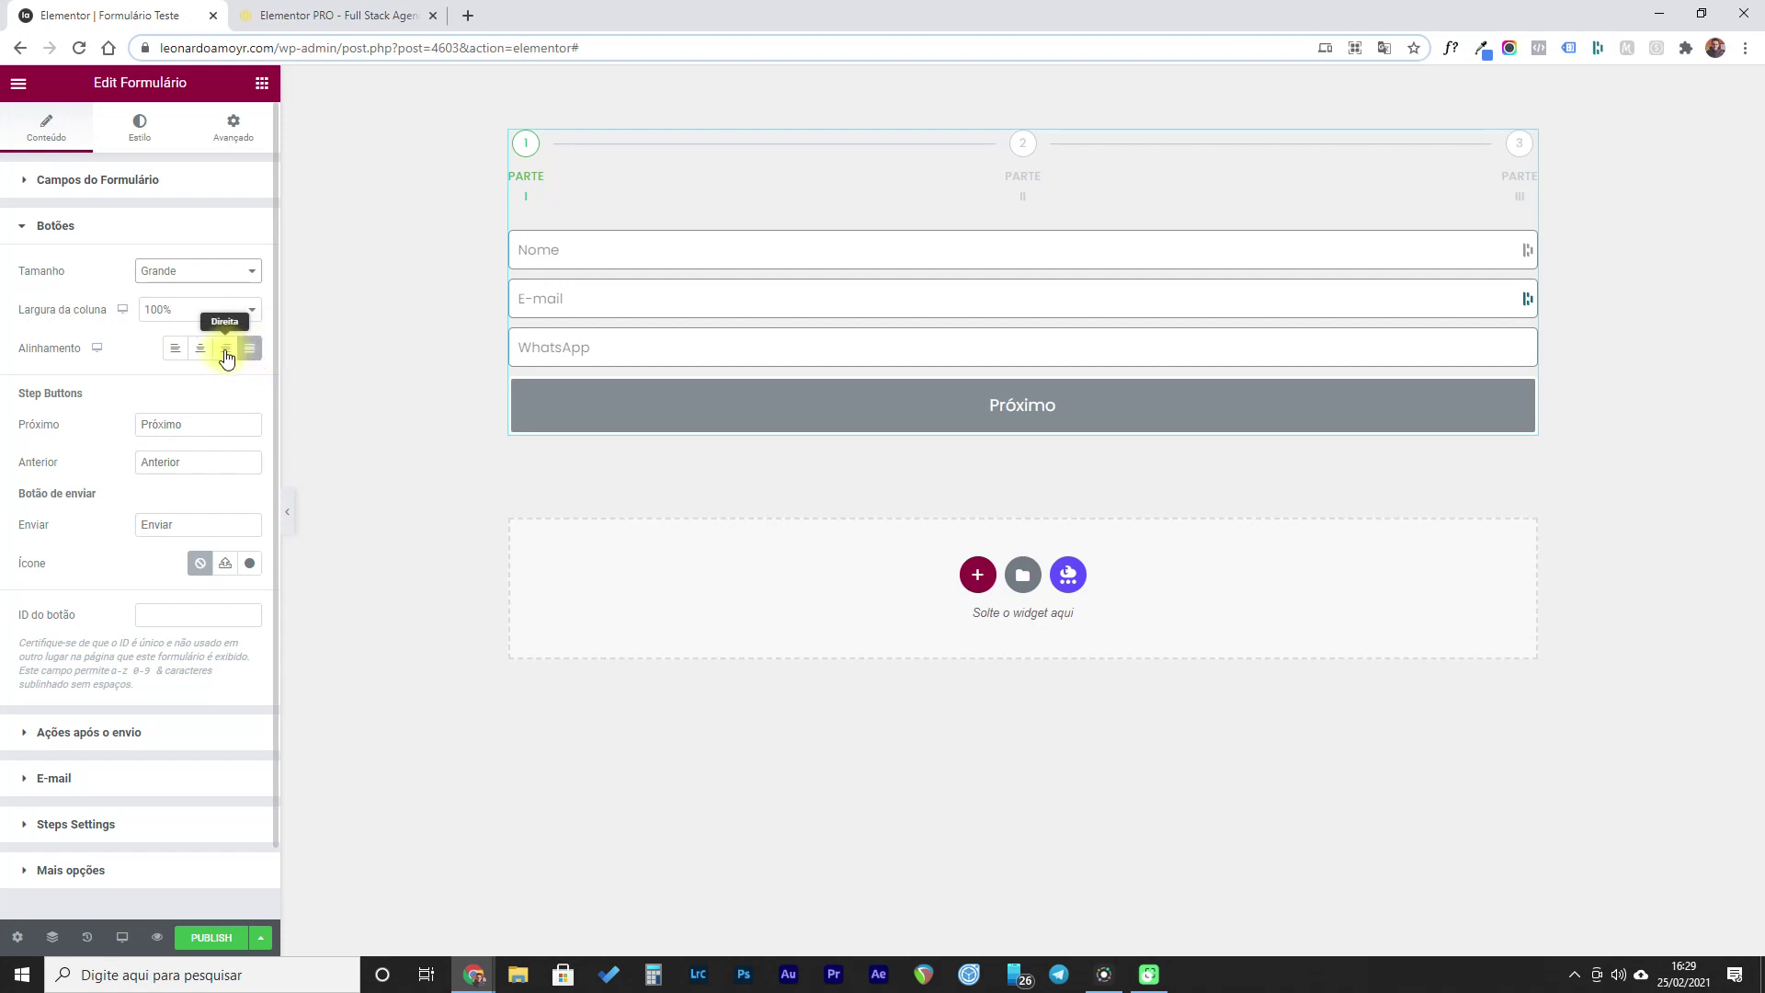
# - Try aligning the form buttons to the right, centre and left, and restore the justified alignment
pyautogui.click(225, 350)
pyautogui.click(201, 349)
pyautogui.click(174, 349)
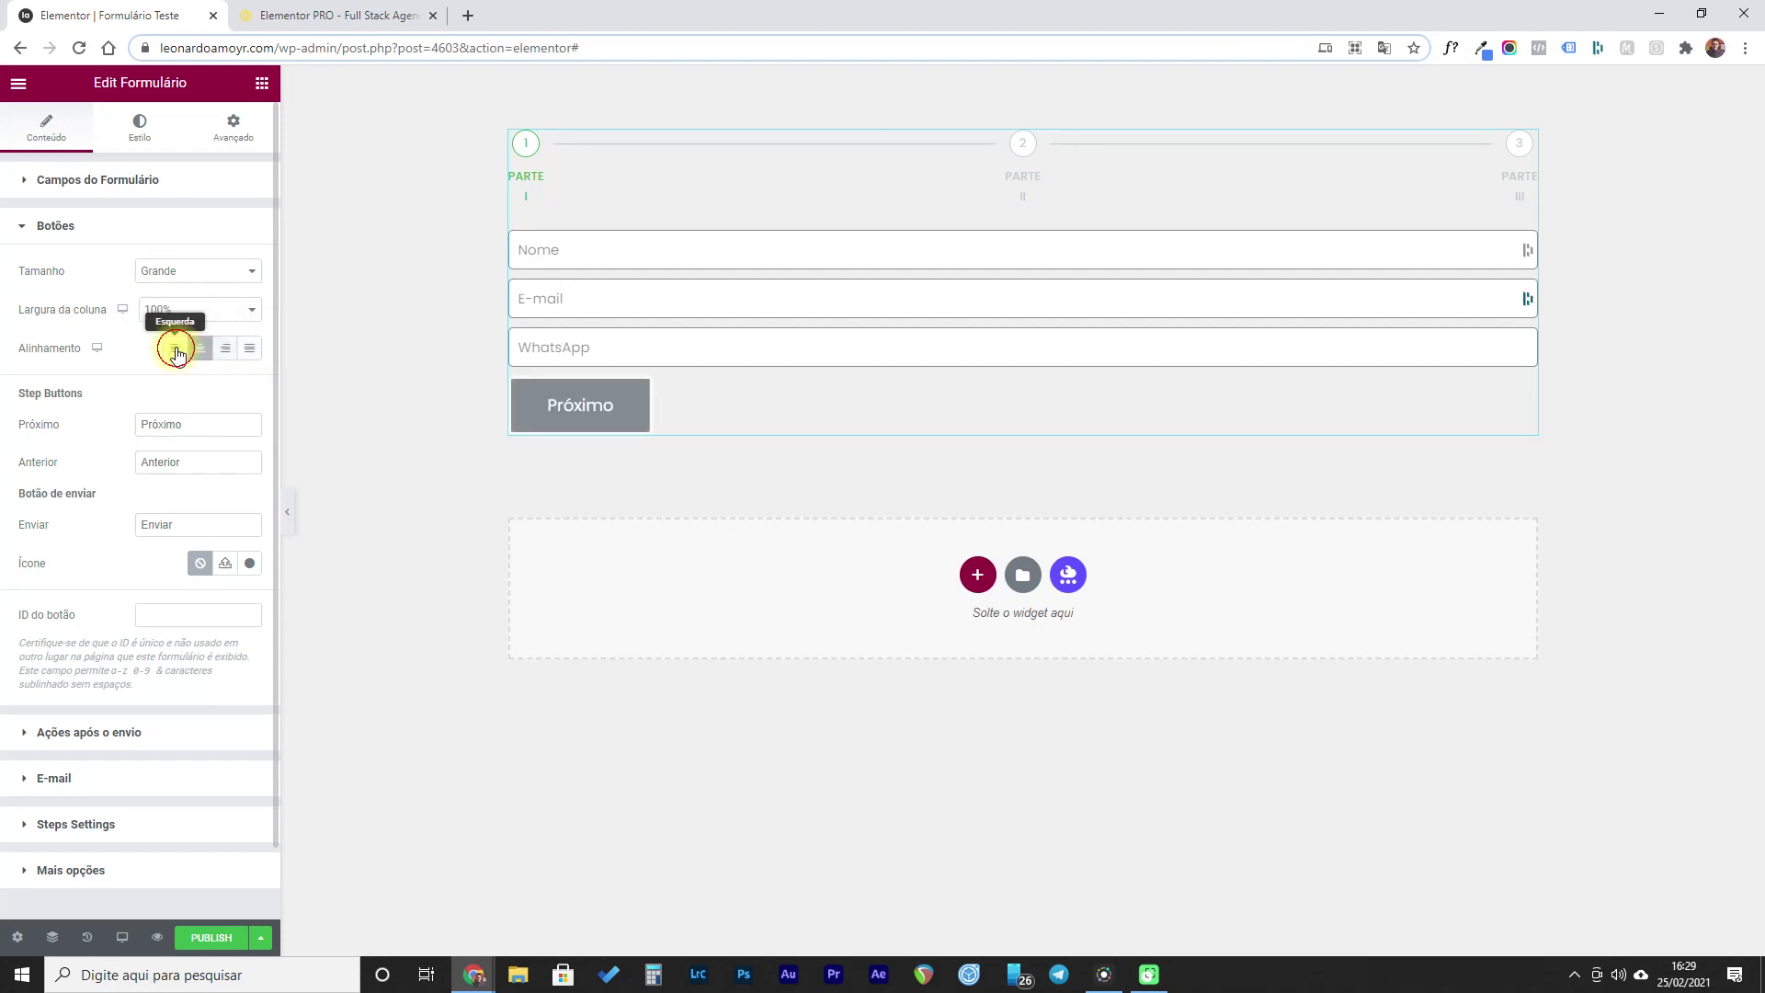
pyautogui.click(248, 352)
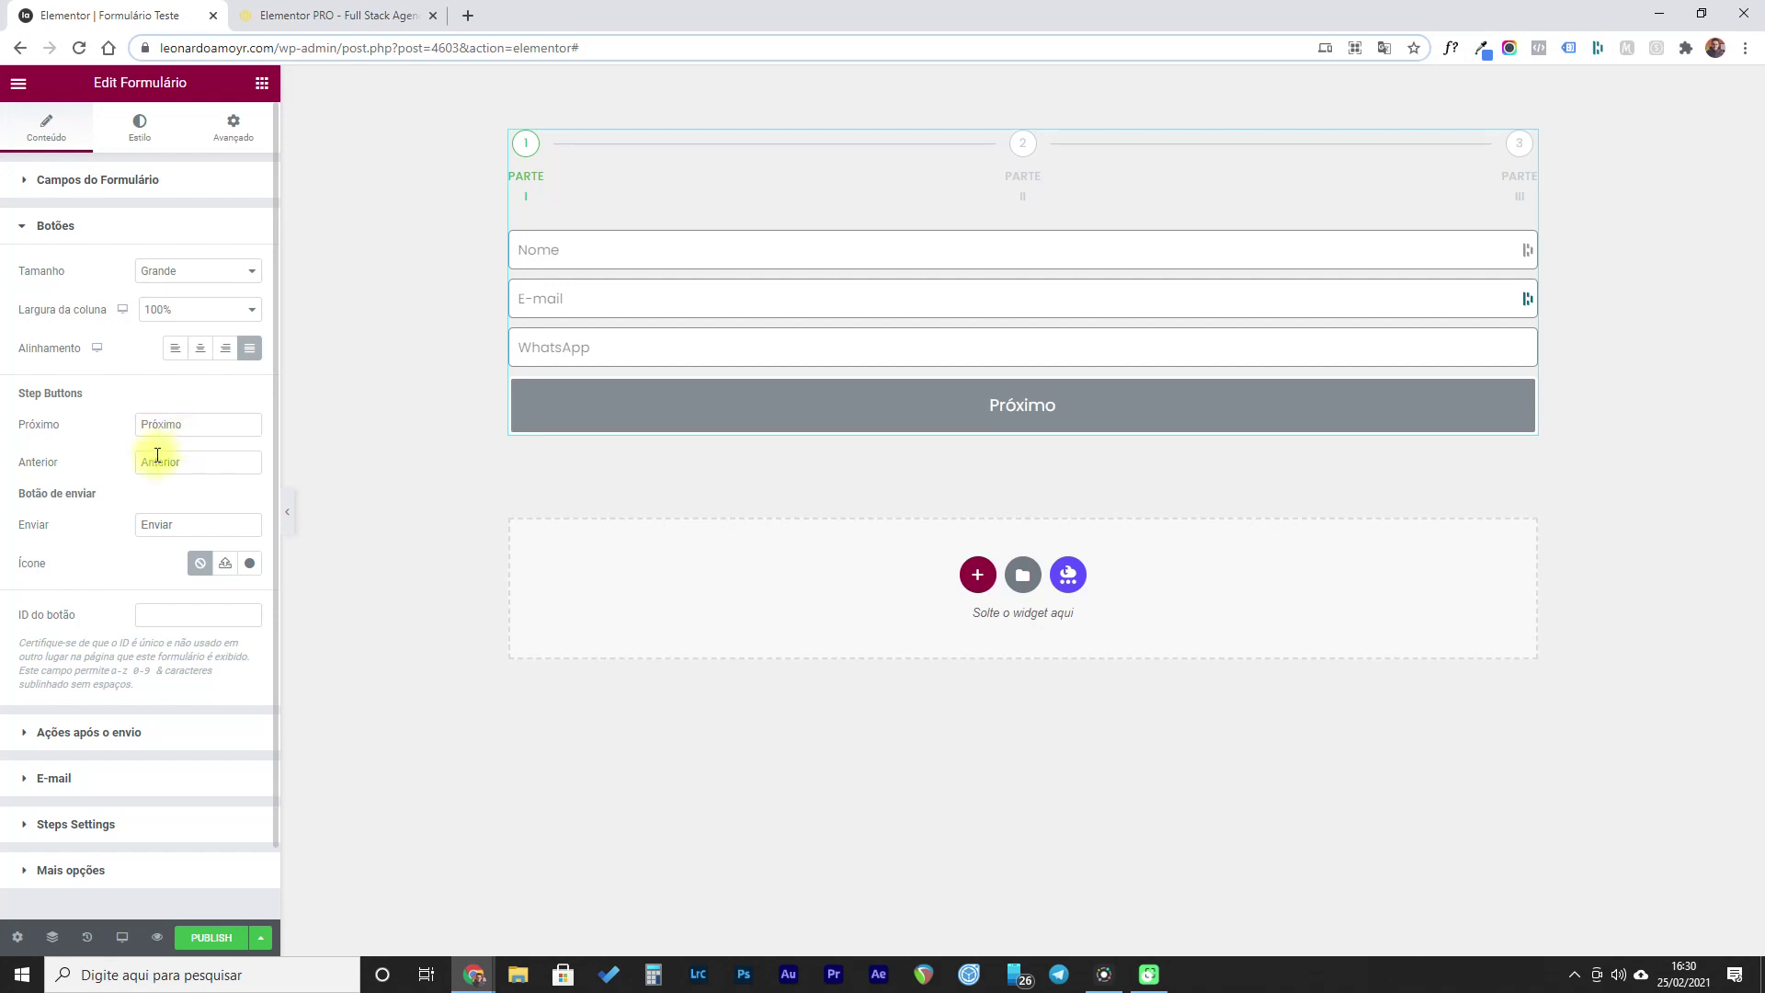
# - Label the next-step button "Continuar" and the previous-step button "Voltar", and close the button settings
pyautogui.moveTo(201, 424); pyautogui.dragTo(114, 425)
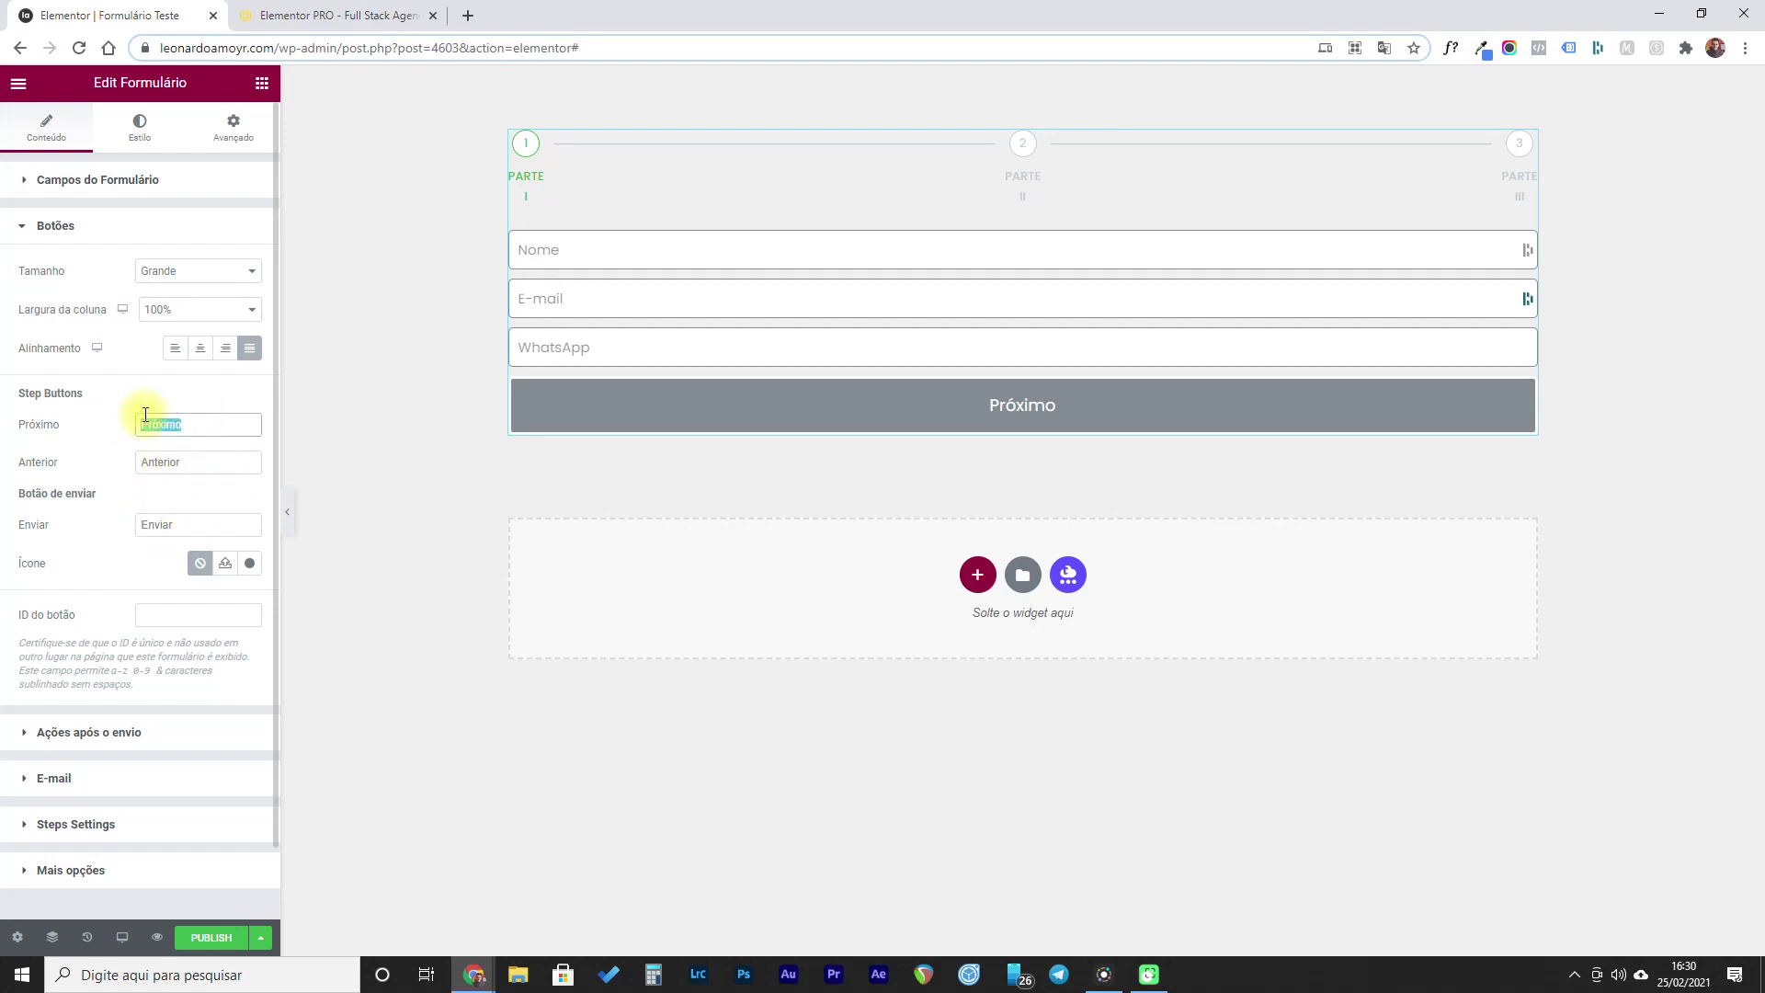
pyautogui.write('C')
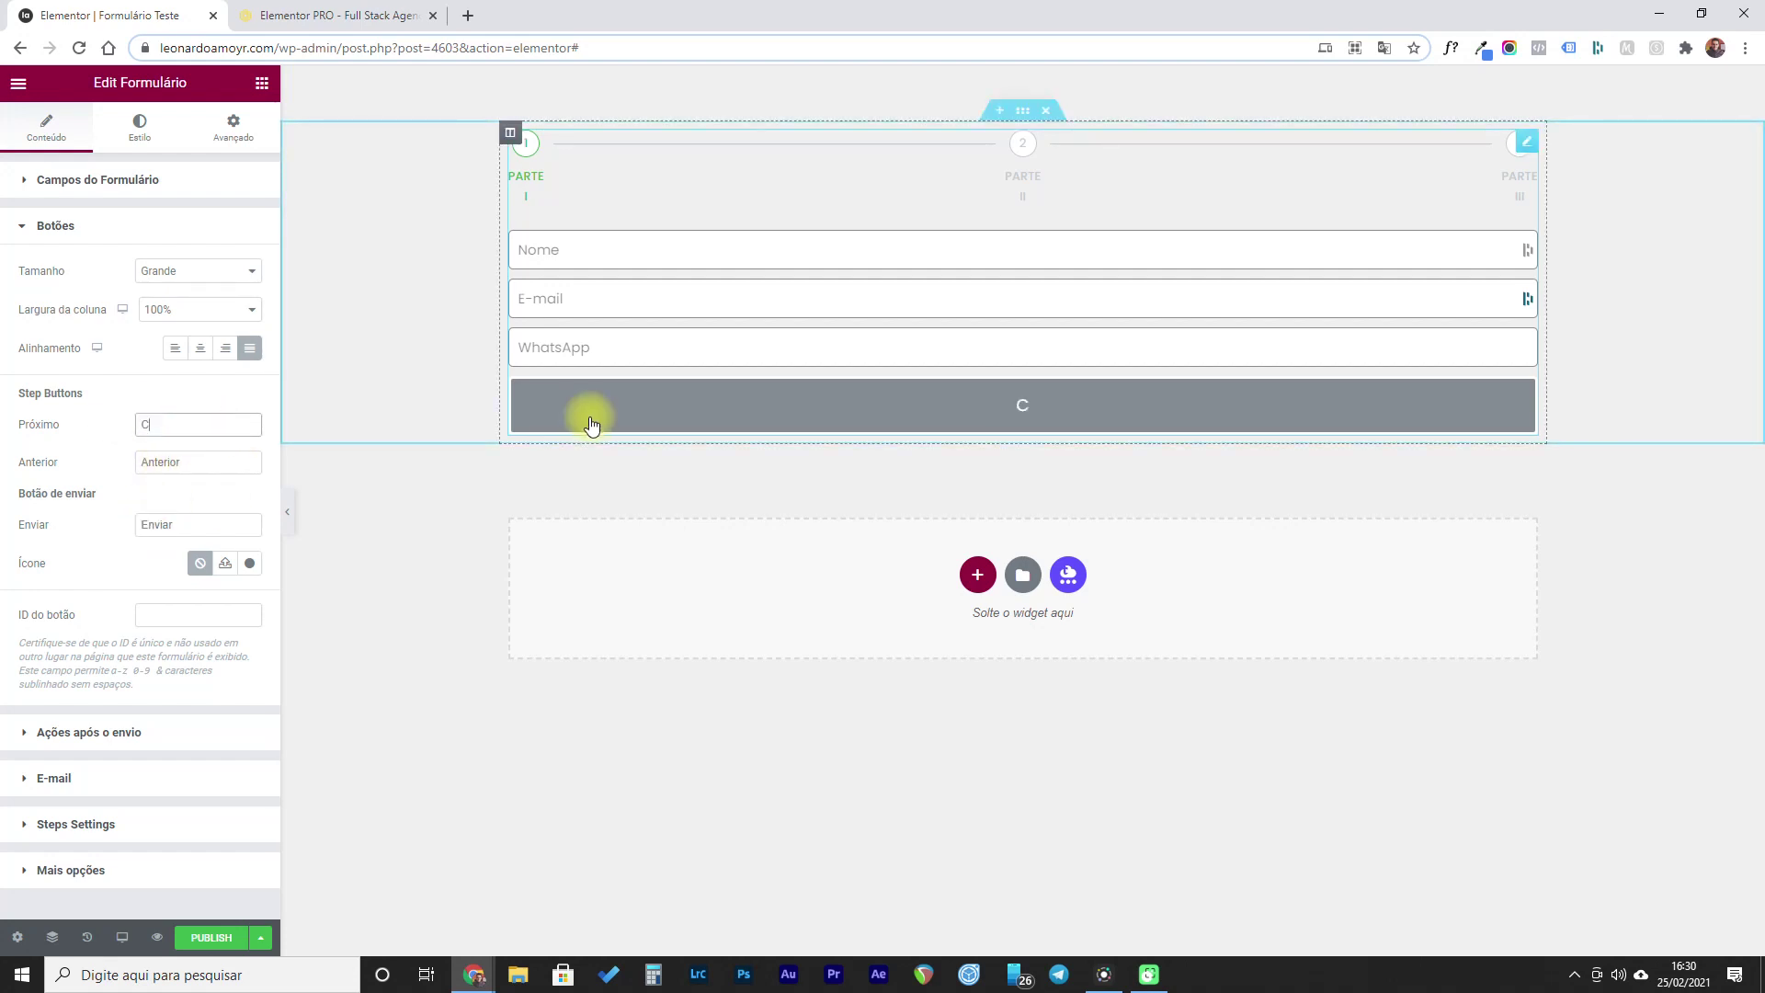
pyautogui.write('ontinuar')
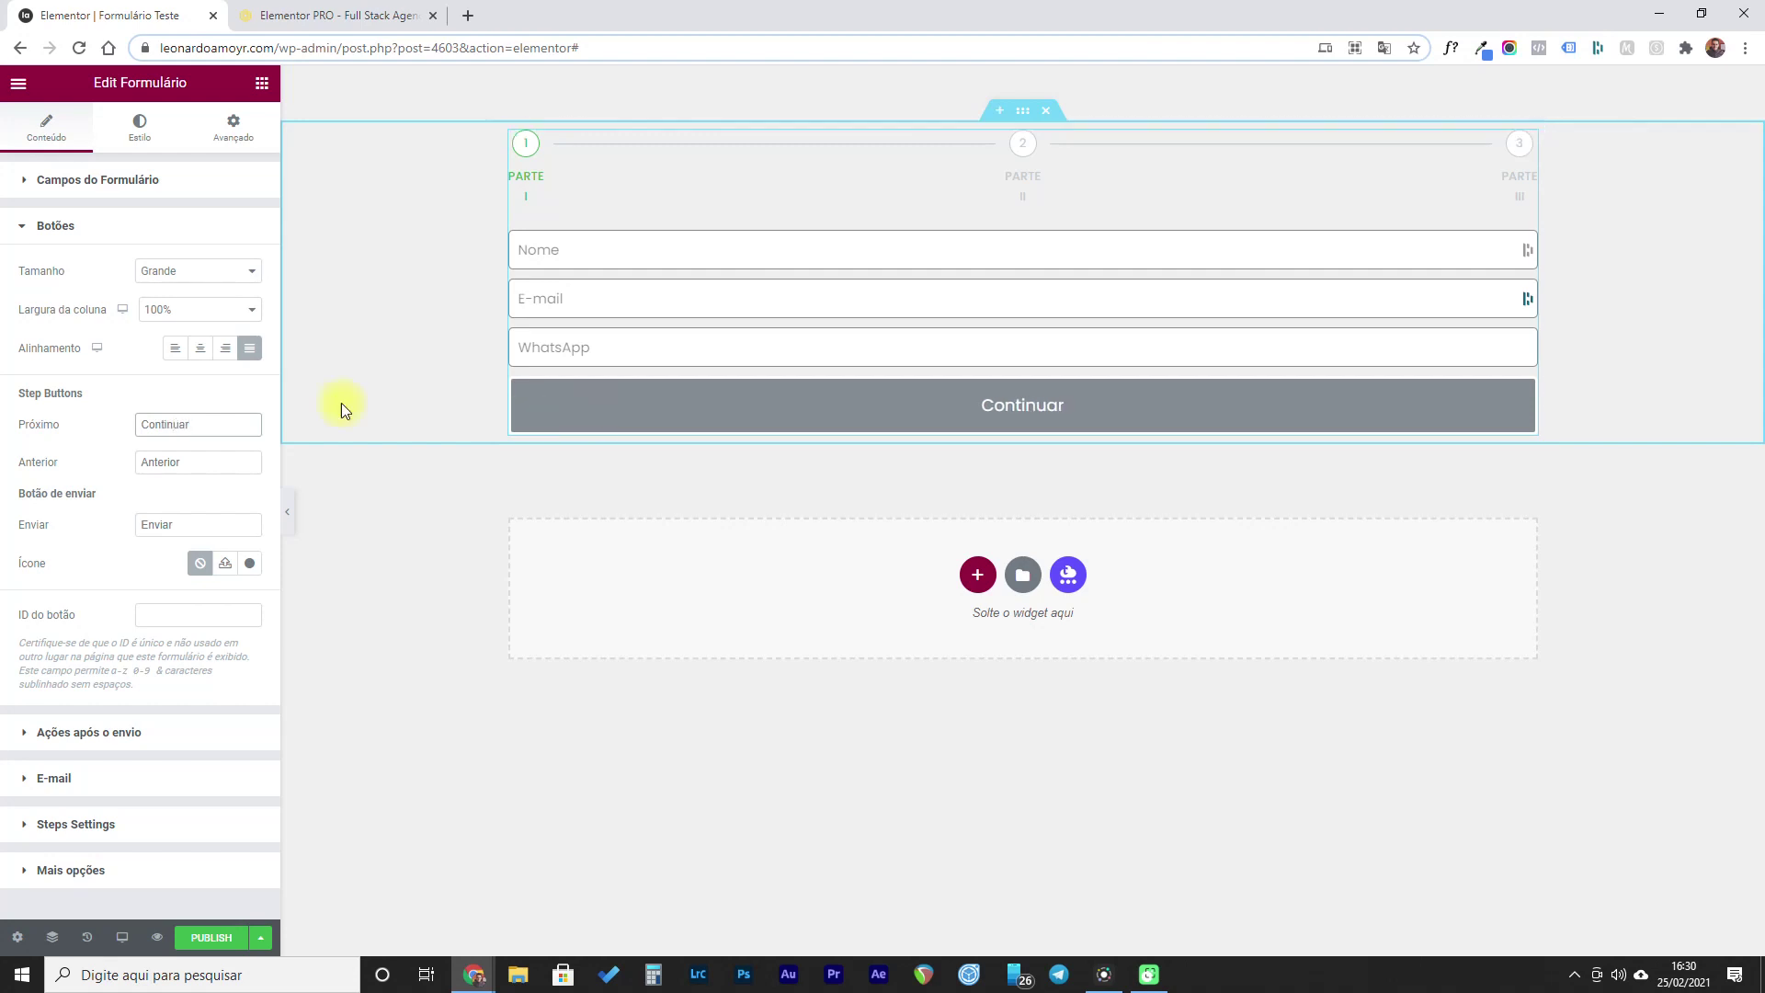
pyautogui.doubleClick(192, 469)
pyautogui.write('Volta')
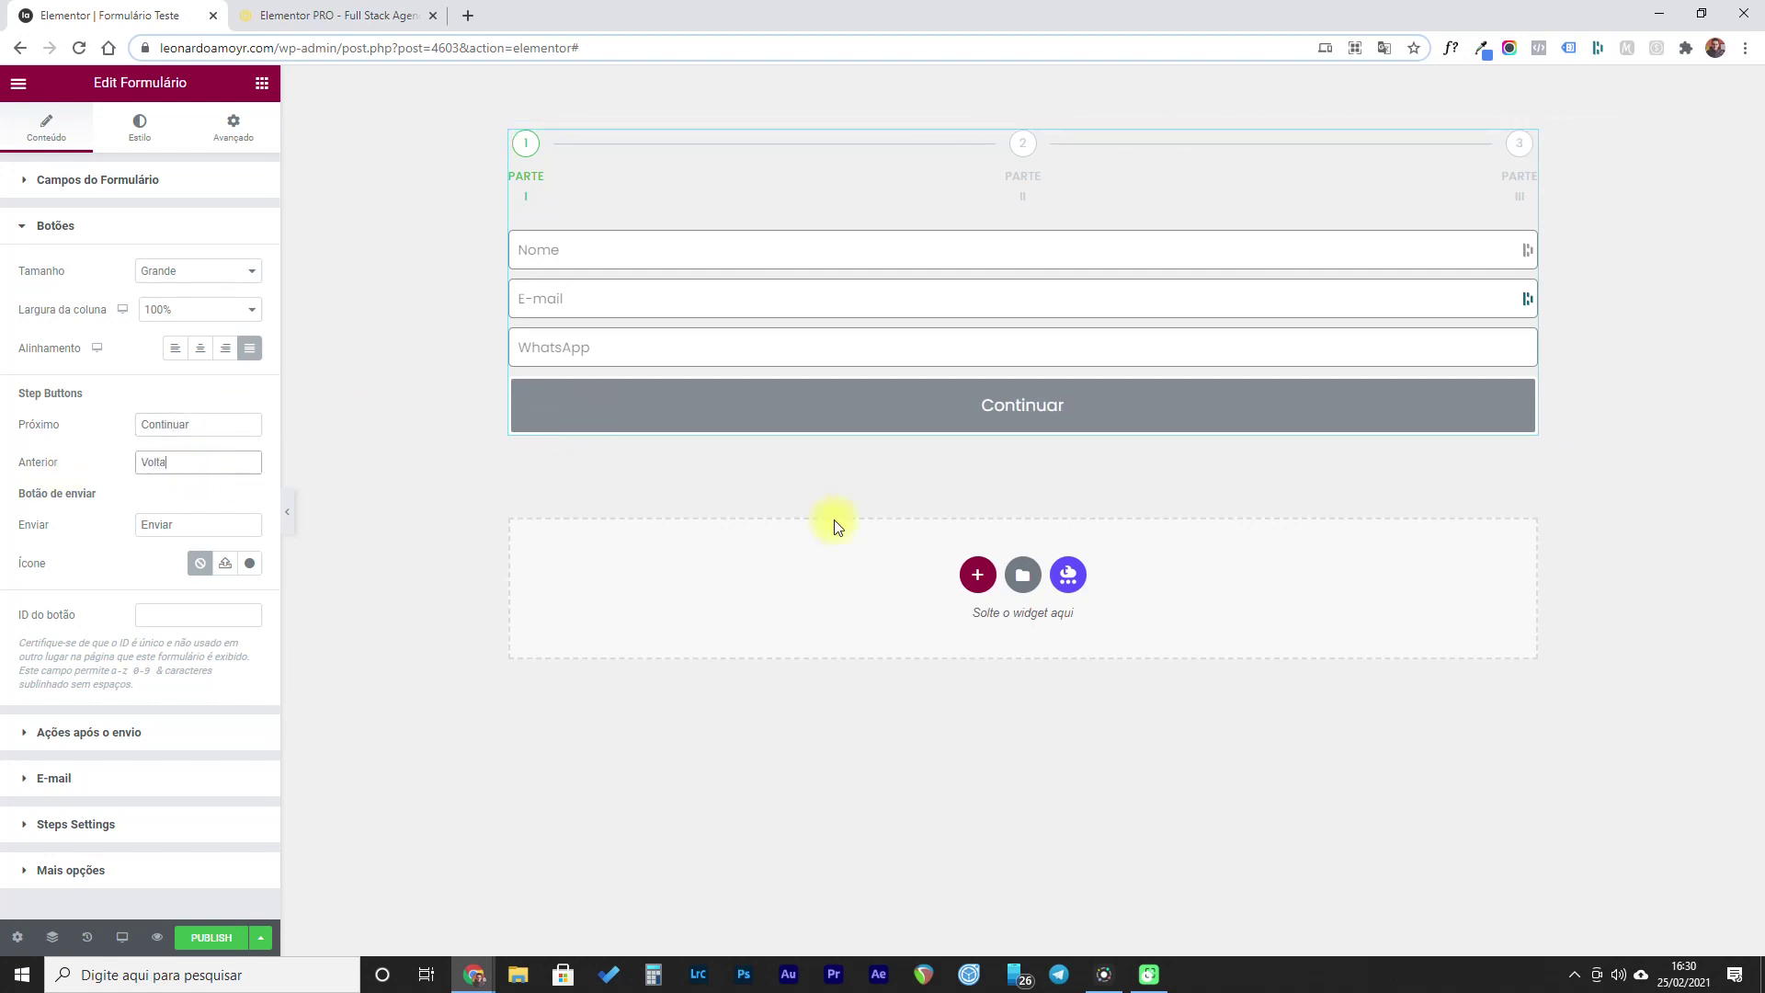
pyautogui.write('r')
pyautogui.click(189, 526)
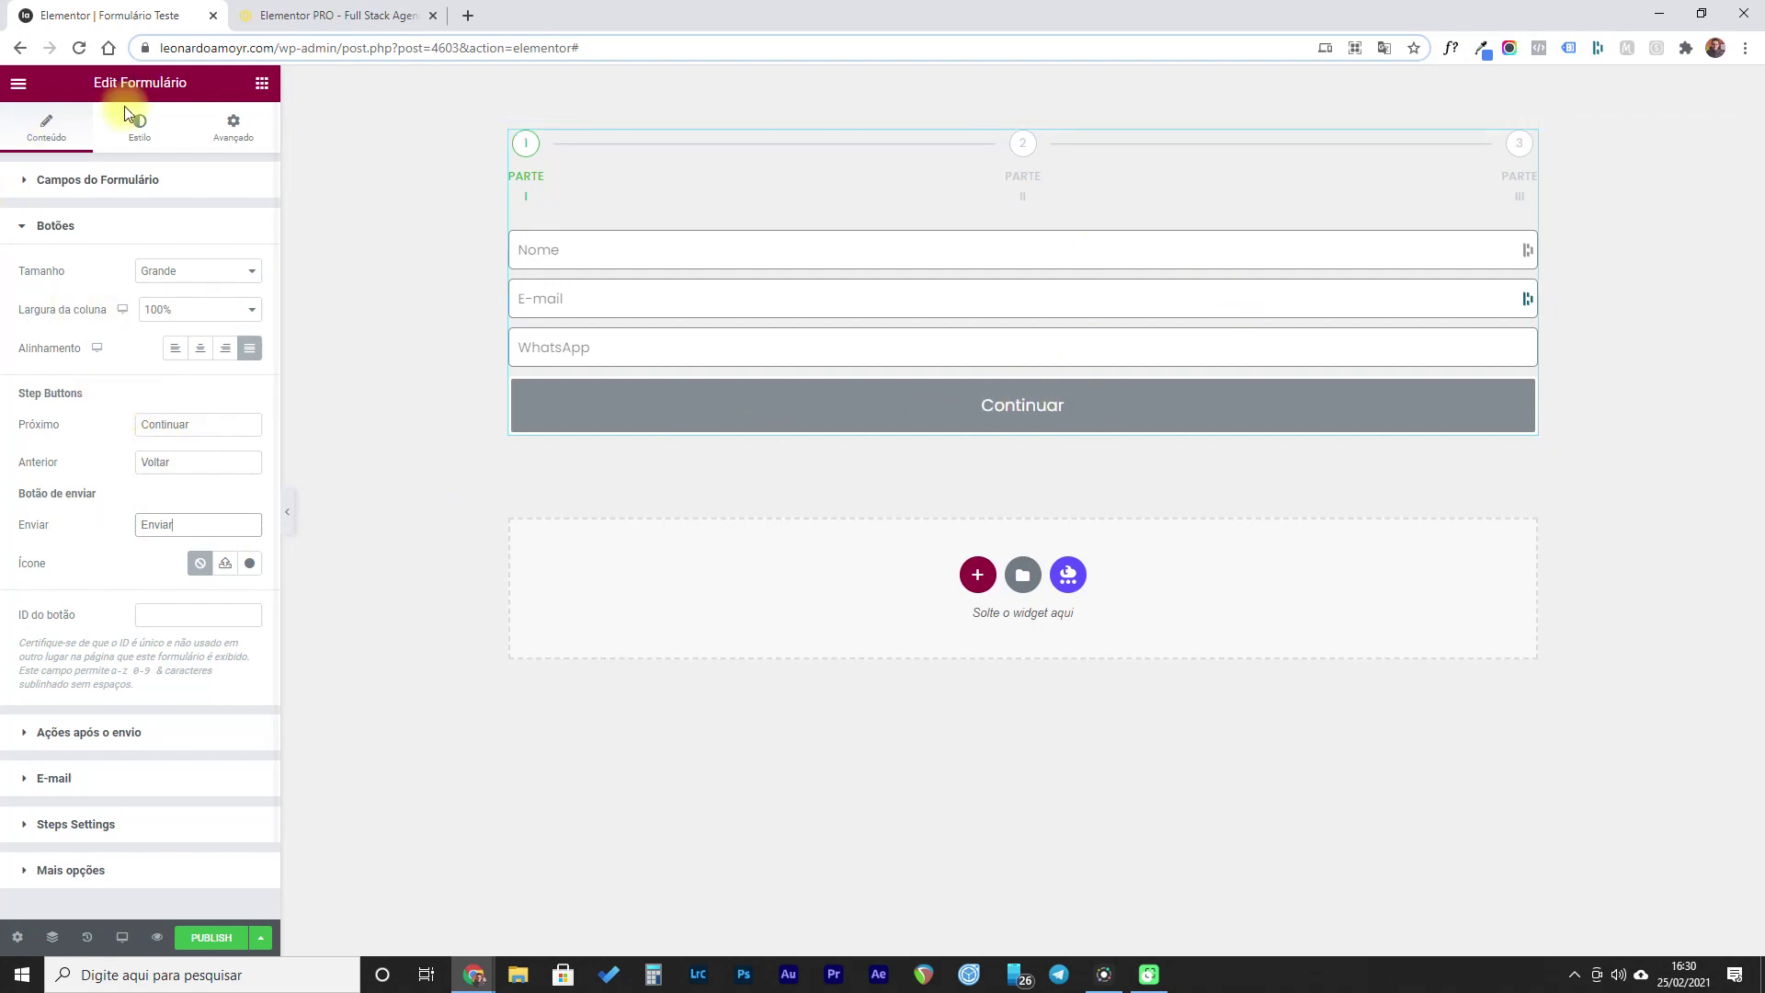
pyautogui.click(23, 226)
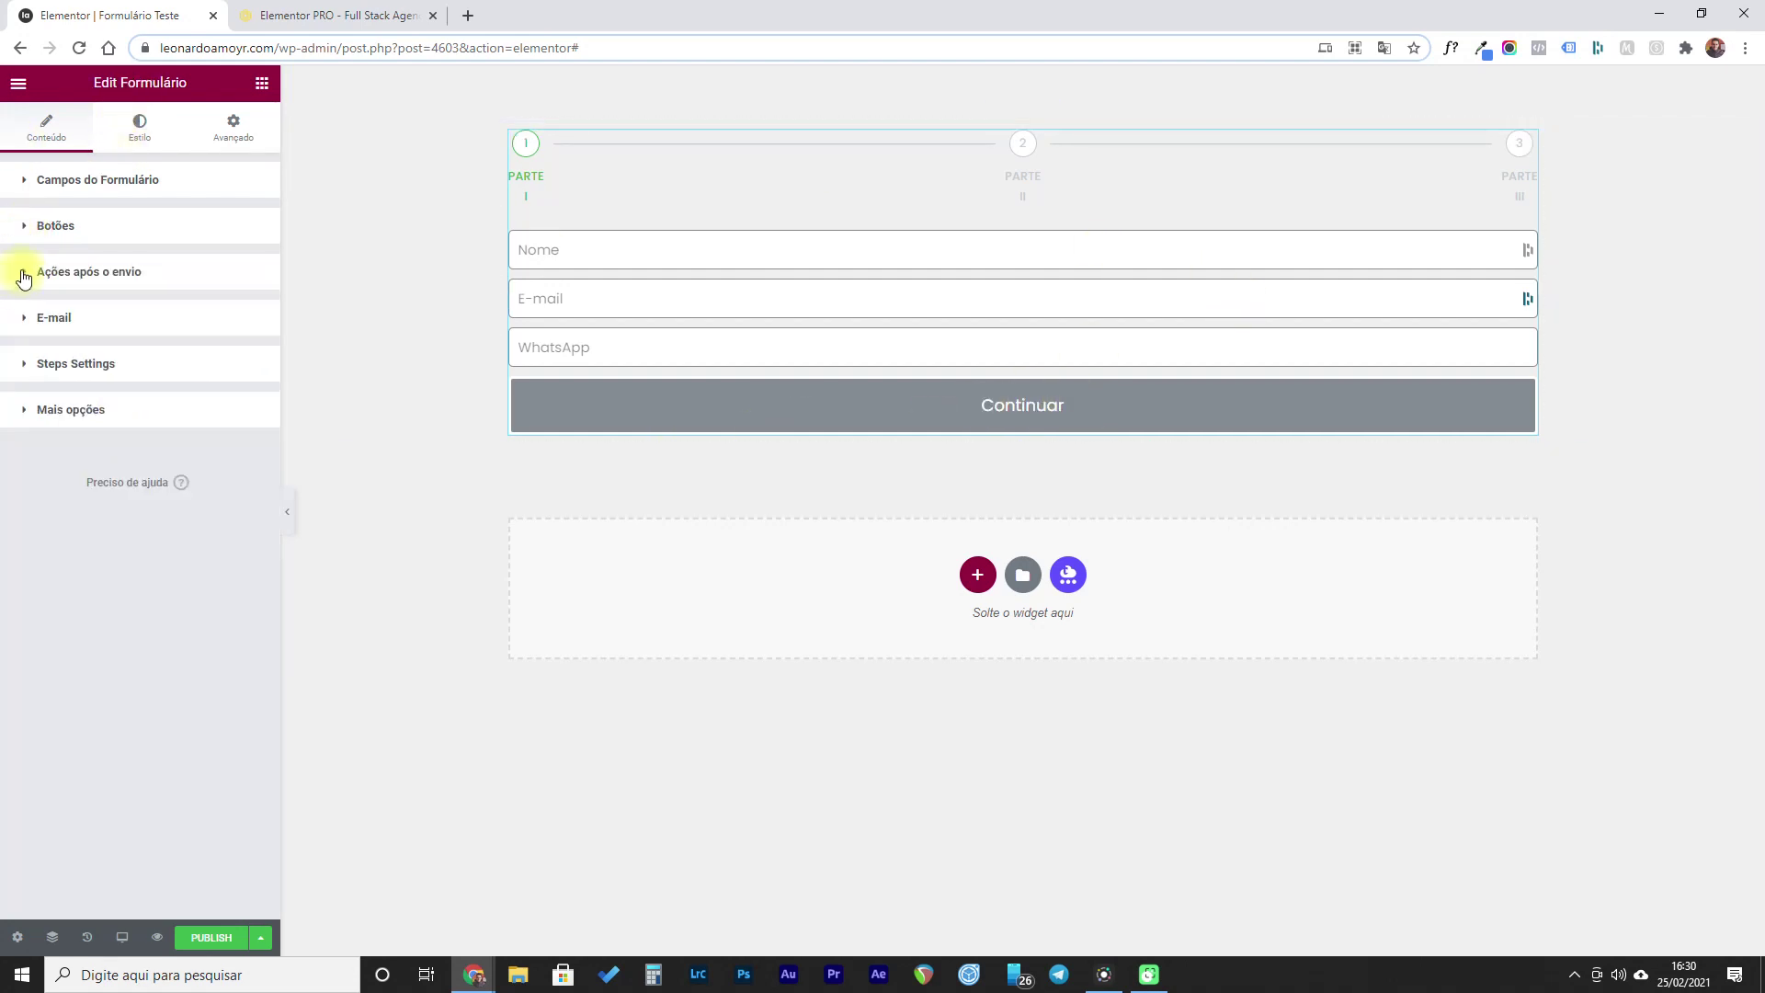
# - Check the actions after submission and set the notification e-mail's subject to "Nova mensagem do site"
pyautogui.click(22, 273)
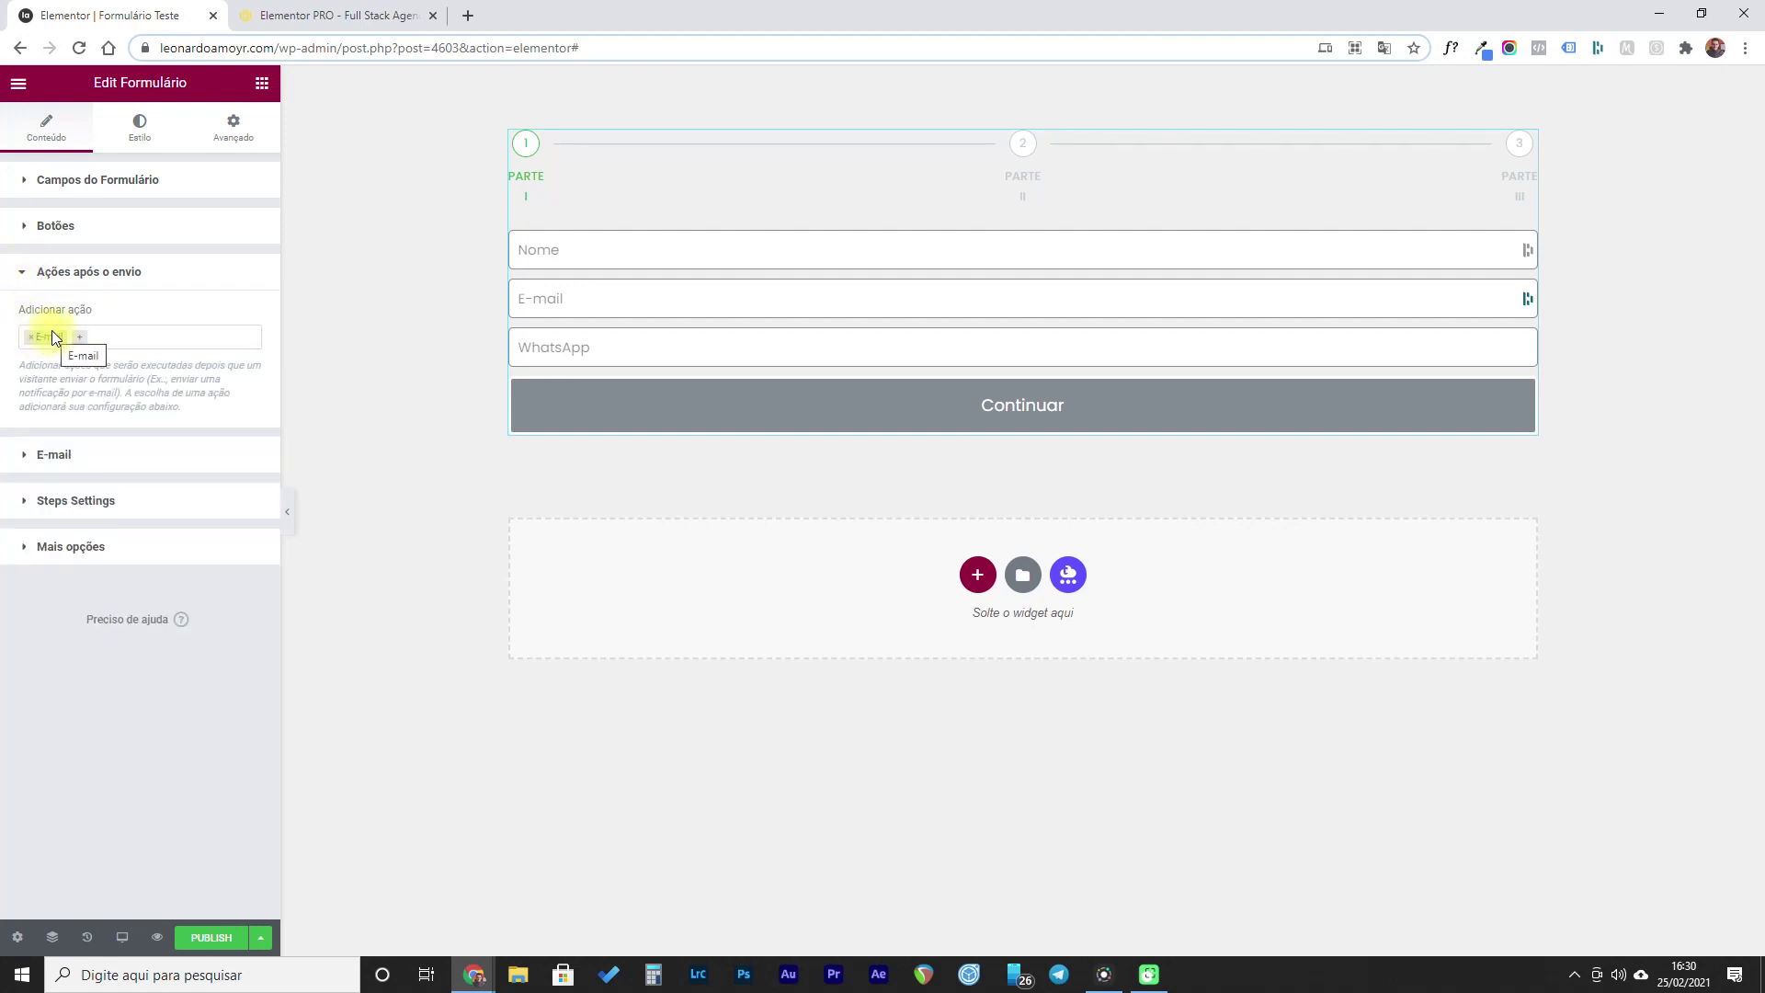
pyautogui.click(24, 457)
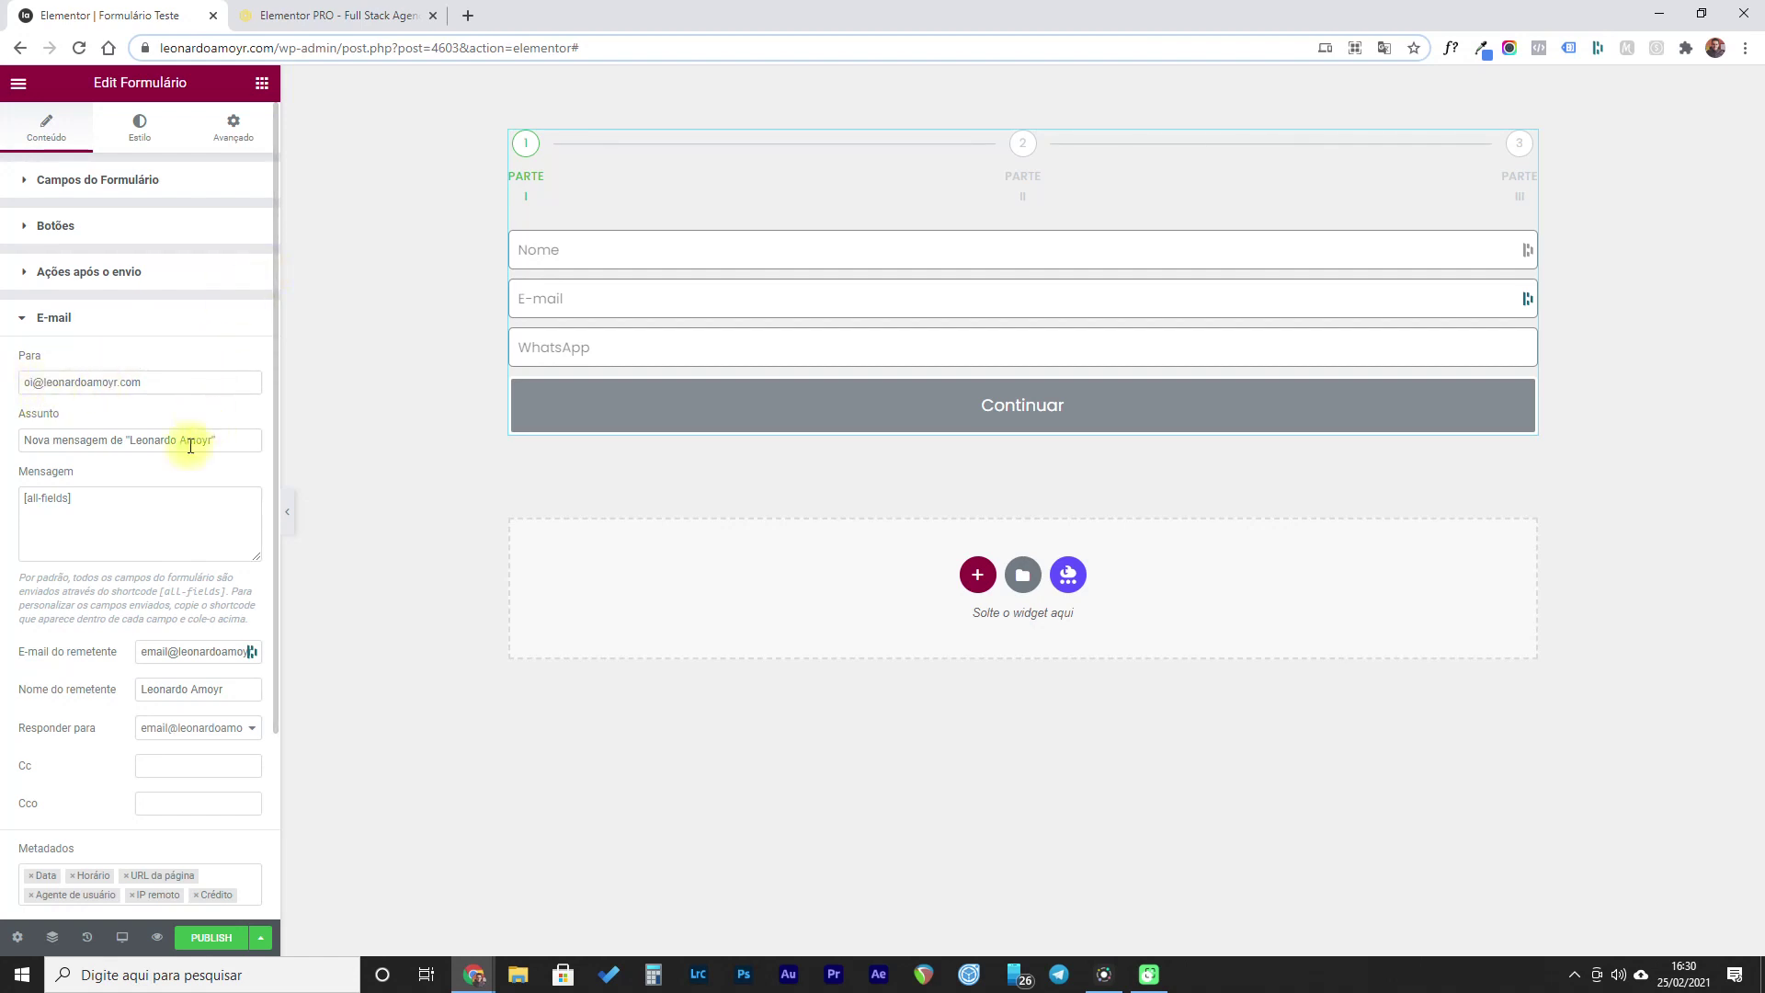
pyautogui.click(237, 439)
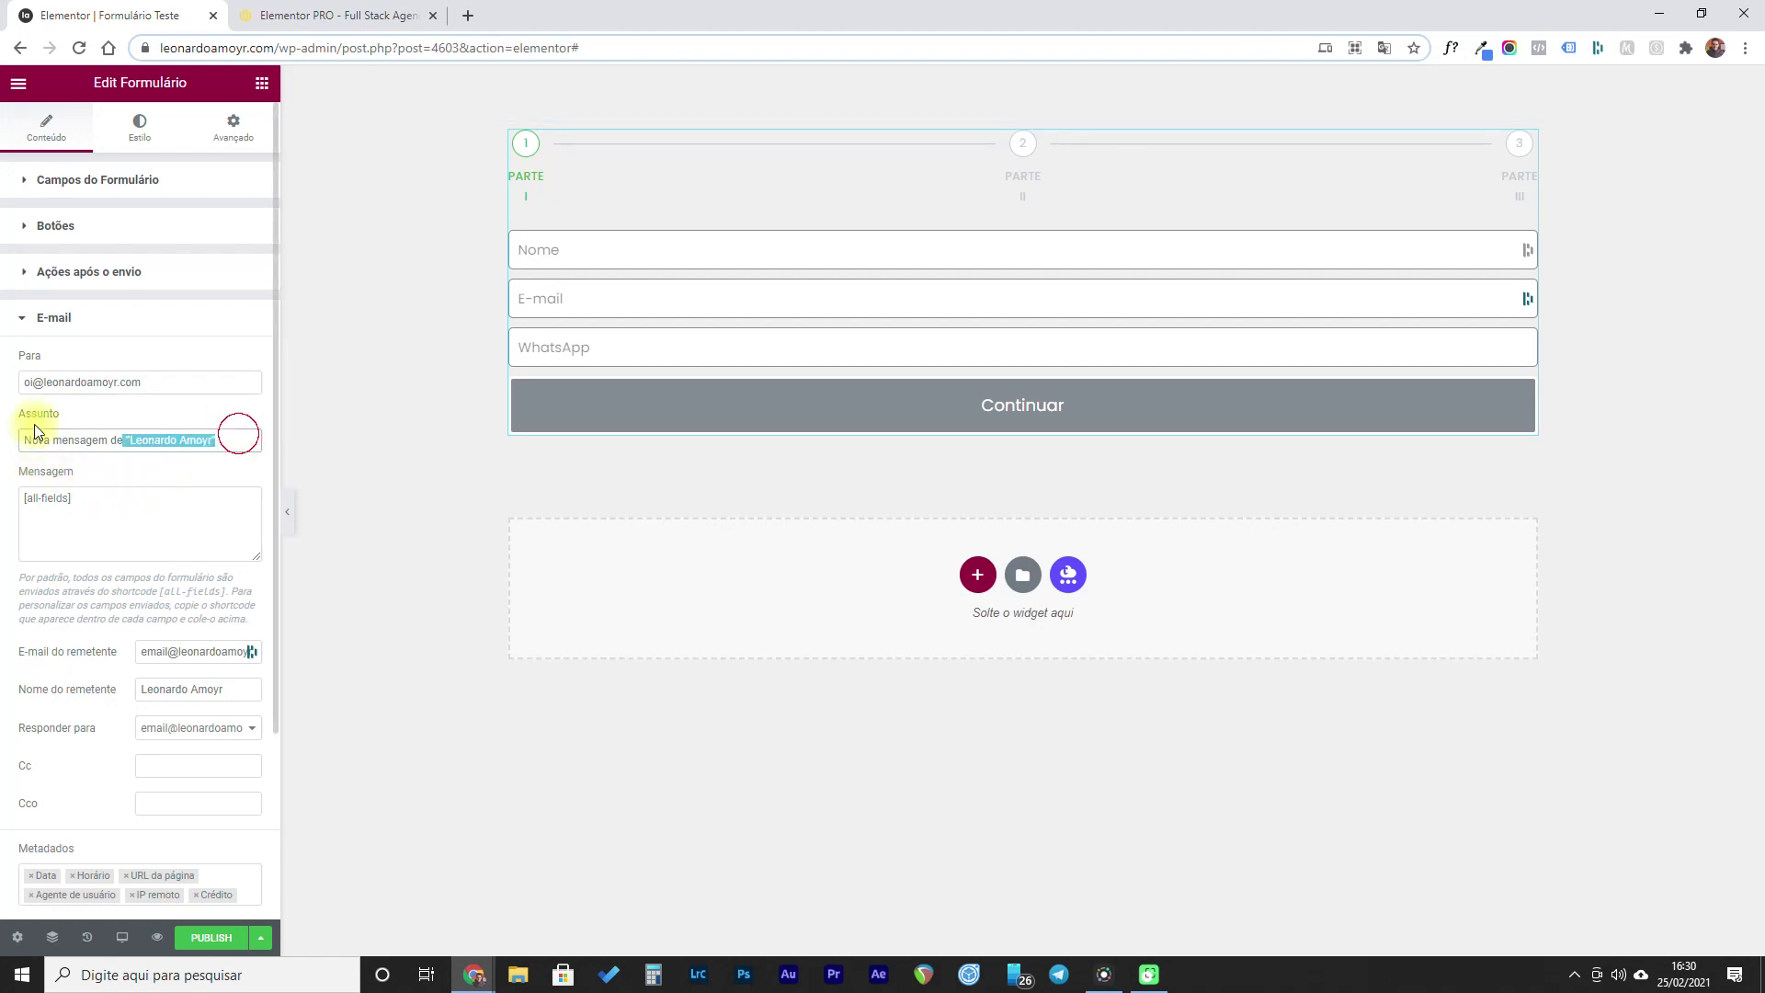
pyautogui.hotkey('ctrl', 'a')
pyautogui.write('N')
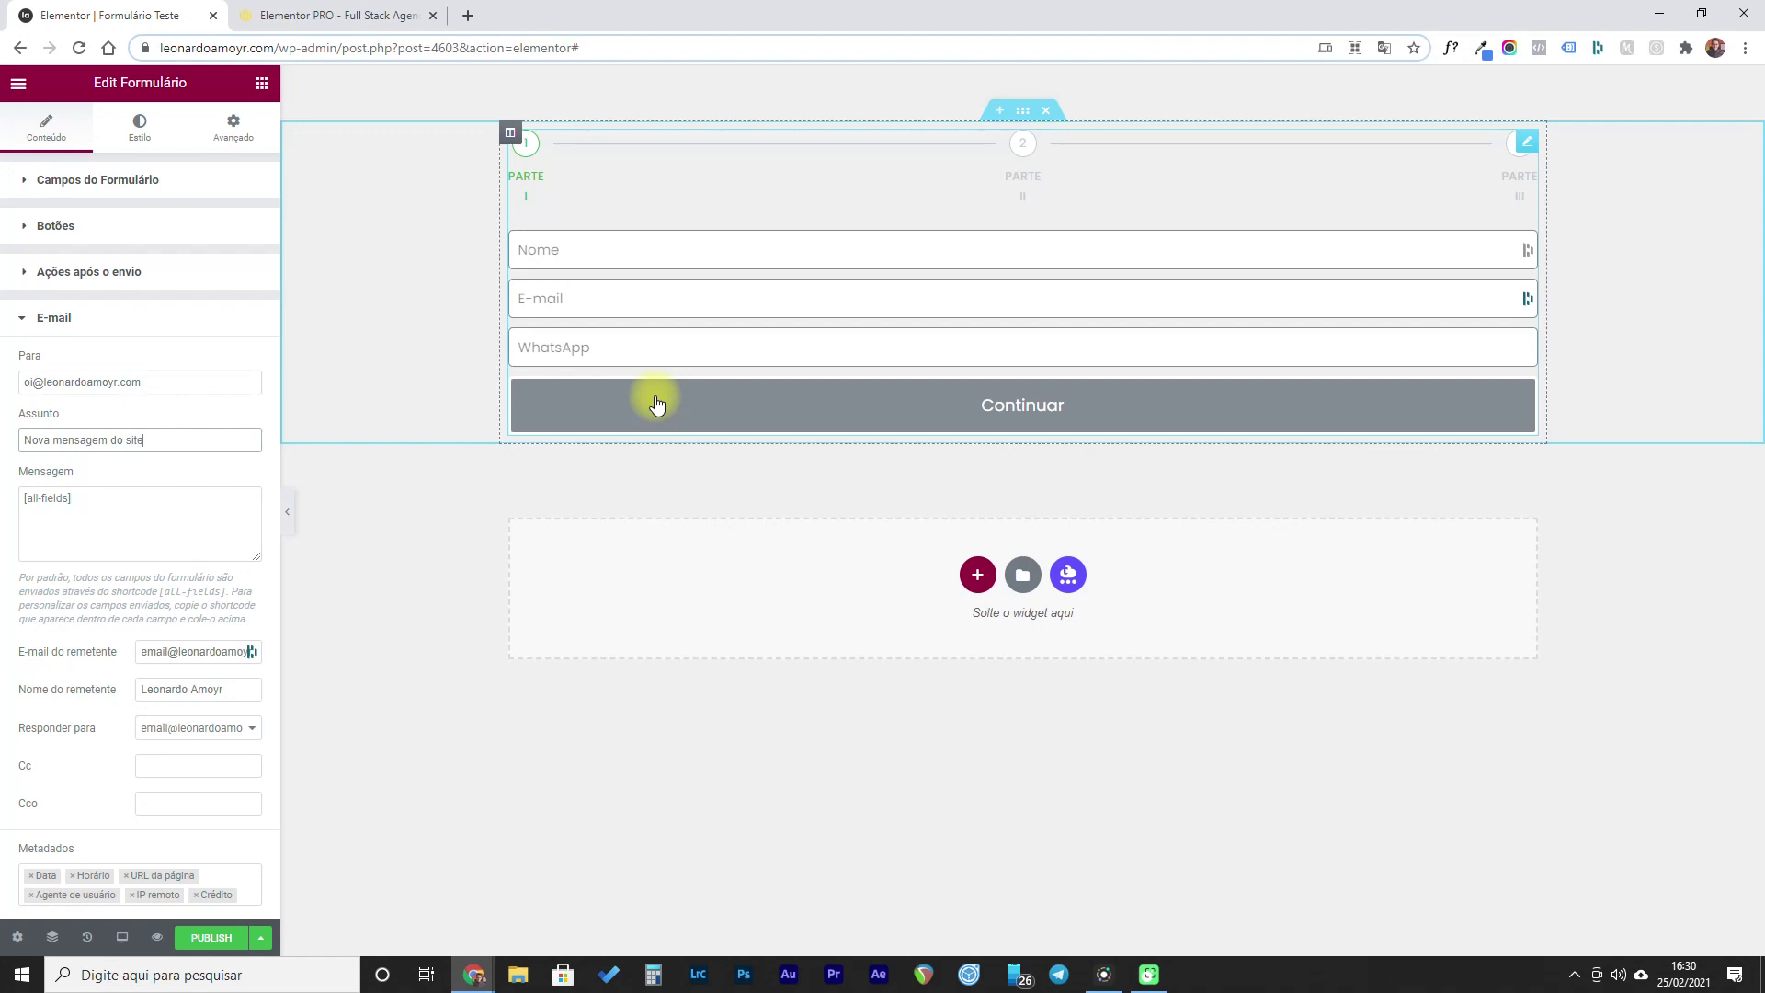
# - Change the part before the @ in the sender's e-mail address to "site"
pyautogui.scroll(-1, 258, 483)
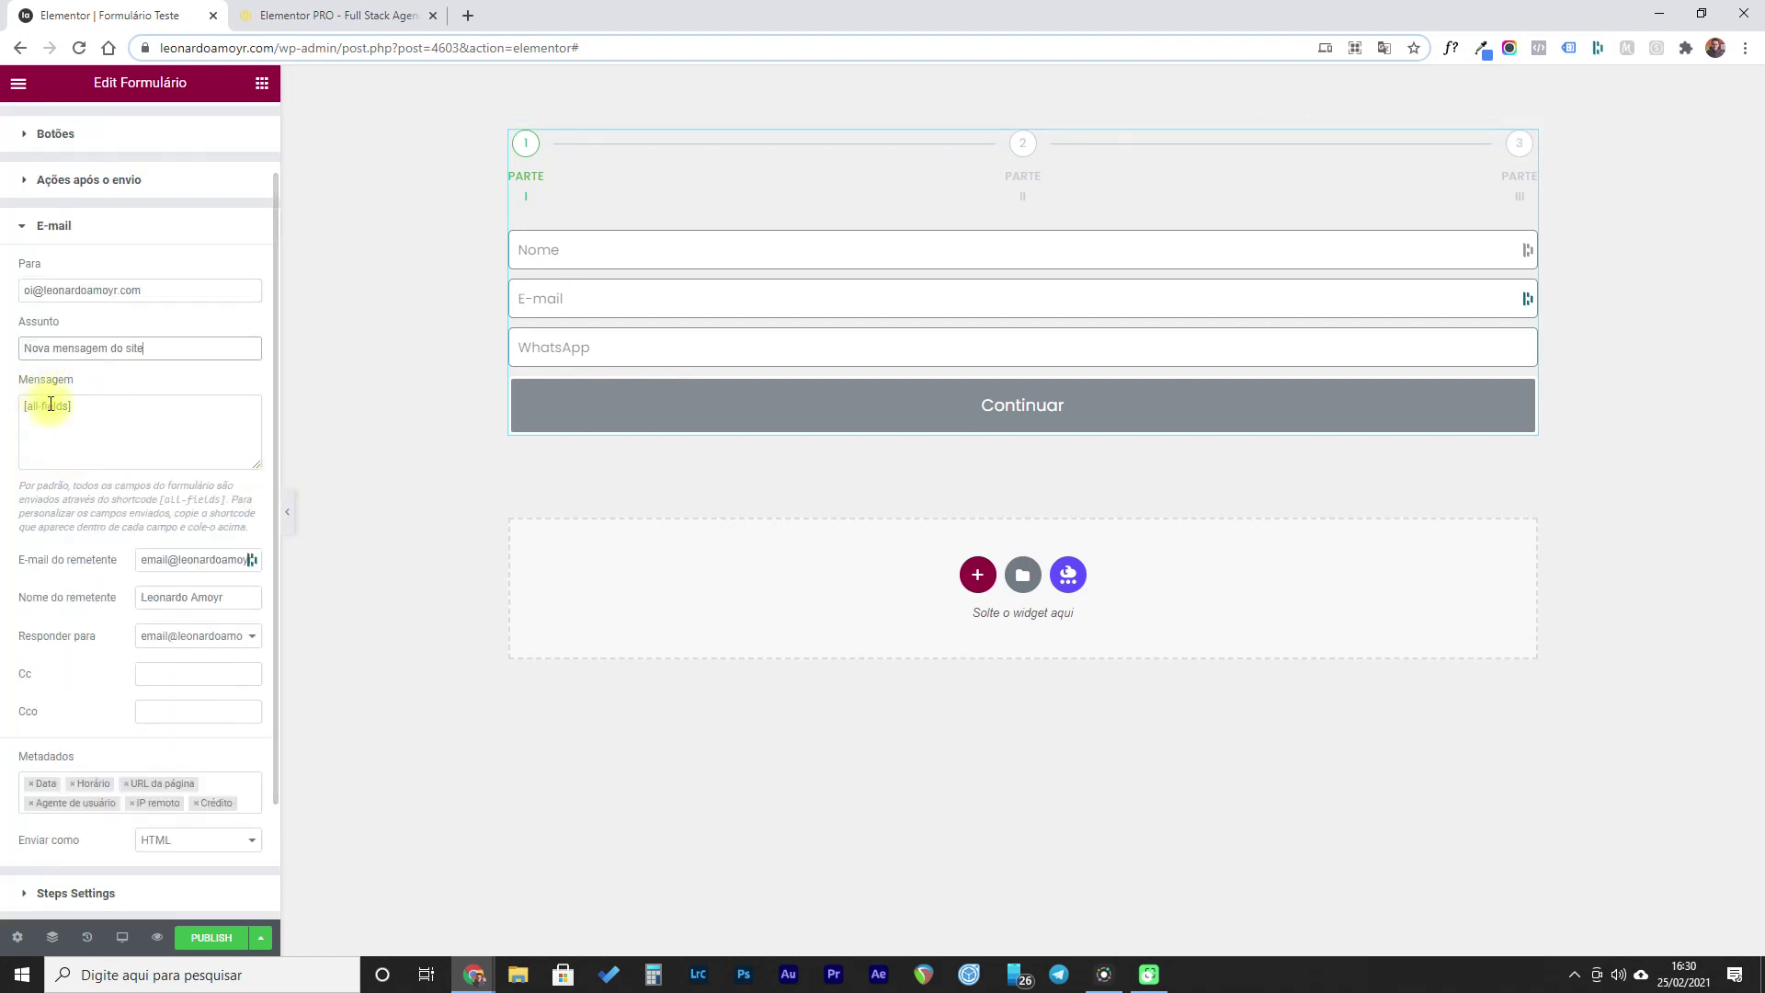
pyautogui.scroll(-2, 67, 432)
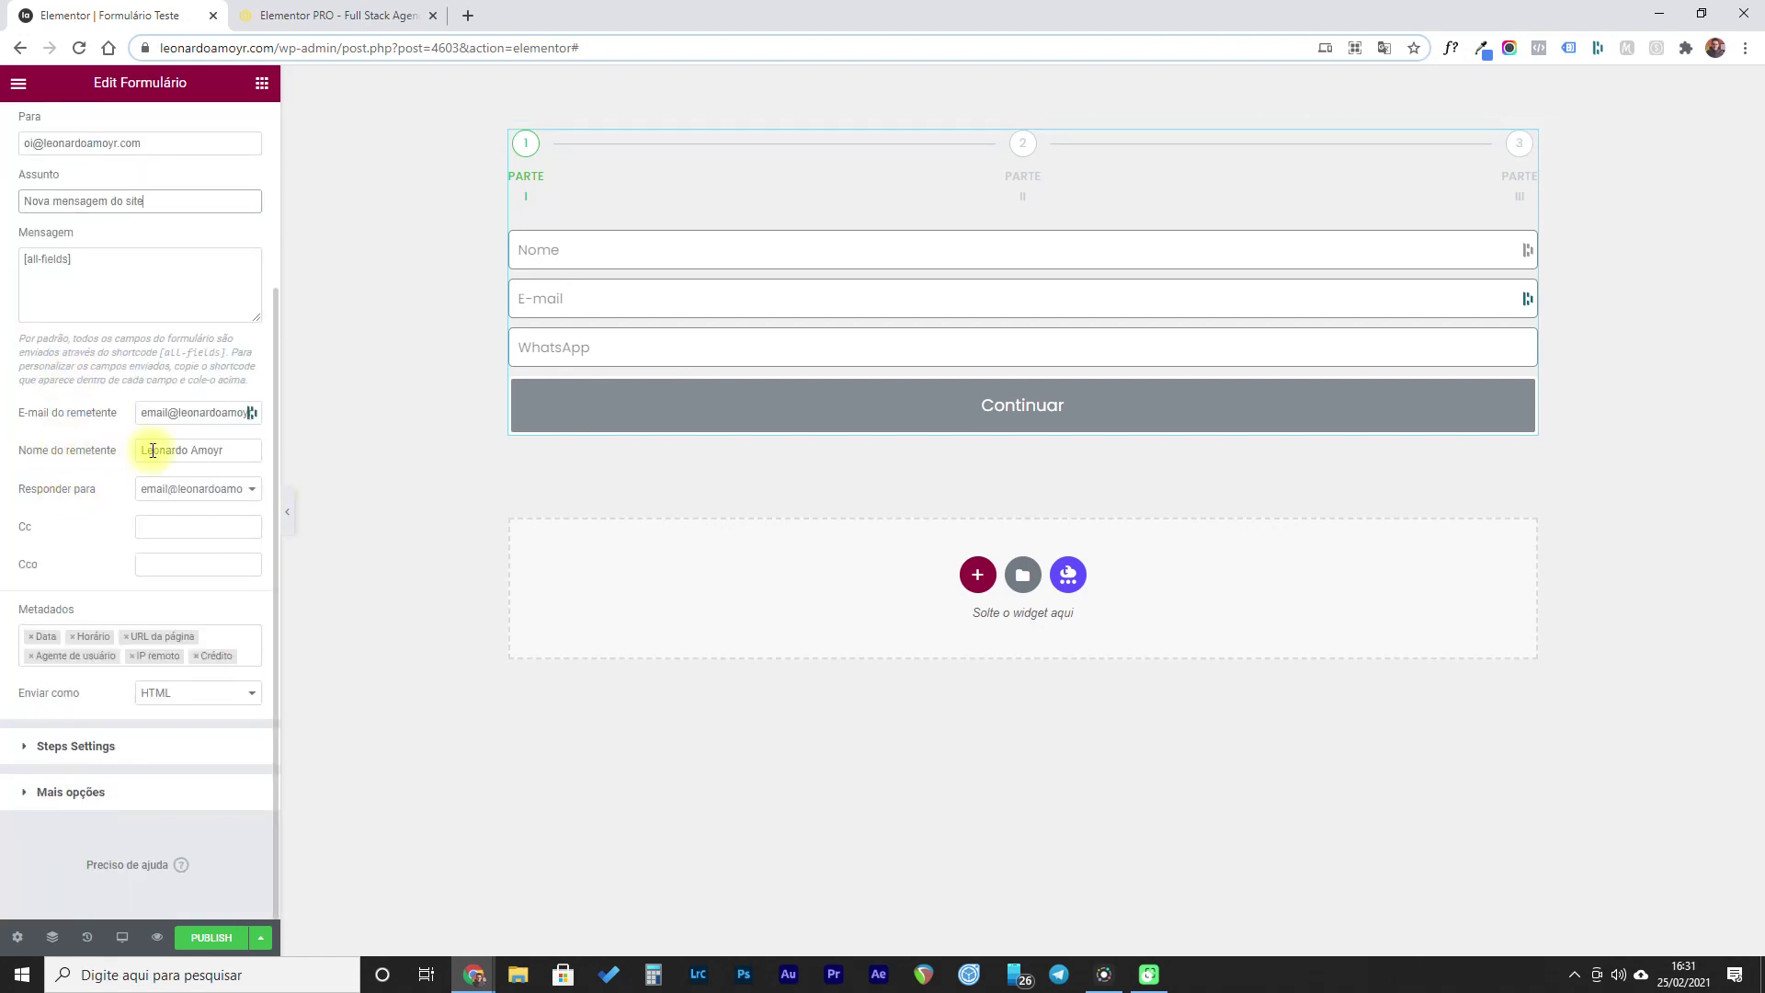
pyautogui.click(171, 415)
pyautogui.doubleClick(169, 415)
pyautogui.write('site')
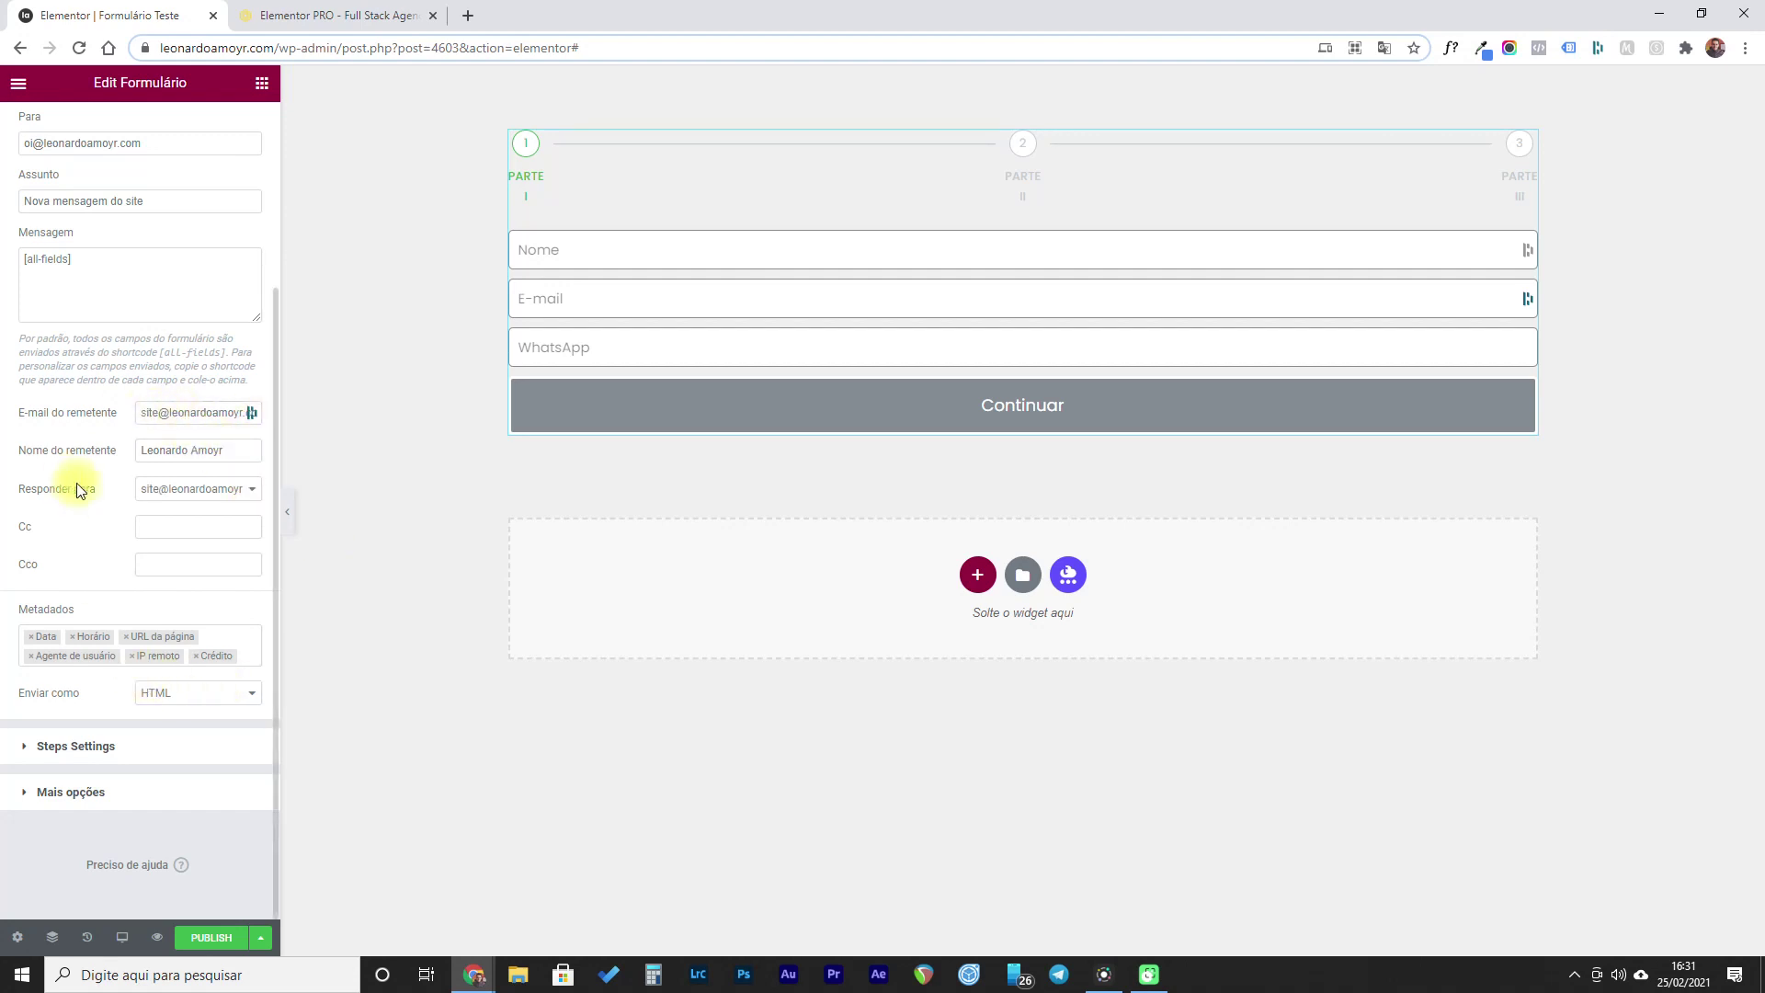
# - Set the sender name to "Contato do Site" and make replies go to Campo E-mail
pyautogui.moveTo(226, 451); pyautogui.dragTo(68, 468)
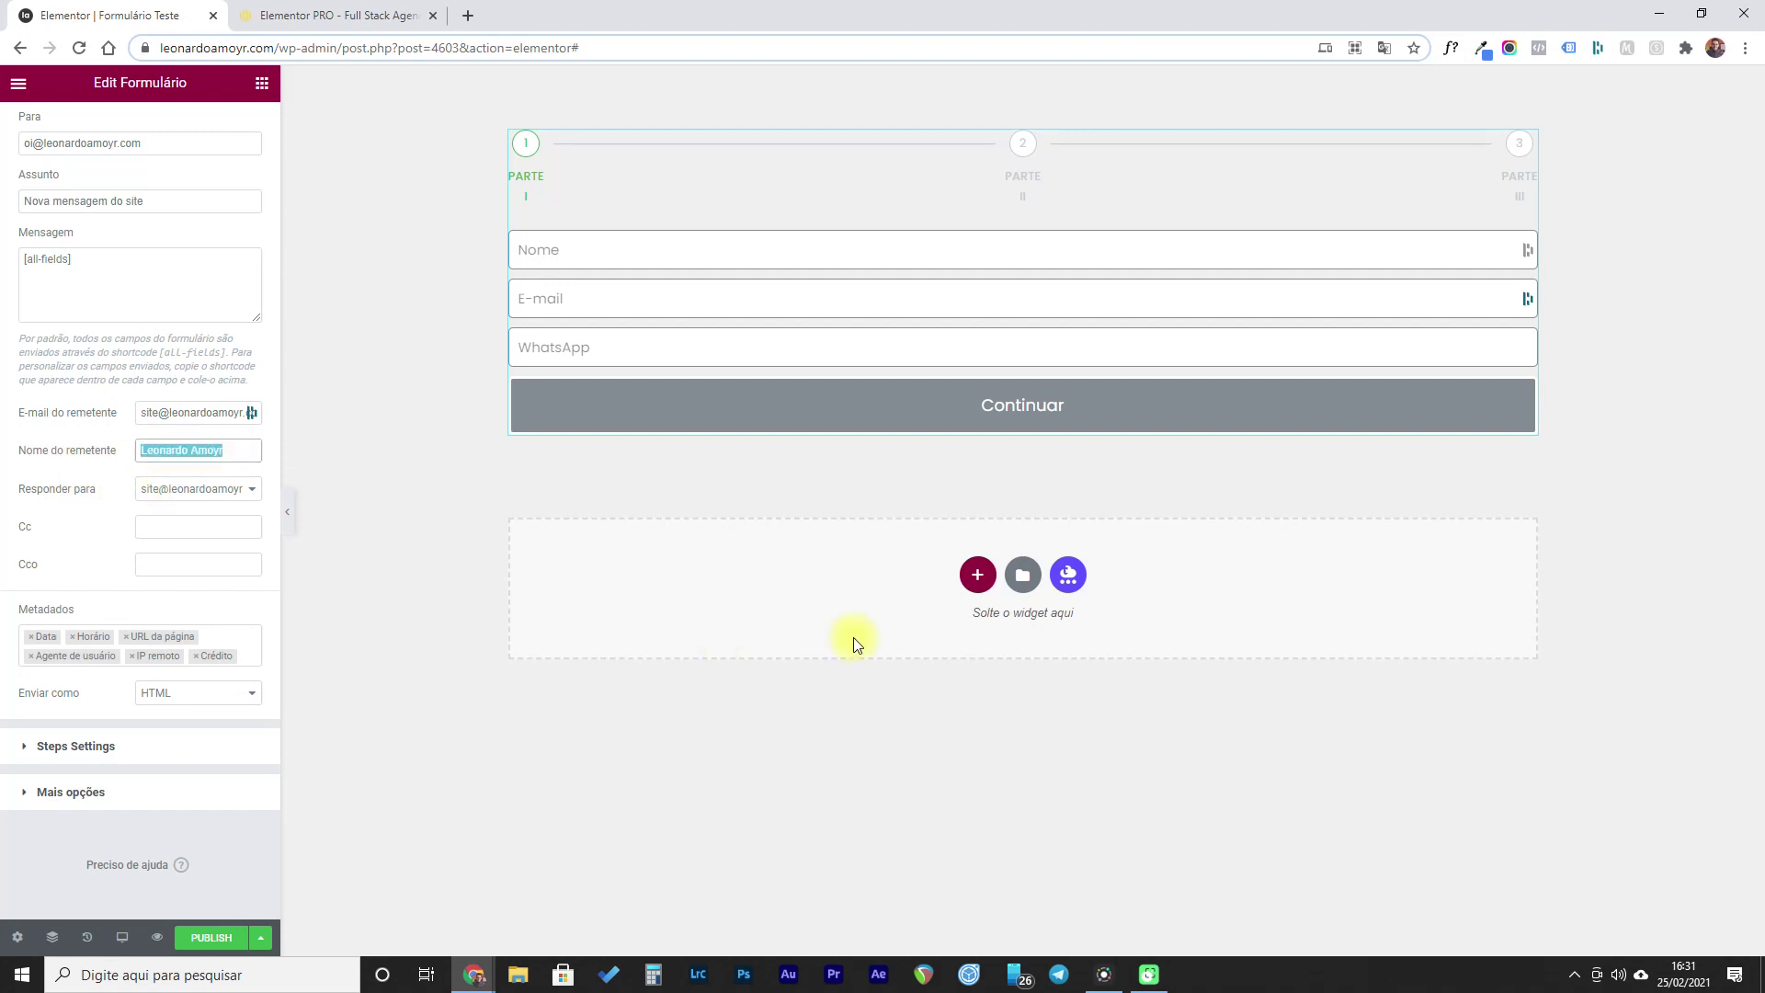
pyautogui.write('Contato do Site')
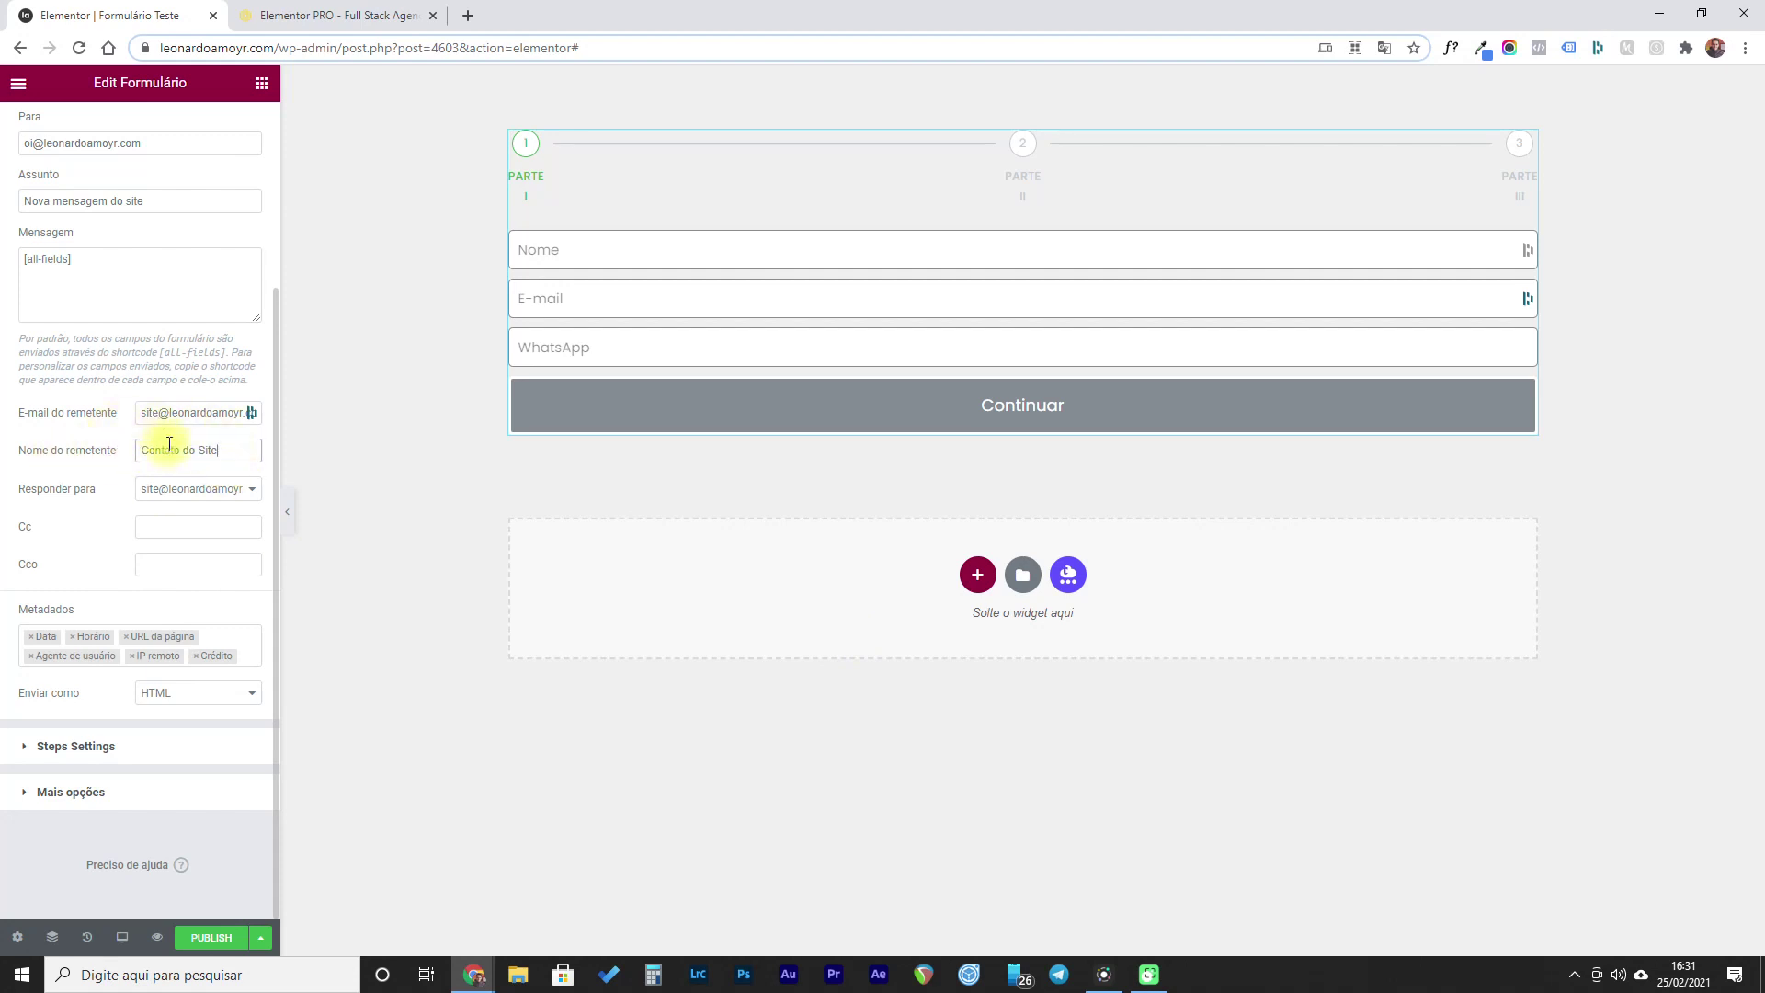
pyautogui.click(168, 500)
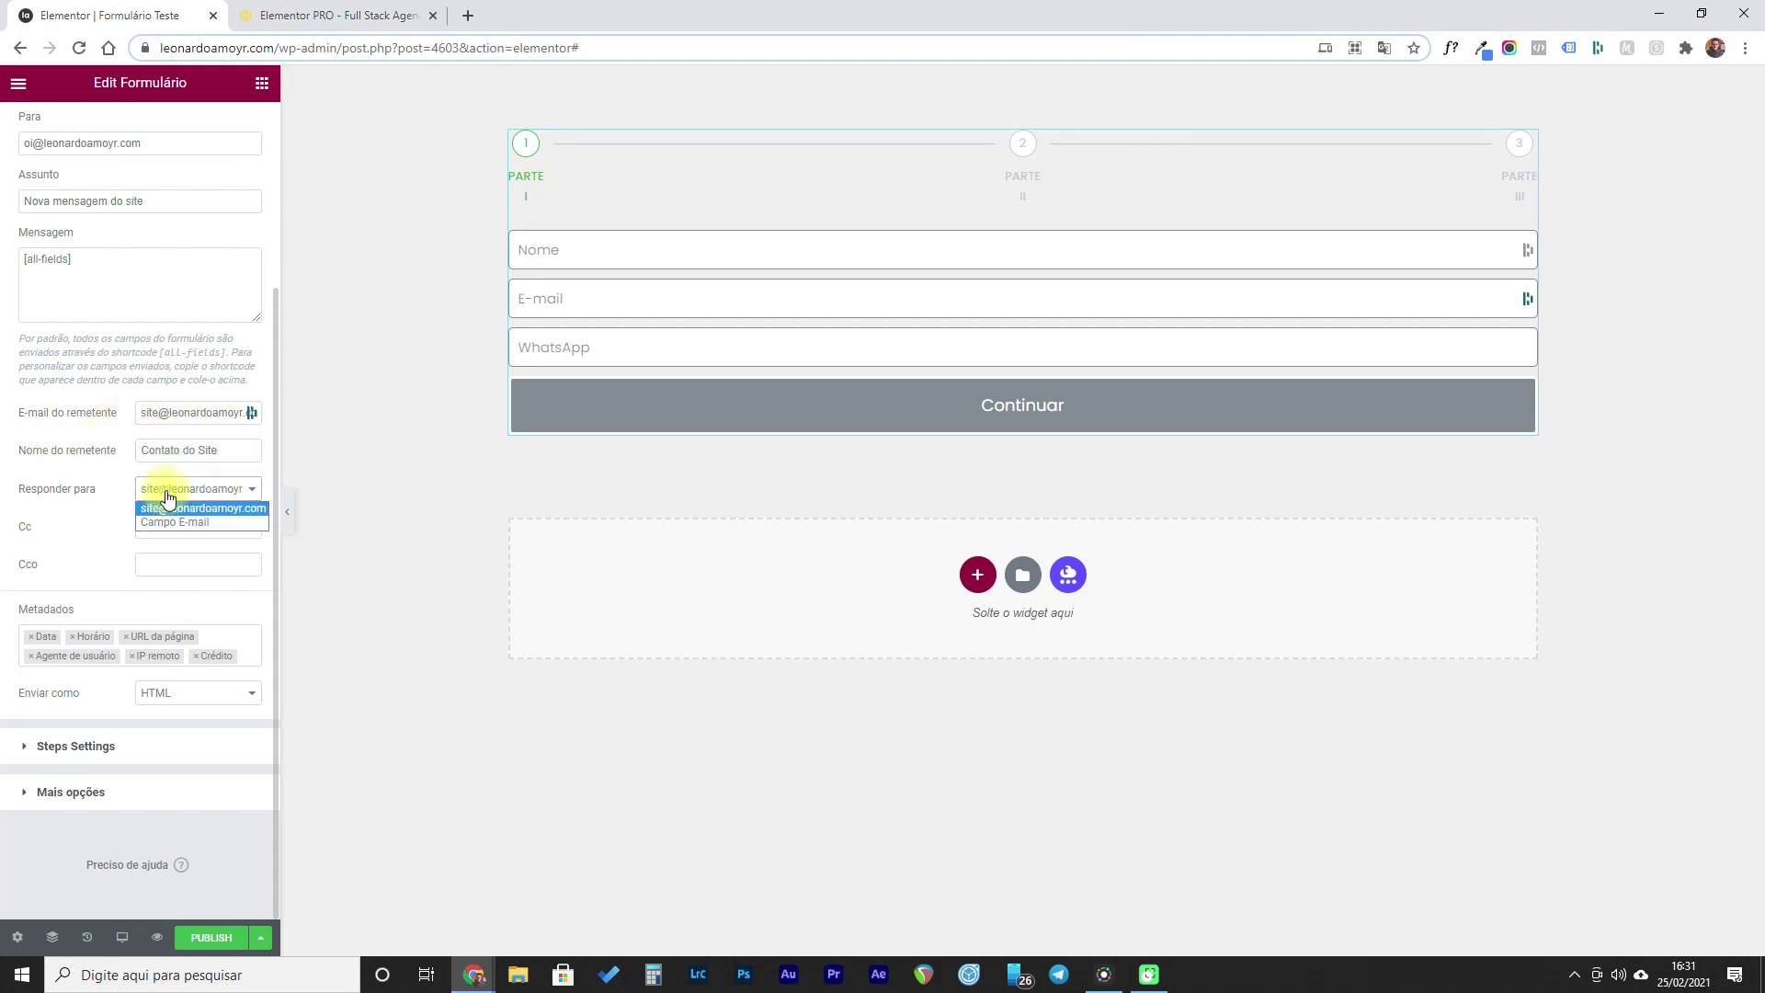
pyautogui.click(167, 522)
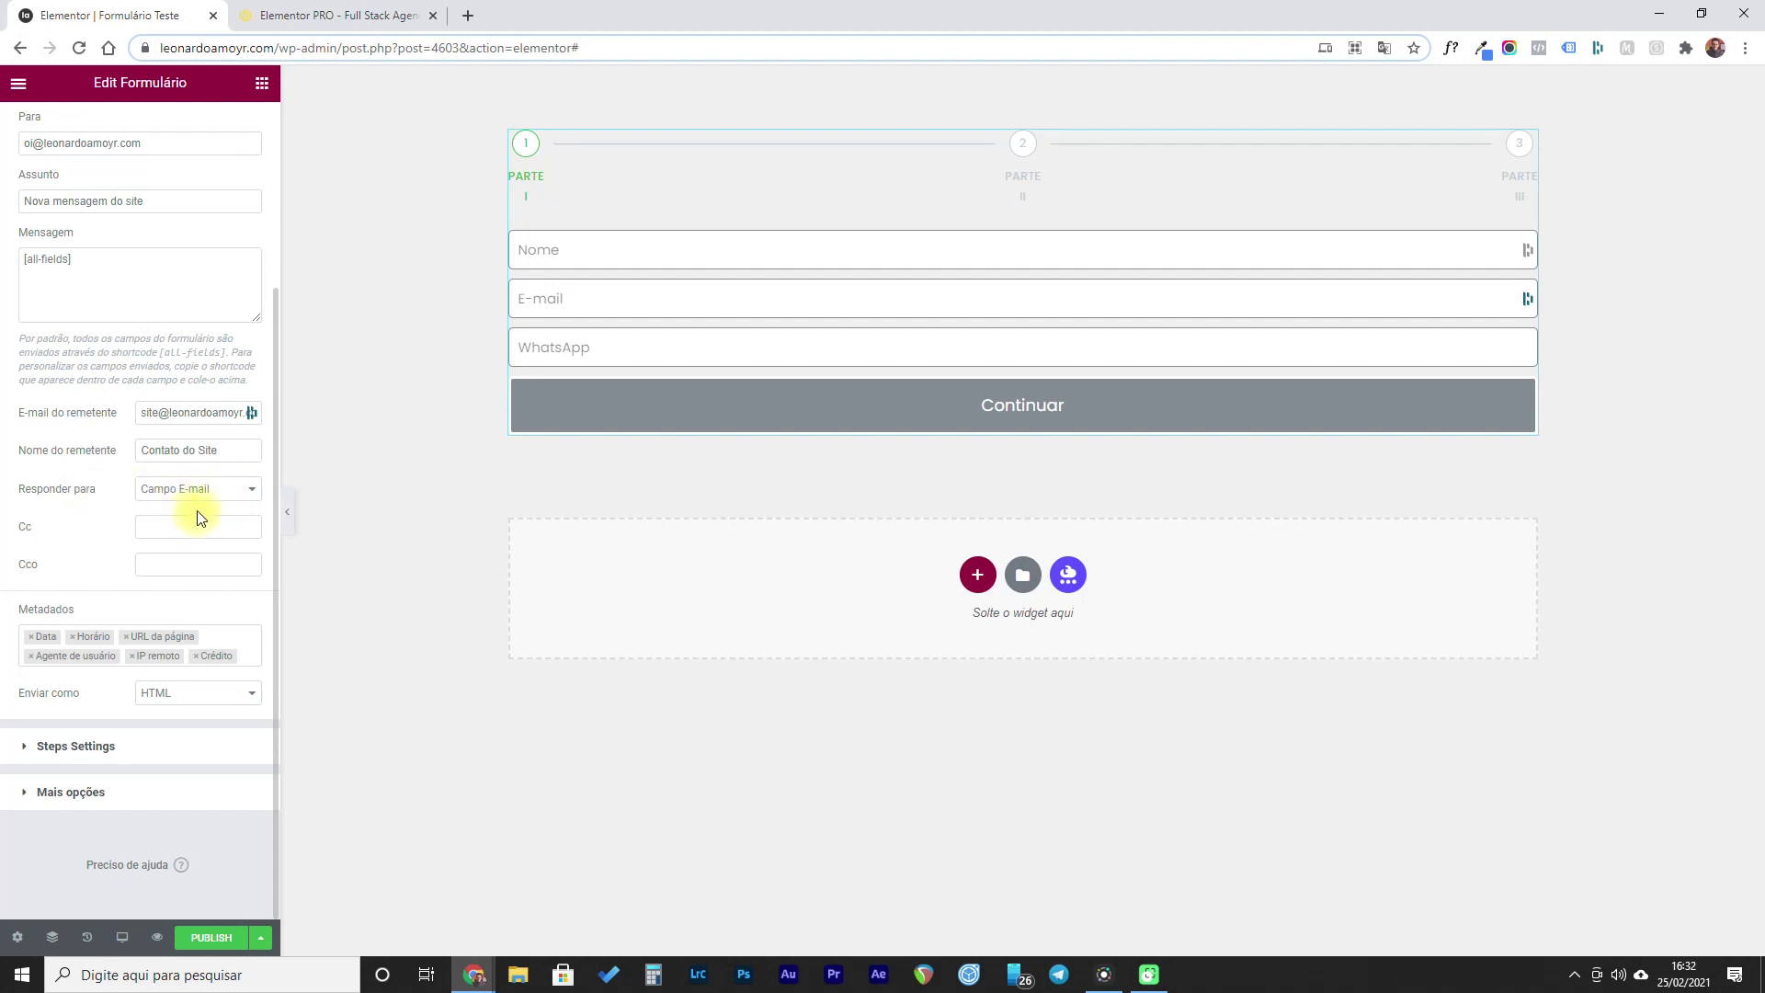
# - Set the type of the form's step indicator to Number
pyautogui.click(25, 752)
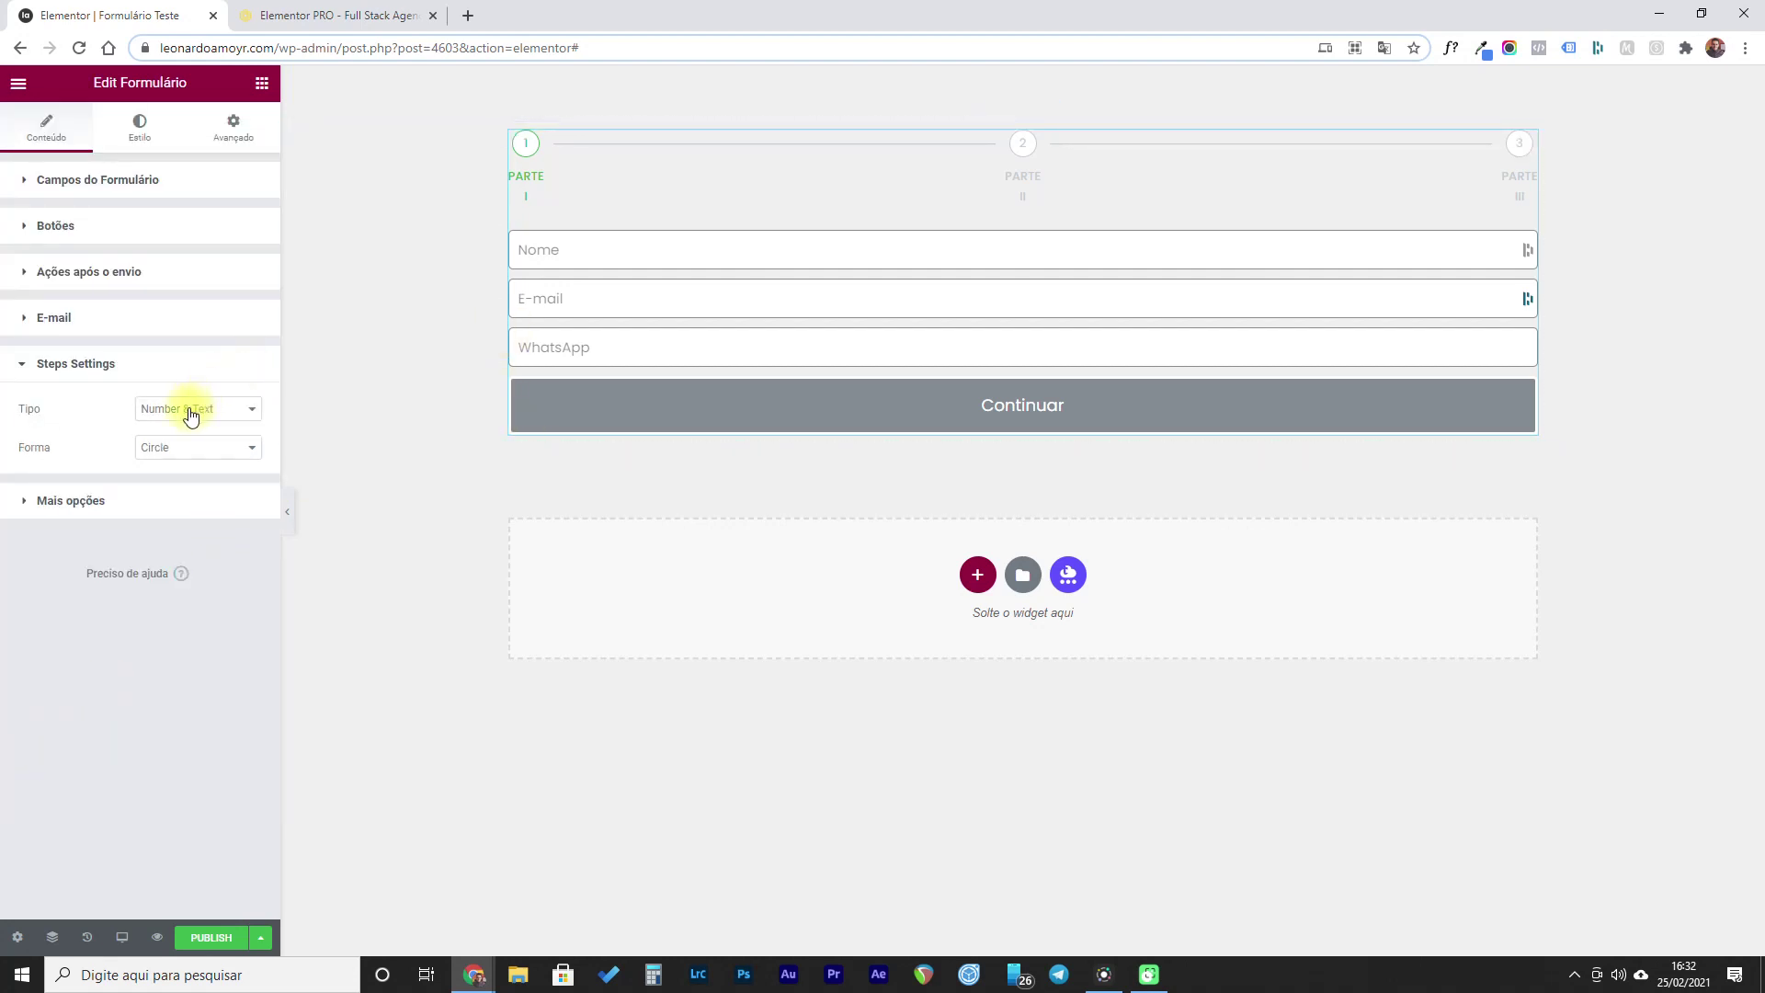
pyautogui.click(154, 408)
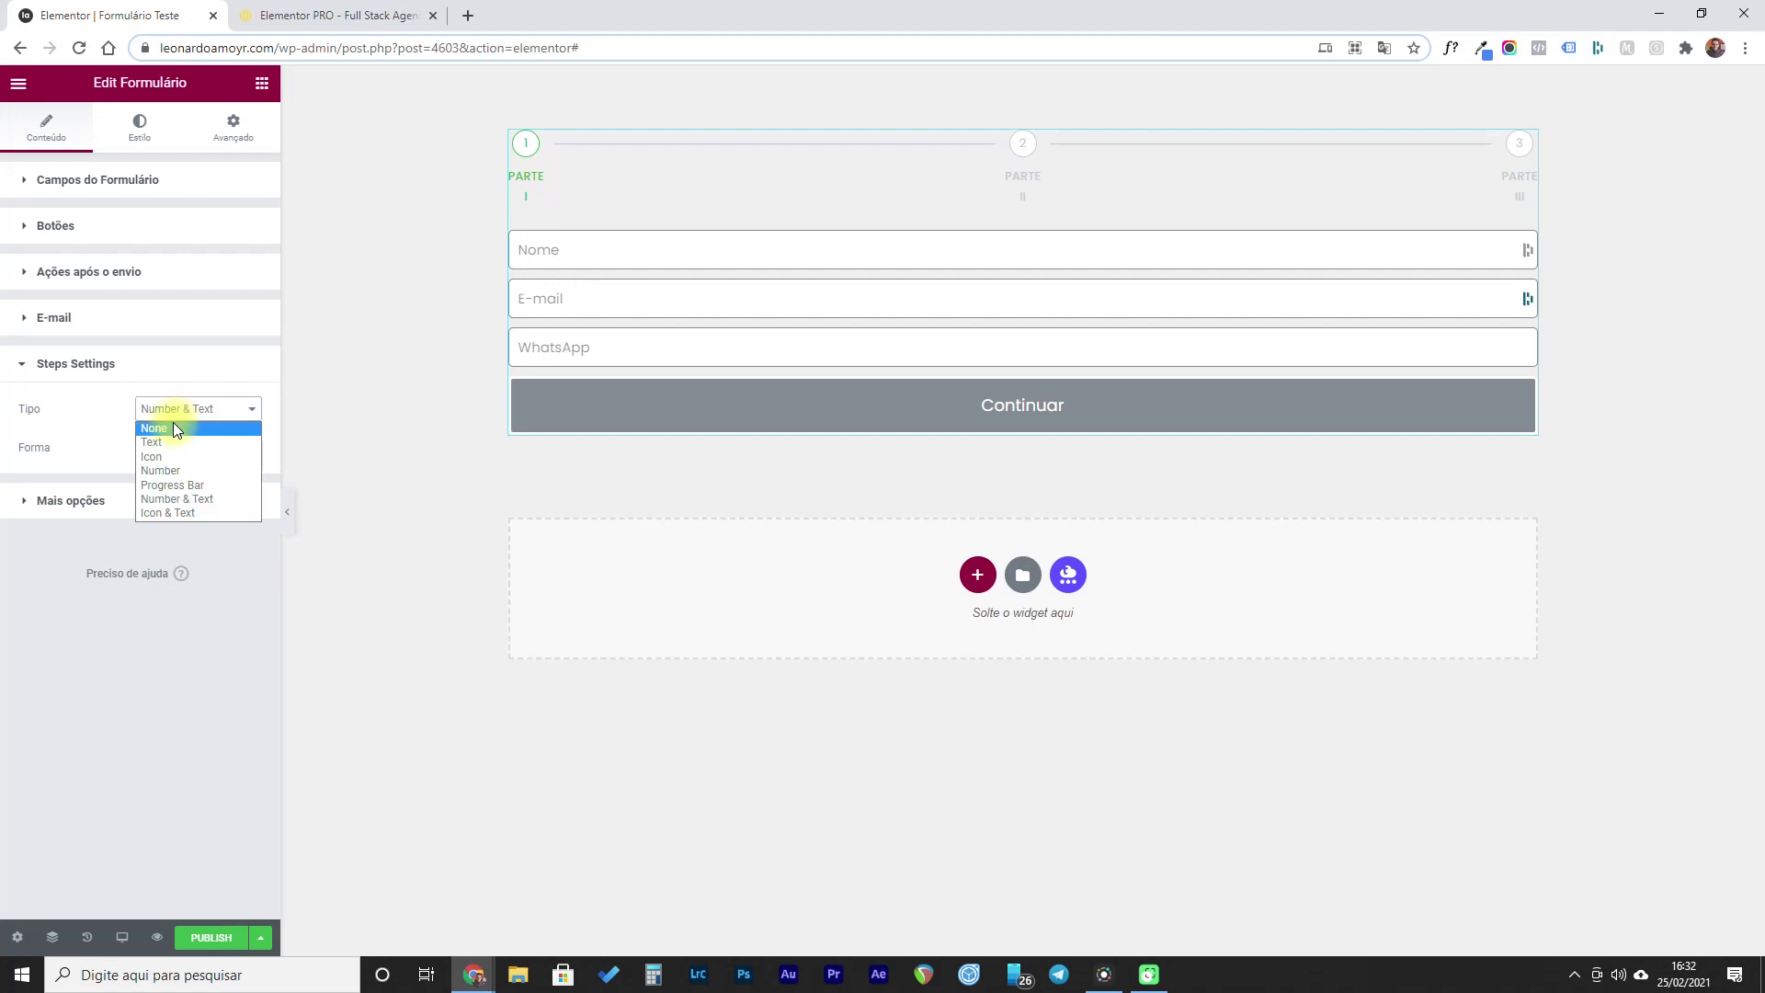
pyautogui.click(162, 470)
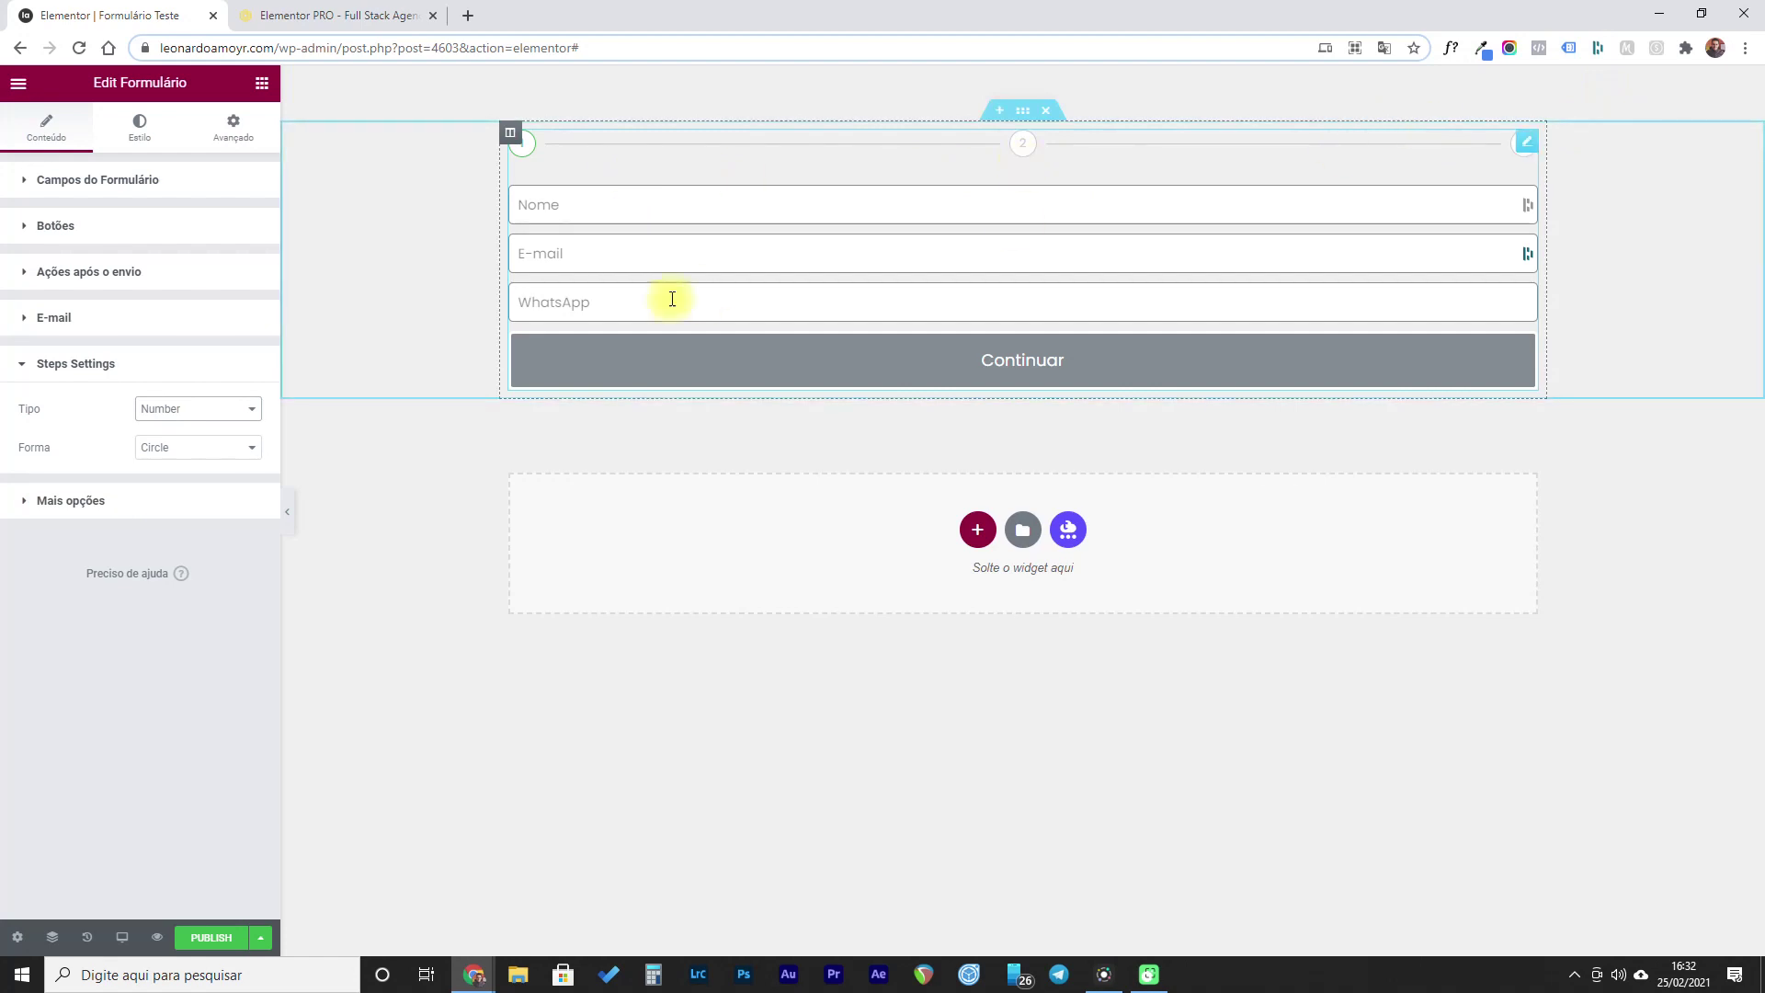
# - Review the form's additional options and its general style settings, and open the style settings for the fields
pyautogui.click(25, 499)
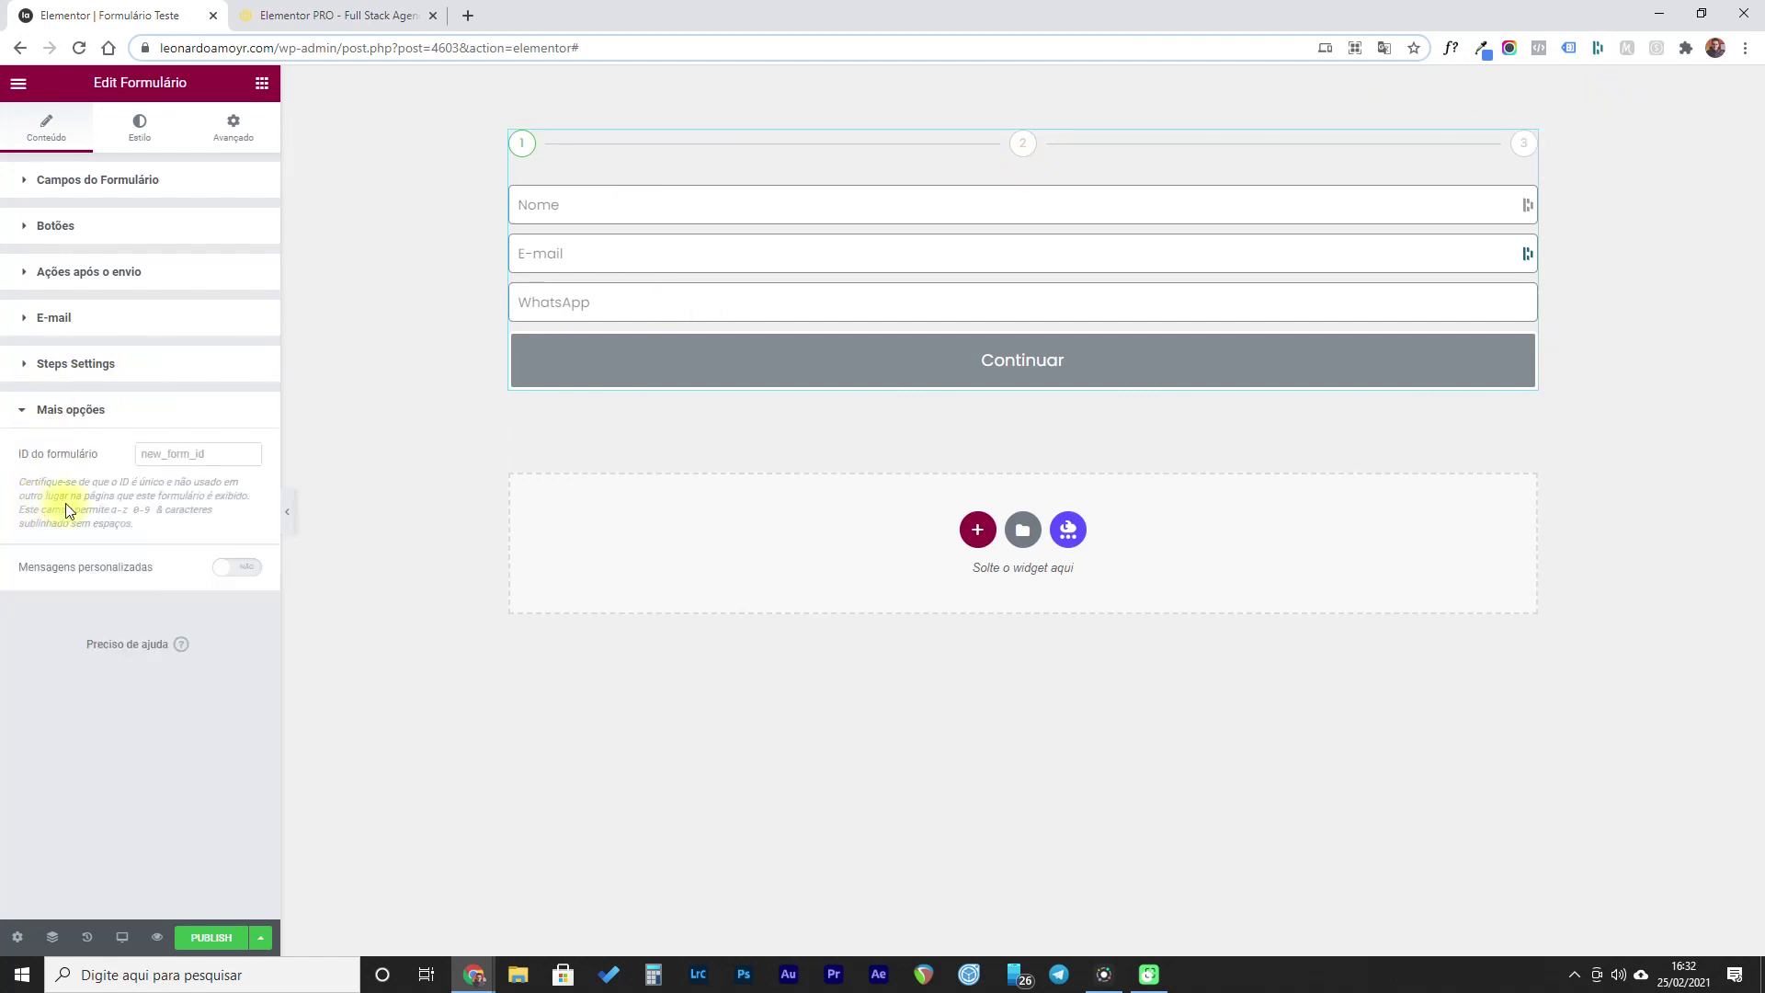
pyautogui.click(27, 409)
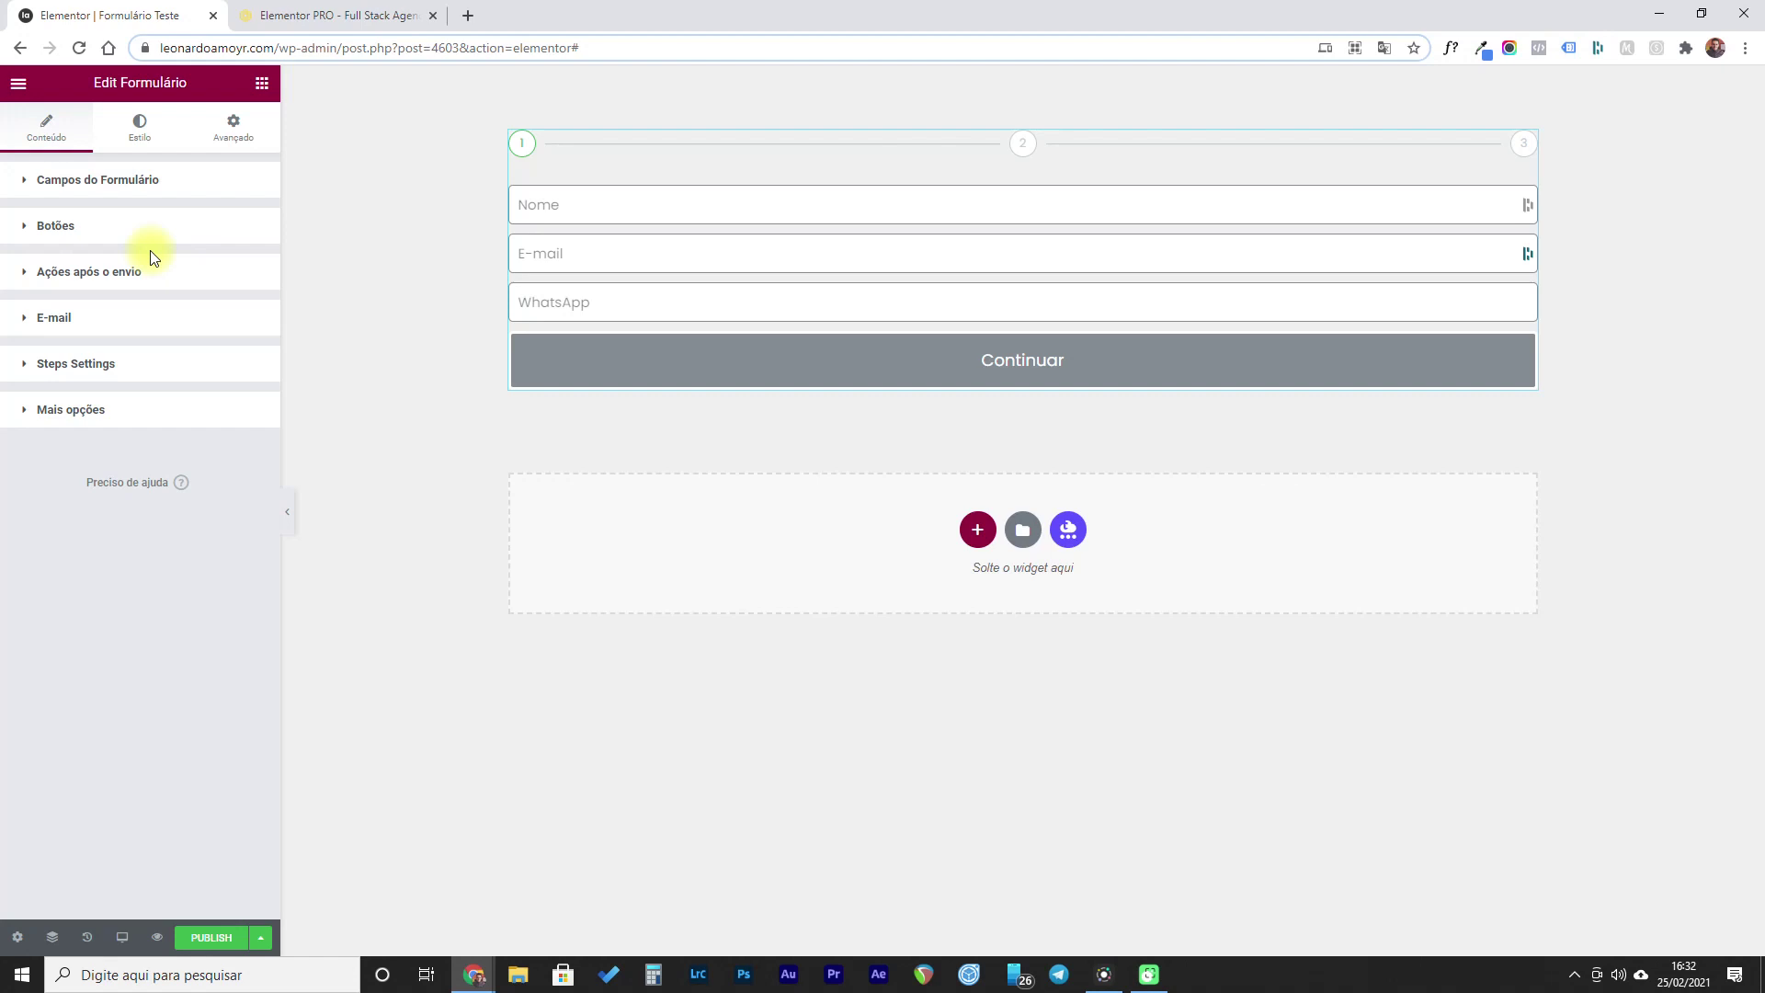
pyautogui.click(141, 133)
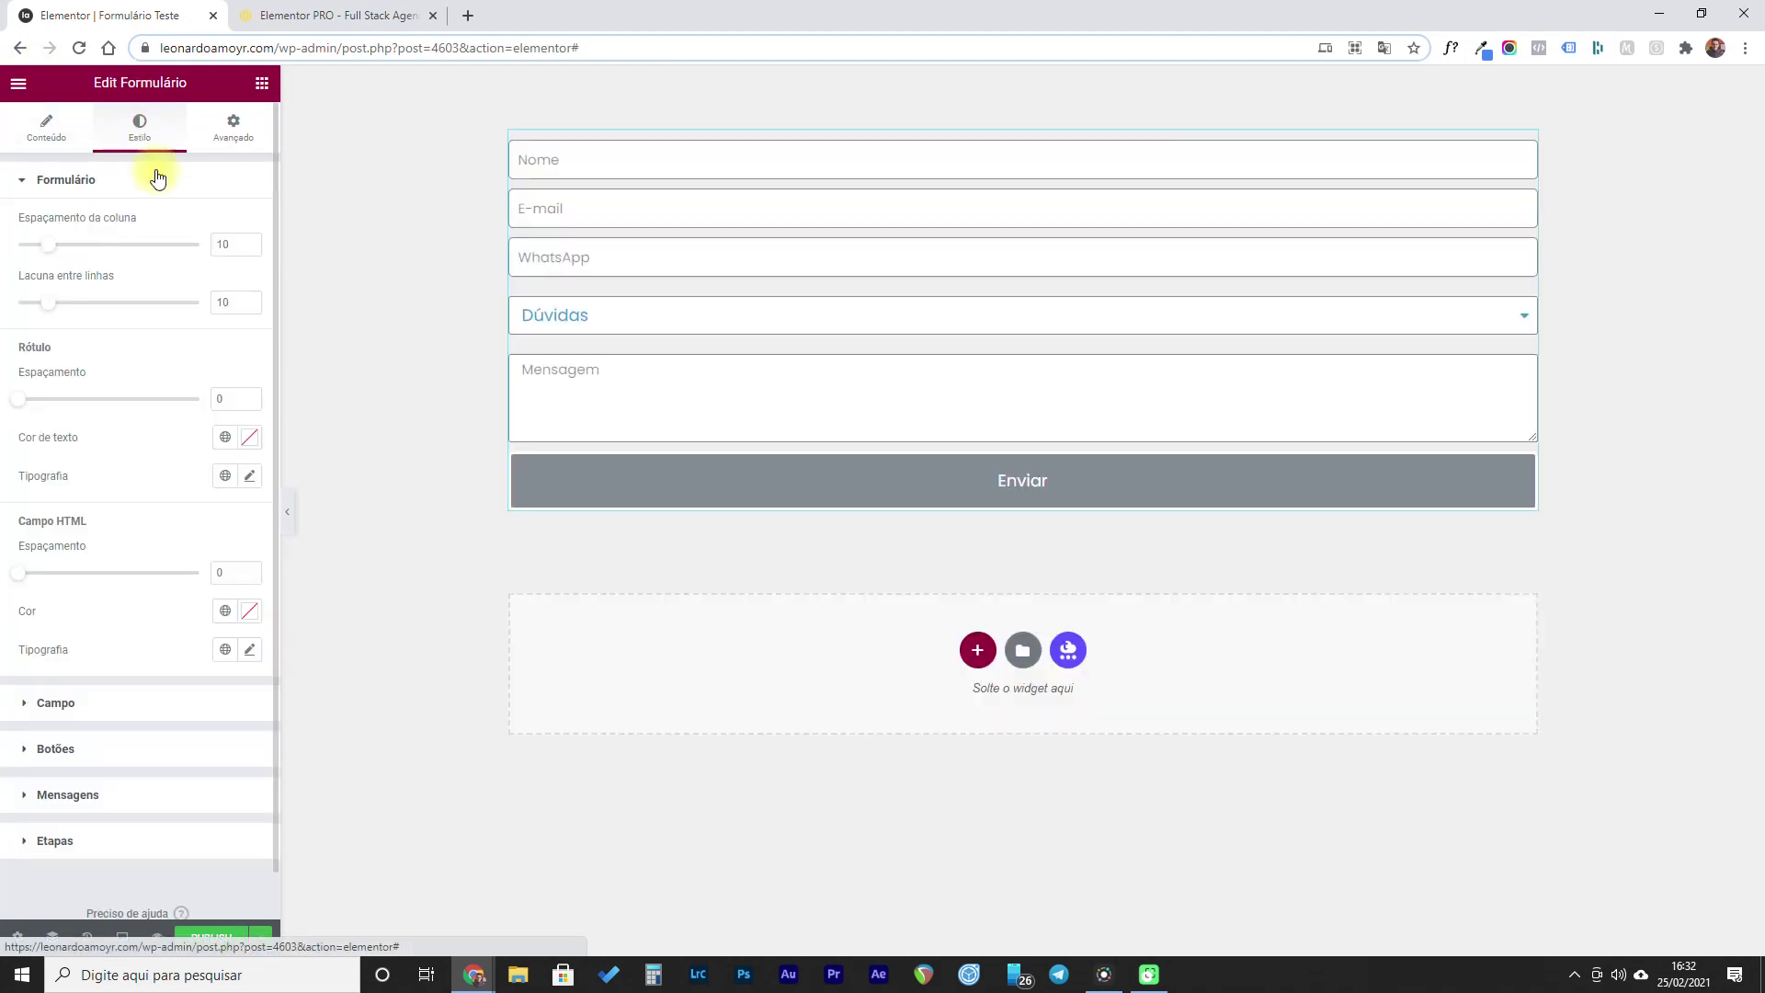
pyautogui.click(21, 181)
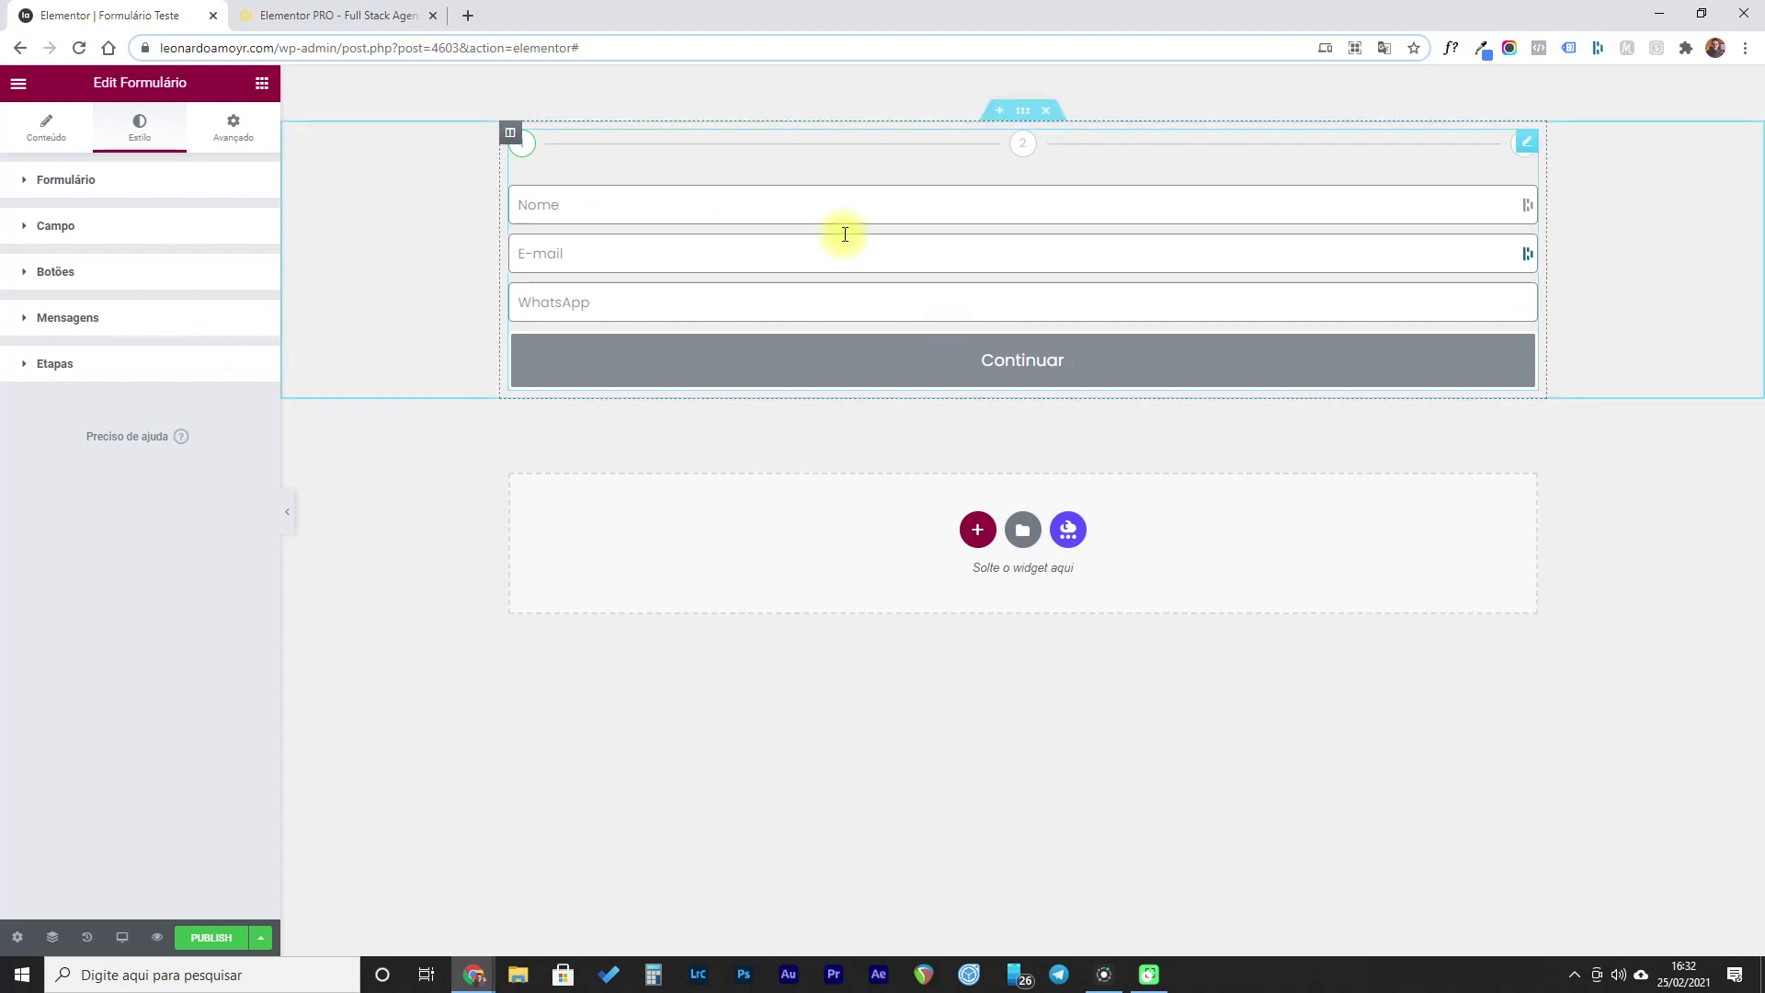
pyautogui.click(24, 180)
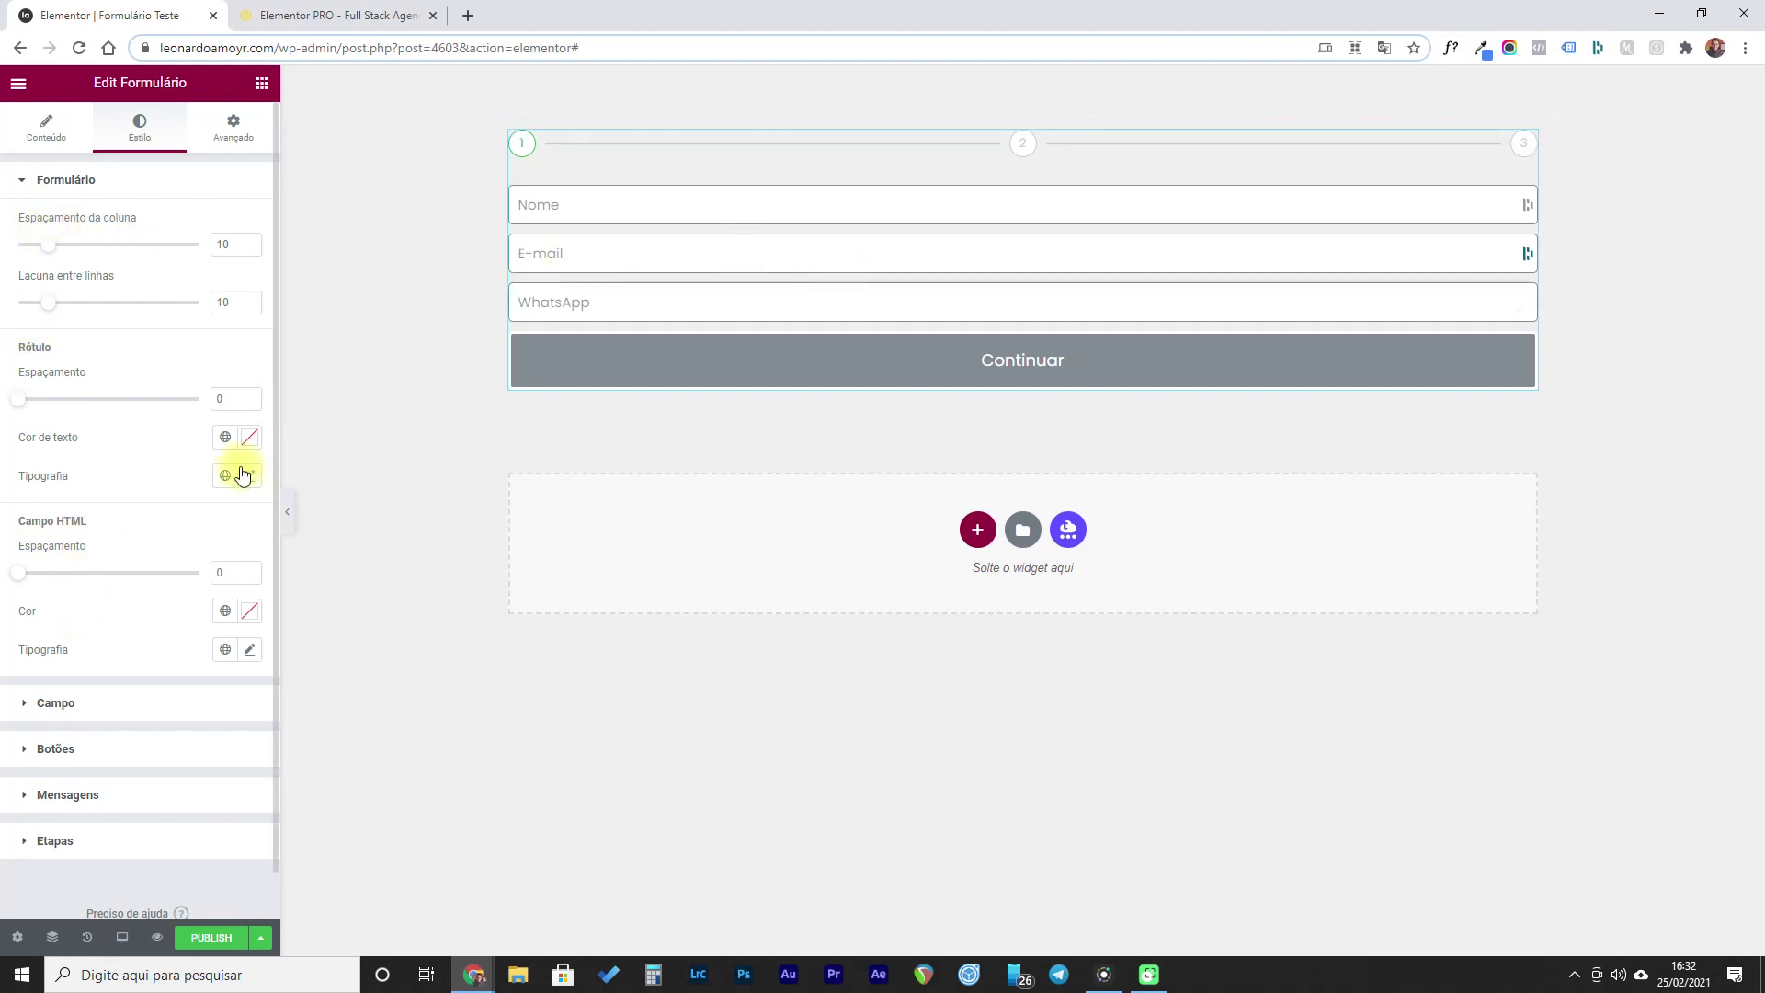
pyautogui.click(25, 184)
pyautogui.click(24, 229)
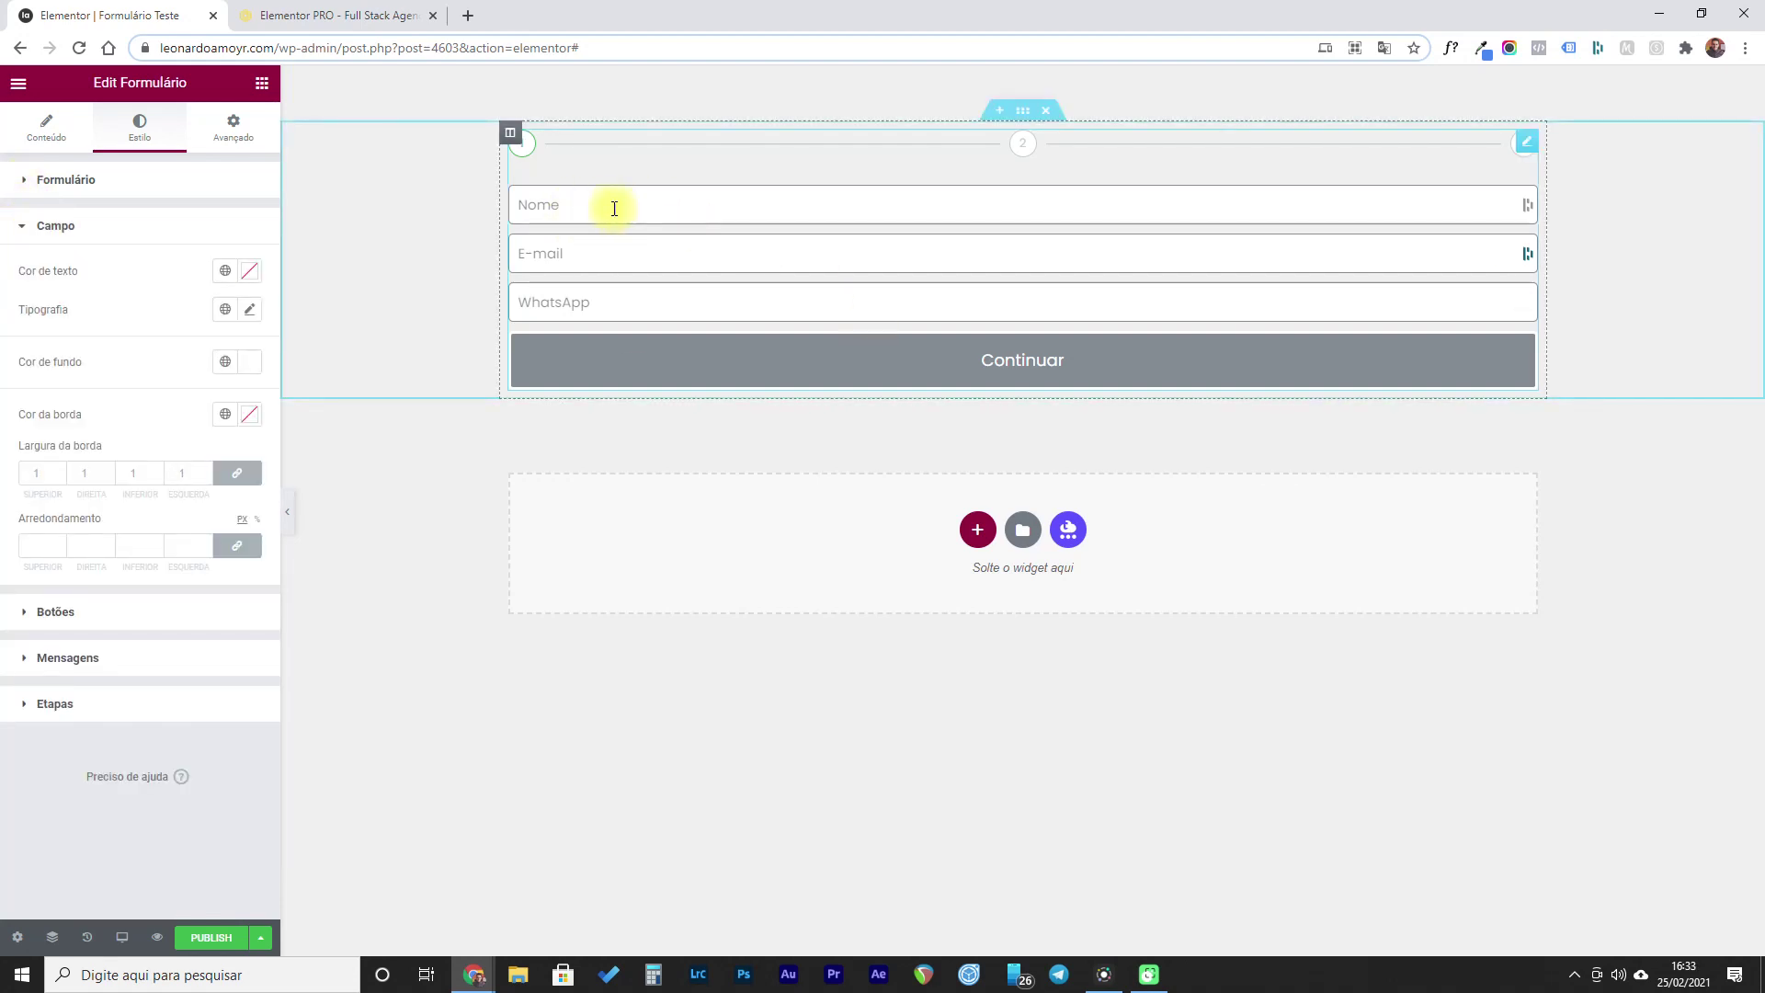
# - Try red (#FF0000) as the text colour of the form fields and reset it to the default
pyautogui.click(249, 271)
pyautogui.click(248, 341)
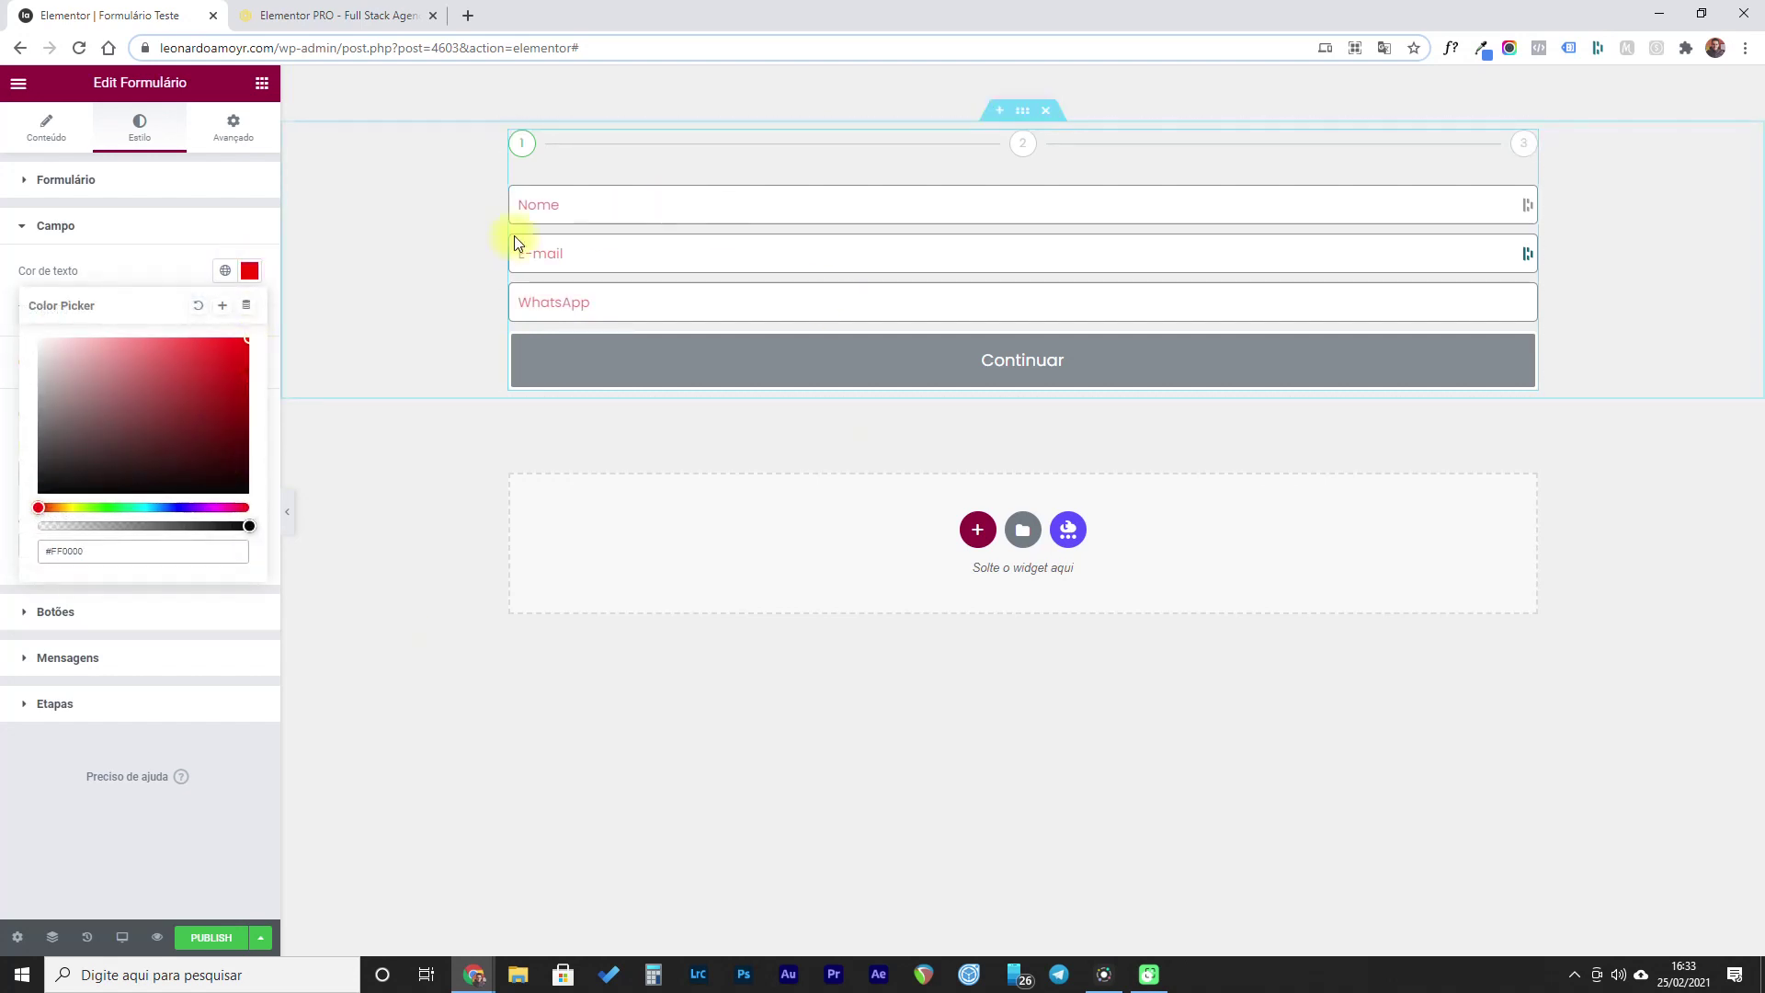
pyautogui.click(198, 305)
pyautogui.click(190, 267)
# - Set the font family of the form fields' typography to Aguafina Script
pyautogui.click(249, 309)
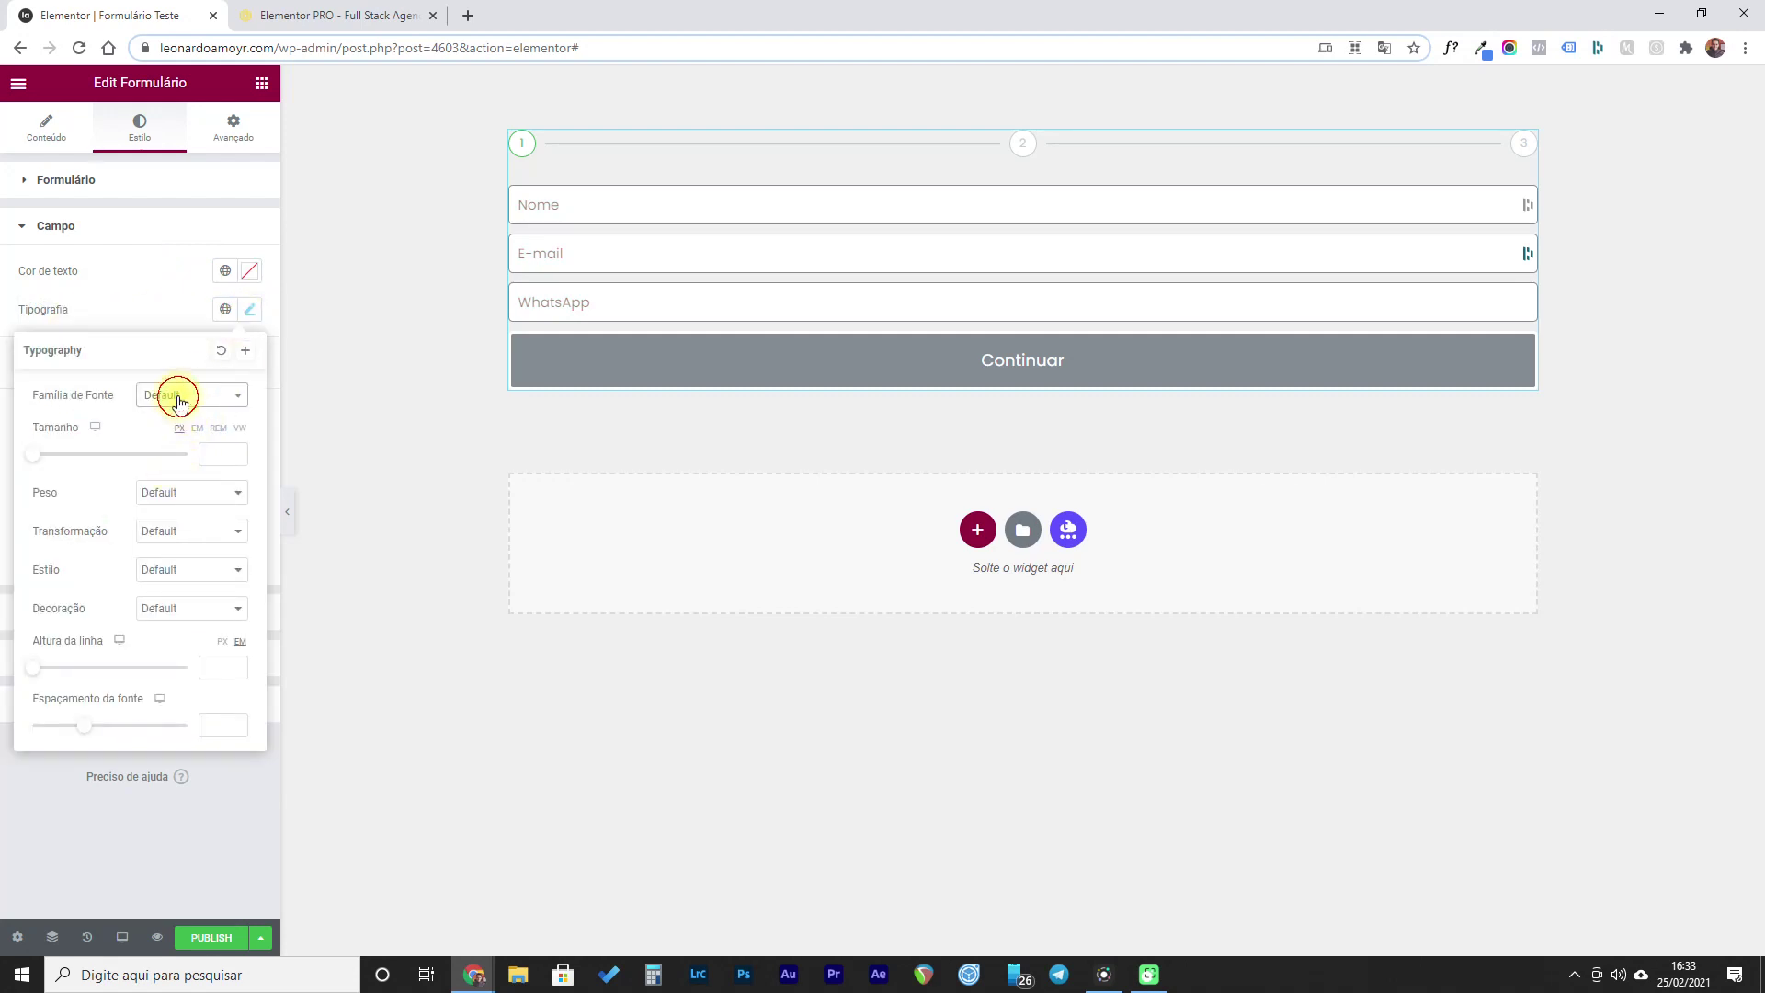
pyautogui.click(179, 401)
pyautogui.scroll(-1, 188, 542)
pyautogui.scroll(-4, 189, 552)
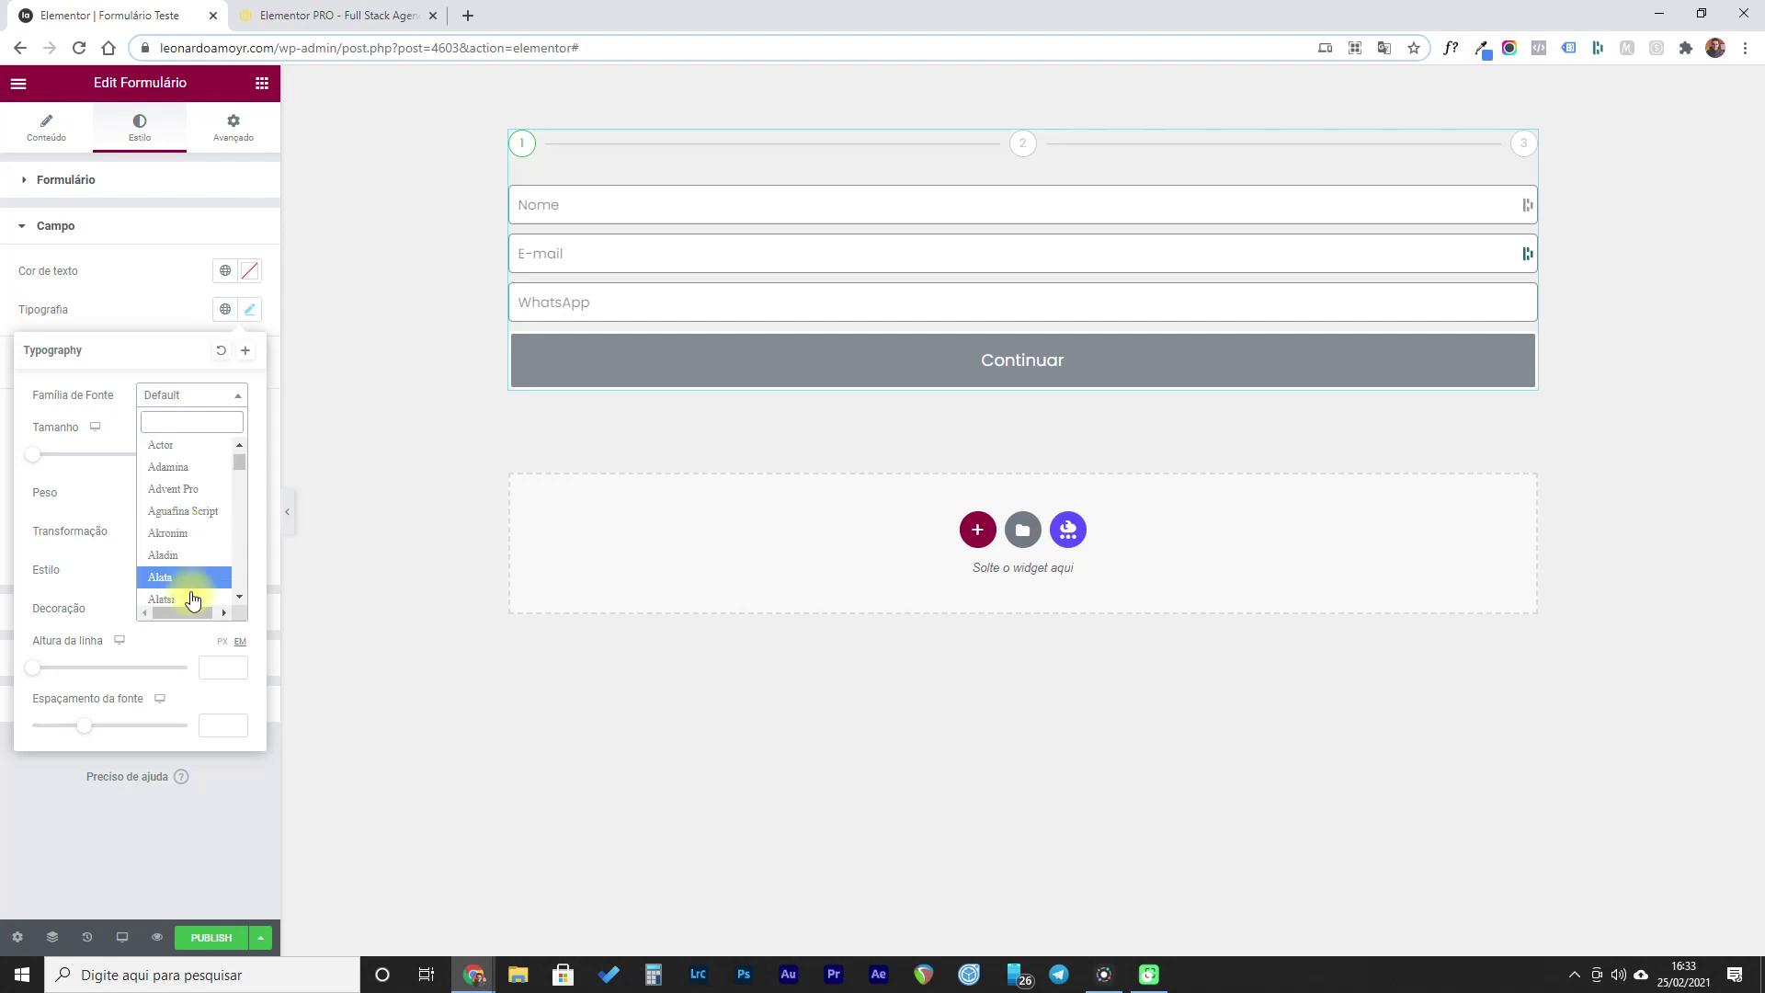
pyautogui.click(170, 512)
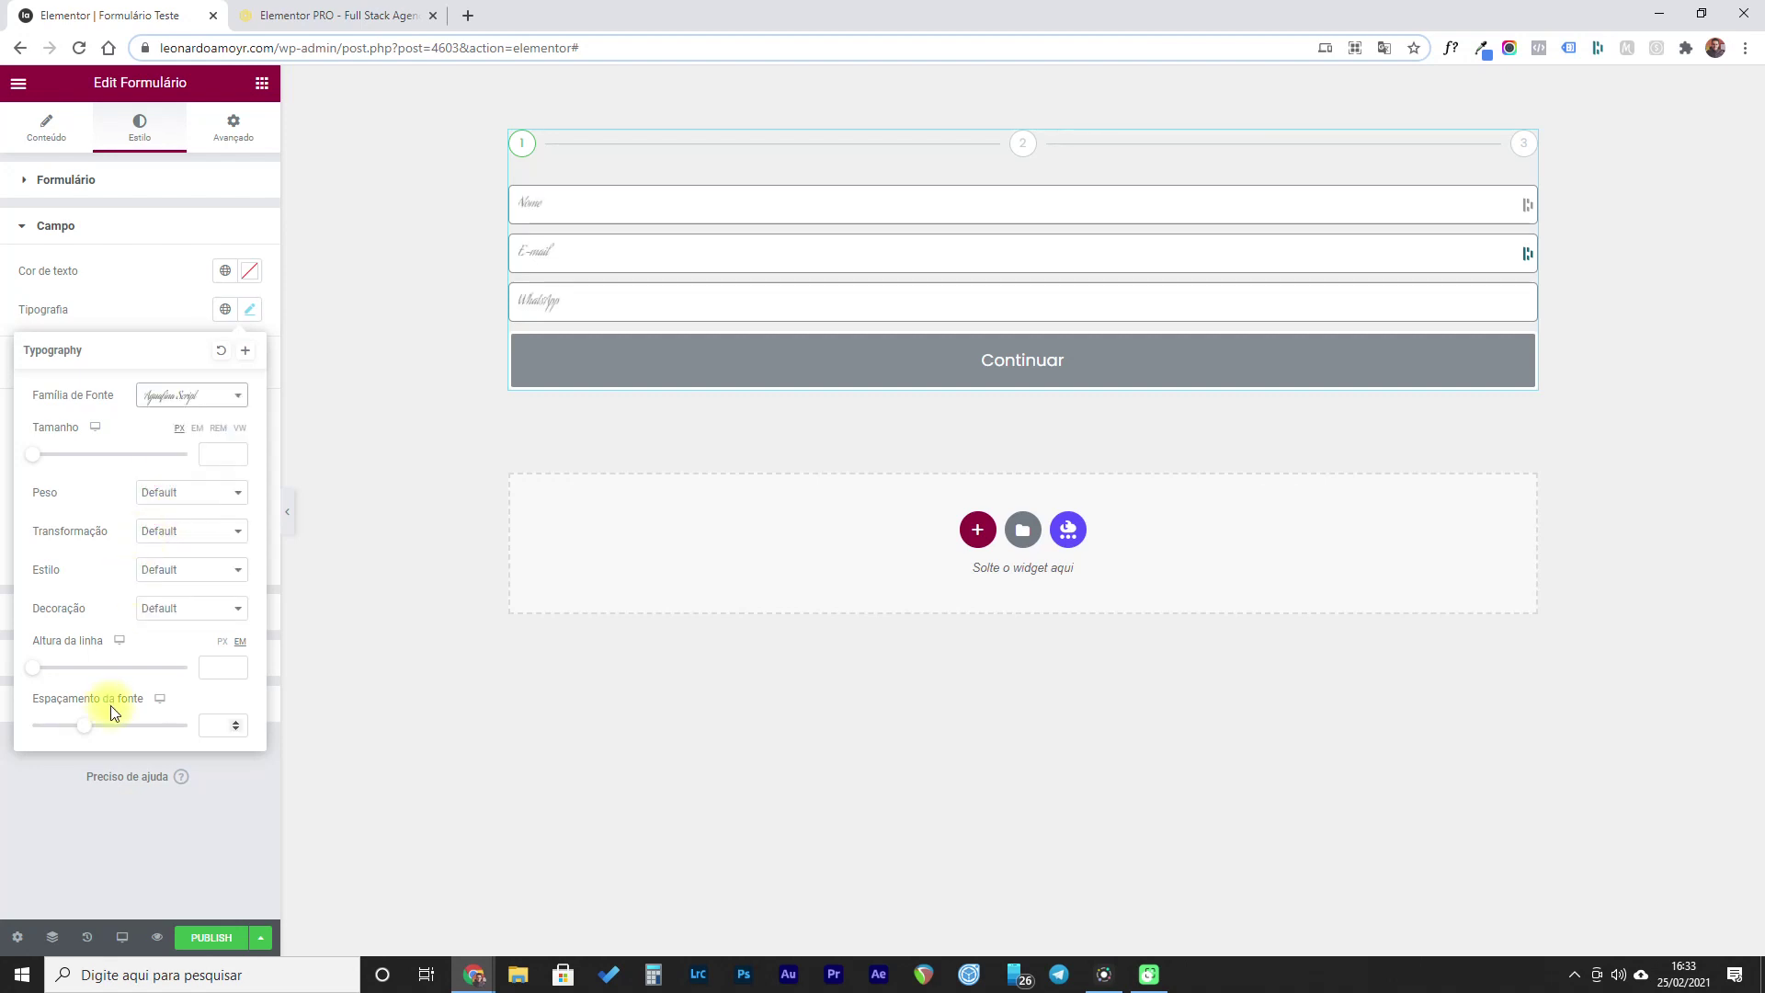
# - Change the font family of the form fields' typography to Alata
pyautogui.click(178, 394)
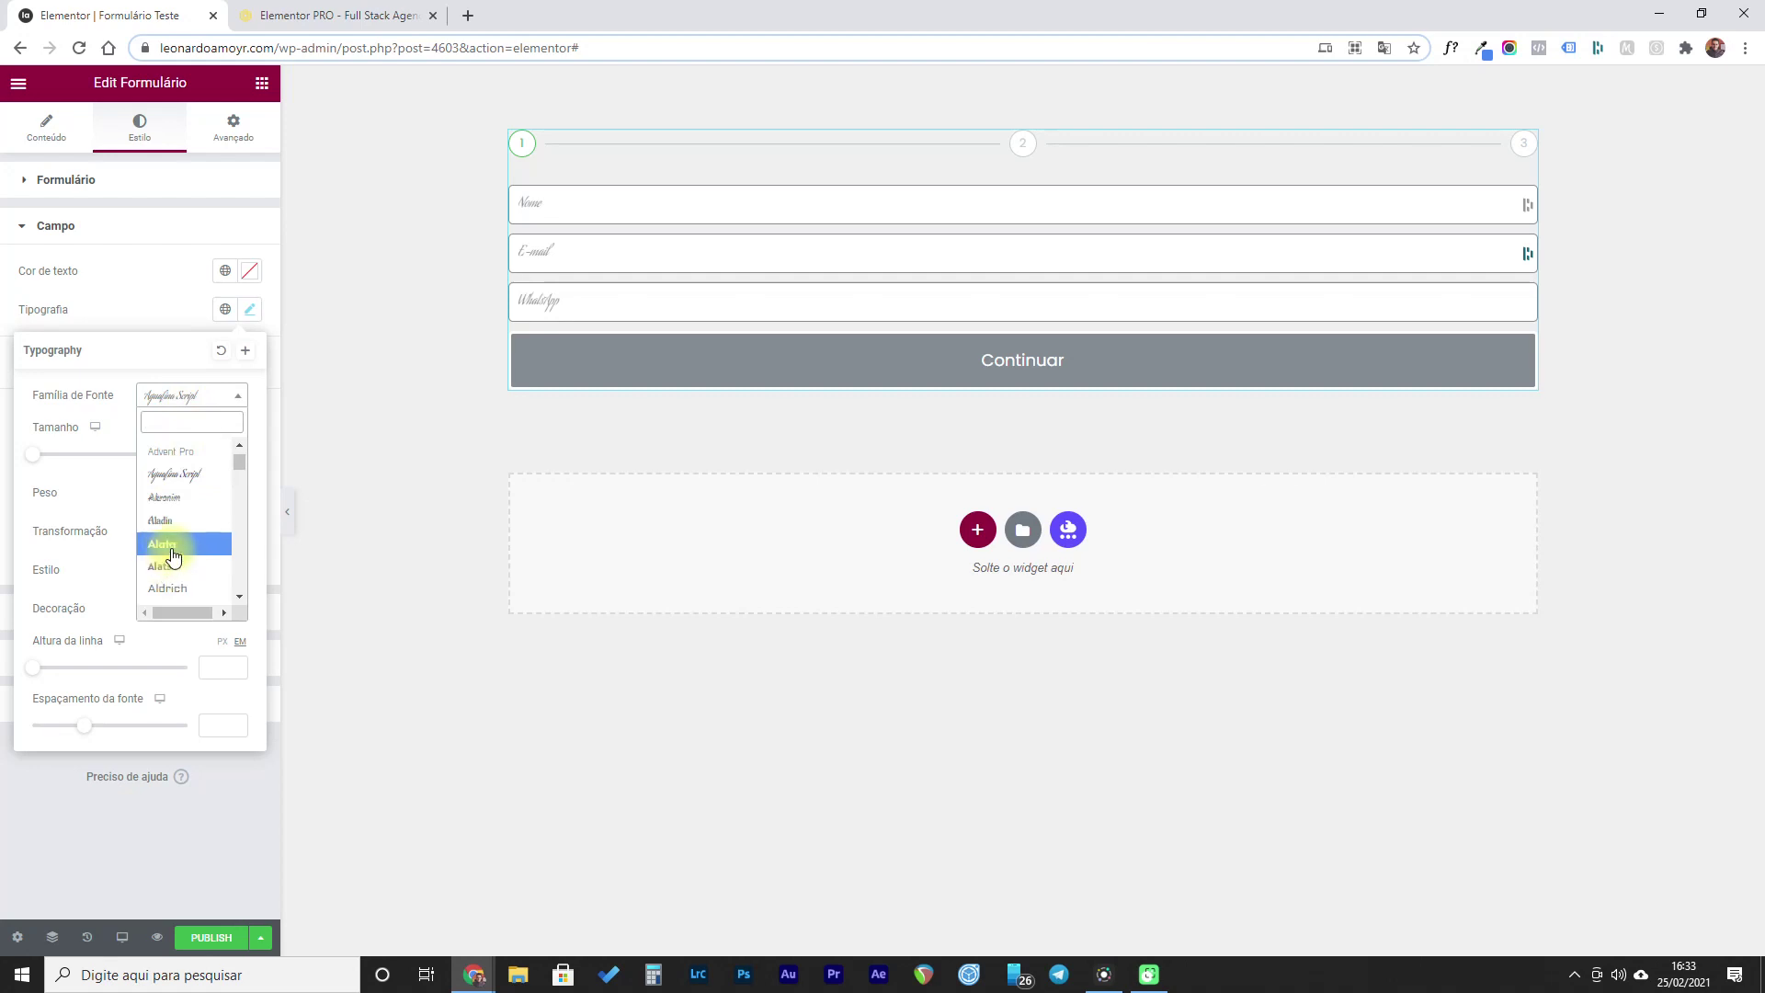
pyautogui.click(168, 546)
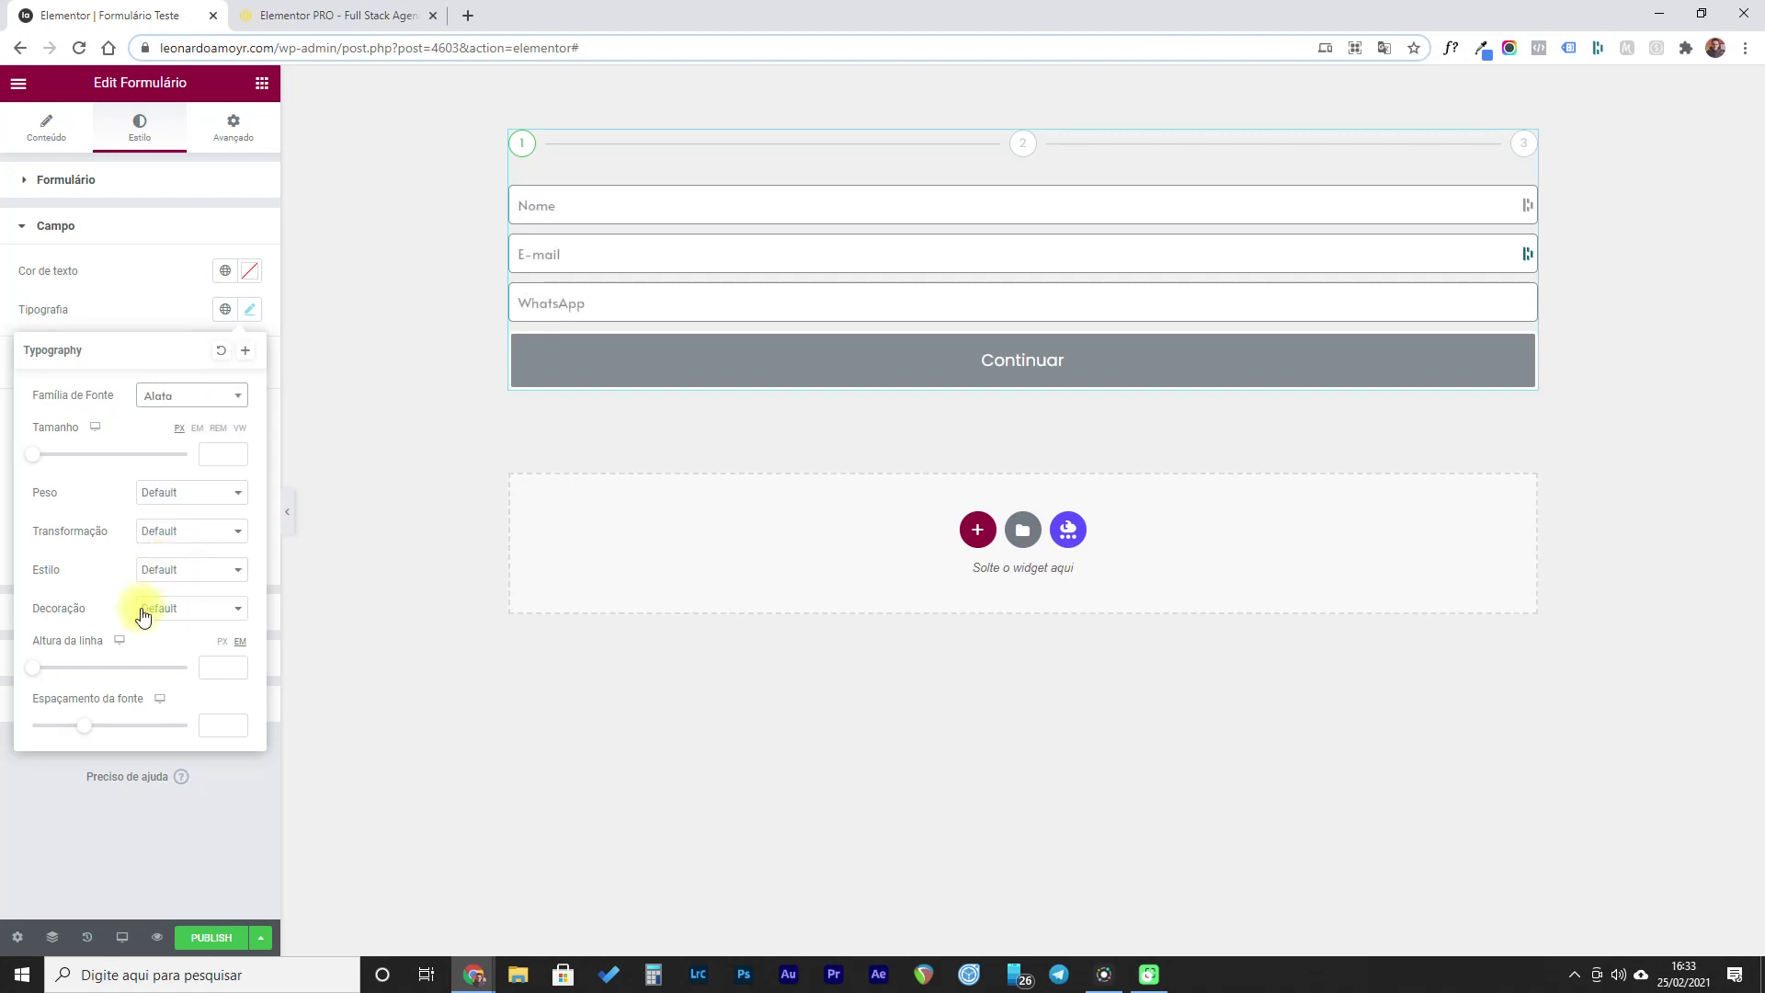
pyautogui.click(159, 323)
# - Try a much larger font size for the form fields' typography and clear the size value again
pyautogui.click(249, 310)
pyautogui.moveTo(32, 454); pyautogui.dragTo(78, 454)
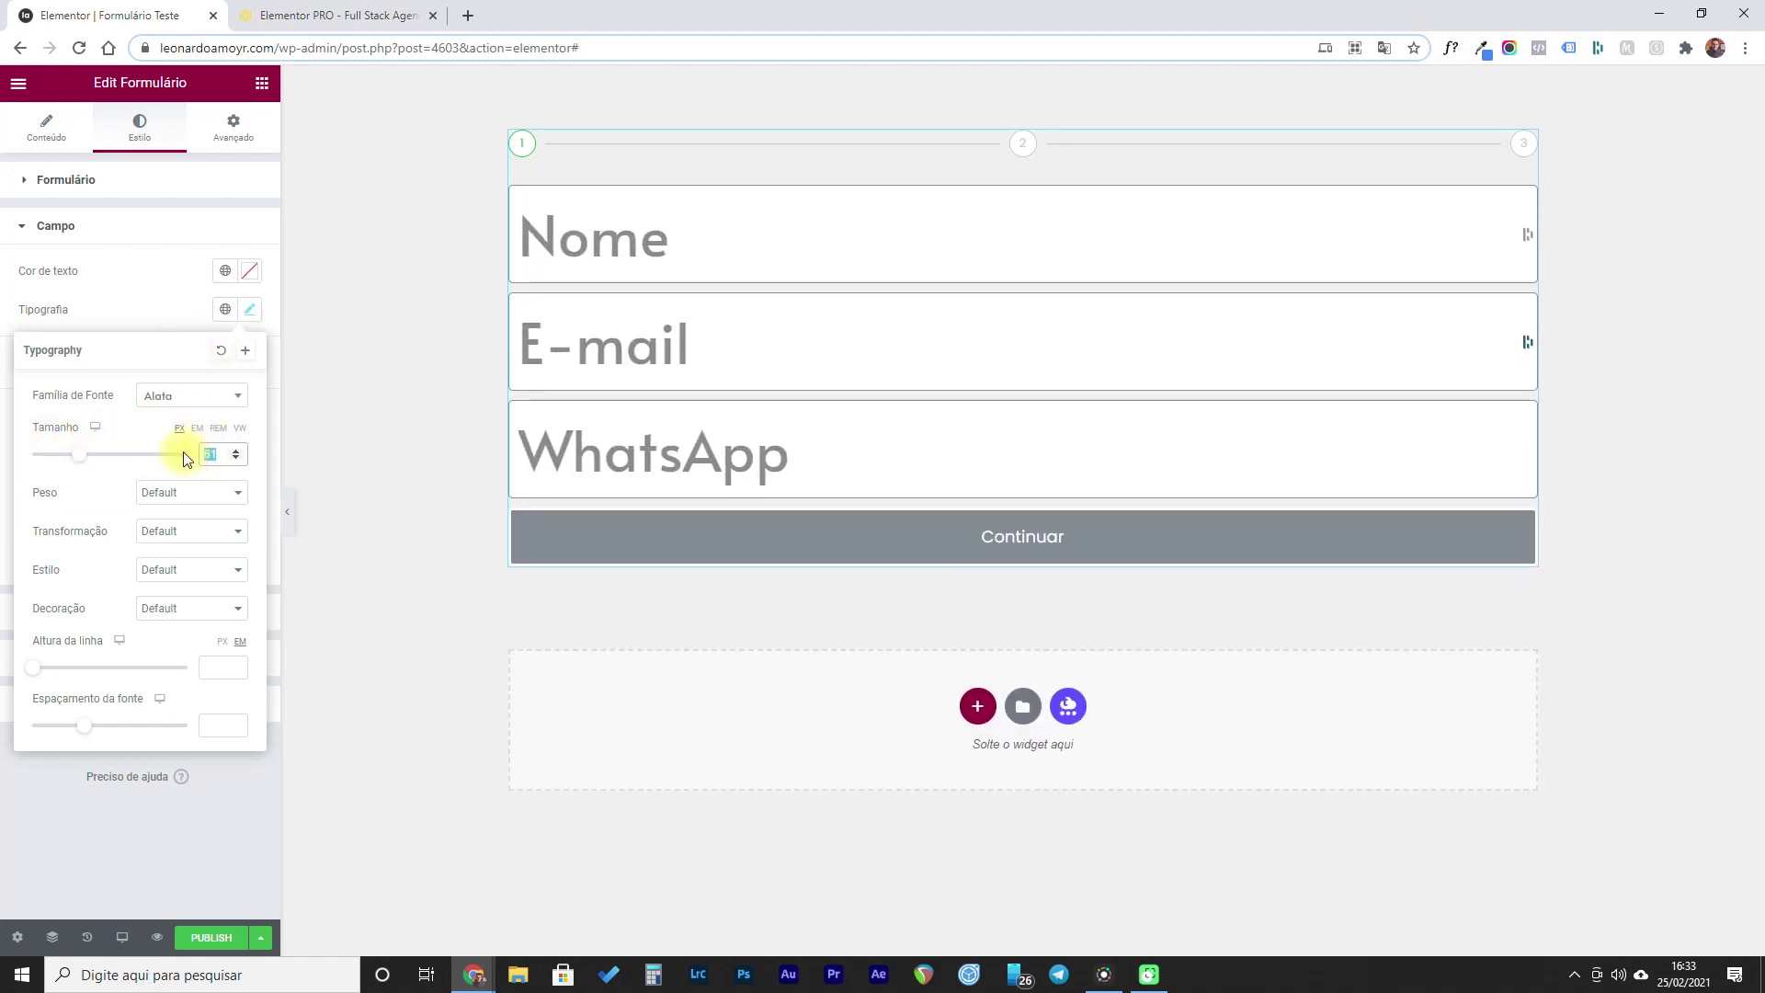
pyautogui.press('BackSpace')
pyautogui.click(439, 246)
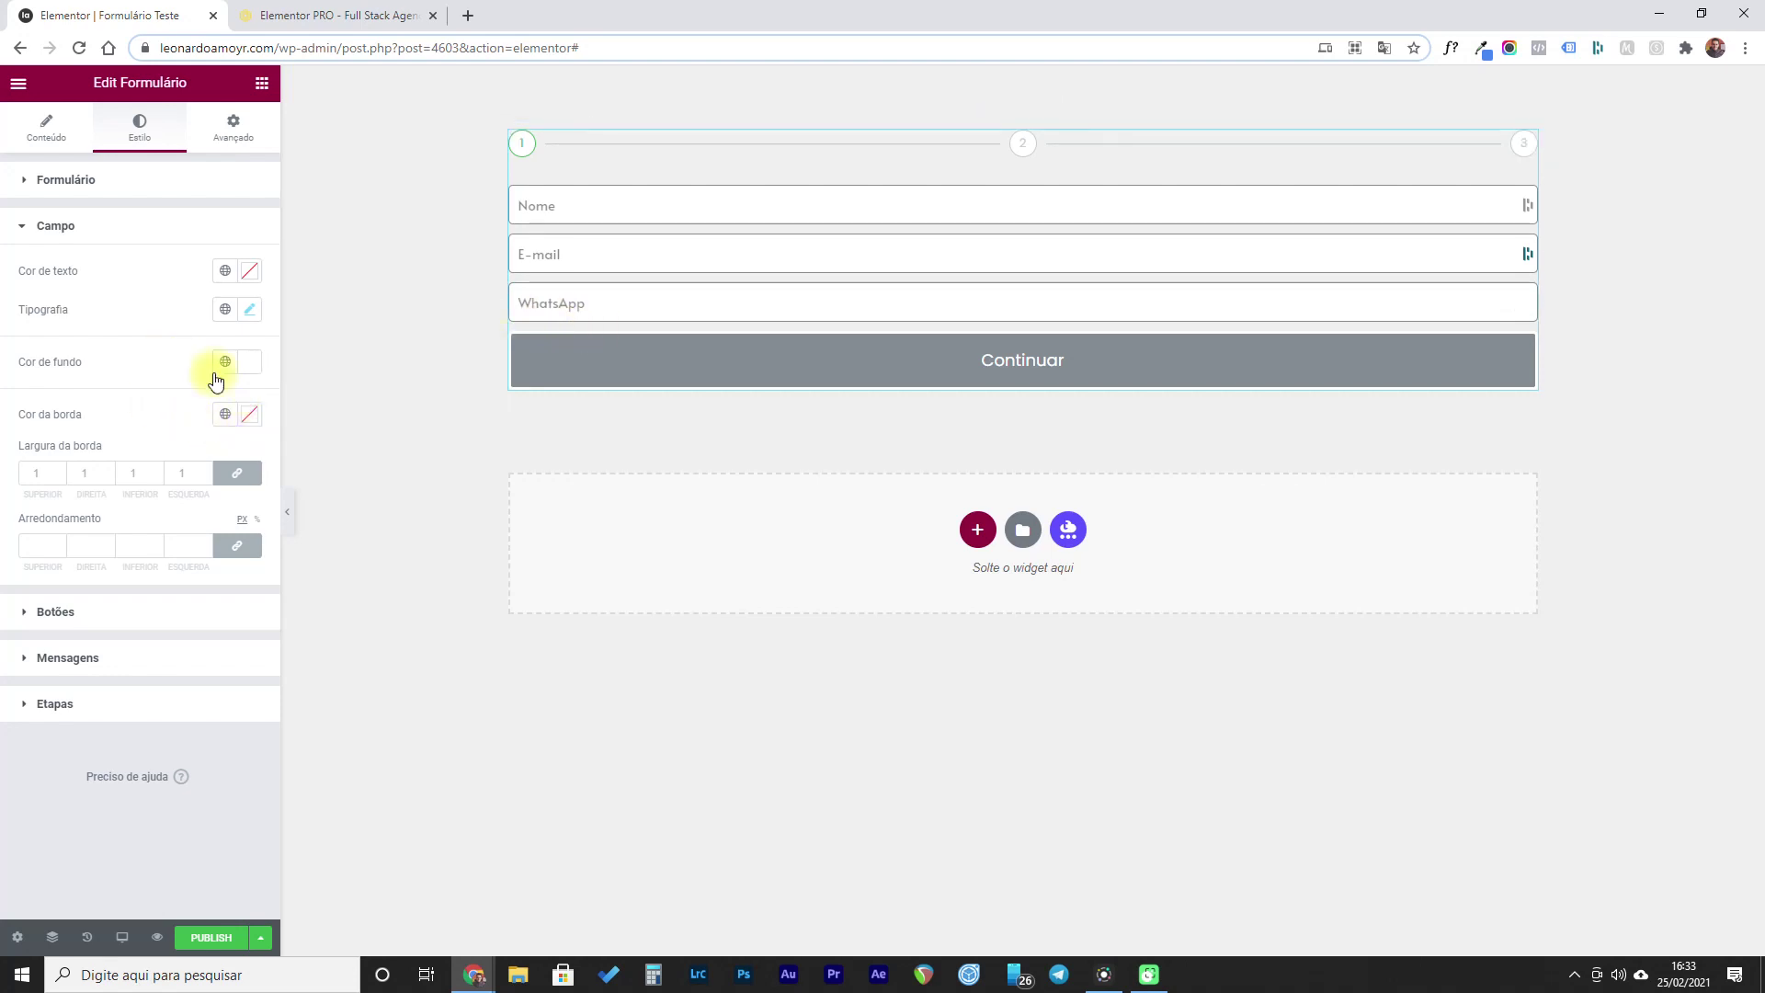
# - Try a light cyan (#DDFFFB) background colour for the form fields and reset it
pyautogui.click(248, 363)
pyautogui.moveTo(233, 457); pyautogui.dragTo(66, 414)
pyautogui.click(138, 598)
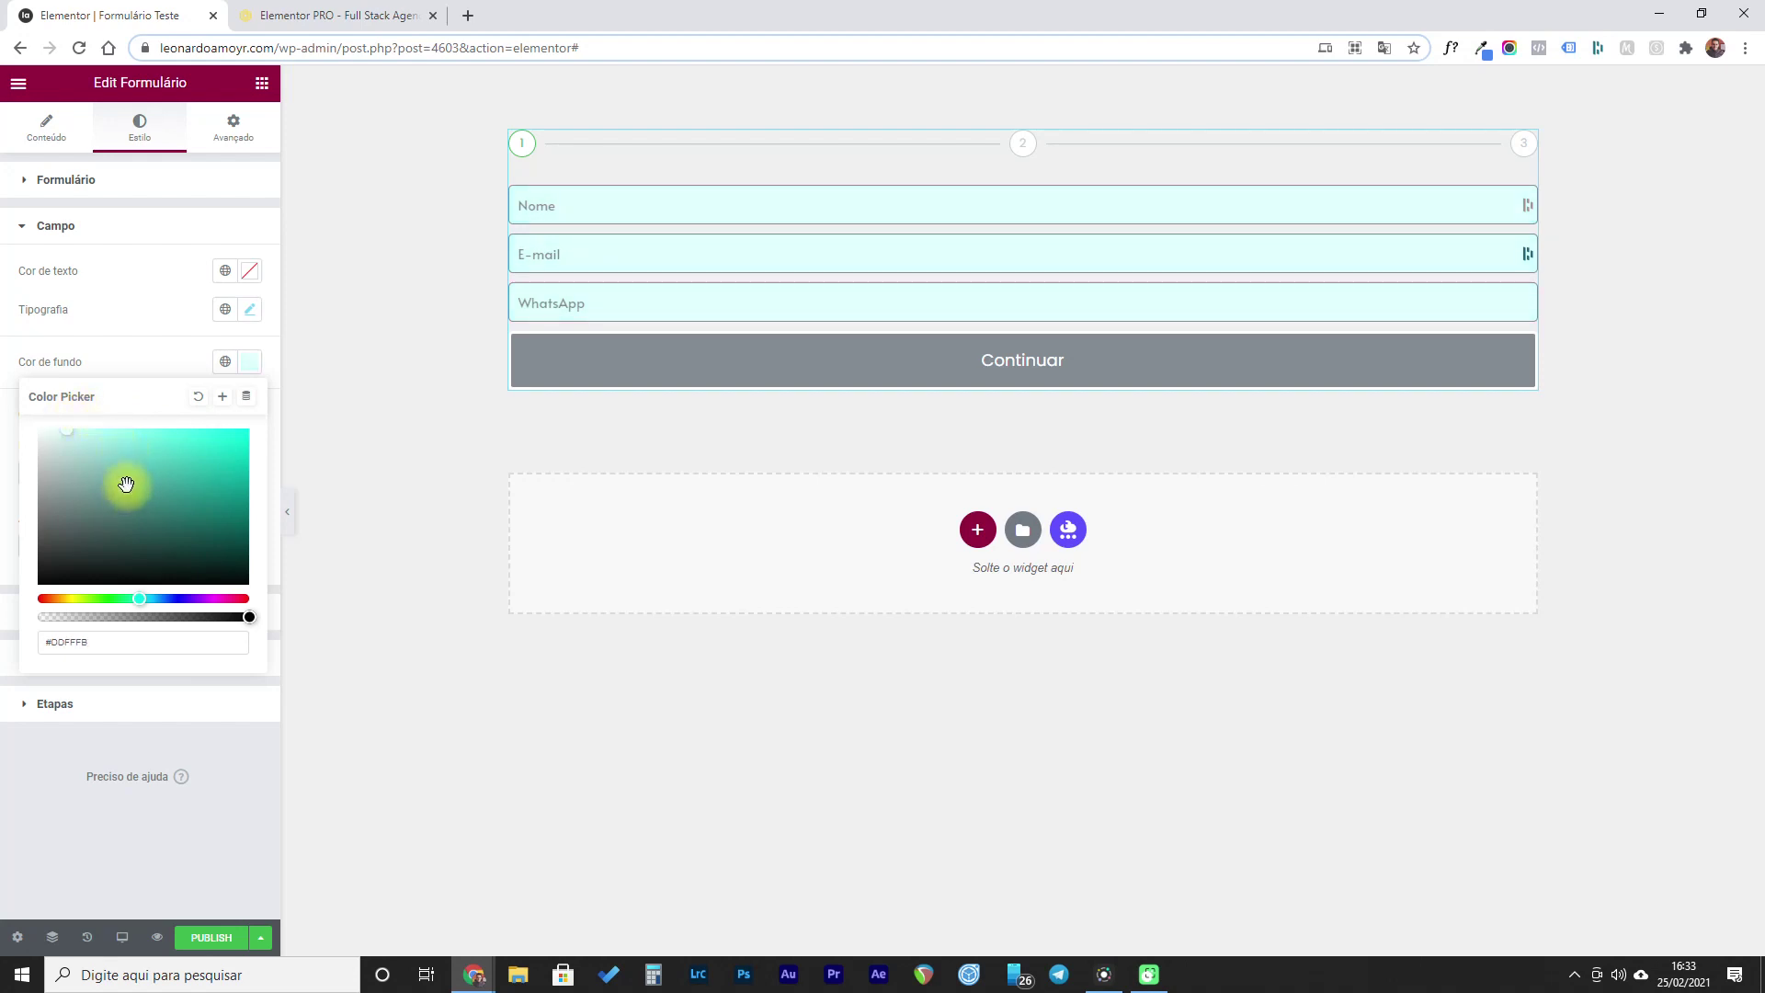
pyautogui.click(197, 396)
pyautogui.click(169, 361)
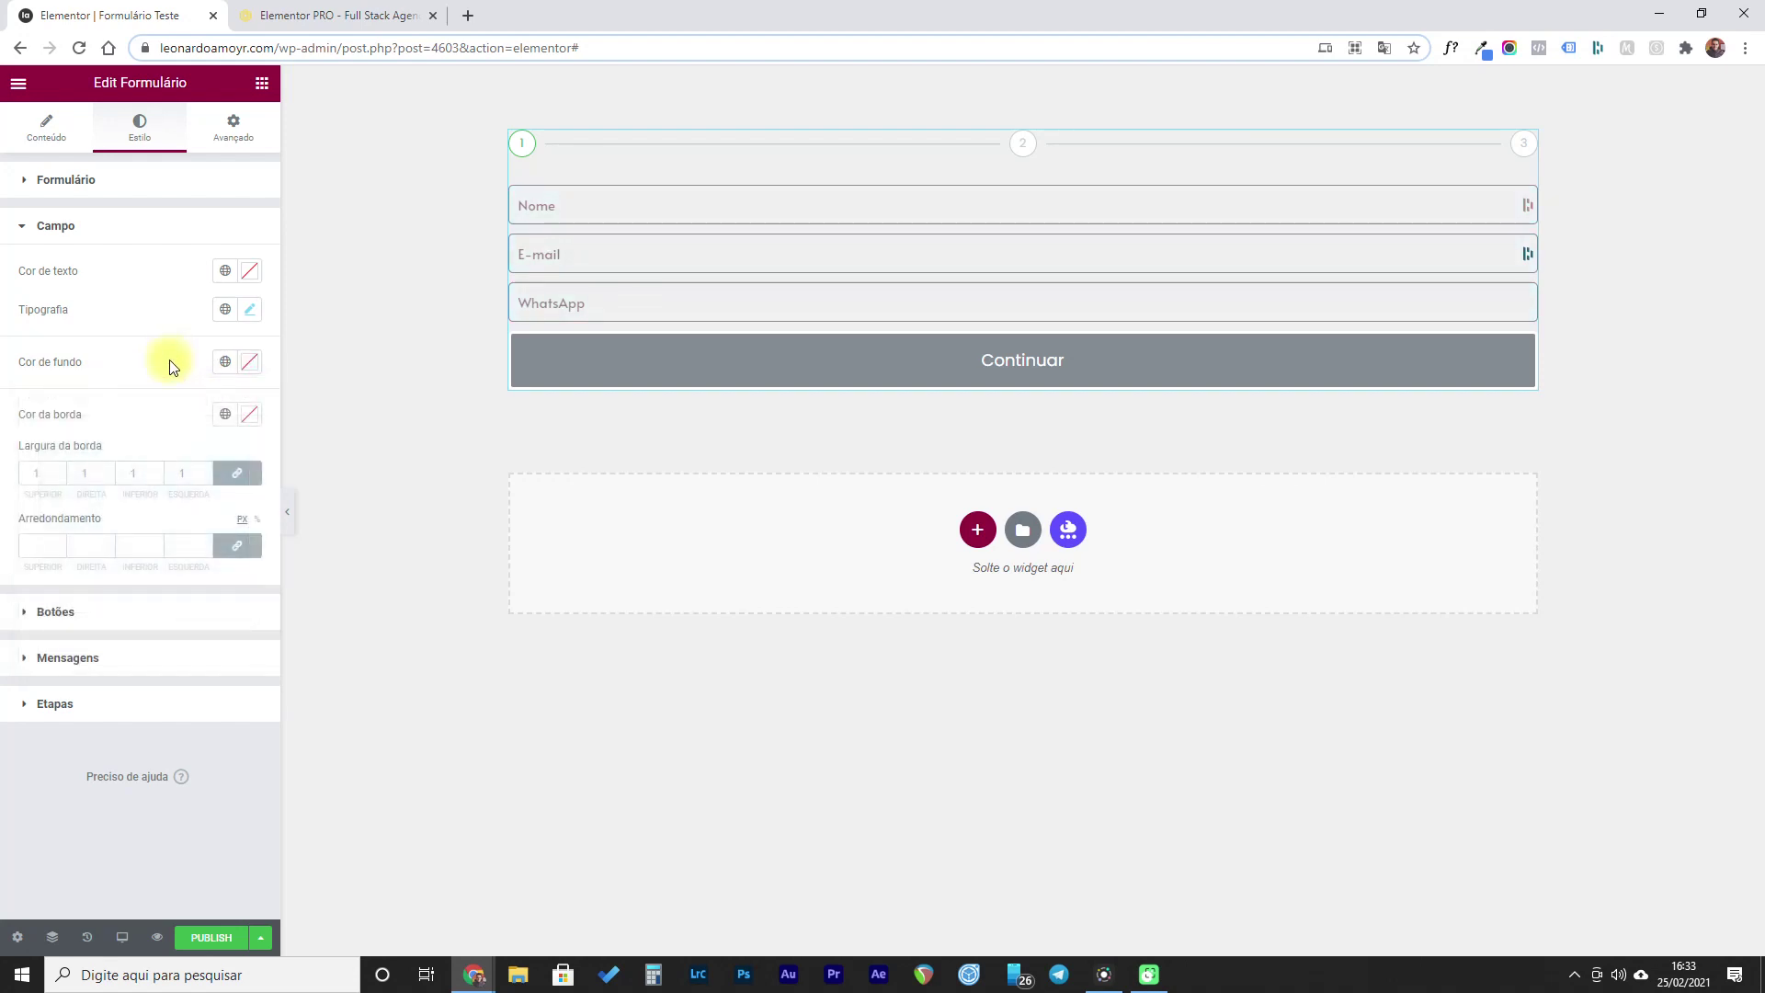
# - Set the background colour of the form fields to white (#FFFFFF)
pyautogui.click(248, 361)
pyautogui.click(106, 460)
pyautogui.moveTo(85, 450); pyautogui.dragTo(12, 395)
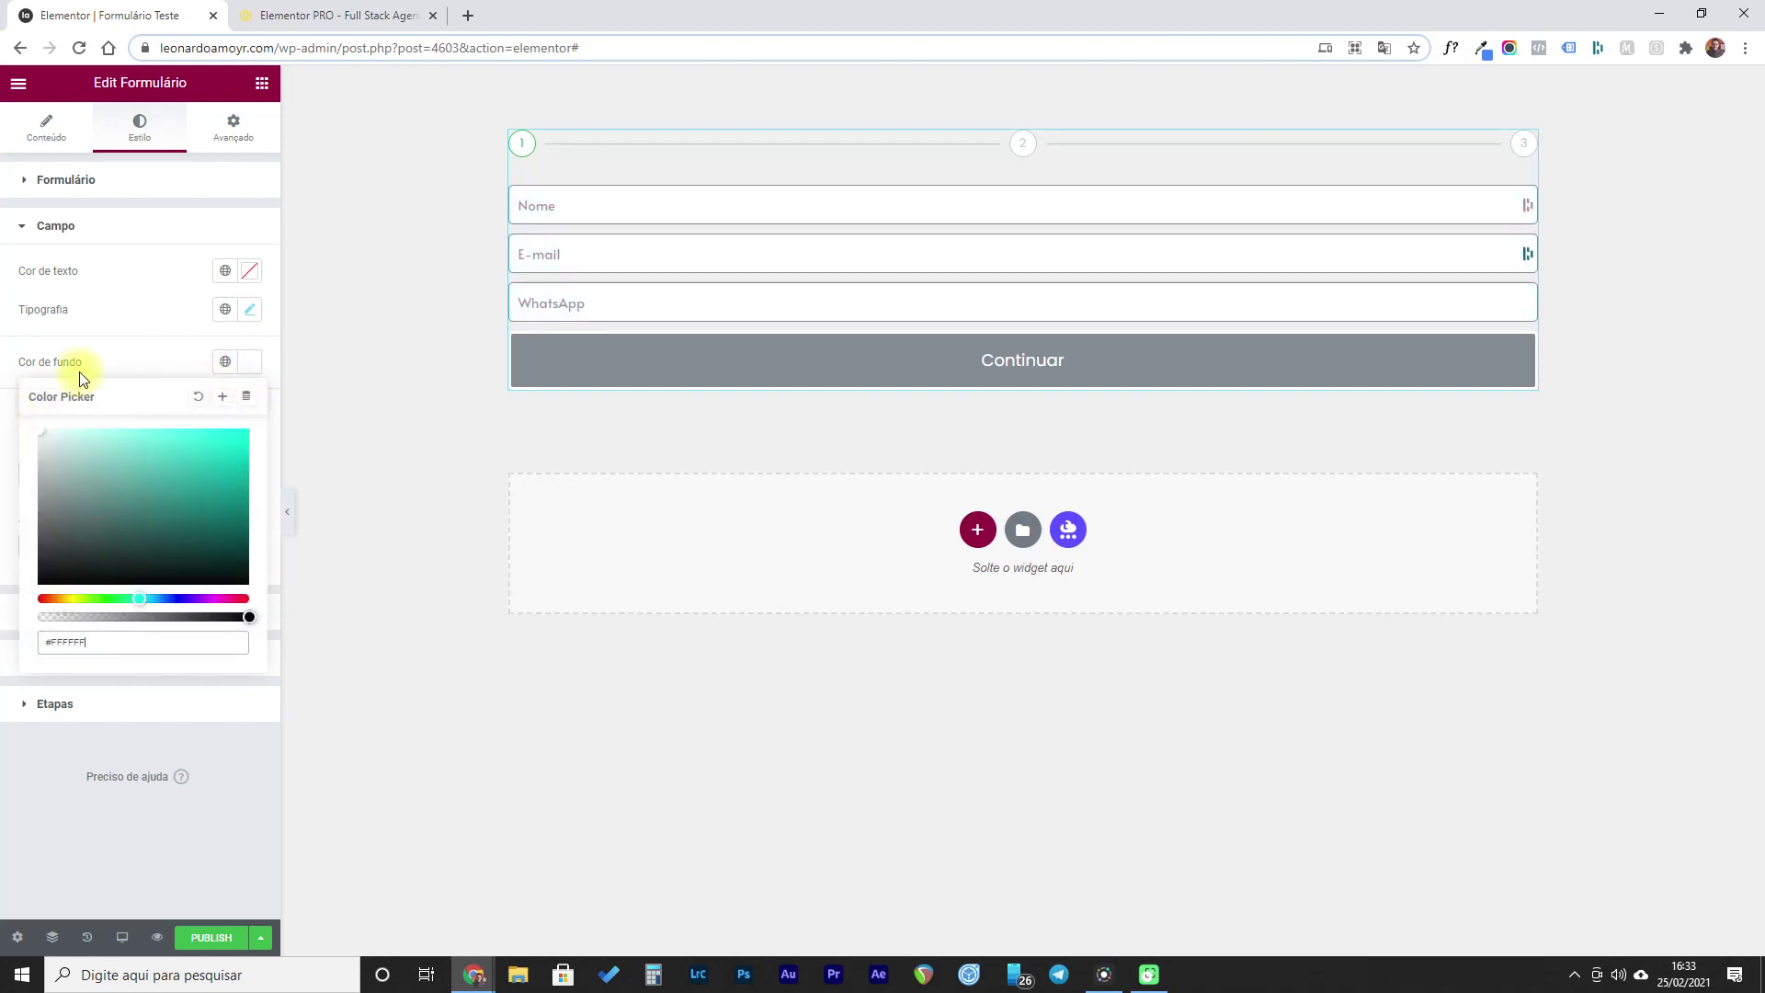
pyautogui.click(126, 346)
# - Set the border colour of the form fields to purple, trying red and magenta first
pyautogui.click(249, 414)
pyautogui.moveTo(161, 521); pyautogui.dragTo(247, 482)
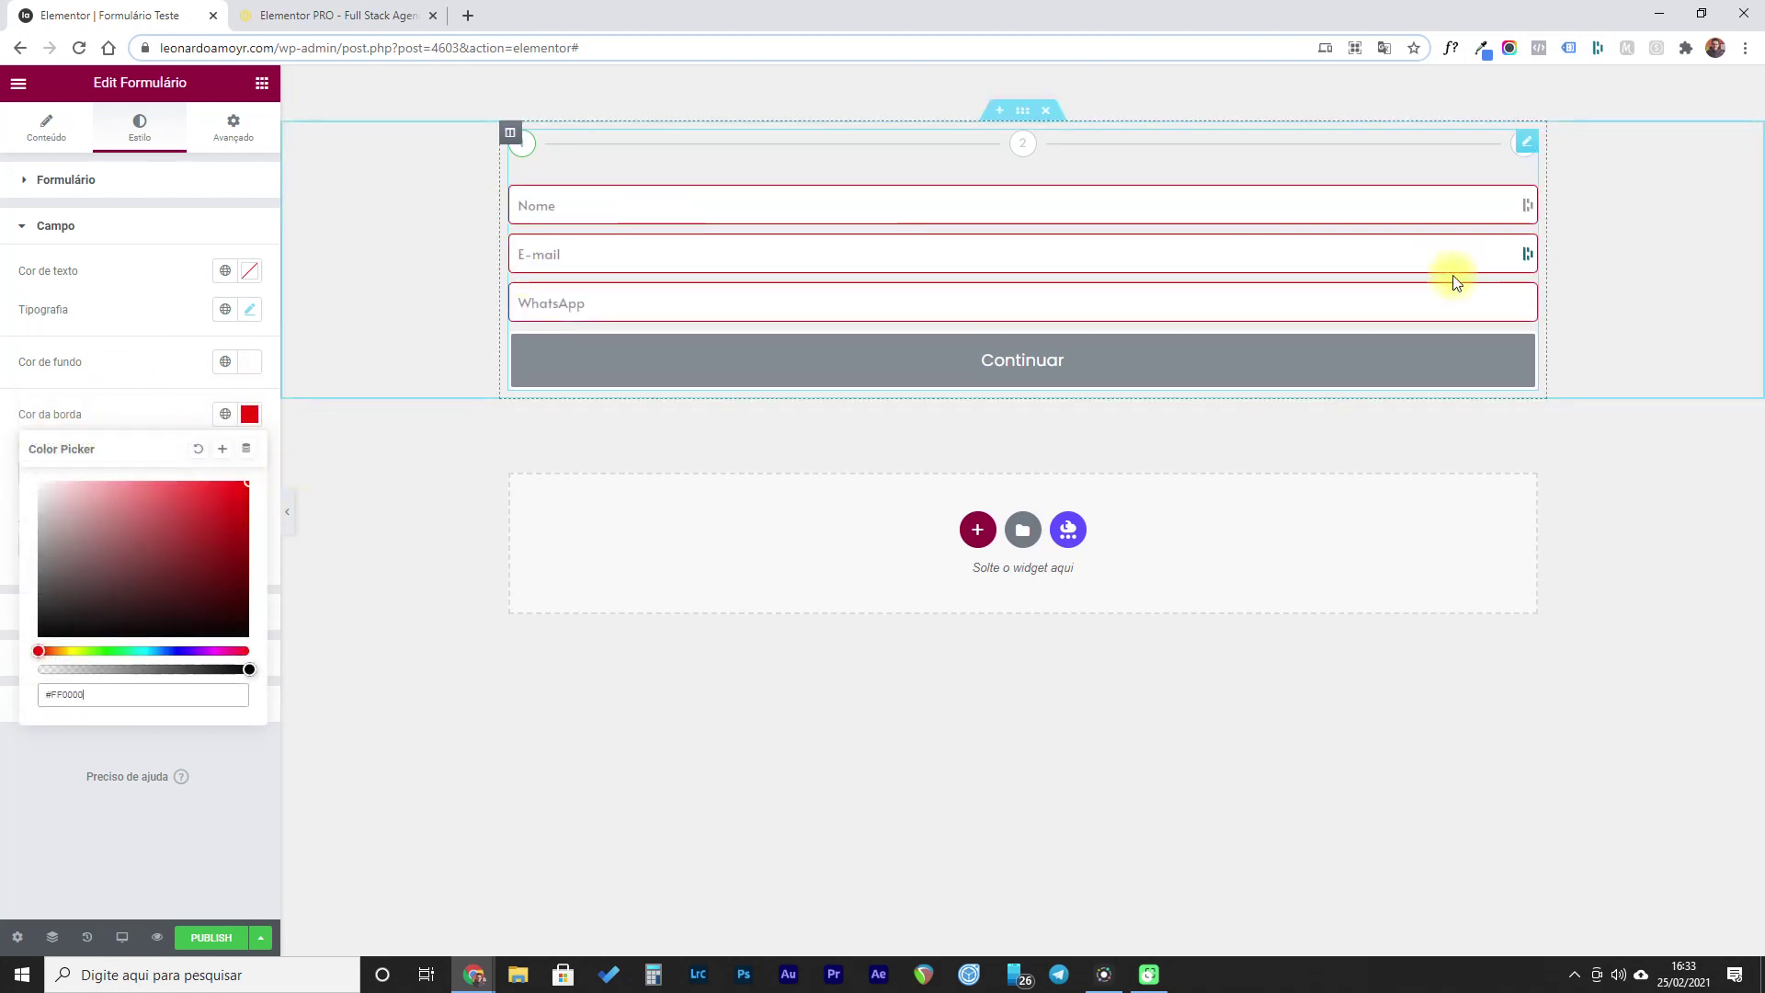
pyautogui.click(144, 576)
pyautogui.moveTo(144, 577)
pyautogui.mouseDown()
pyautogui.moveTo(192, 650)
pyautogui.moveTo(222, 650)
pyautogui.mouseUp()
pyautogui.moveTo(243, 502); pyautogui.dragTo(257, 504)
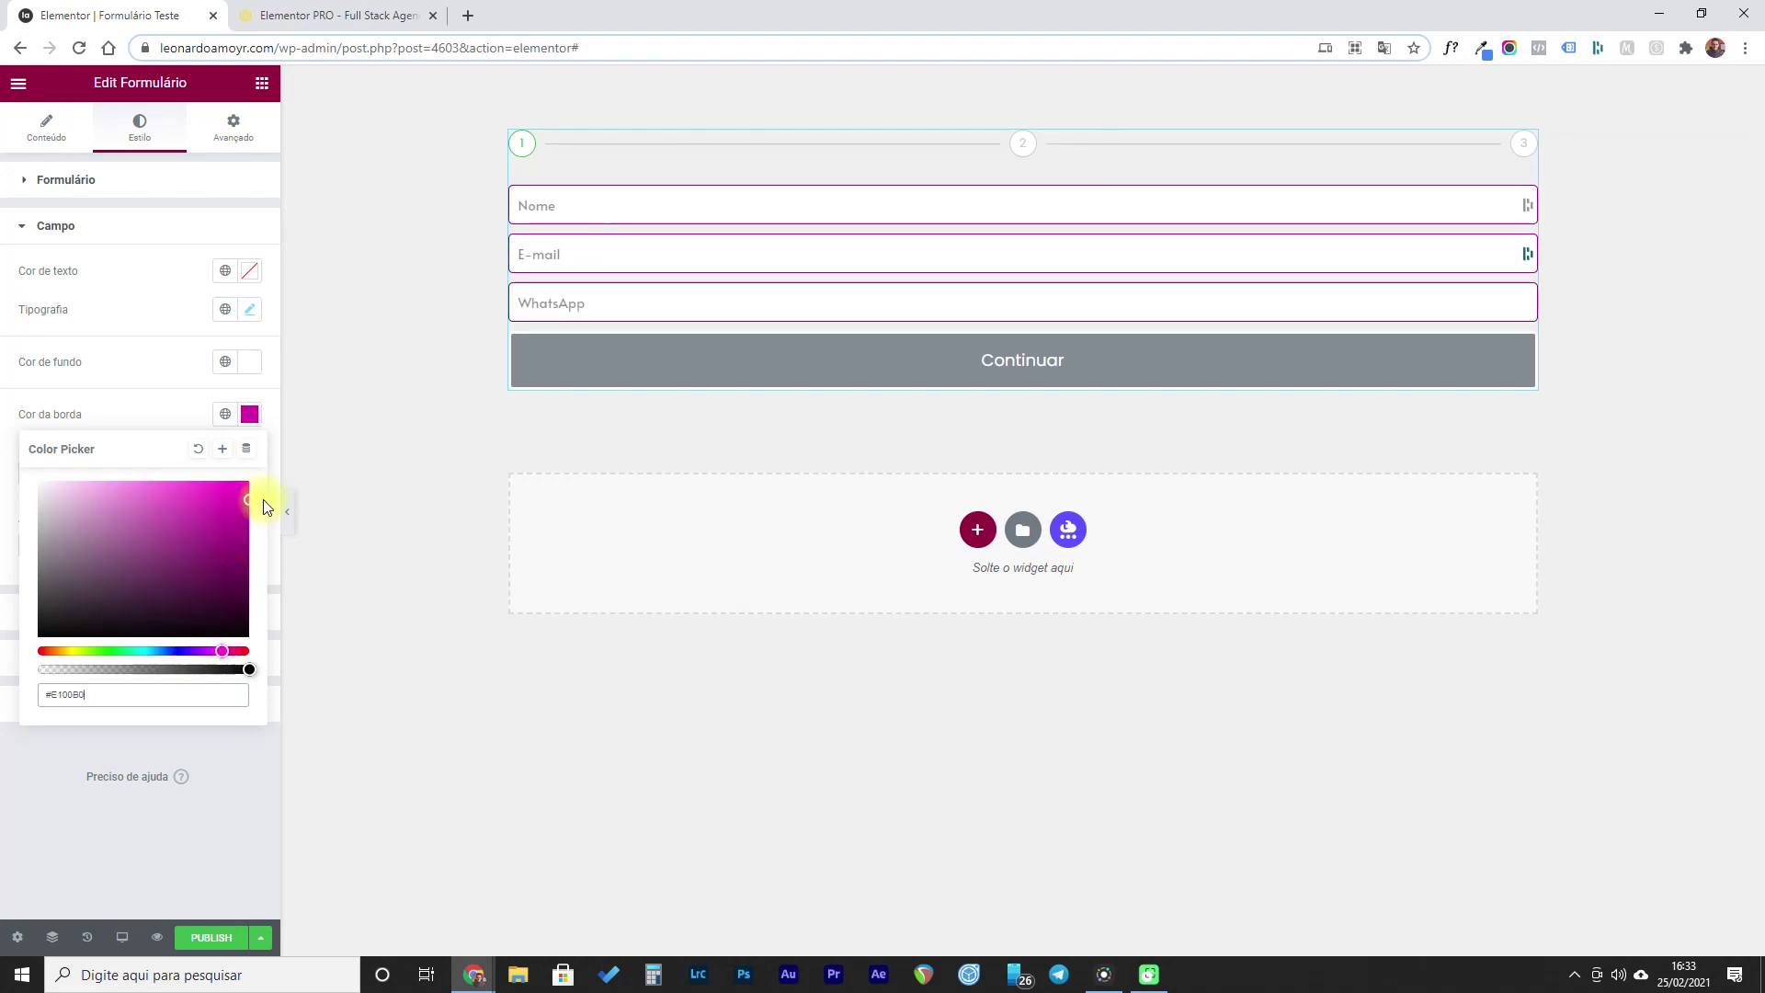
pyautogui.click(235, 571)
pyautogui.moveTo(221, 650)
pyautogui.mouseDown()
pyautogui.moveTo(198, 650)
pyautogui.moveTo(257, 491)
pyautogui.moveTo(229, 501)
pyautogui.mouseUp()
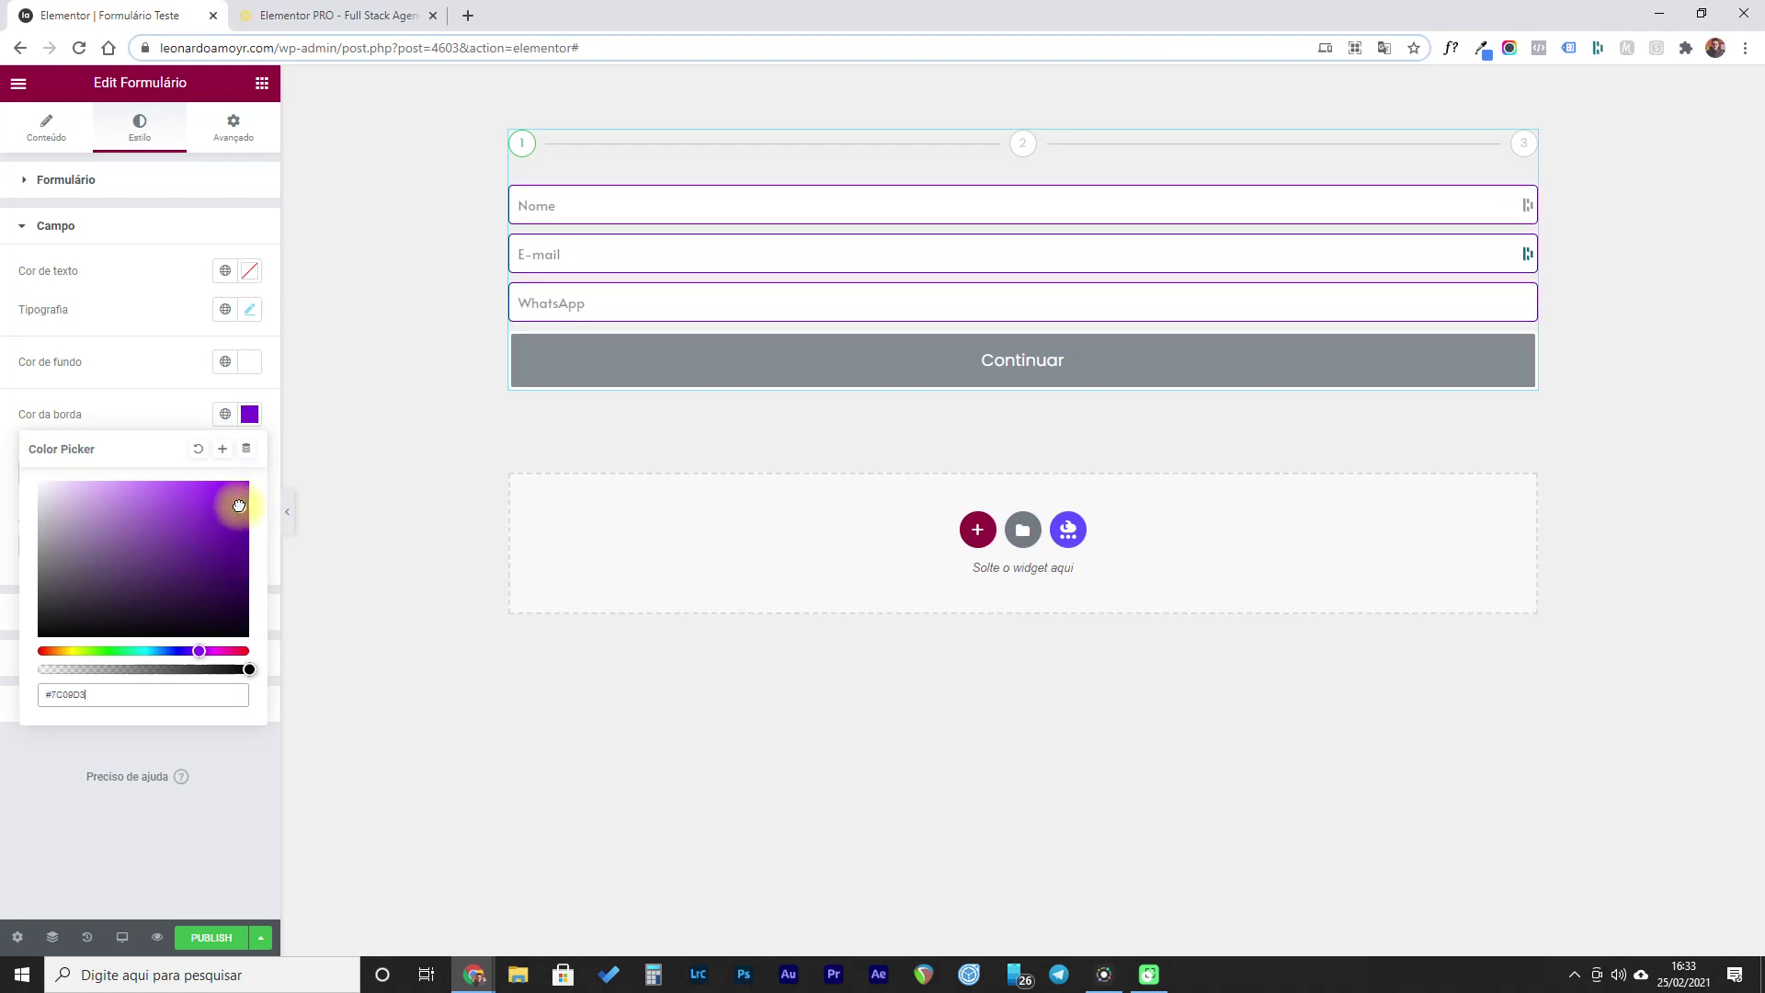
pyautogui.click(189, 411)
# - Set the border width of the form fields to 3 on all sides
pyautogui.click(58, 473)
pyautogui.write('2')
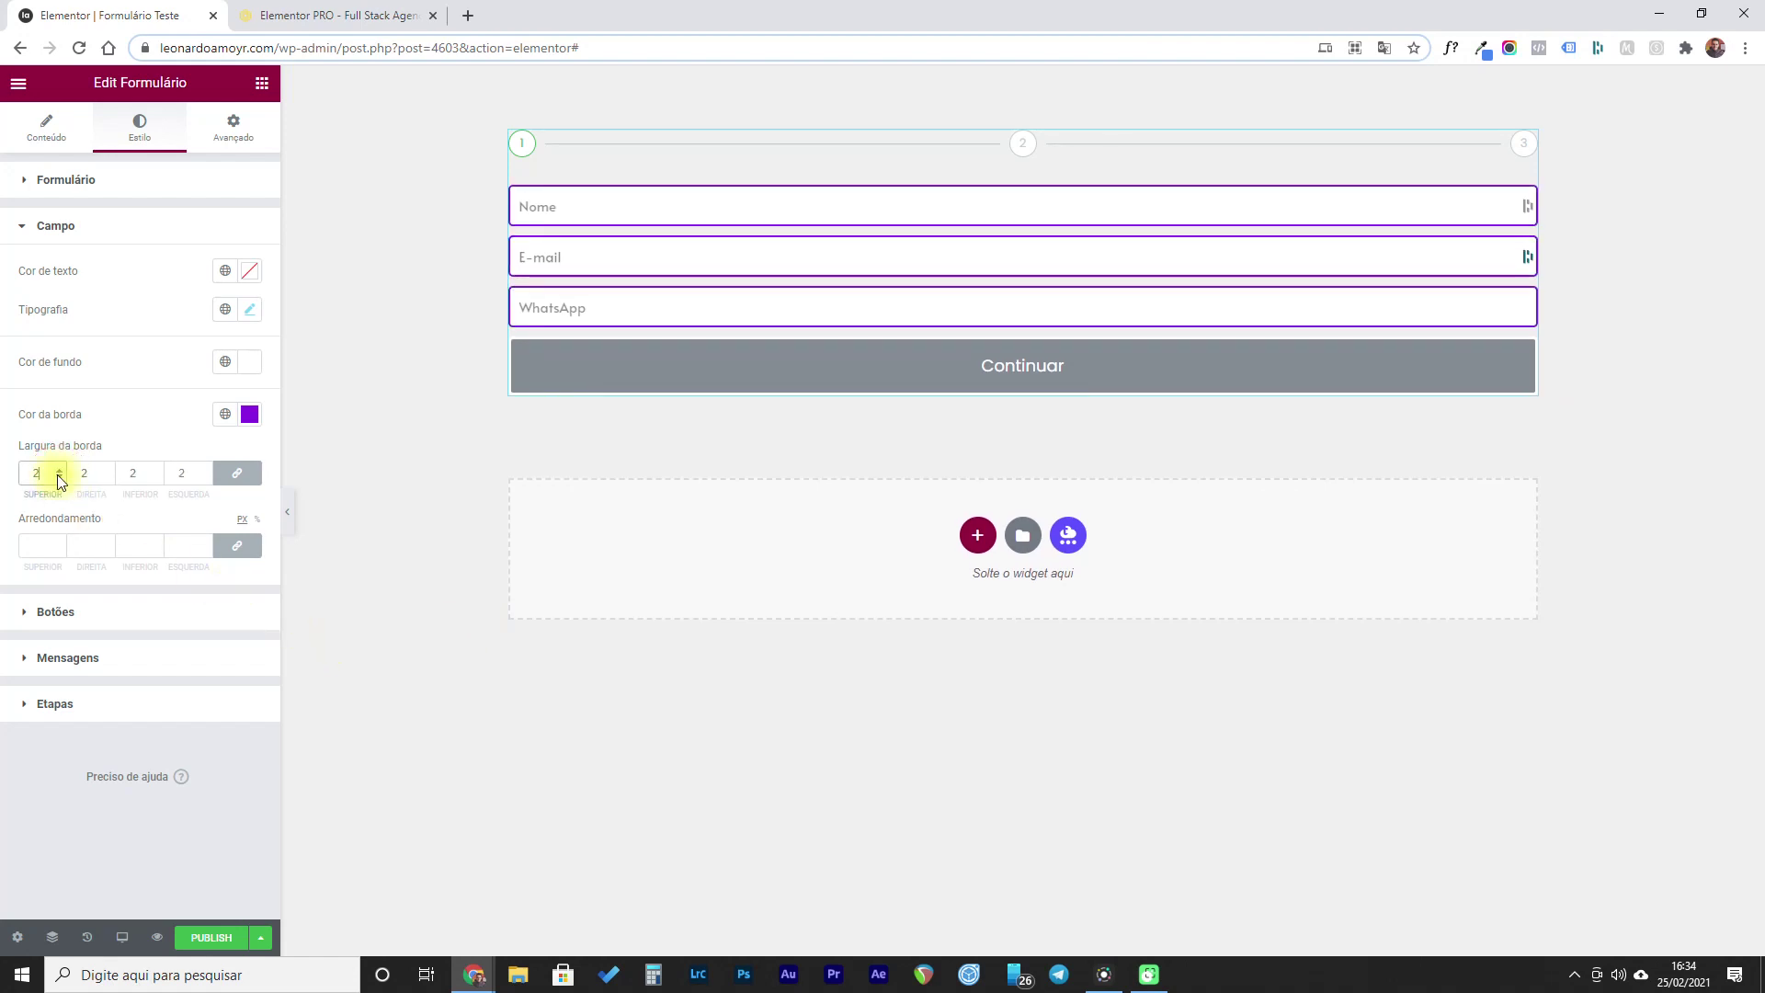
pyautogui.click(58, 470)
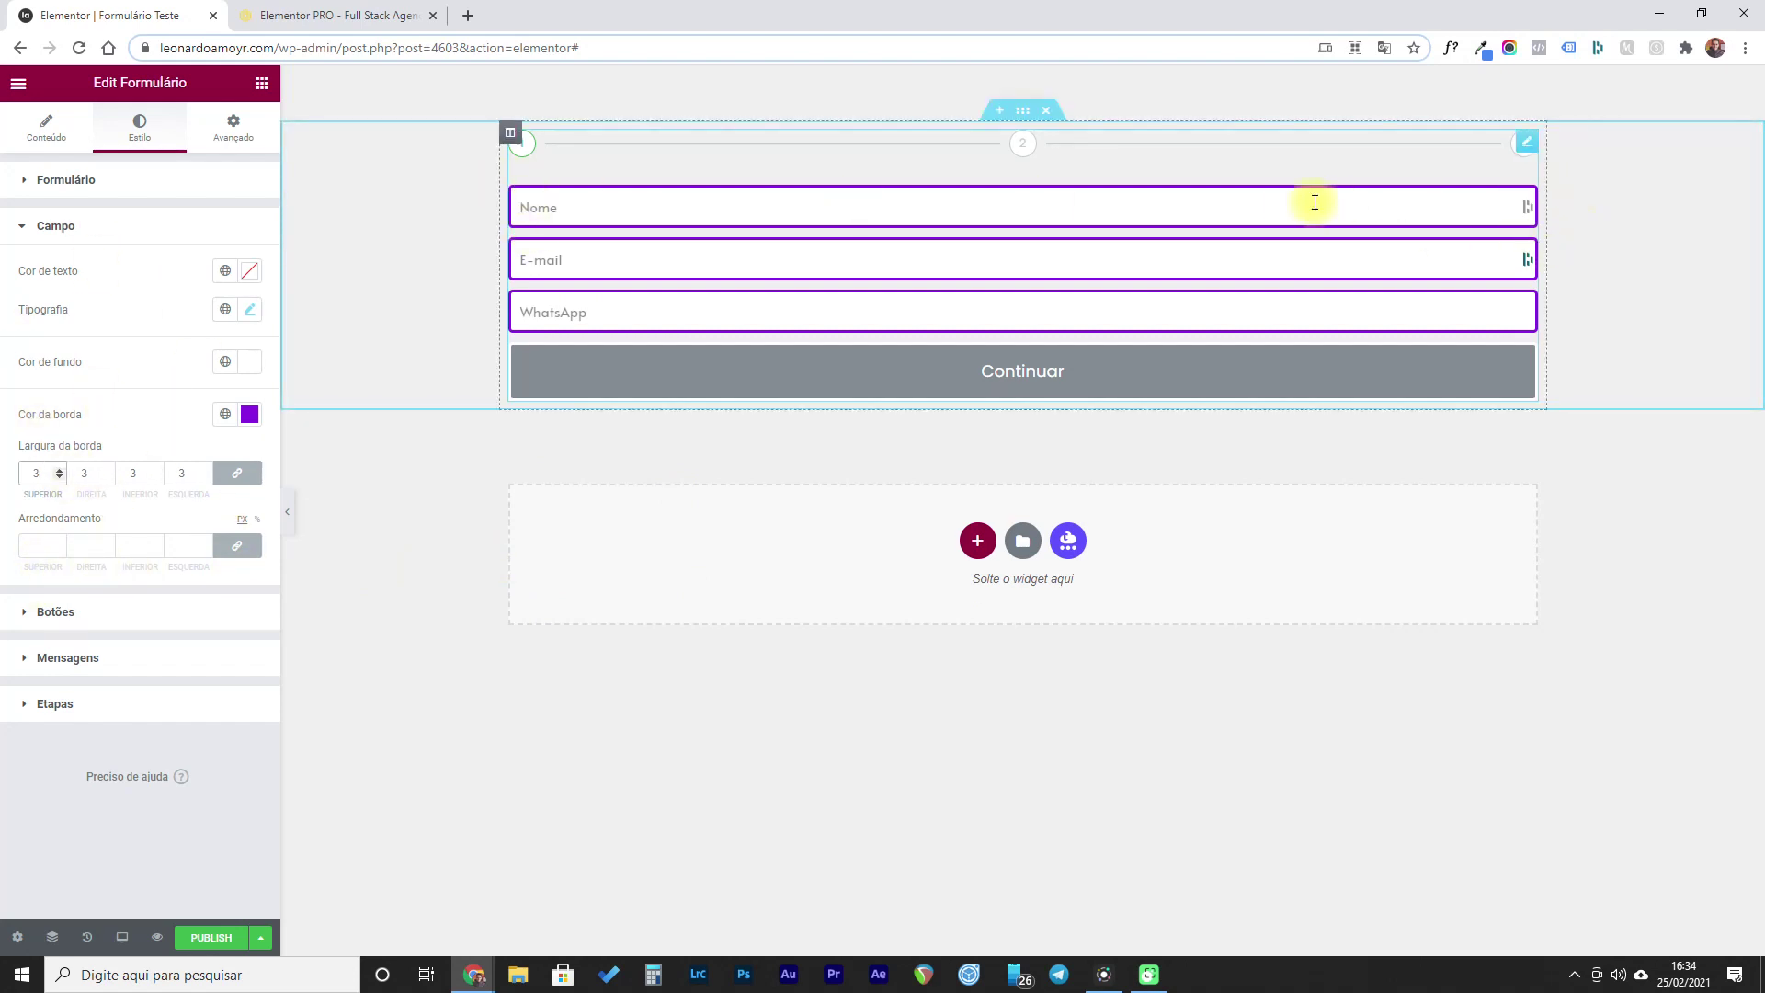
# - Set the corner rounding of the form fields to 7 px on all corners, trying 30 and 15 px first
pyautogui.click(39, 546)
pyautogui.write('30')
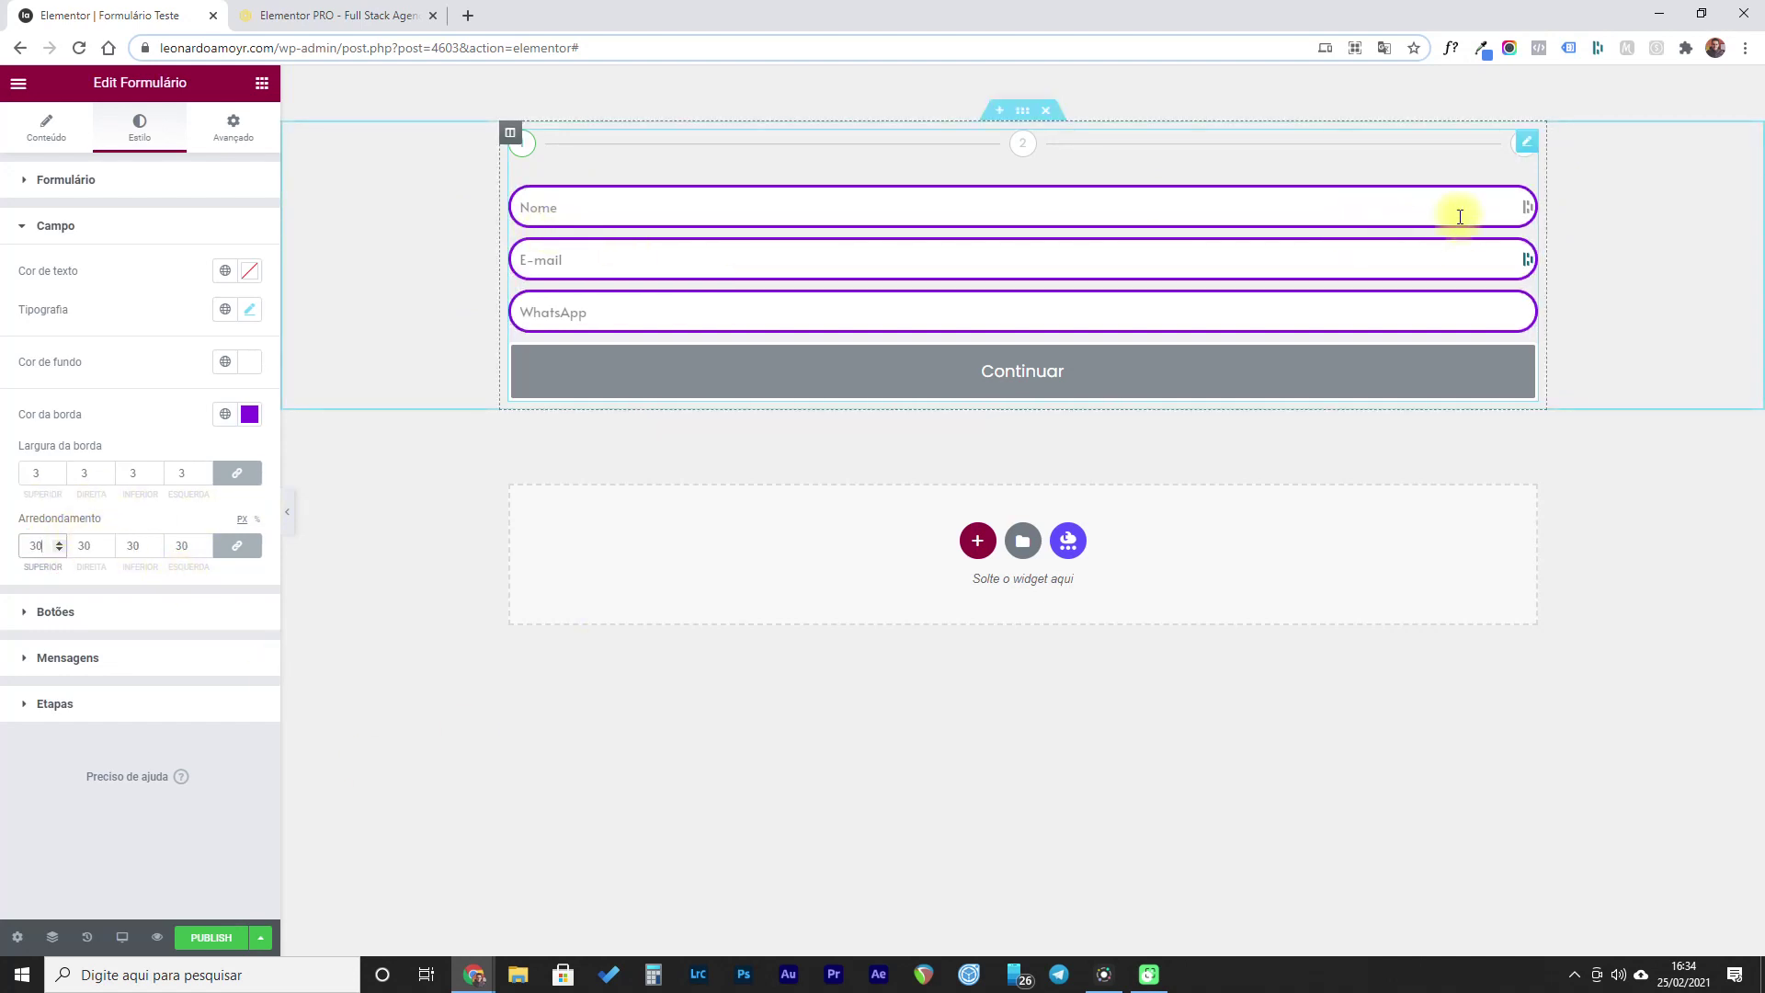
pyautogui.doubleClick(29, 544)
pyautogui.write('15')
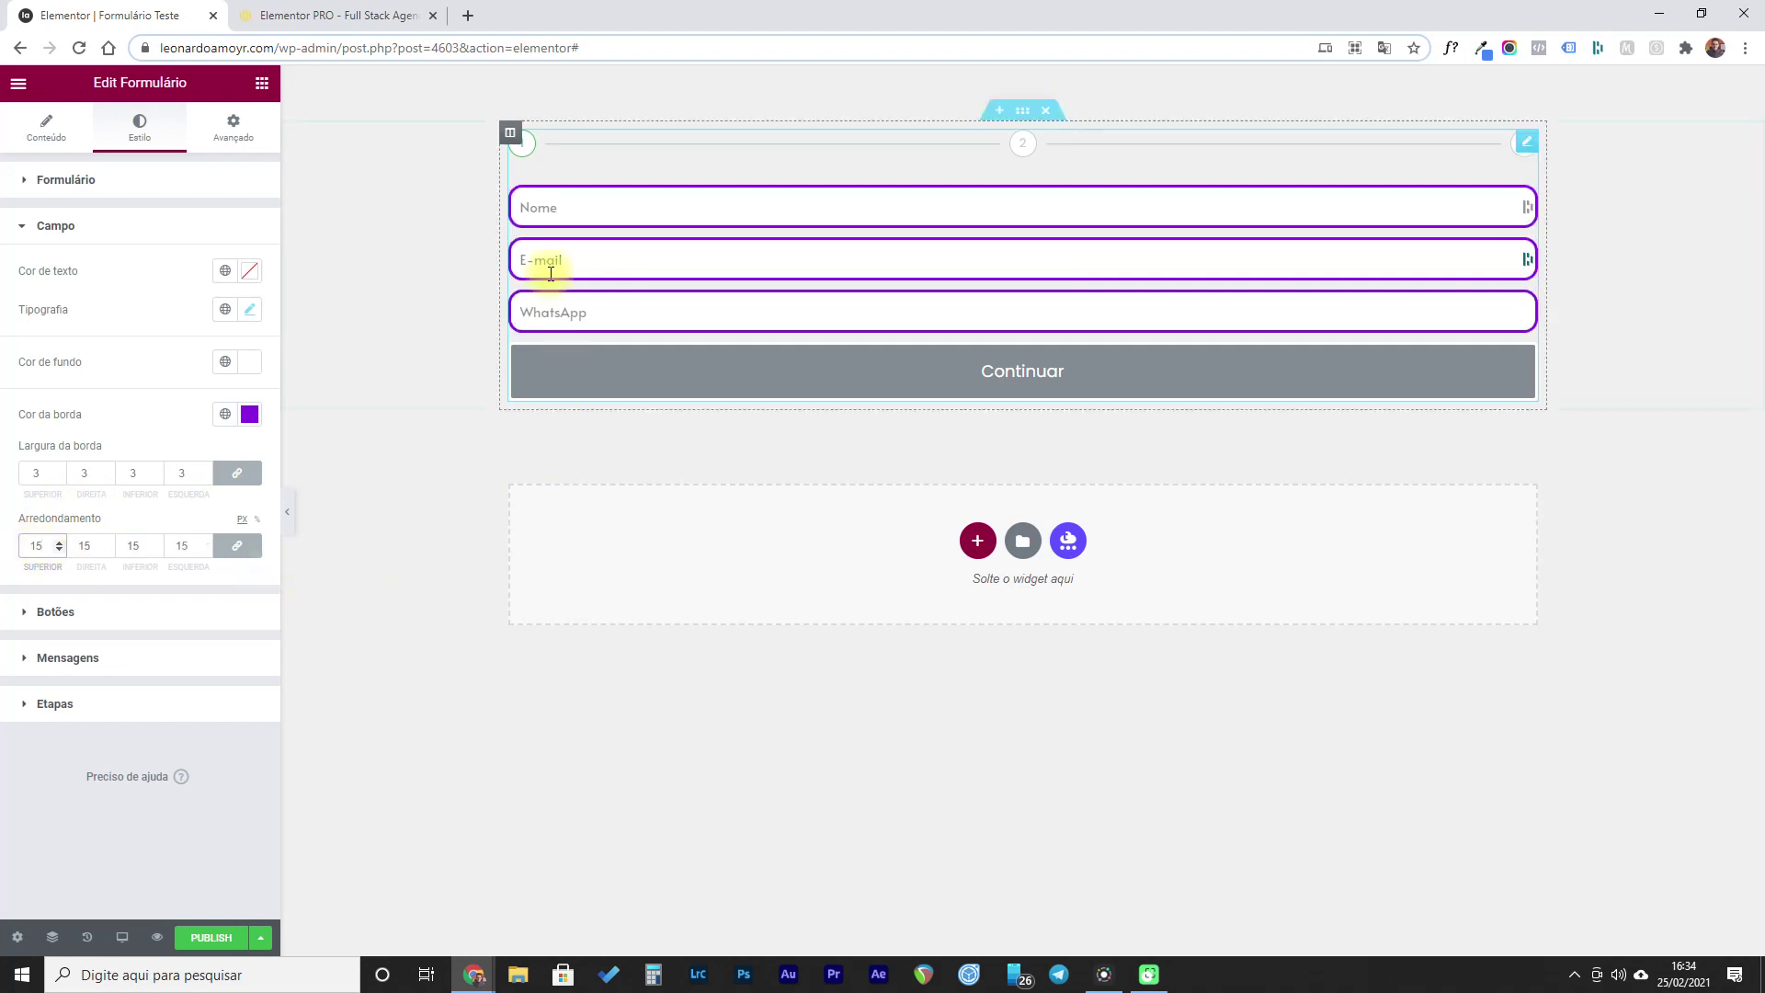
pyautogui.click(43, 545)
pyautogui.write('7')
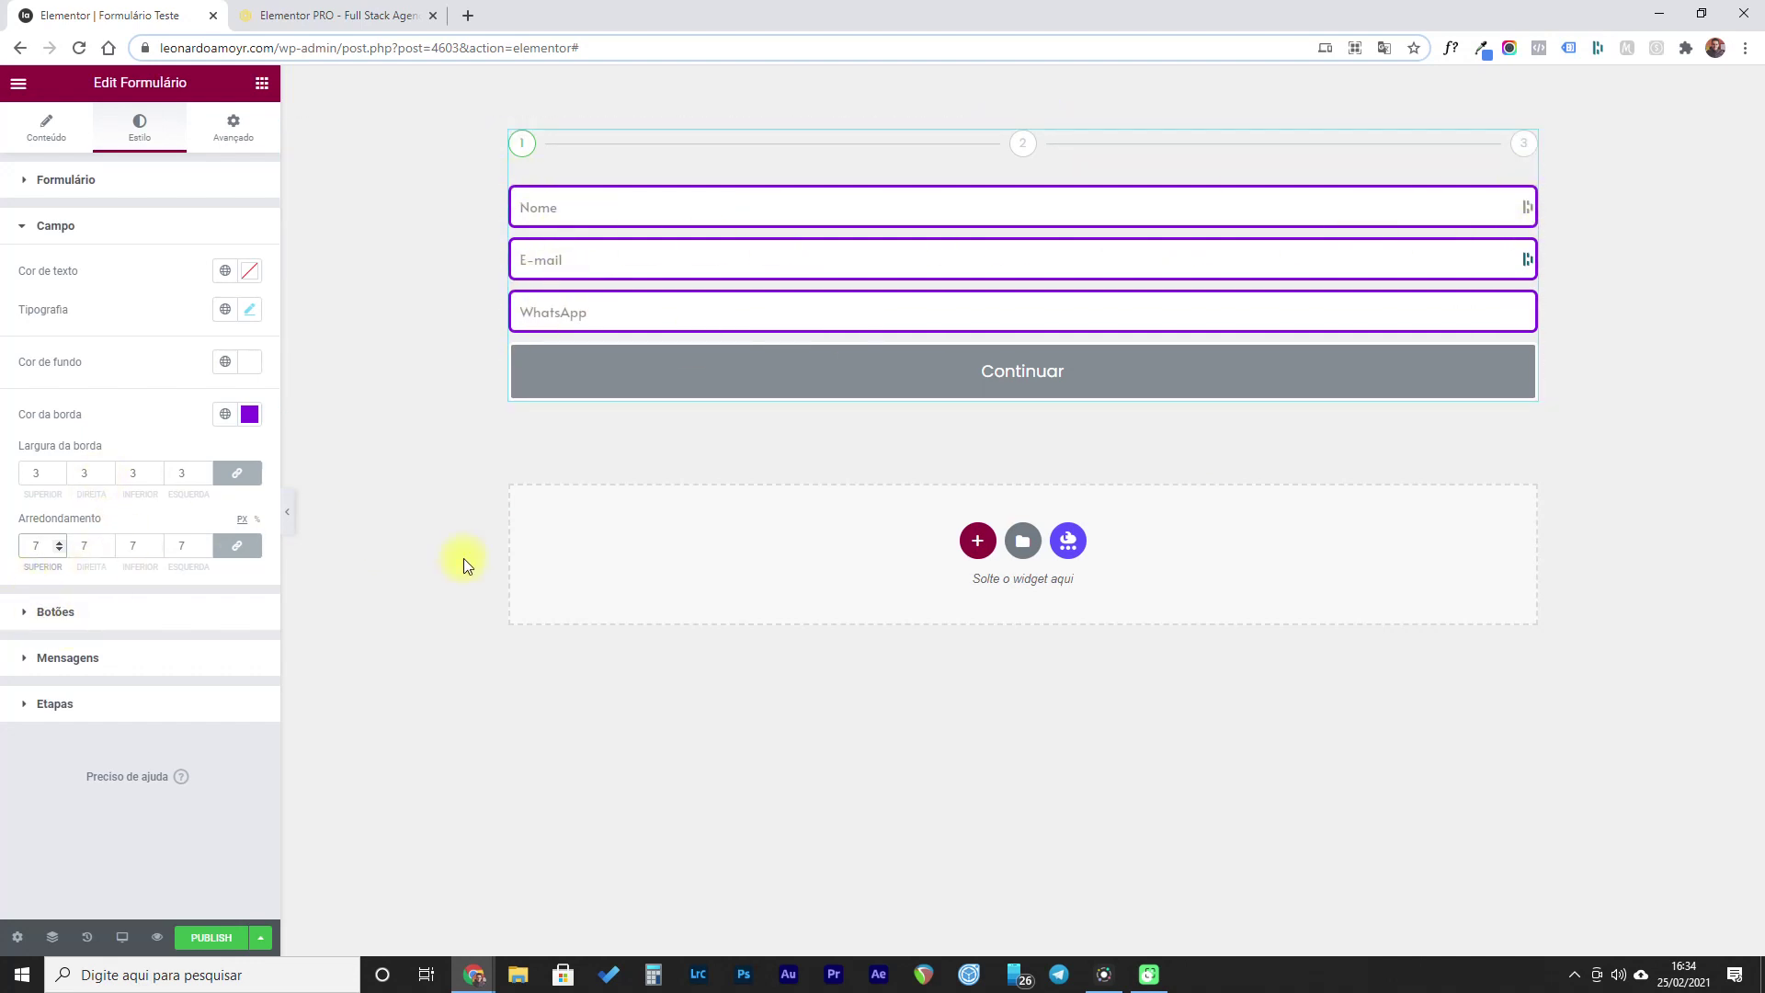
# - Set the normal background colour of the form's Next and Submit buttons to red
pyautogui.click(27, 614)
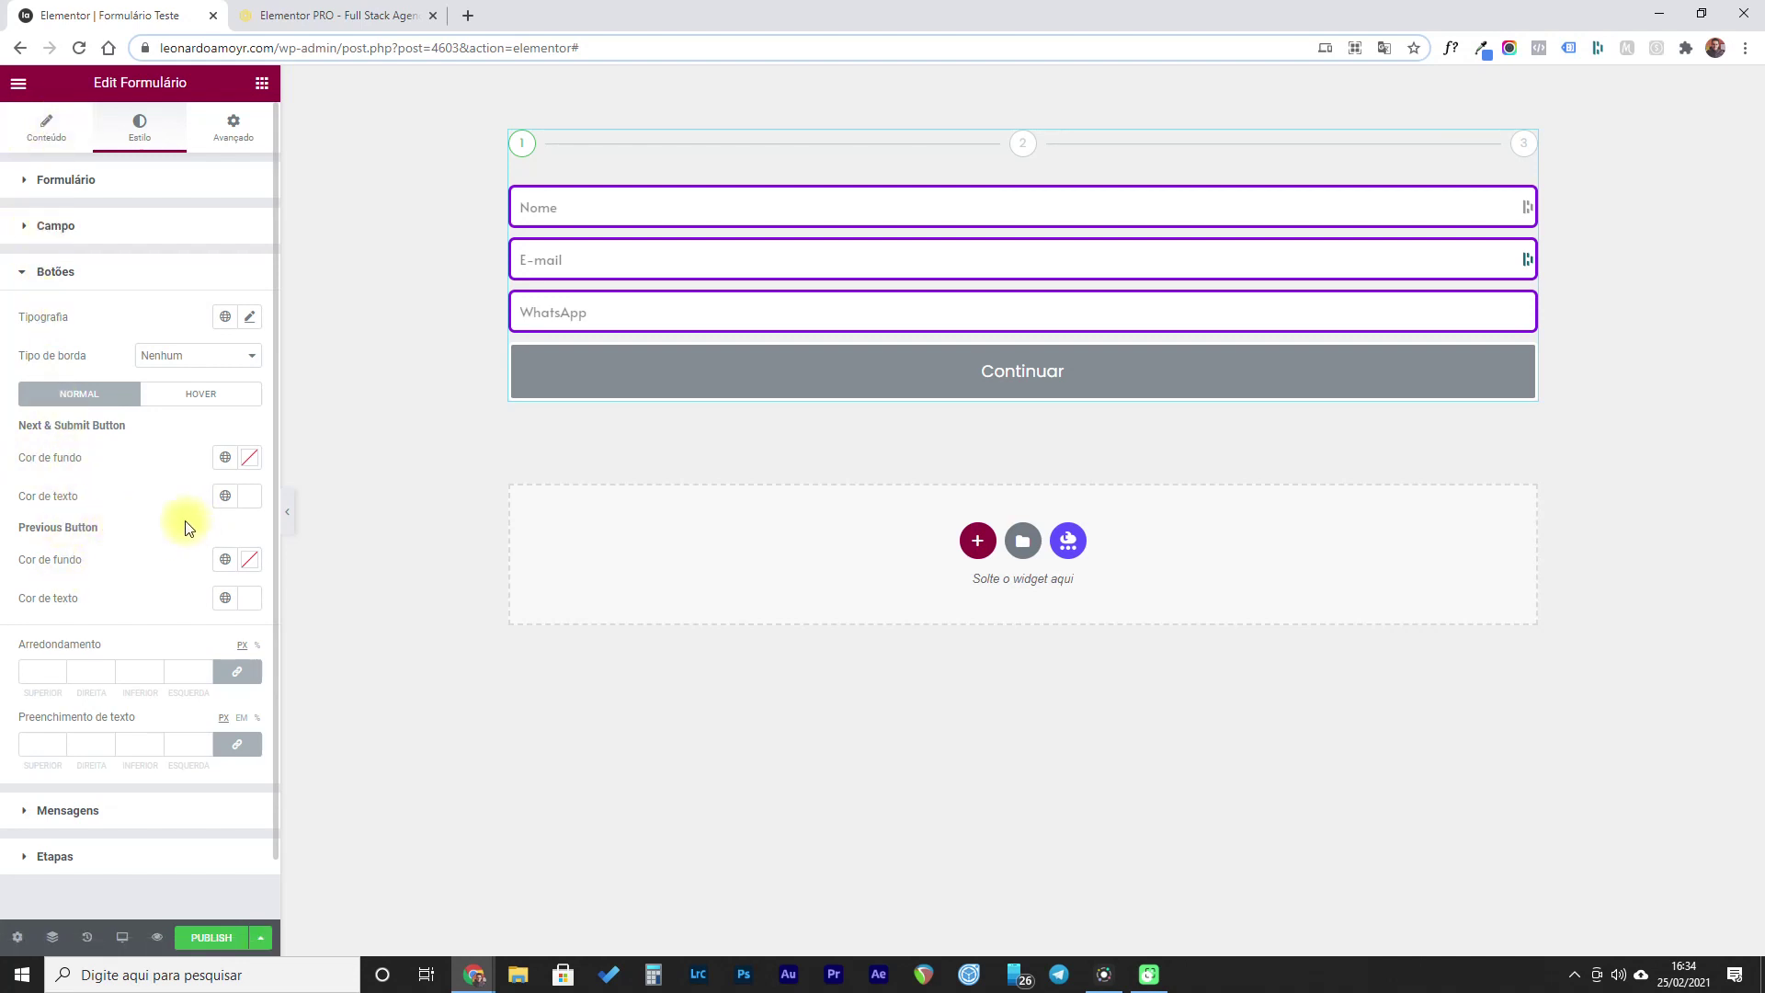
pyautogui.click(252, 458)
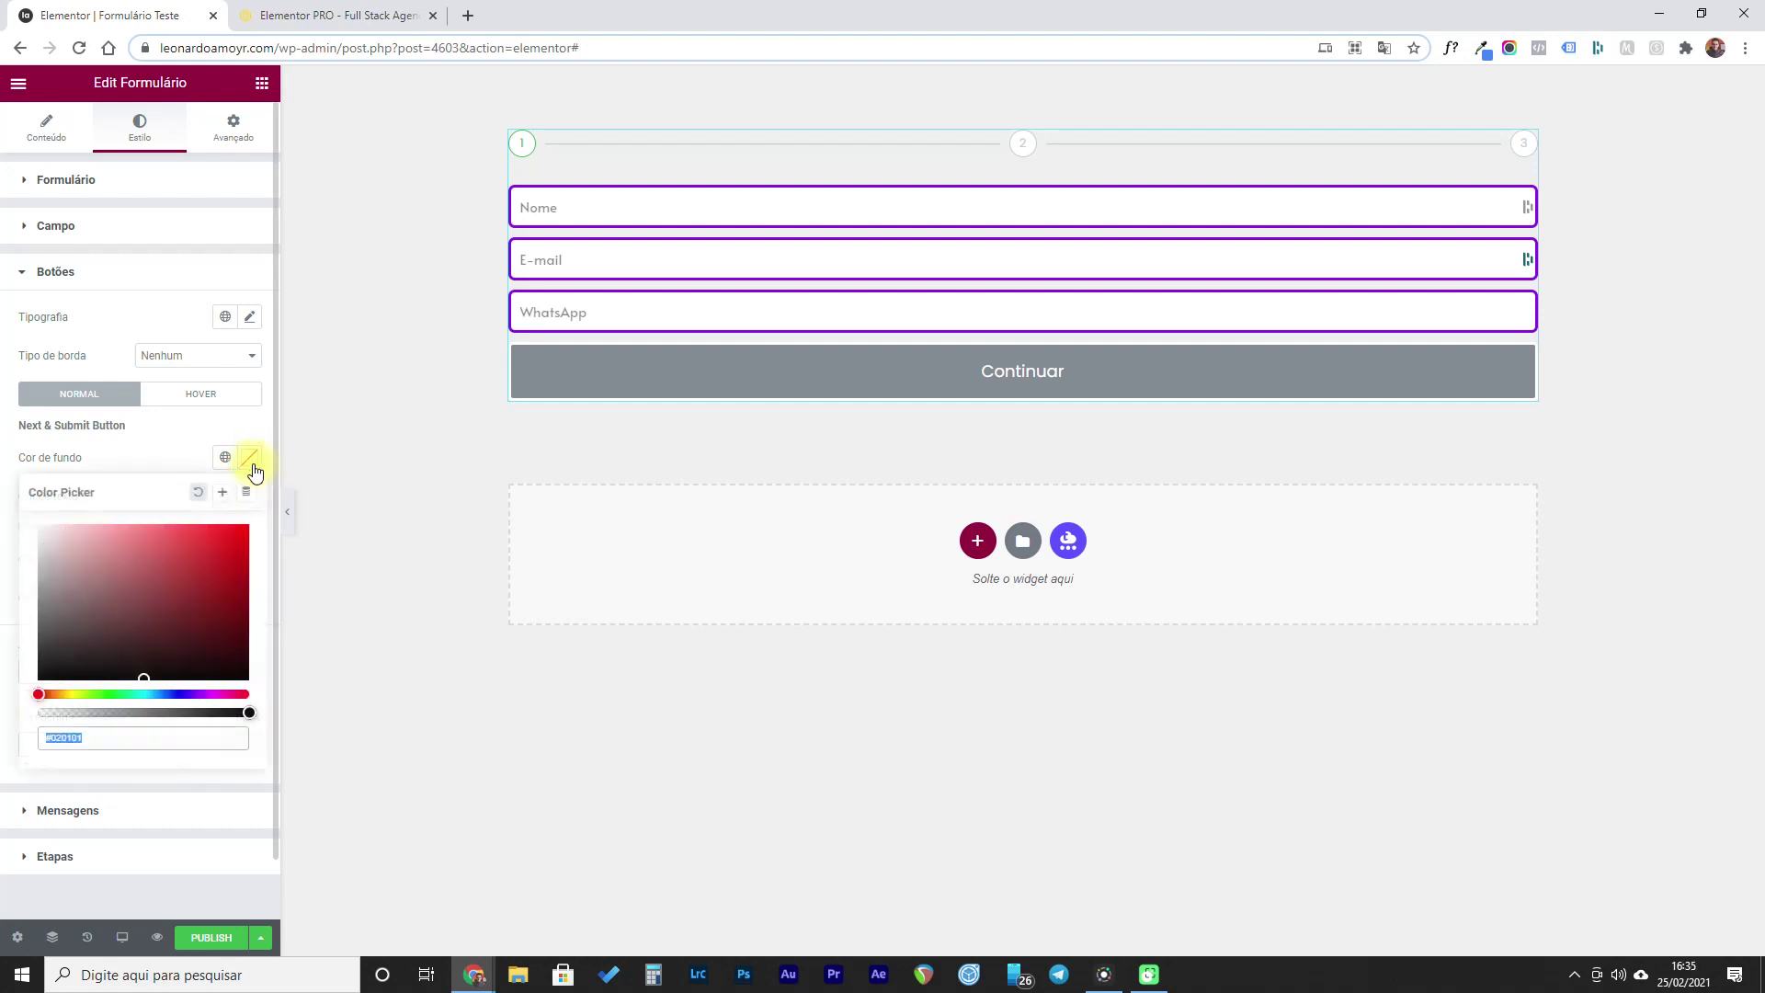
pyautogui.click(235, 538)
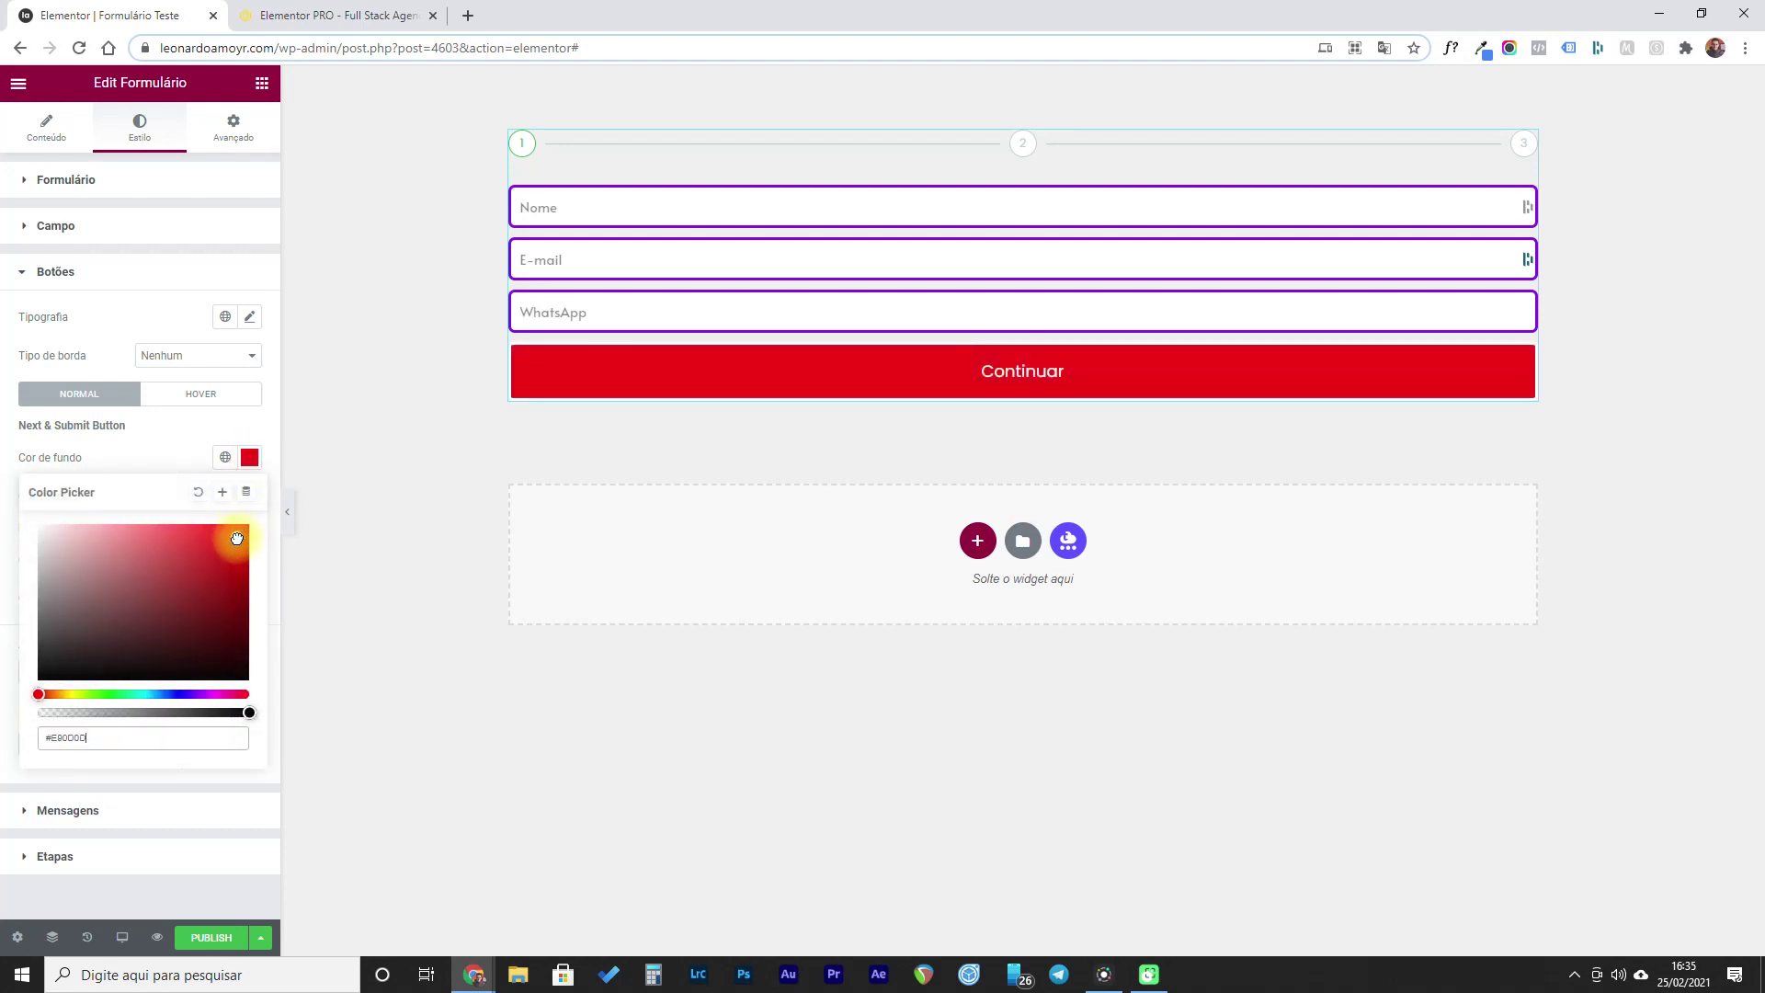
pyautogui.click(162, 448)
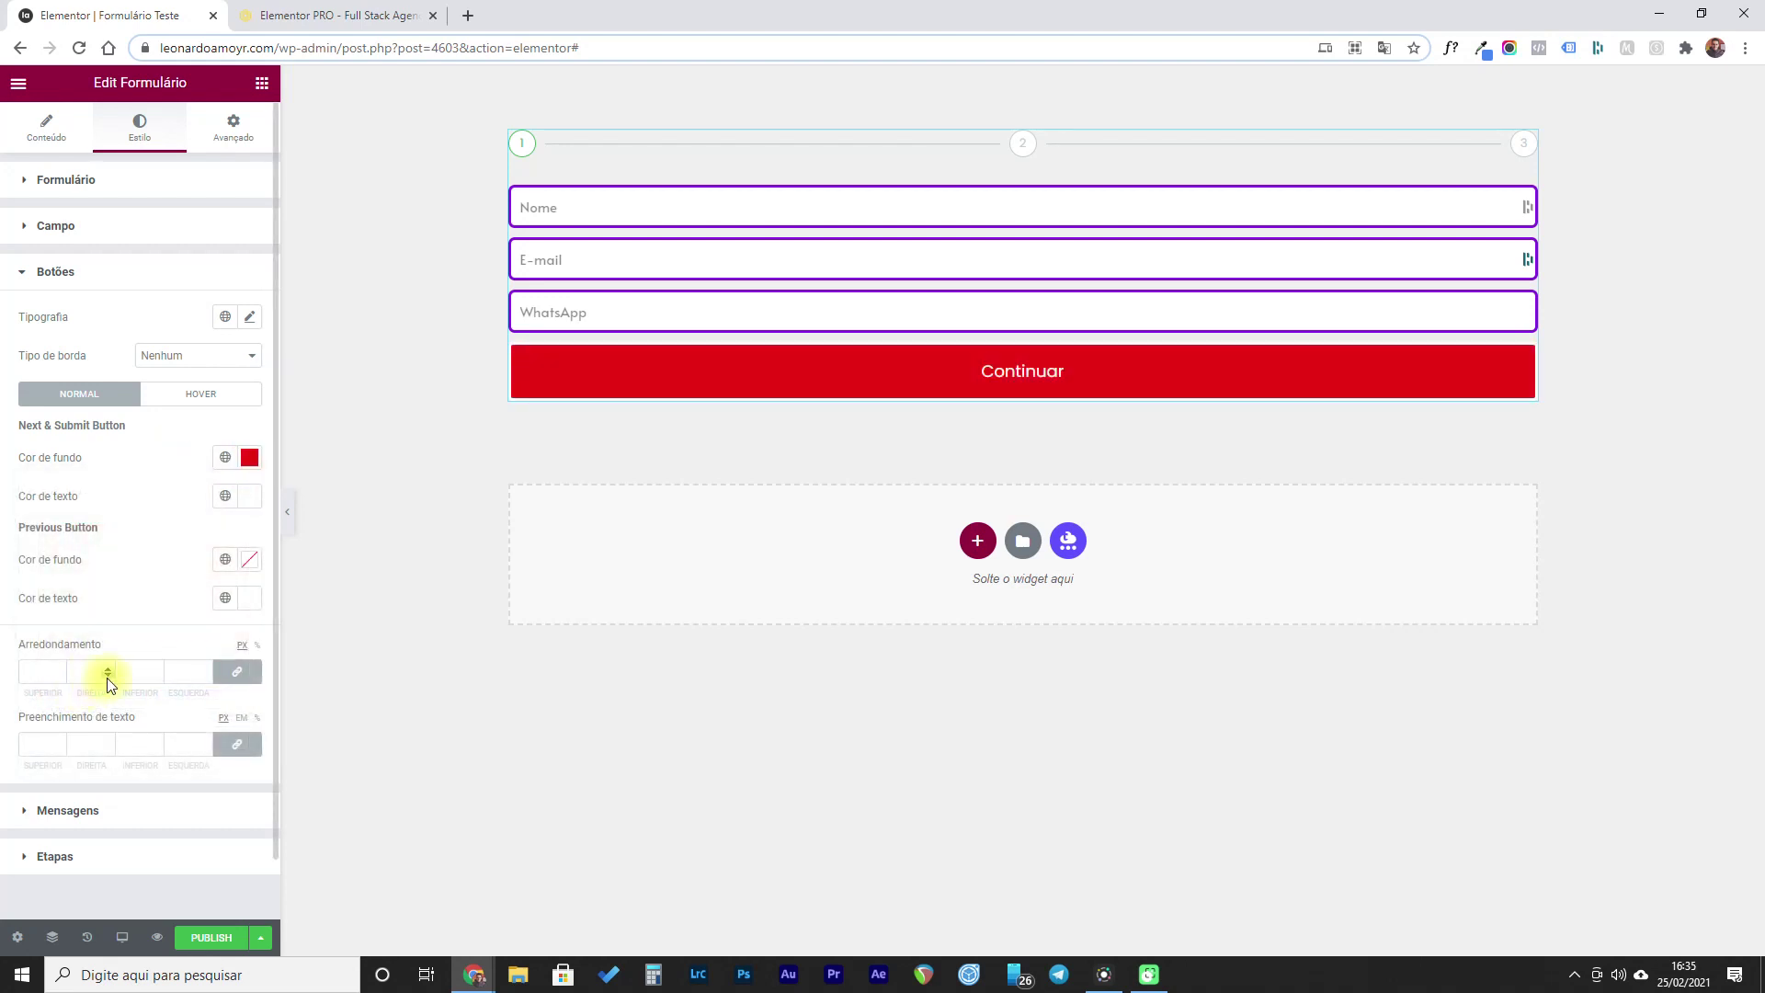
# - Set the normal text colour of the Next and Submit buttons to yellow
pyautogui.click(249, 495)
pyautogui.moveTo(106, 733); pyautogui.dragTo(71, 737)
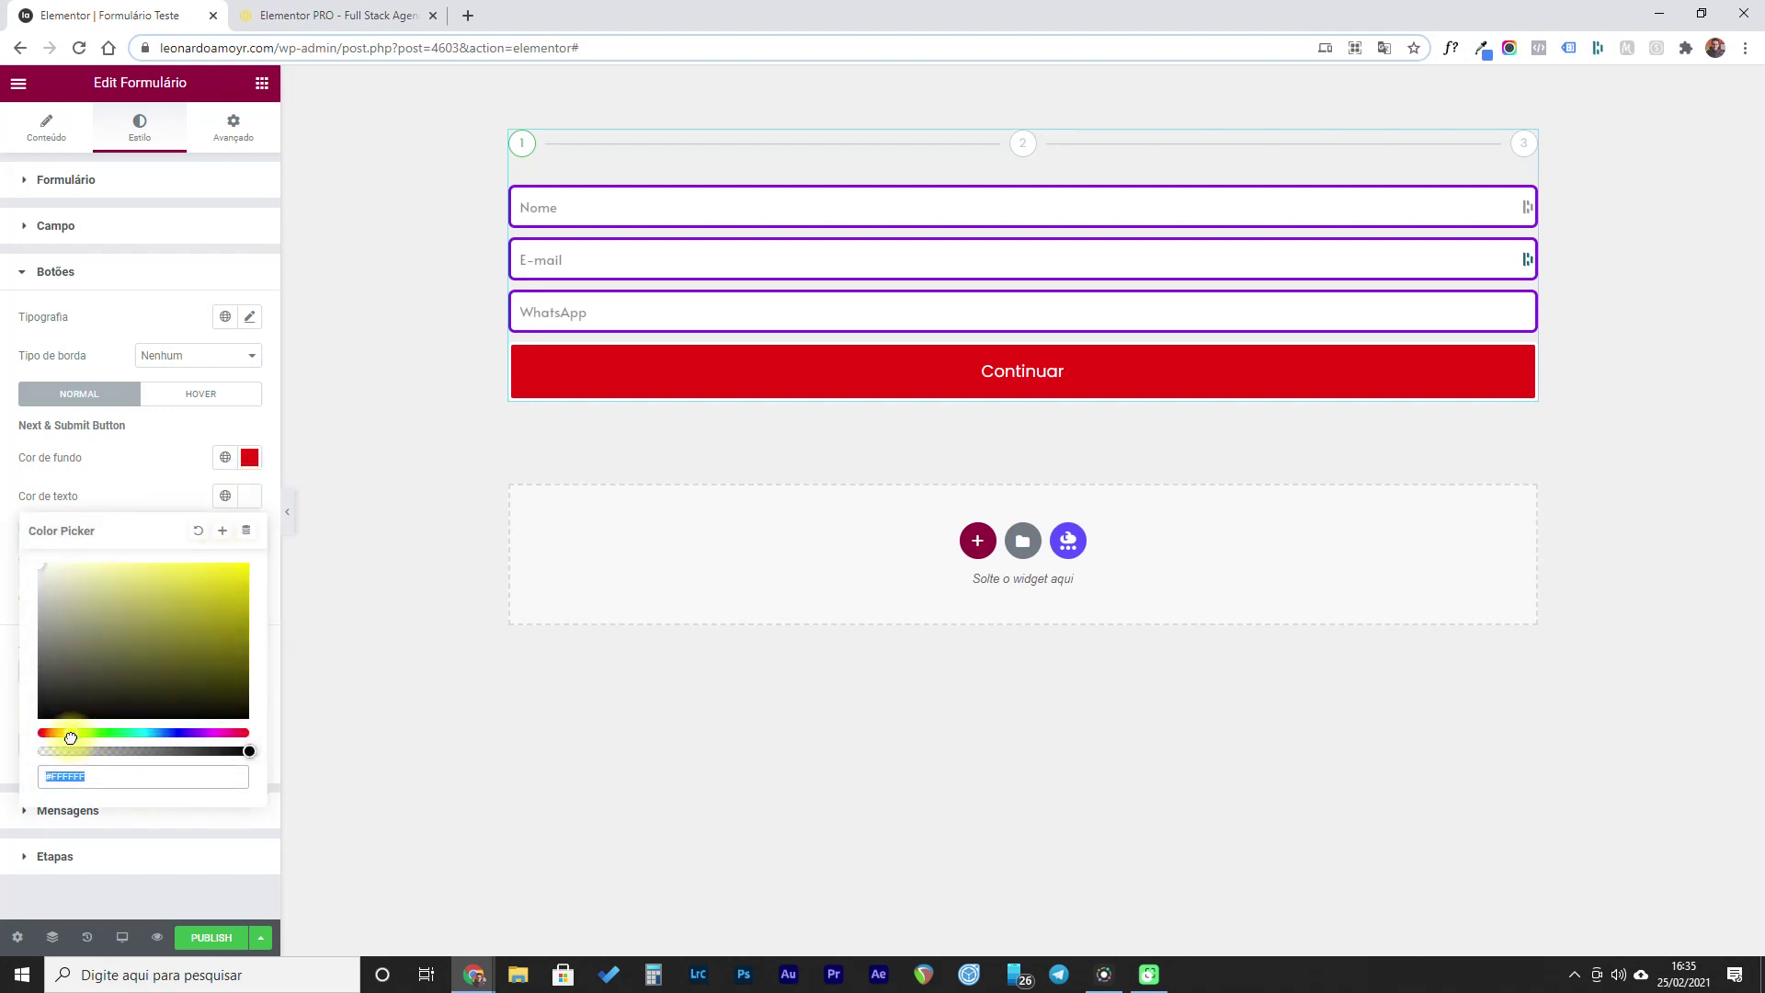
pyautogui.moveTo(163, 653); pyautogui.dragTo(262, 558)
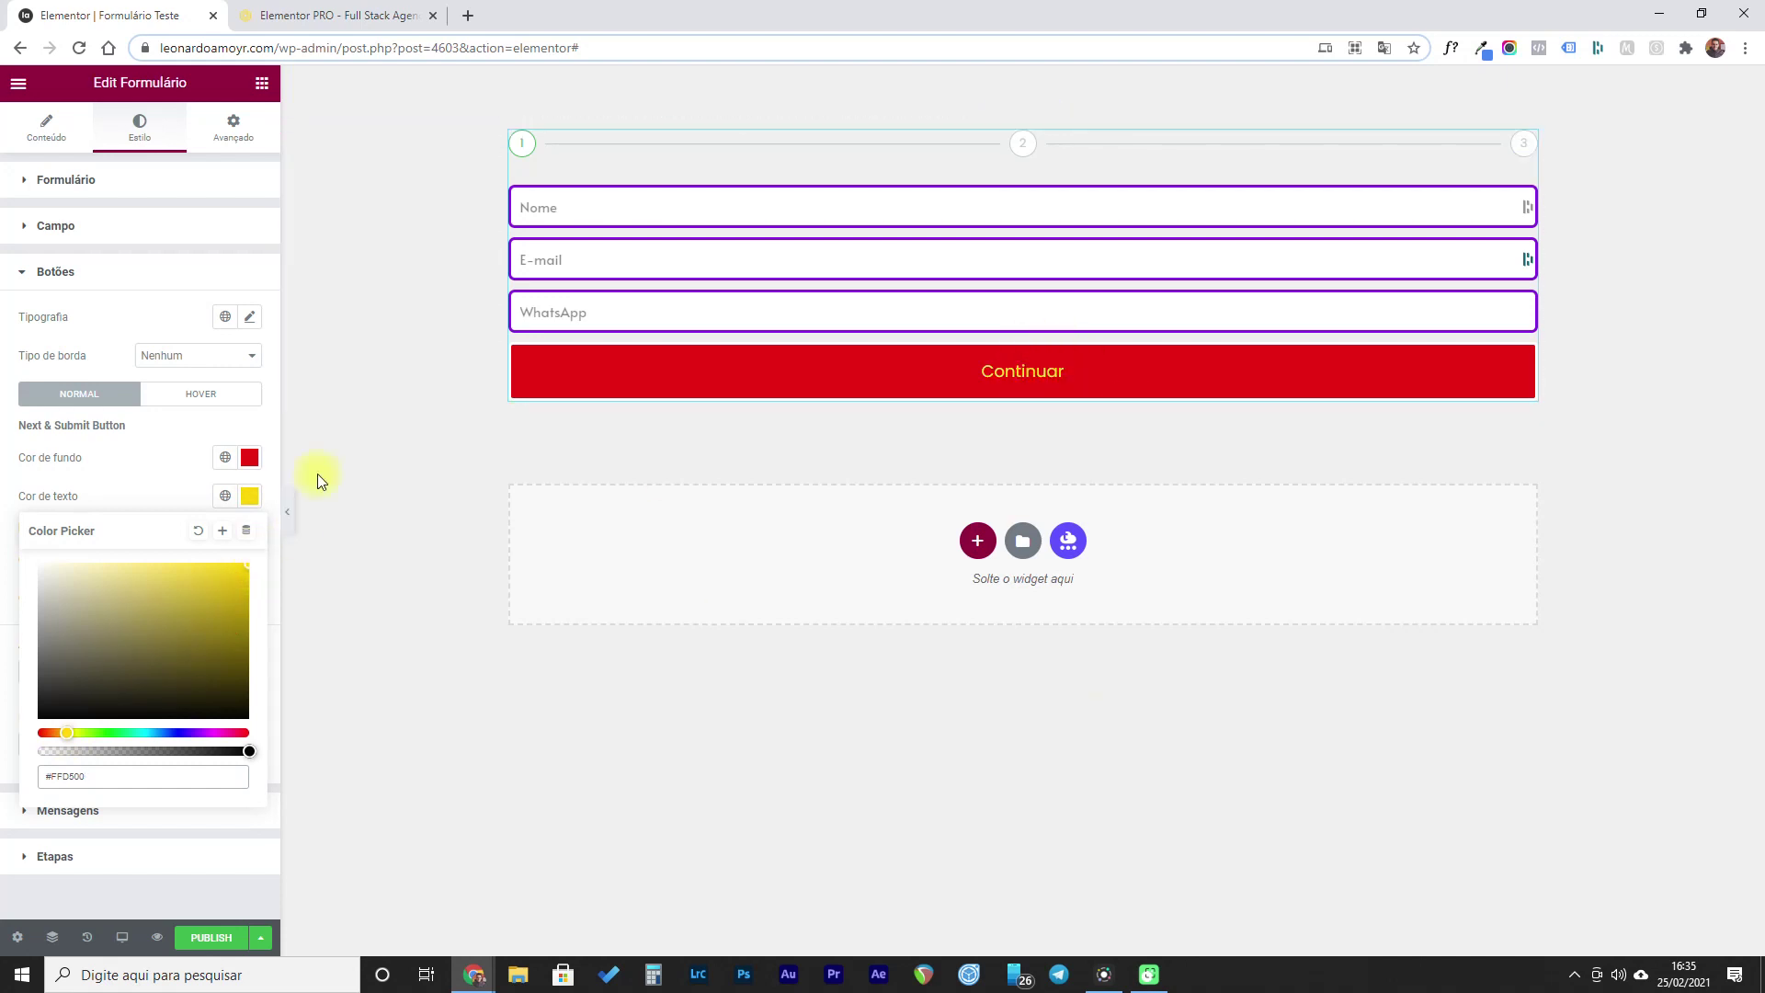
pyautogui.click(140, 477)
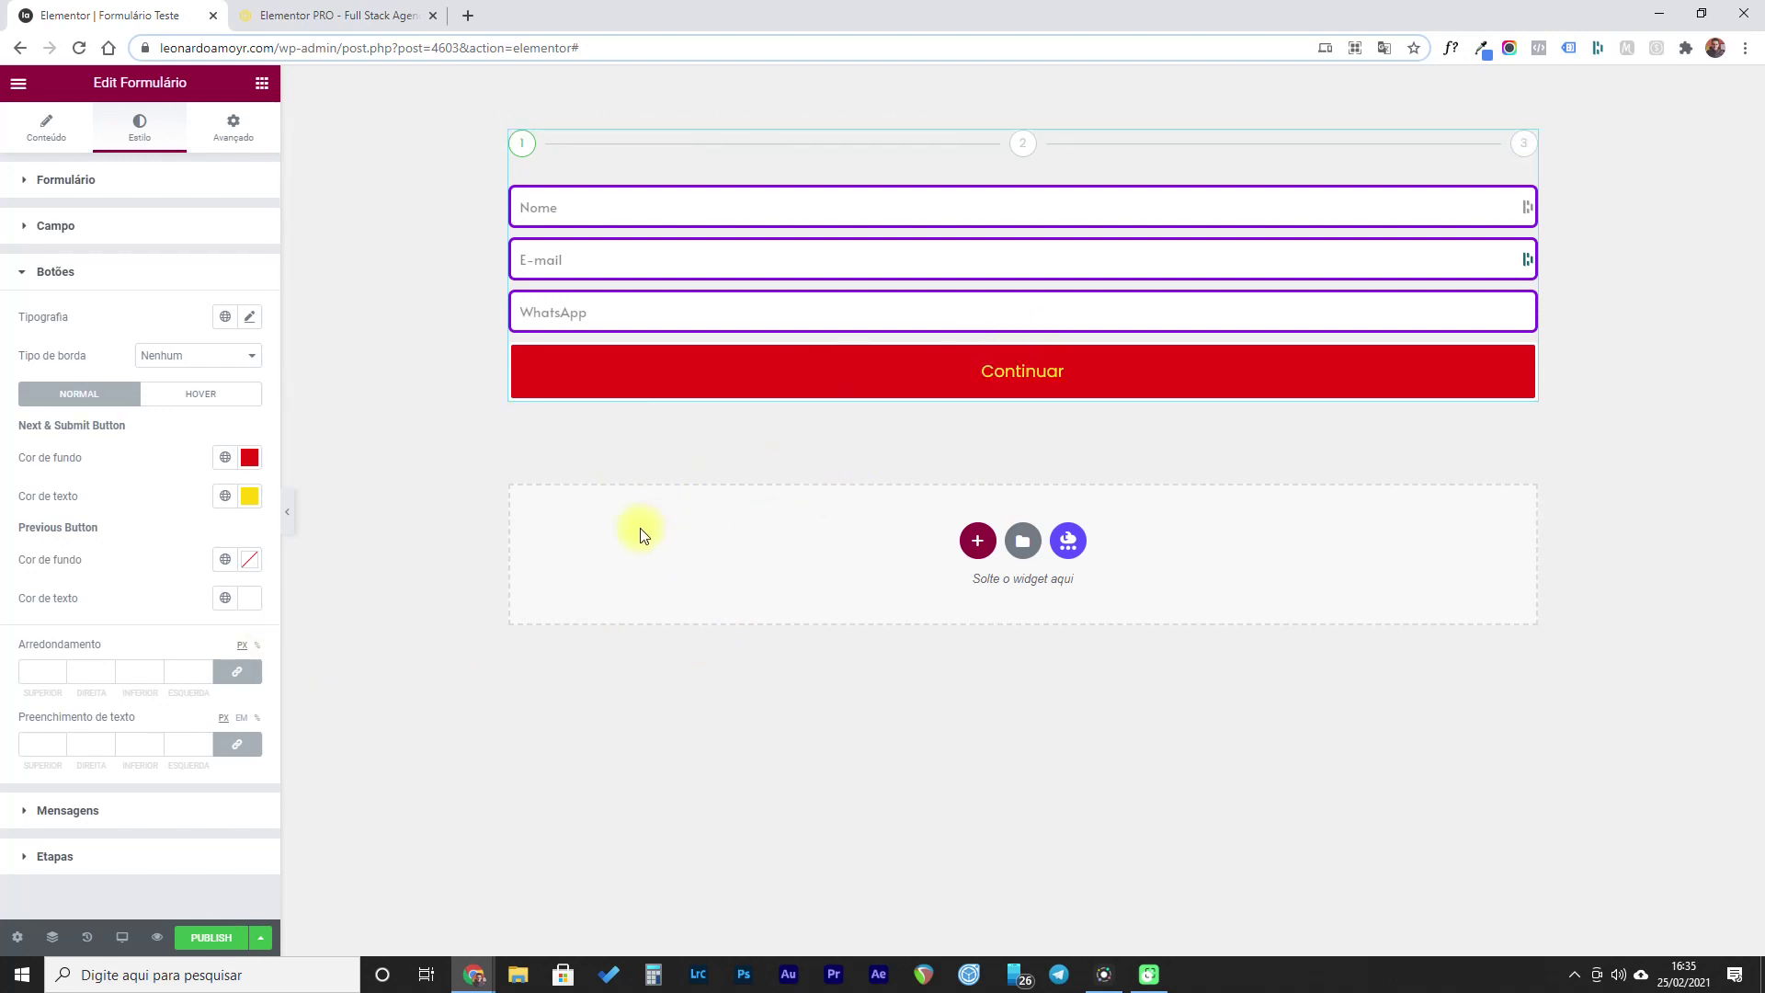
# - Set the Next and Submit buttons' background colour in the Hover state to blue
pyautogui.click(208, 401)
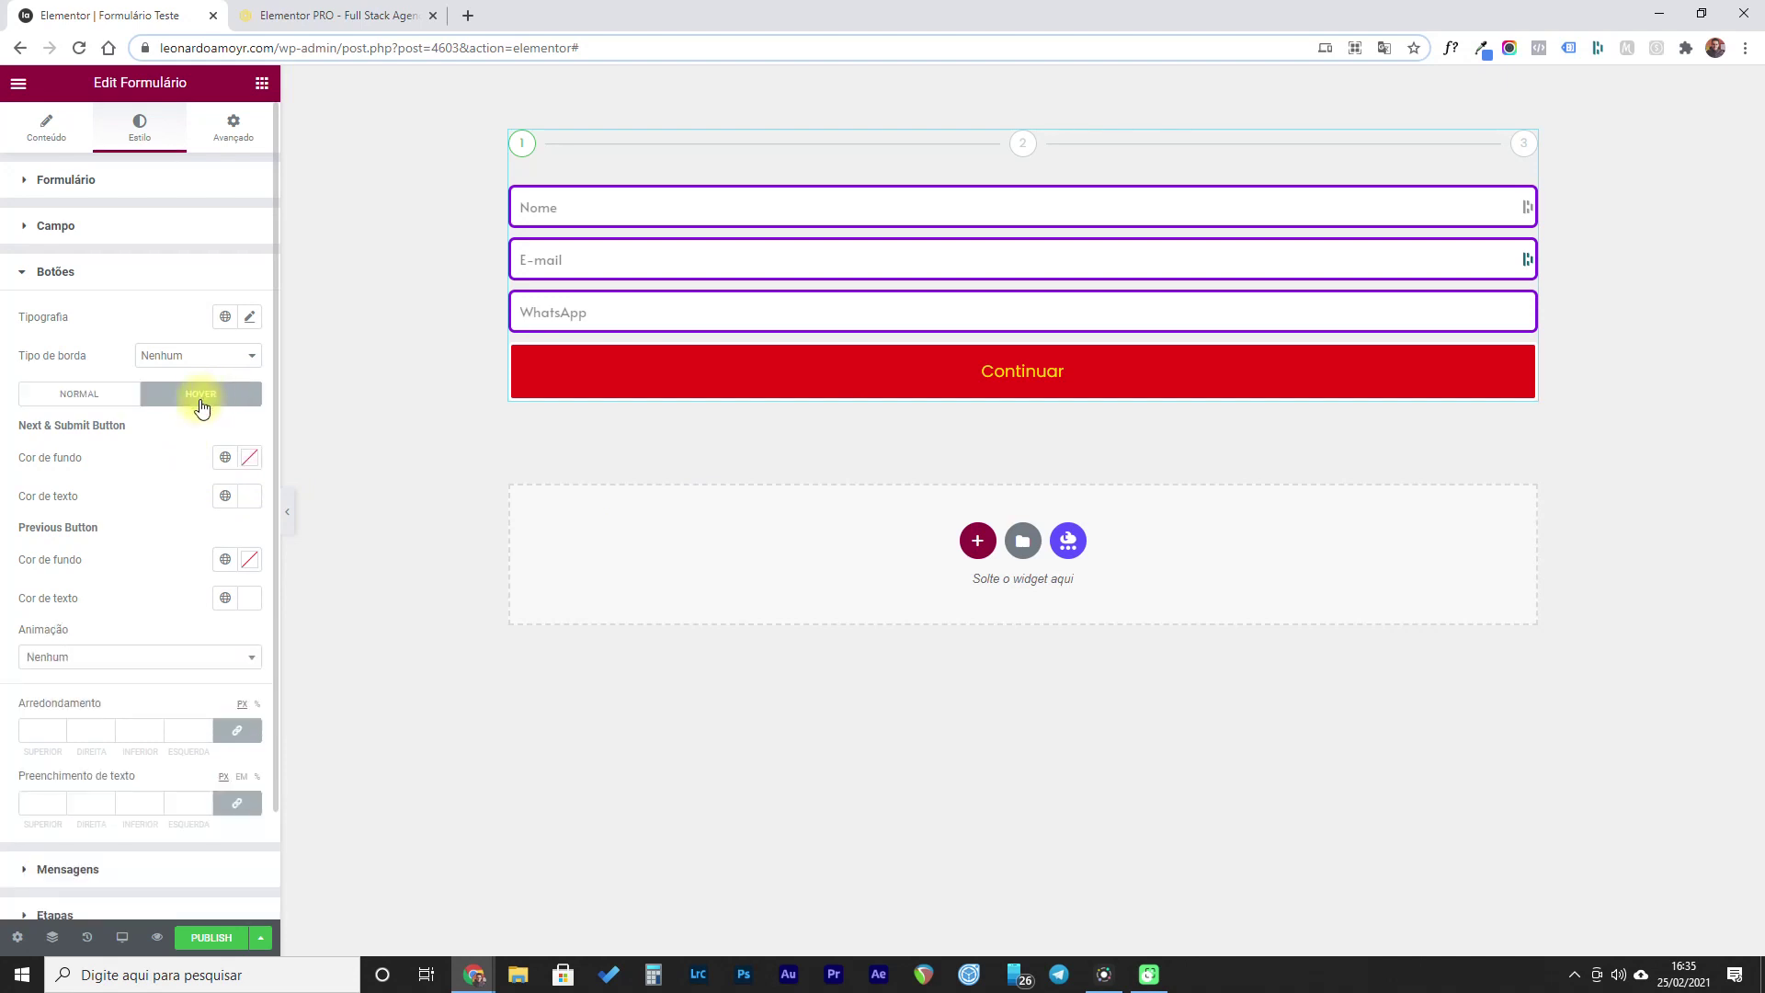
pyautogui.click(249, 456)
pyautogui.moveTo(185, 567); pyautogui.dragTo(241, 532)
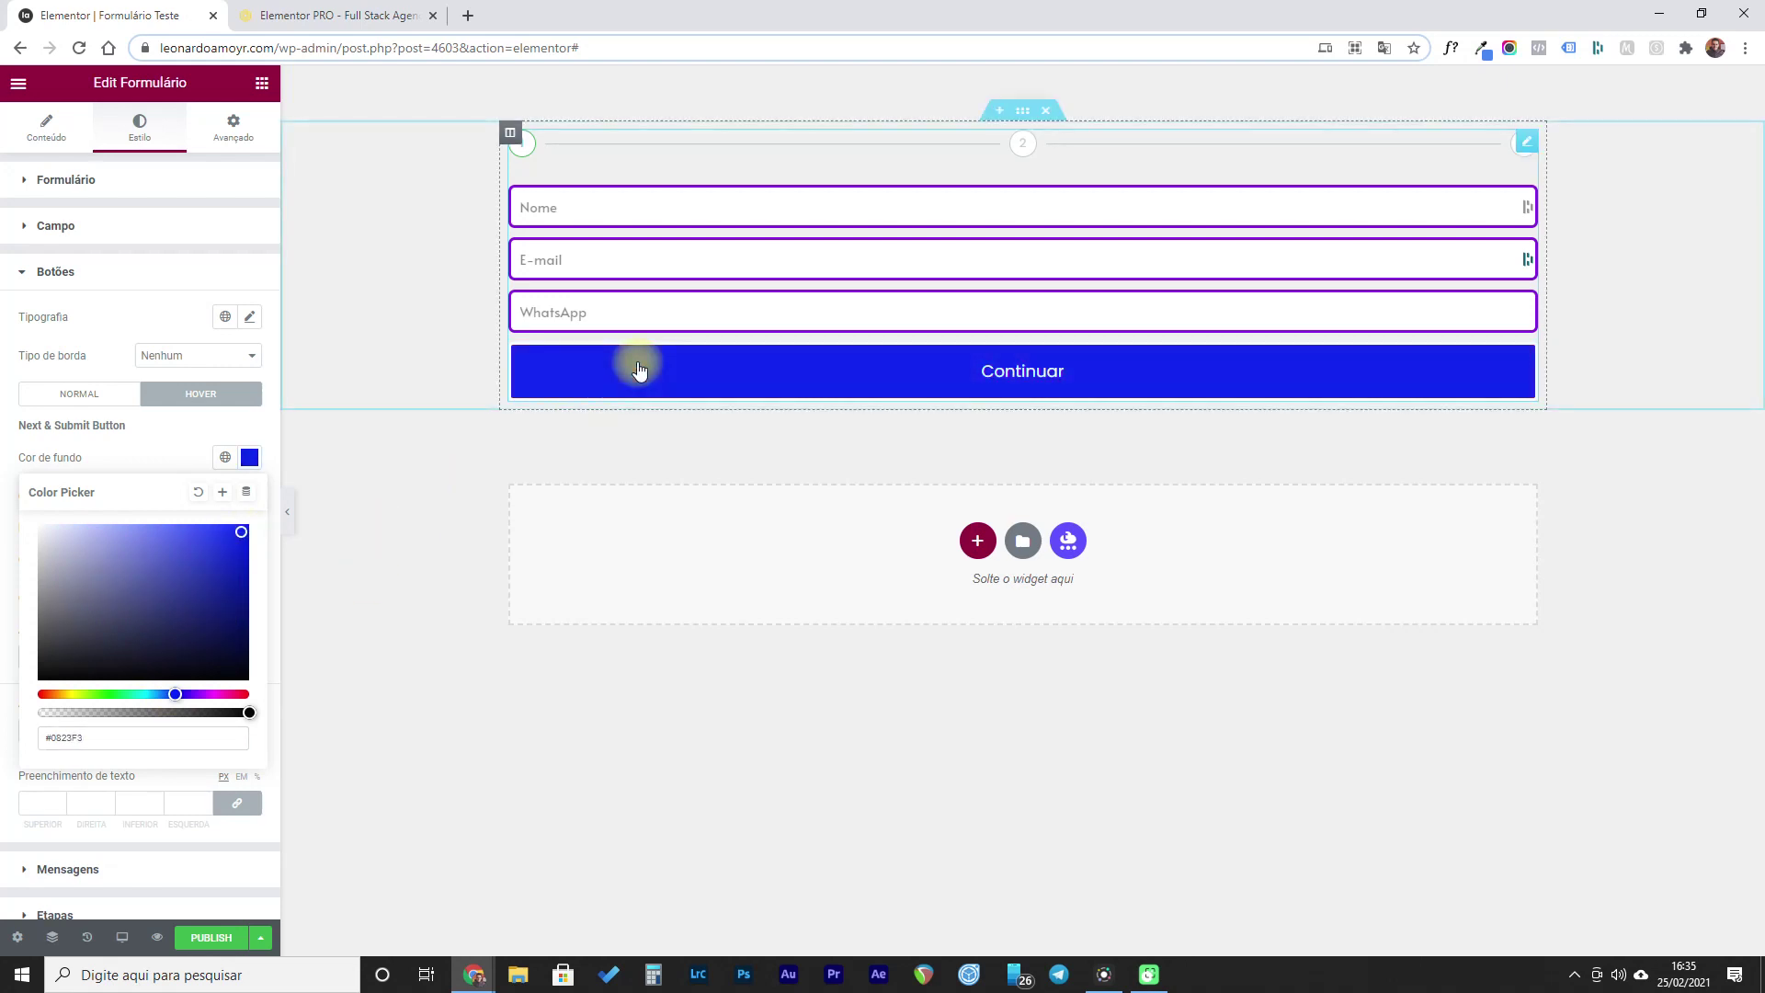
pyautogui.click(162, 452)
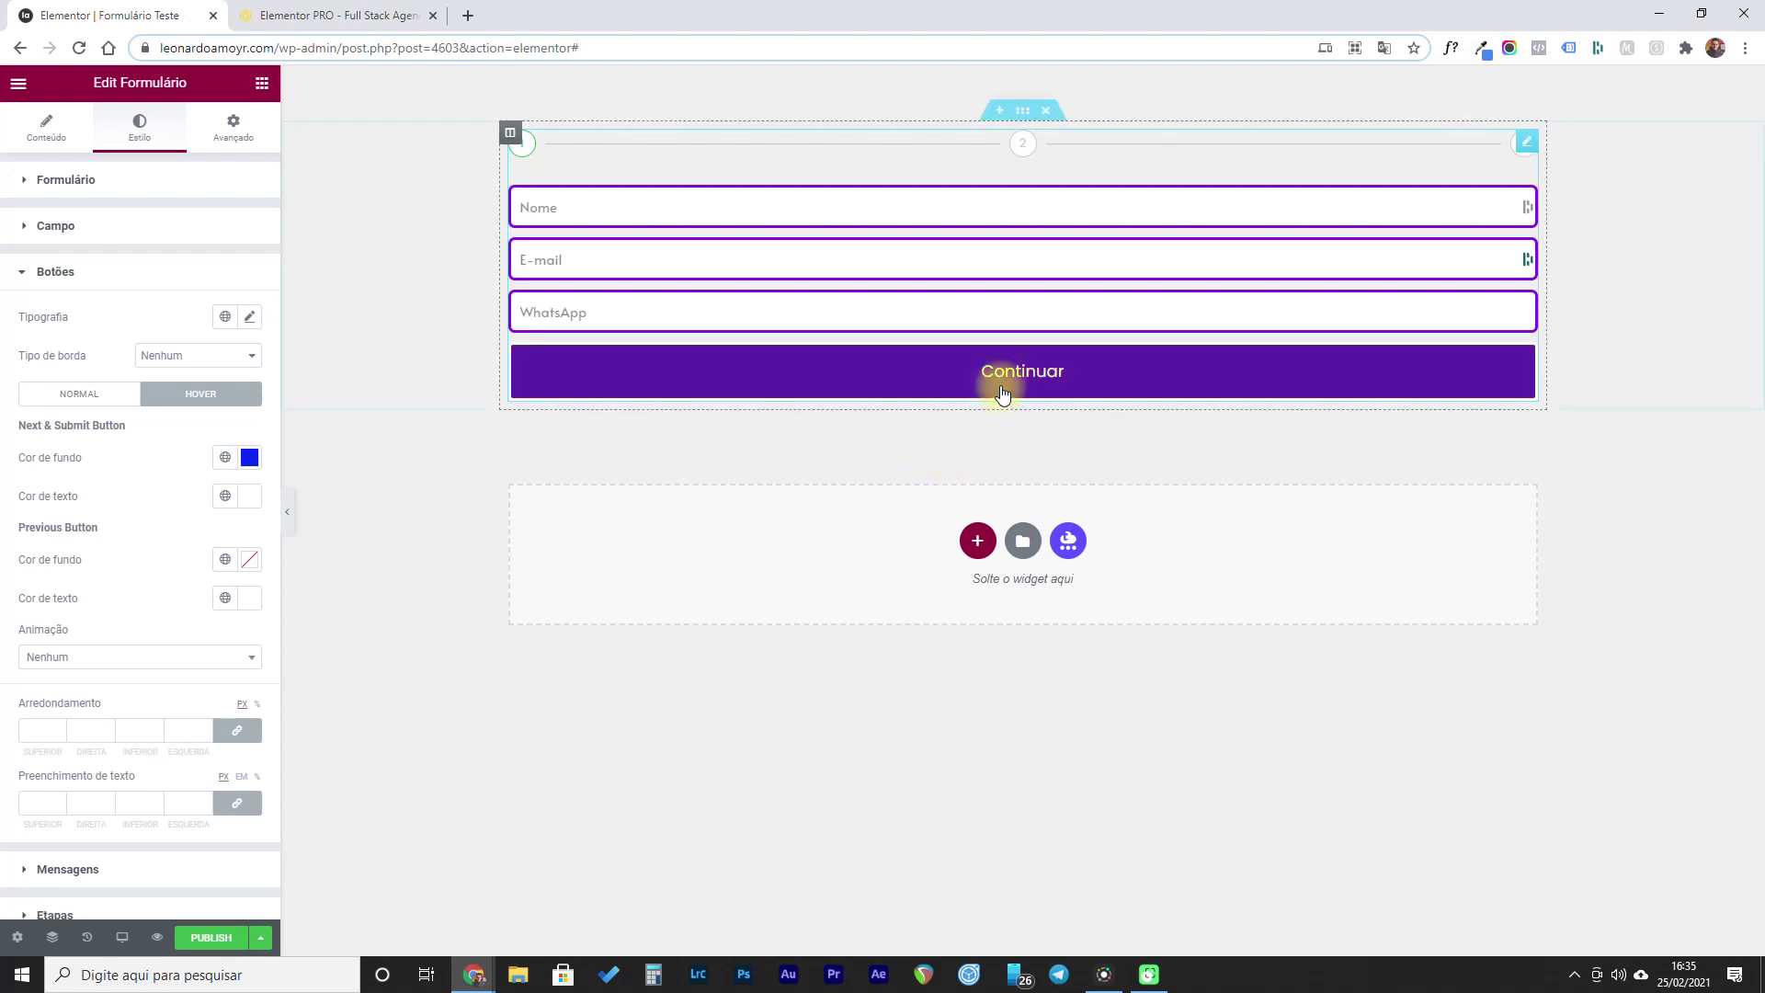
# - Set the Next and Submit buttons' text colour in the Hover state to bright green
pyautogui.click(248, 497)
pyautogui.moveTo(98, 733); pyautogui.dragTo(117, 732)
pyautogui.moveTo(230, 572)
pyautogui.mouseDown()
pyautogui.moveTo(256, 564)
pyautogui.moveTo(236, 575)
pyautogui.mouseUp()
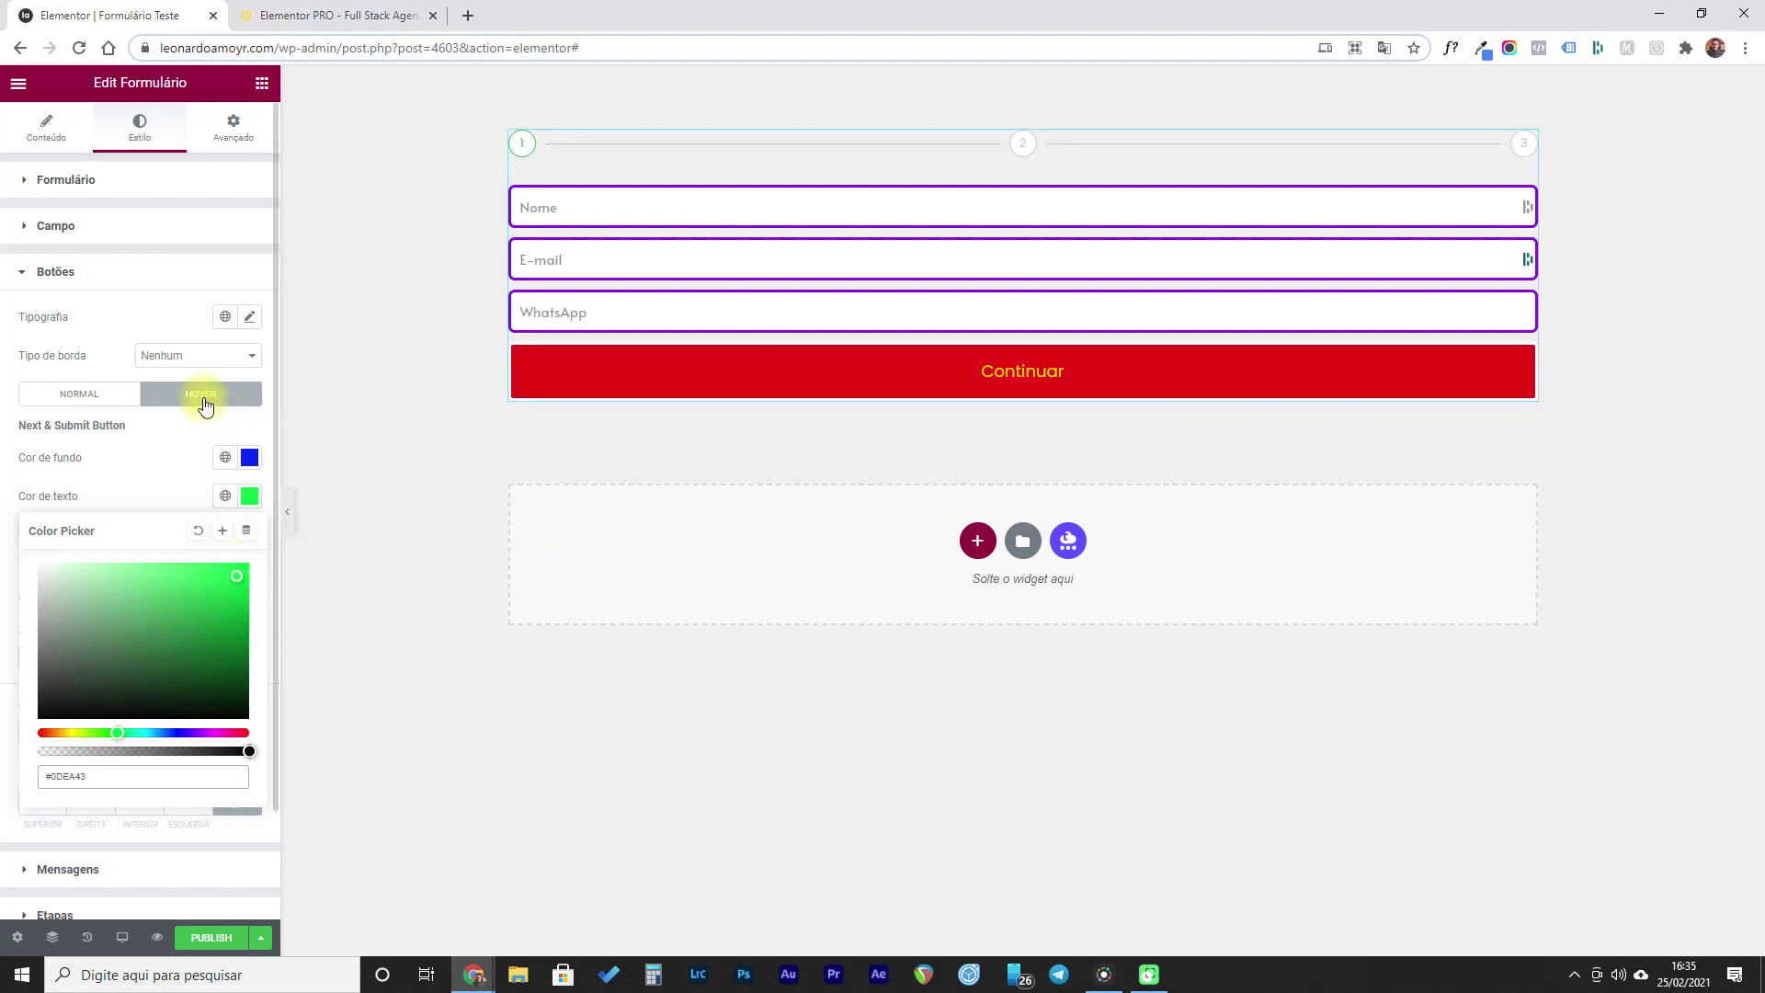
# - Set the Previous button's background colour in the Normal state to dark grey
pyautogui.click(101, 395)
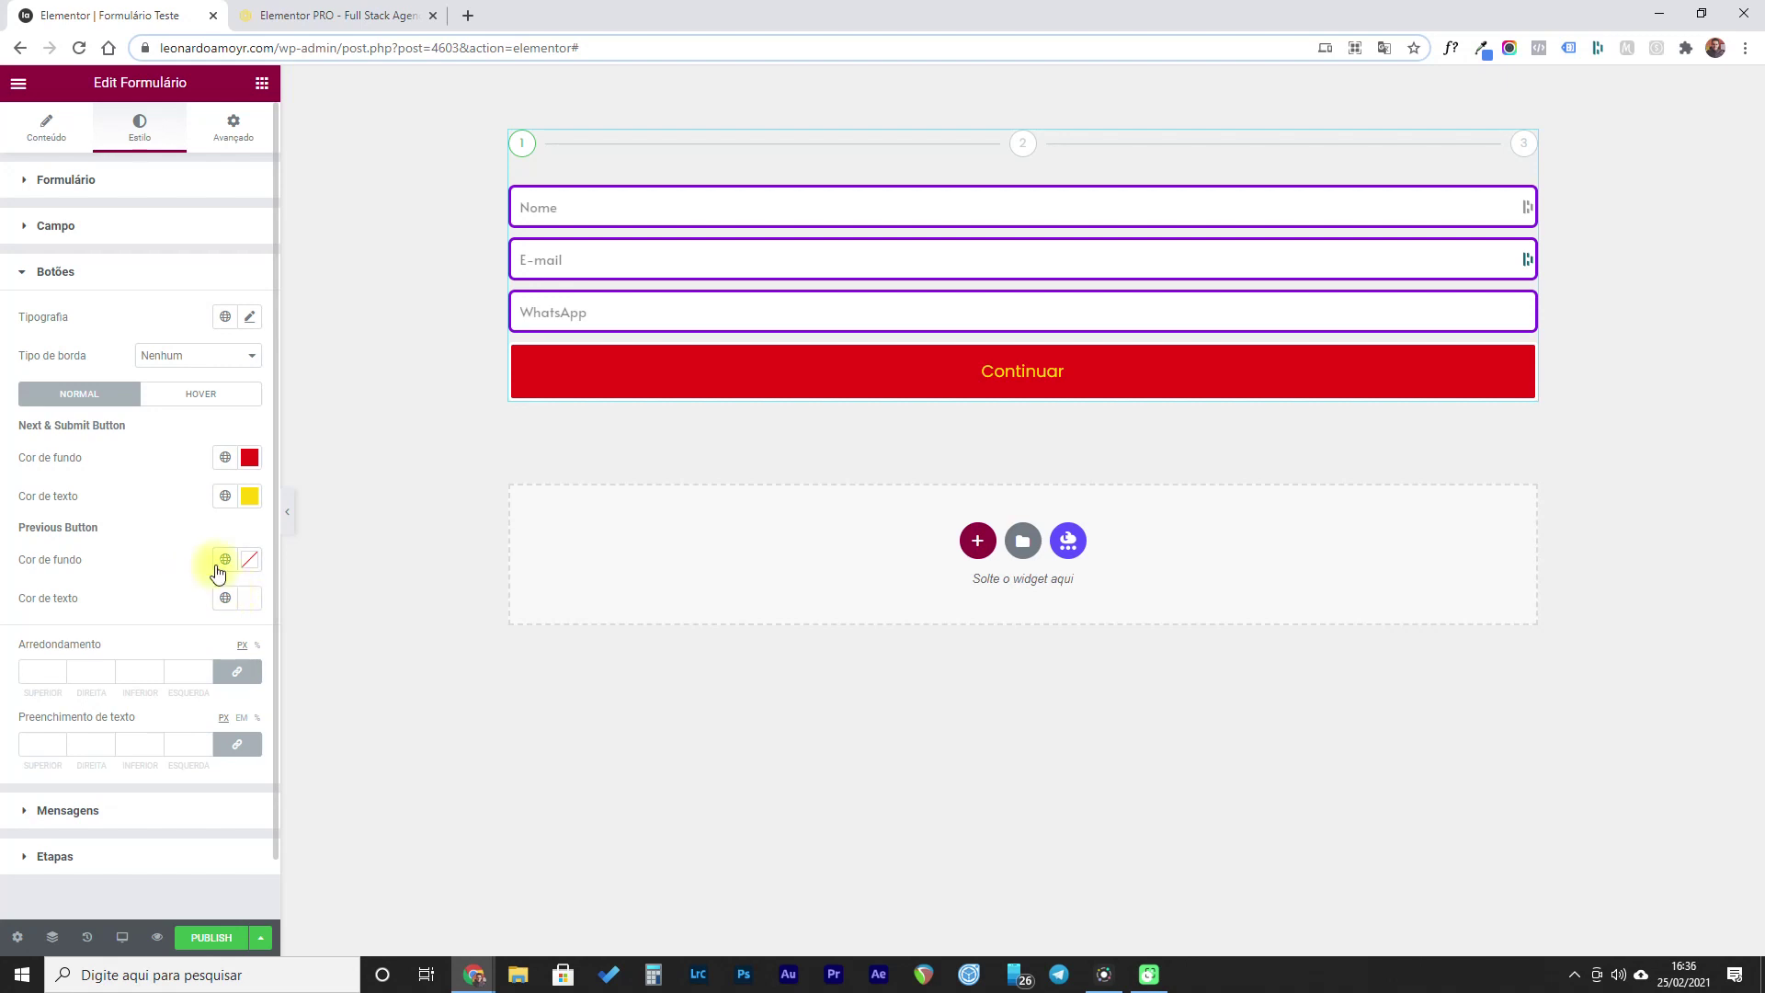
pyautogui.click(249, 558)
pyautogui.moveTo(105, 685); pyautogui.dragTo(24, 708)
pyautogui.click(141, 557)
pyautogui.click(248, 560)
pyautogui.moveTo(117, 670); pyautogui.dragTo(26, 735)
pyautogui.click(141, 577)
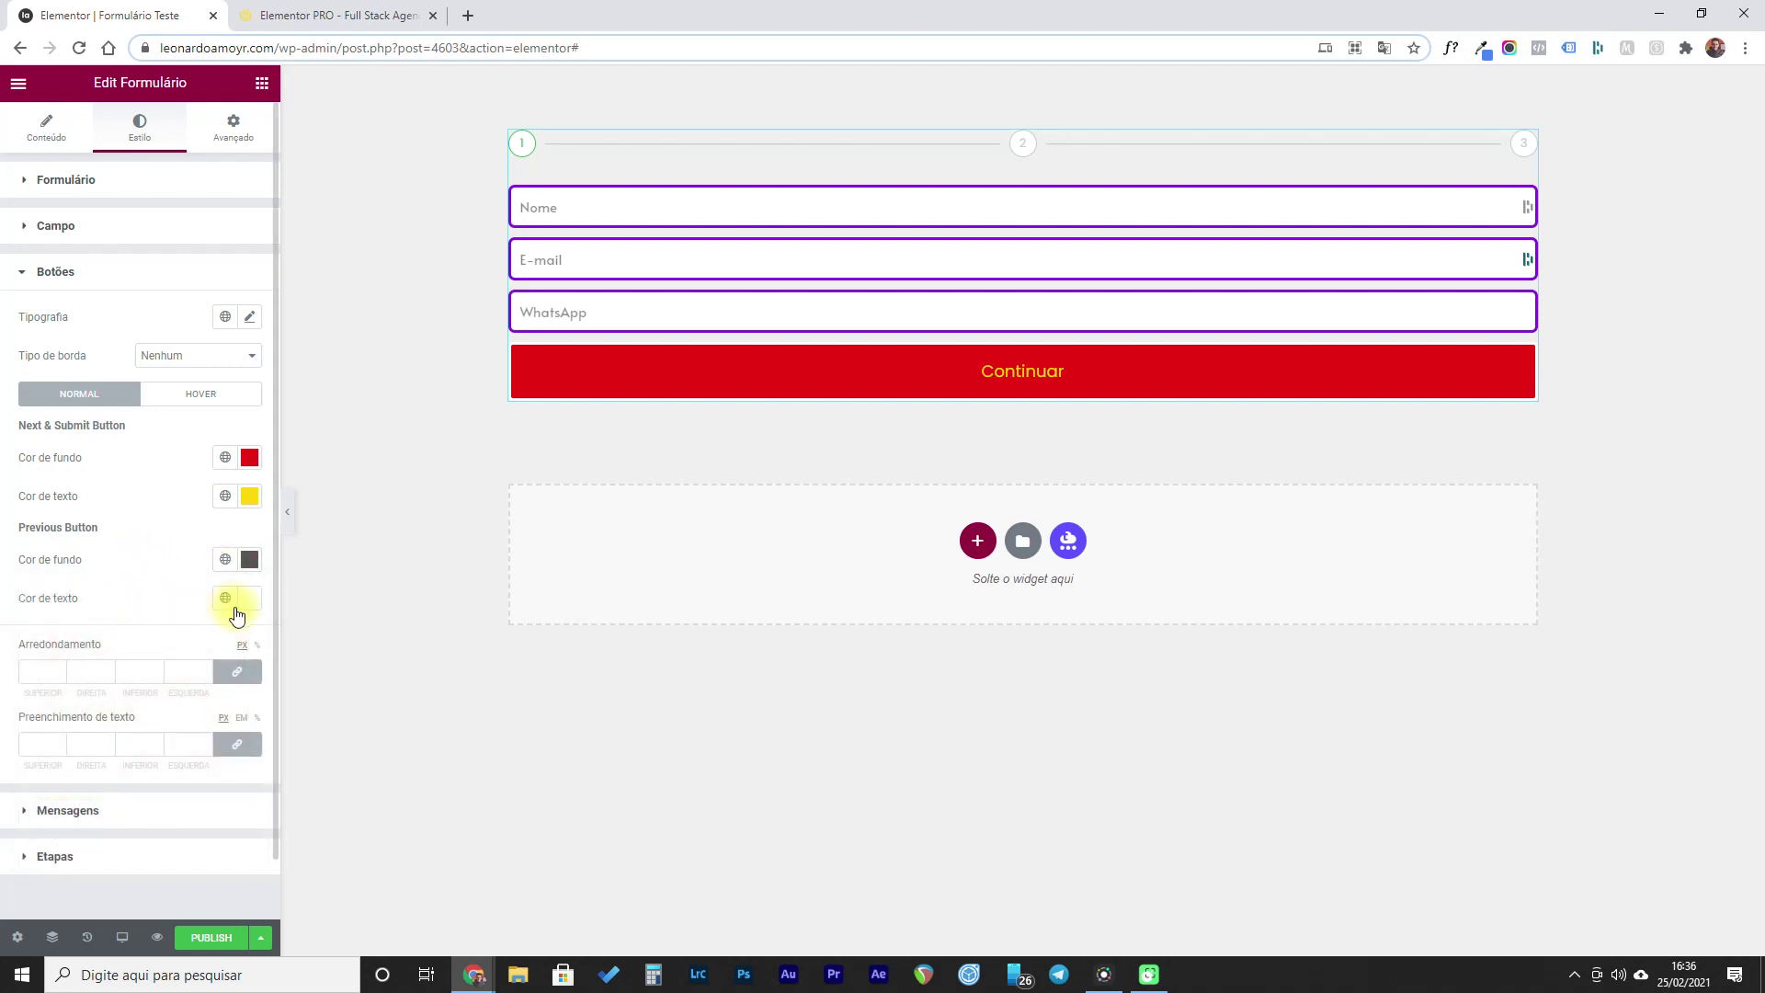
# - Compare the Normal and Hover colour settings of the Previous button
pyautogui.click(204, 395)
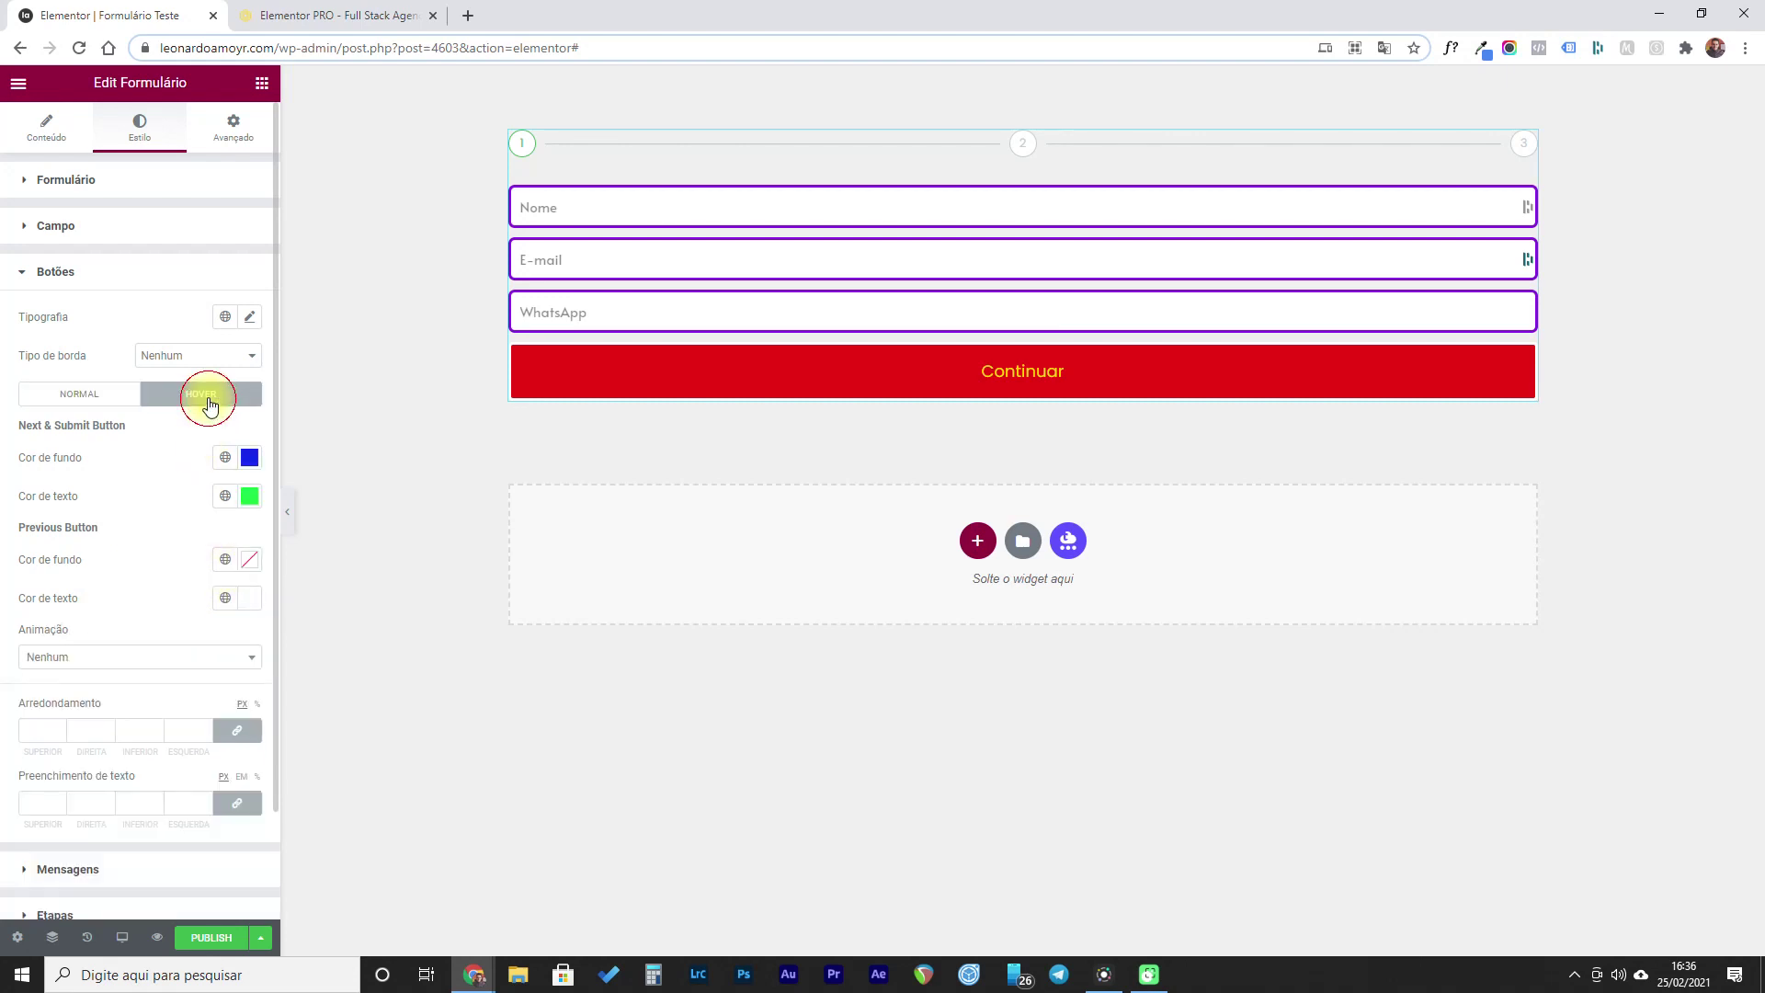
pyautogui.click(79, 394)
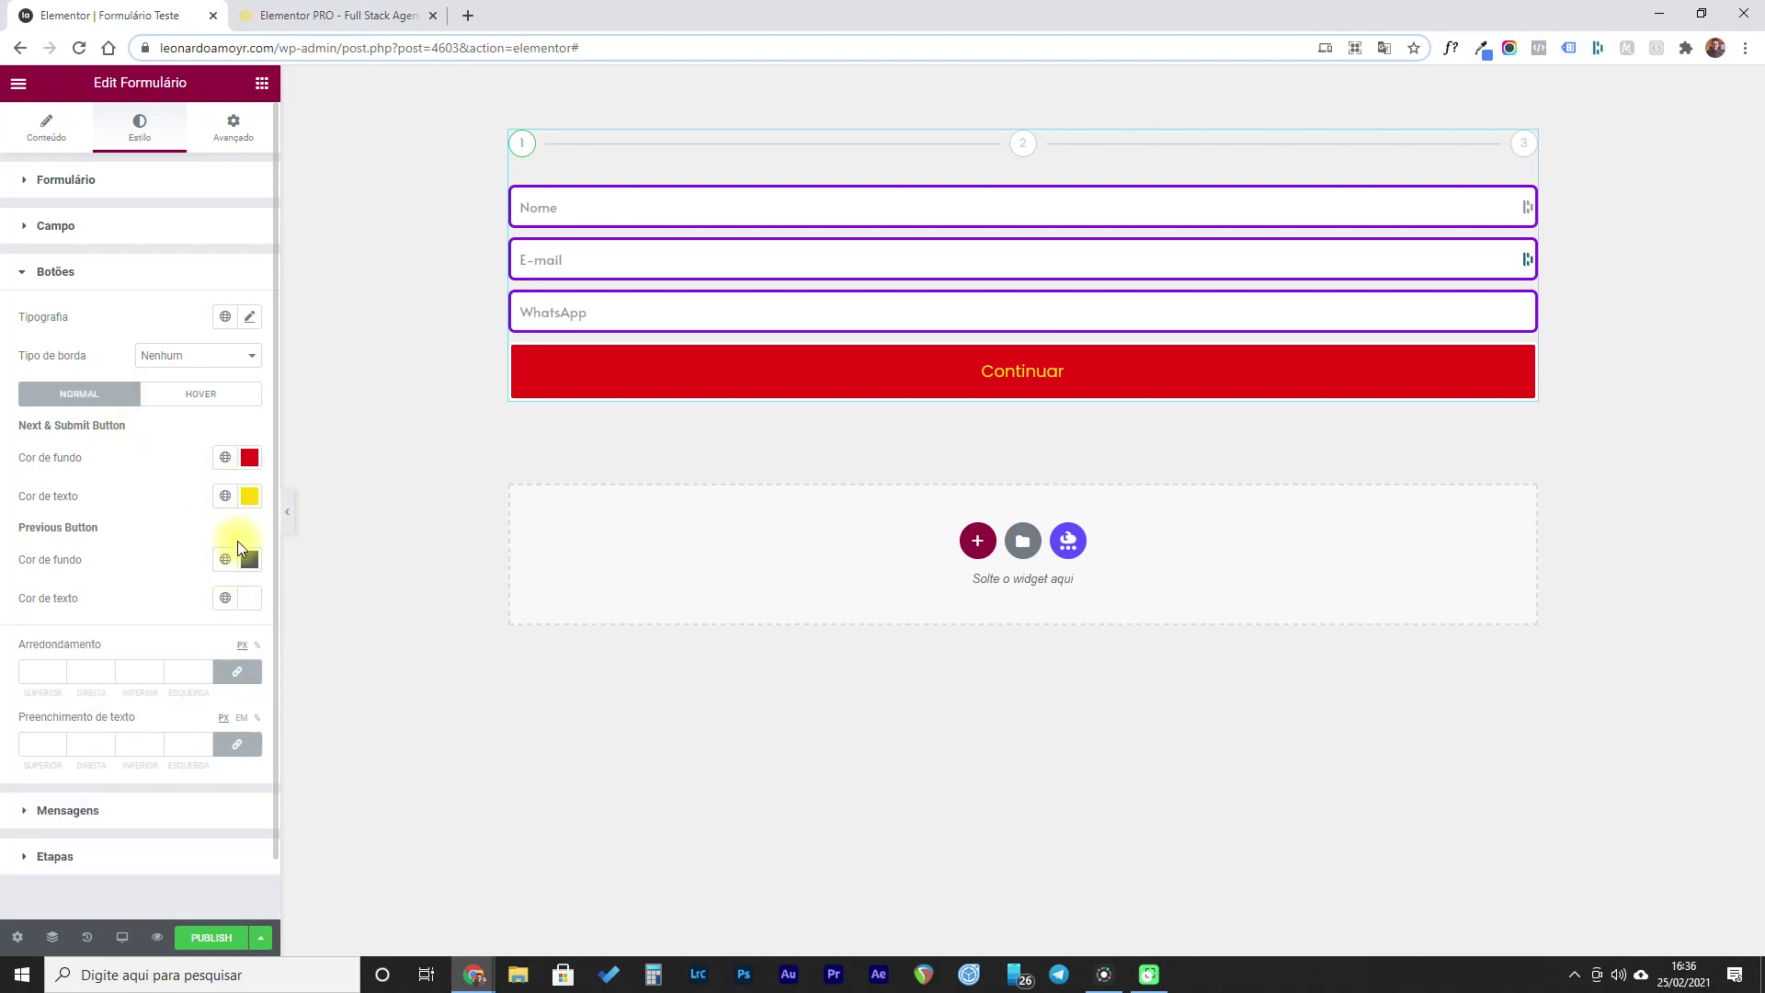
pyautogui.click(249, 563)
pyautogui.click(201, 393)
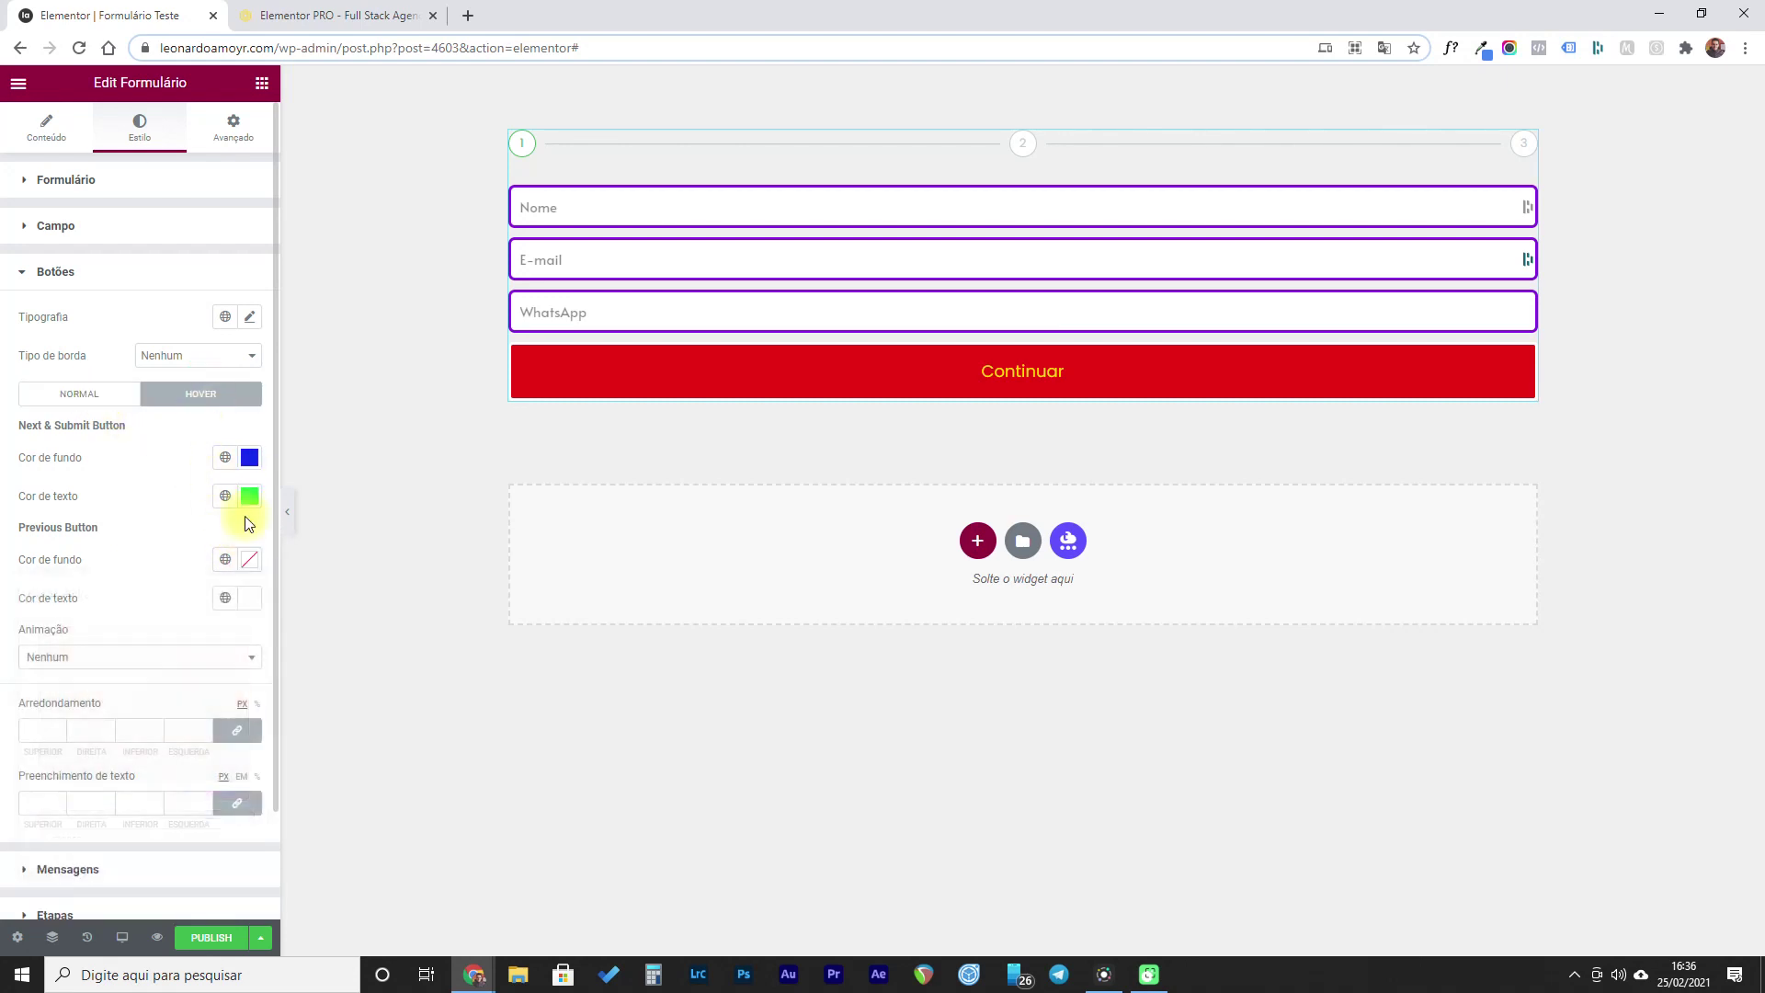
pyautogui.click(249, 563)
pyautogui.click(137, 542)
pyautogui.click(92, 397)
pyautogui.click(189, 394)
pyautogui.click(87, 396)
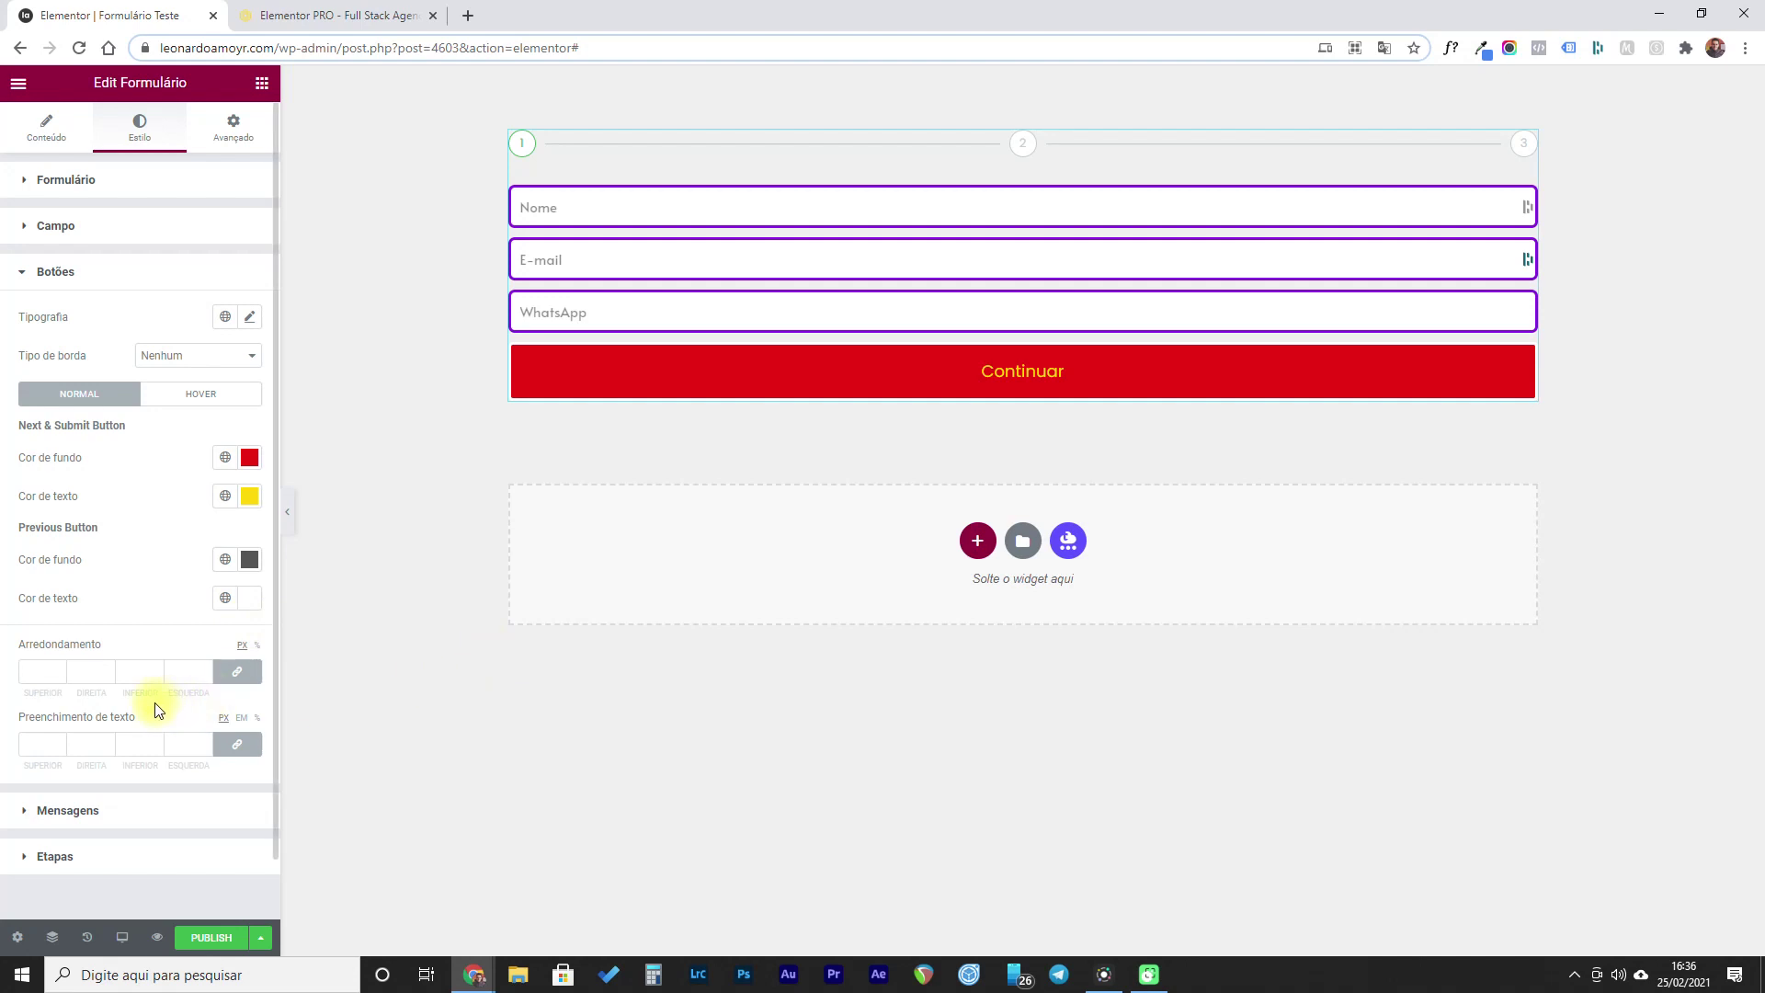
# - Set the form buttons' corner rounding to 100 px and their text padding to 50 px on all sides
pyautogui.click(29, 670)
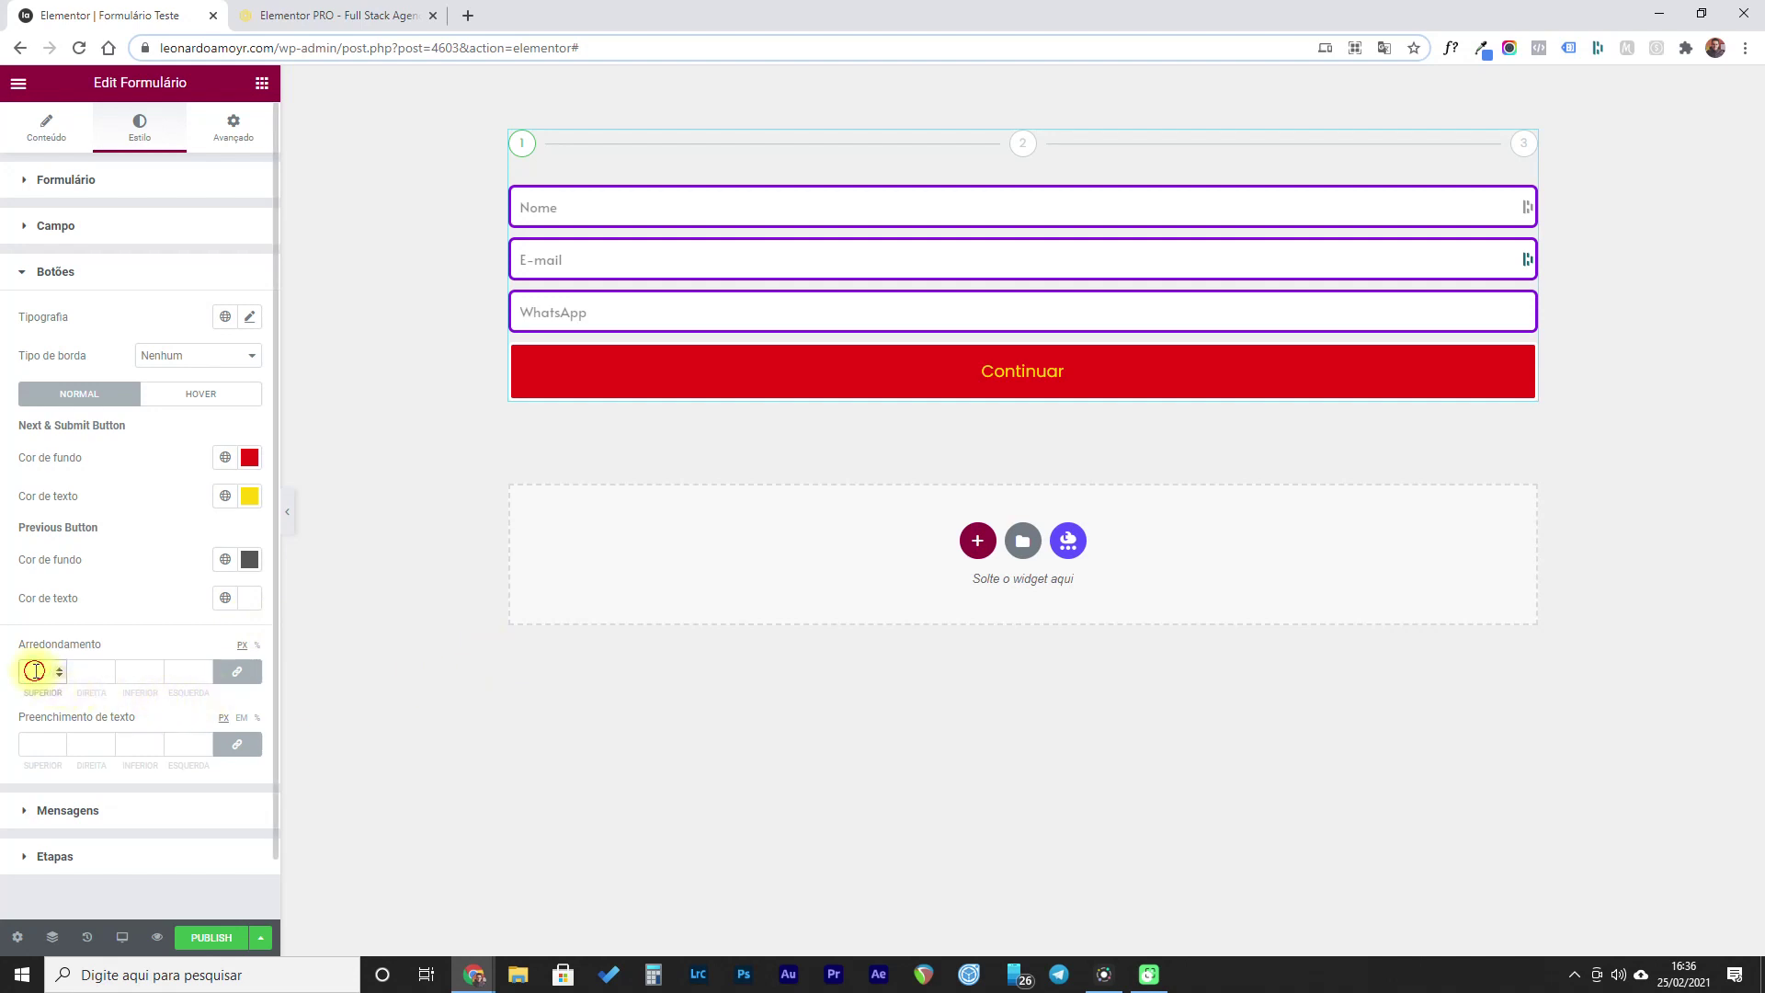
pyautogui.write('100')
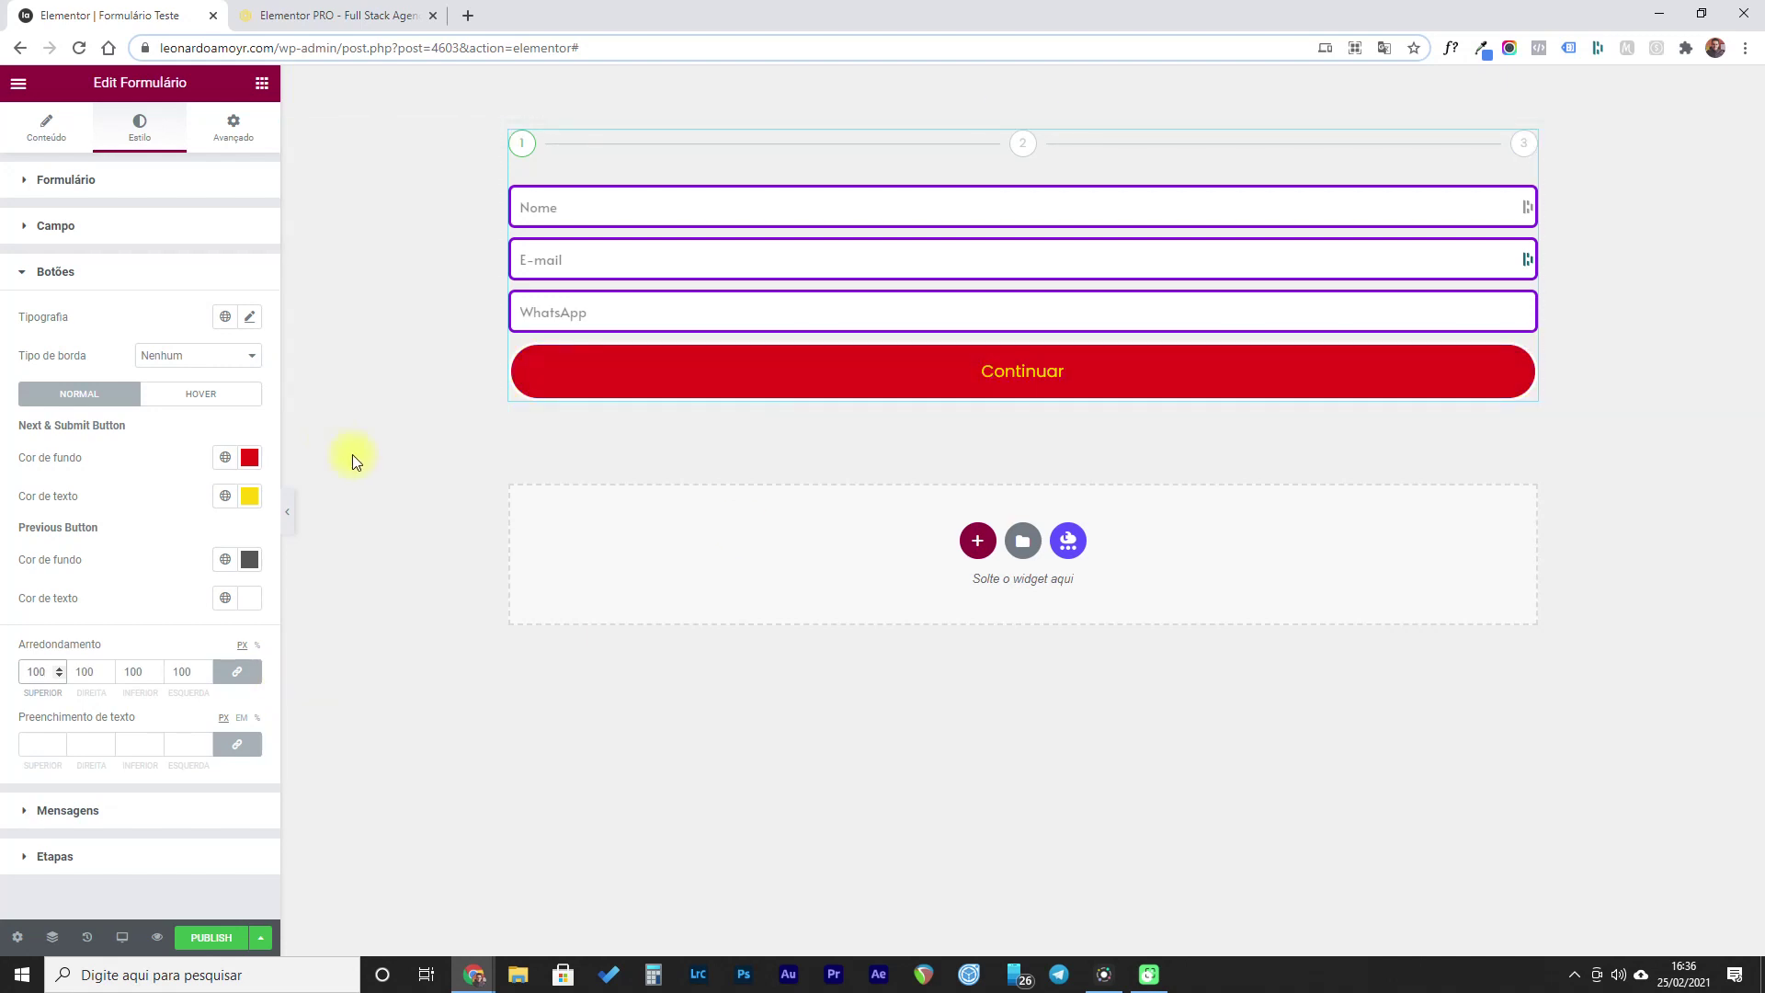
pyautogui.click(30, 749)
pyautogui.write('50')
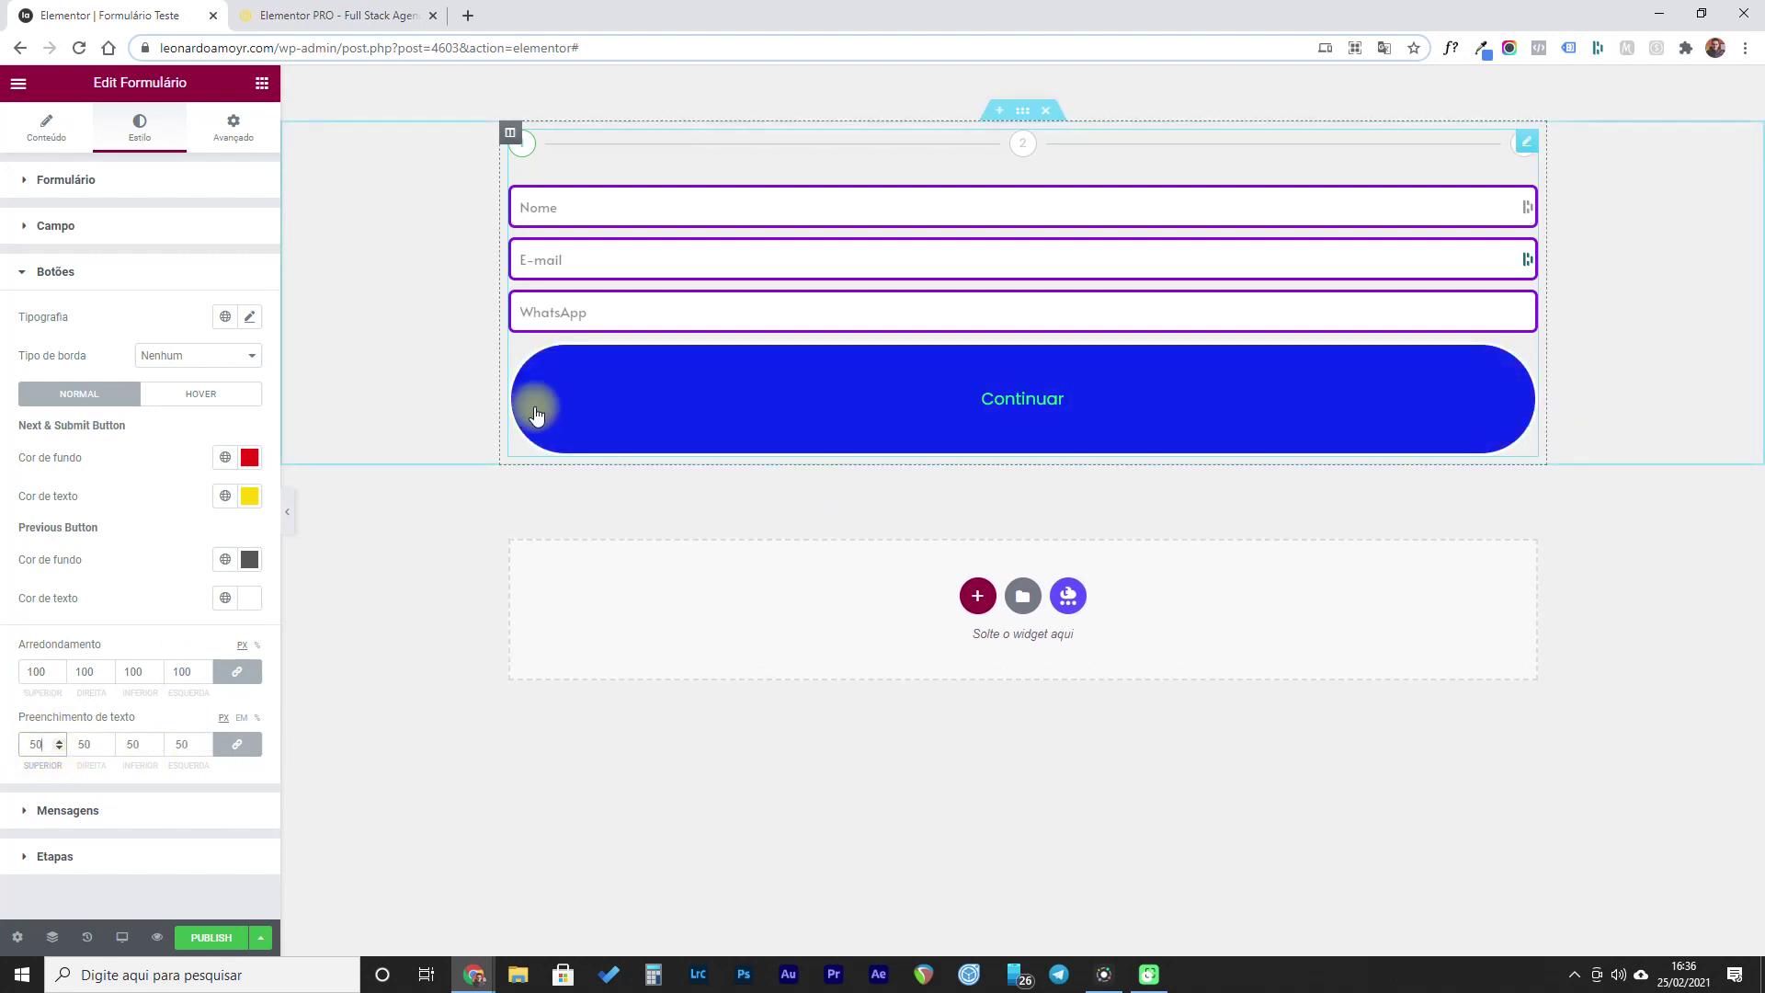
# - Clear the form buttons' text padding and set their corner rounding to 7 px on all sides
pyautogui.moveTo(44, 745); pyautogui.dragTo(3, 755)
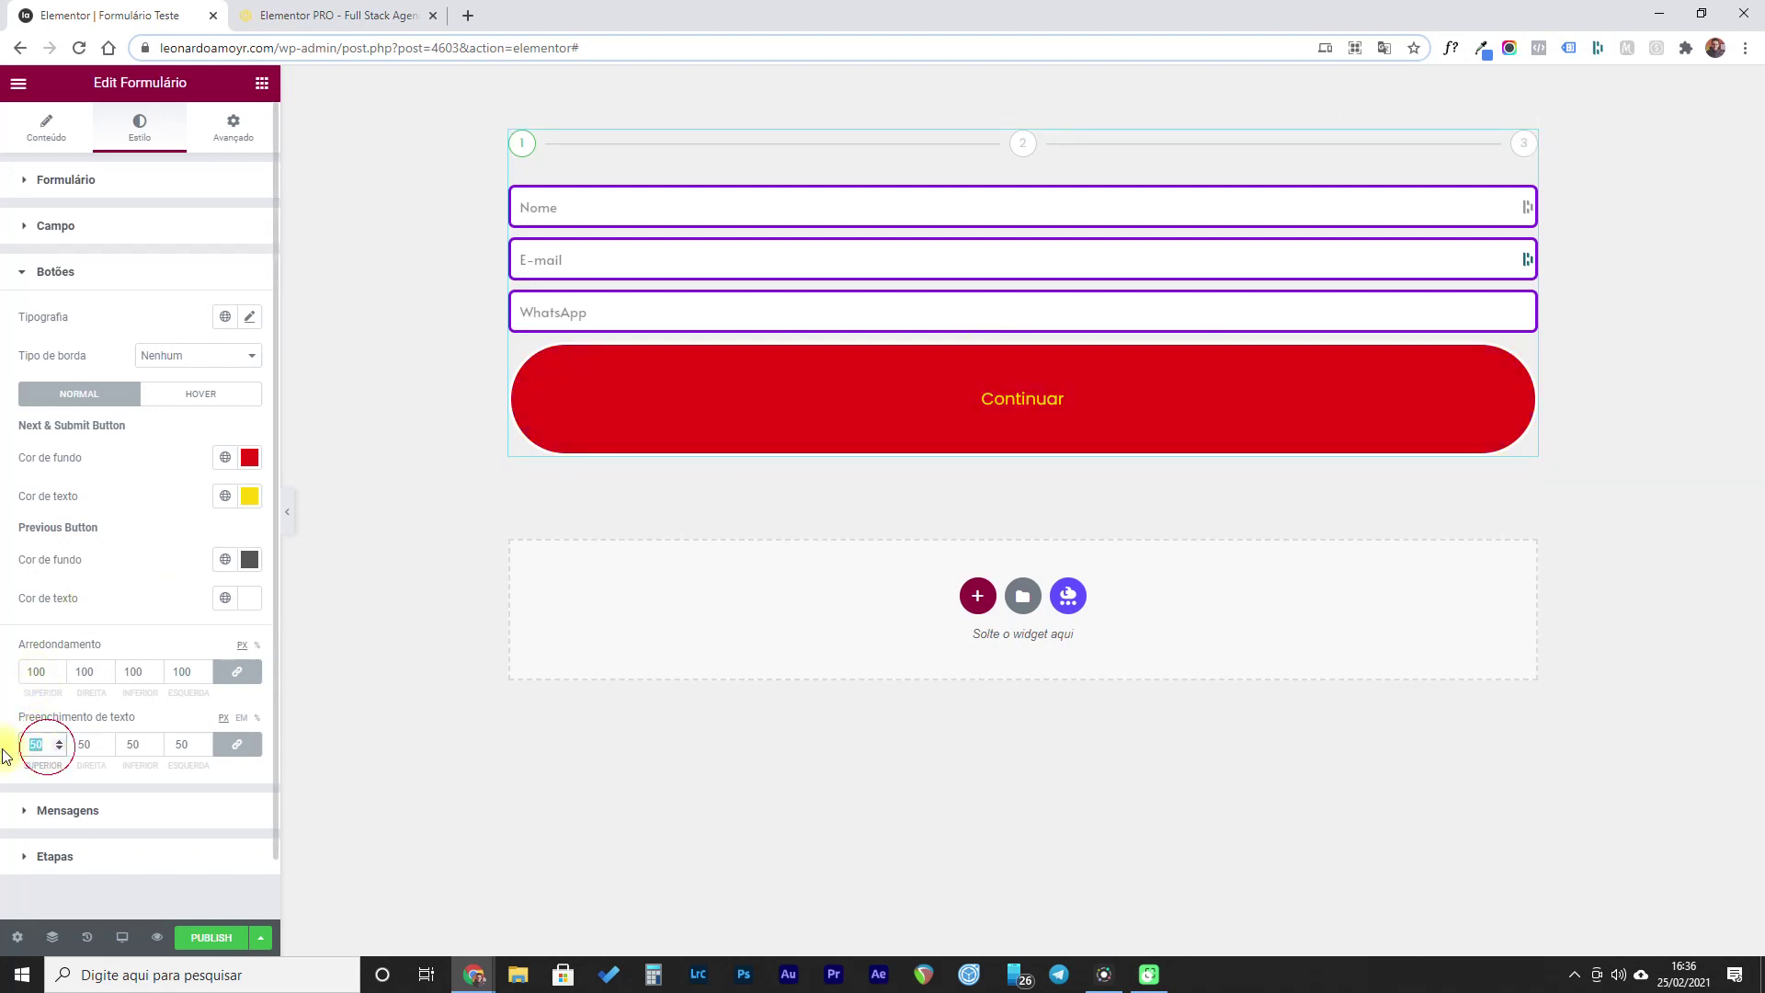
pyautogui.press('BackSpace')
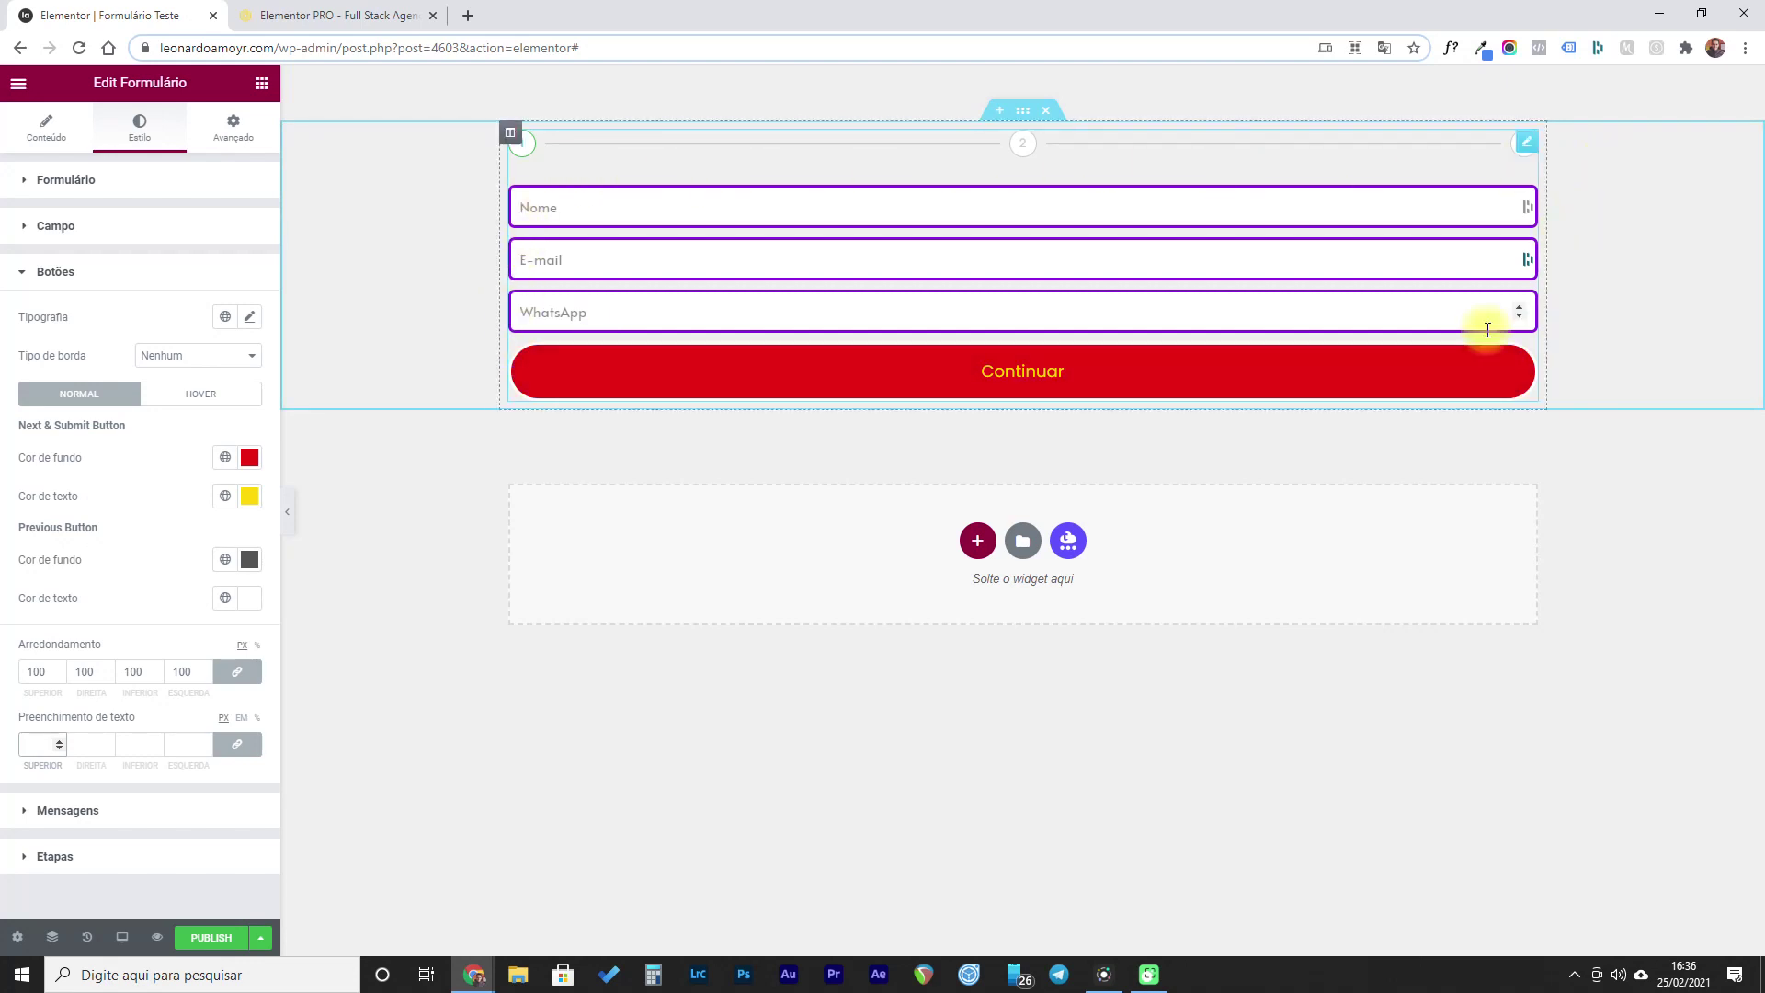
pyautogui.moveTo(48, 676); pyautogui.dragTo(15, 685)
pyautogui.write('7')
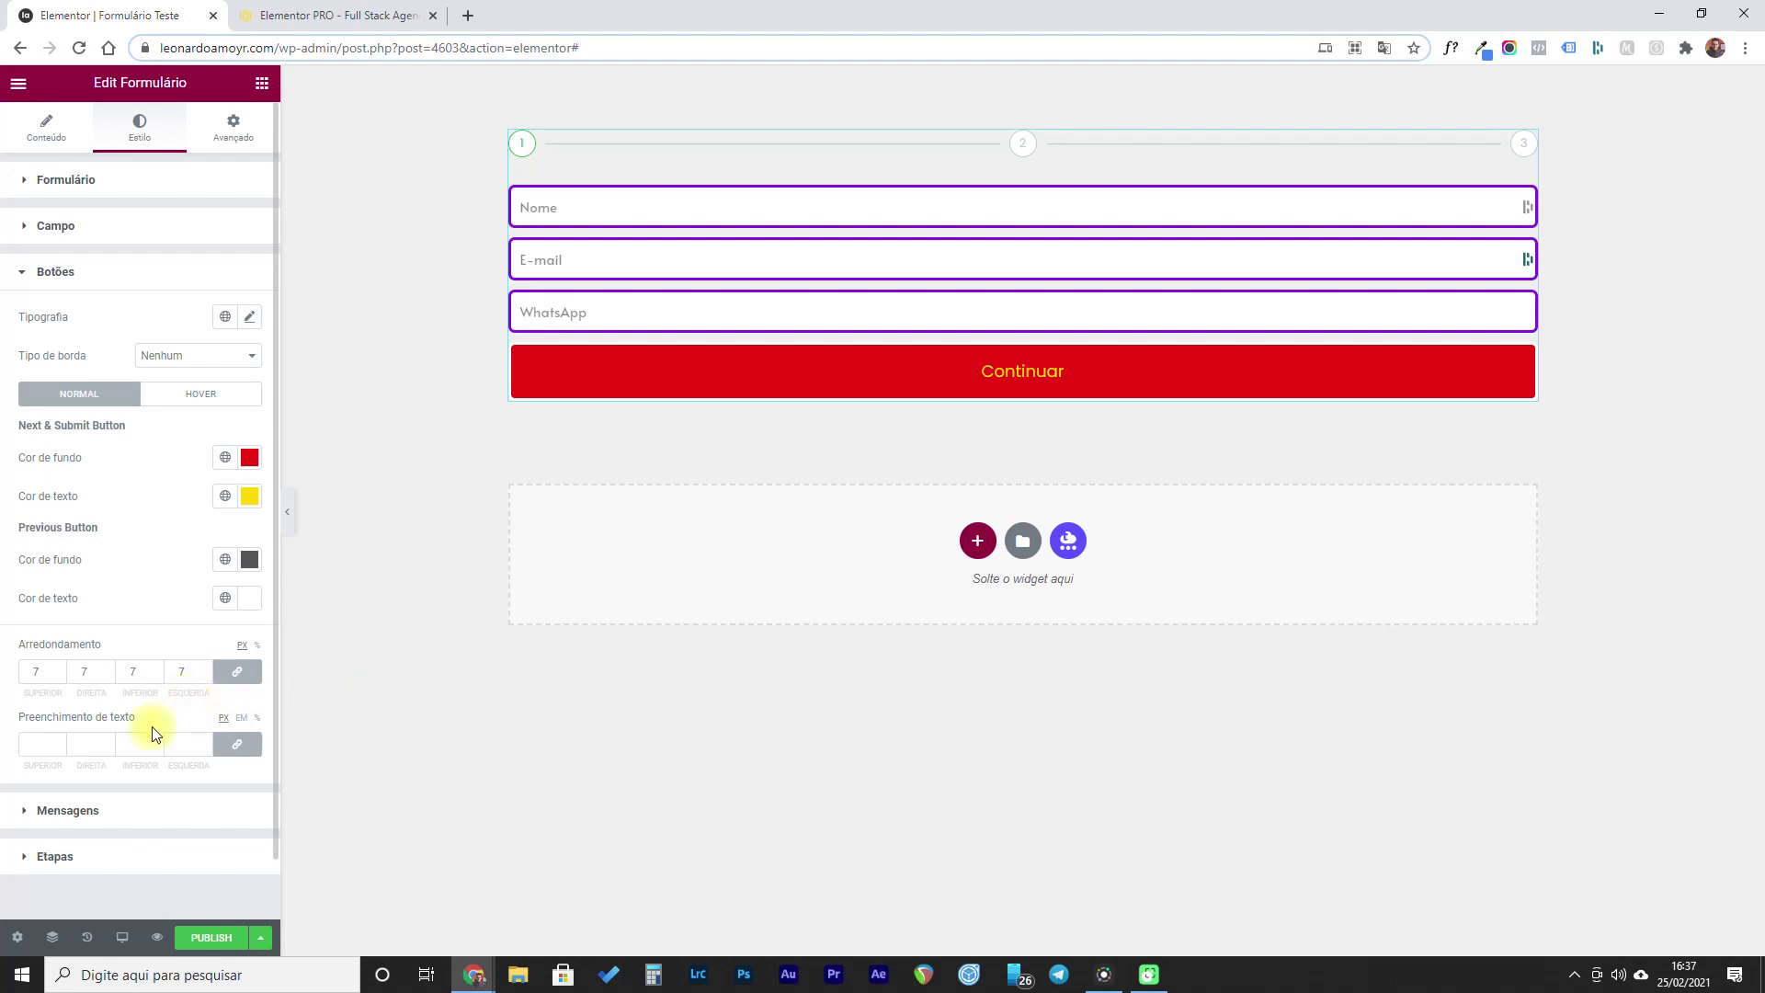
# - Review the form's message style settings and open the step indicator's style settings
pyautogui.click(26, 813)
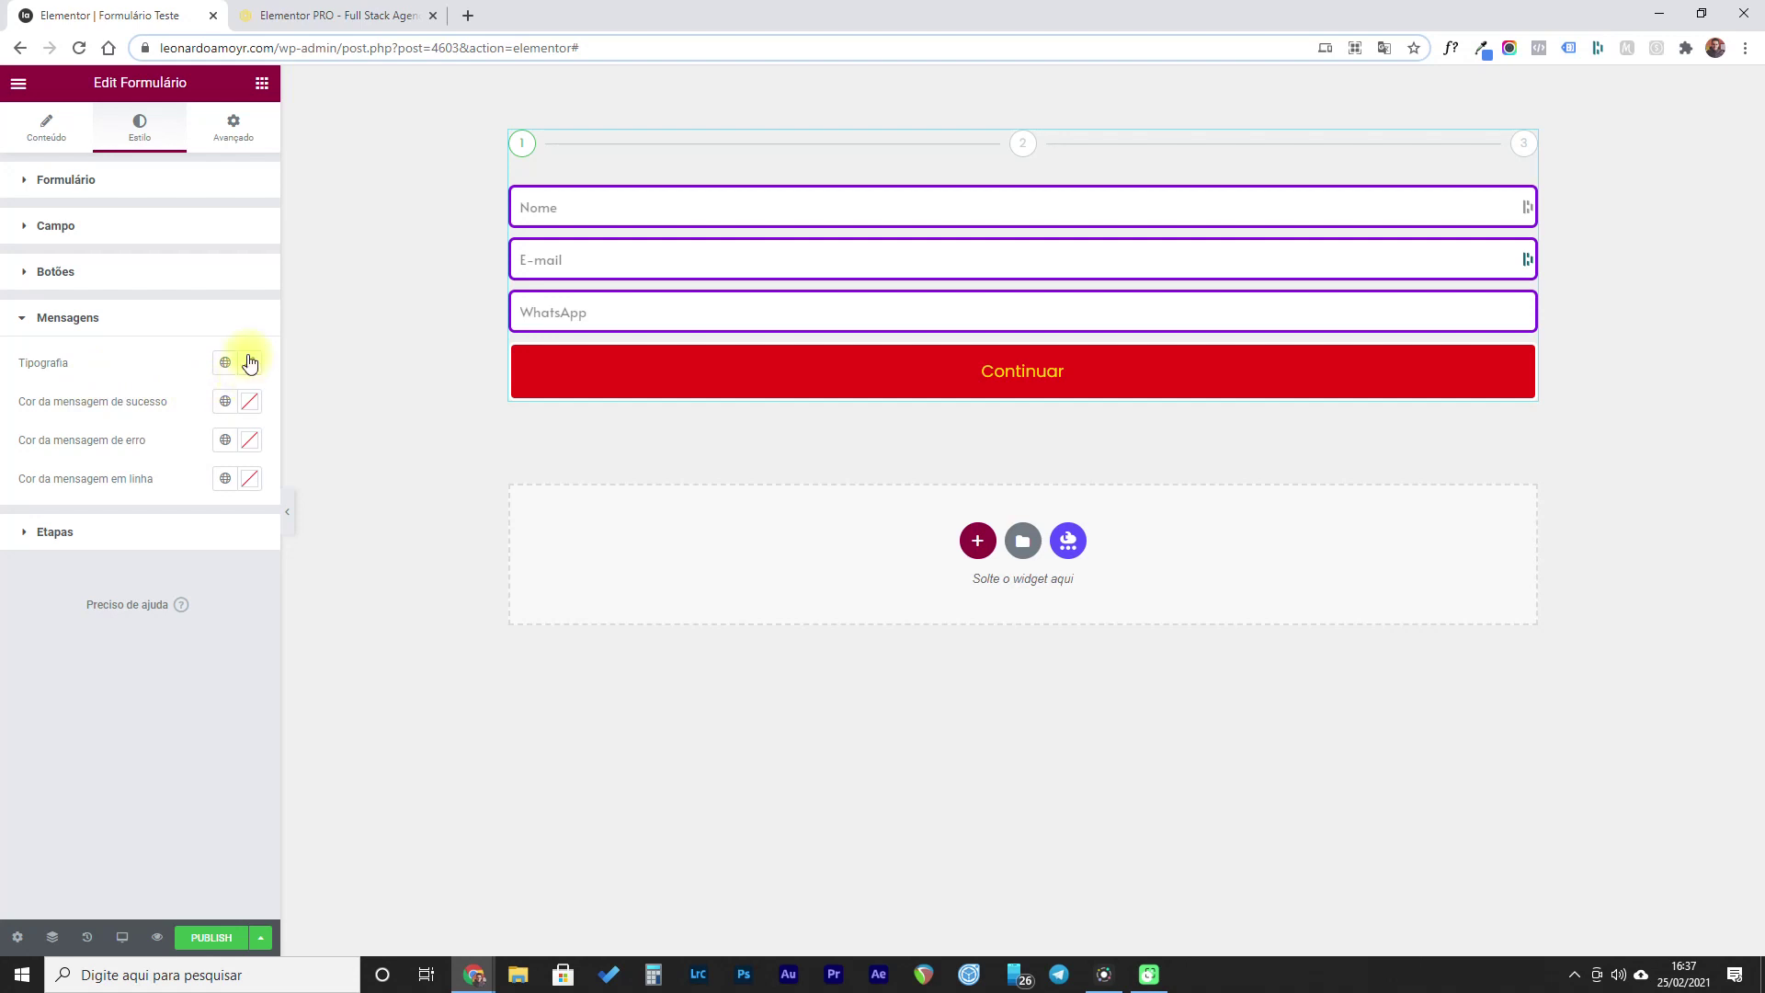
pyautogui.click(22, 322)
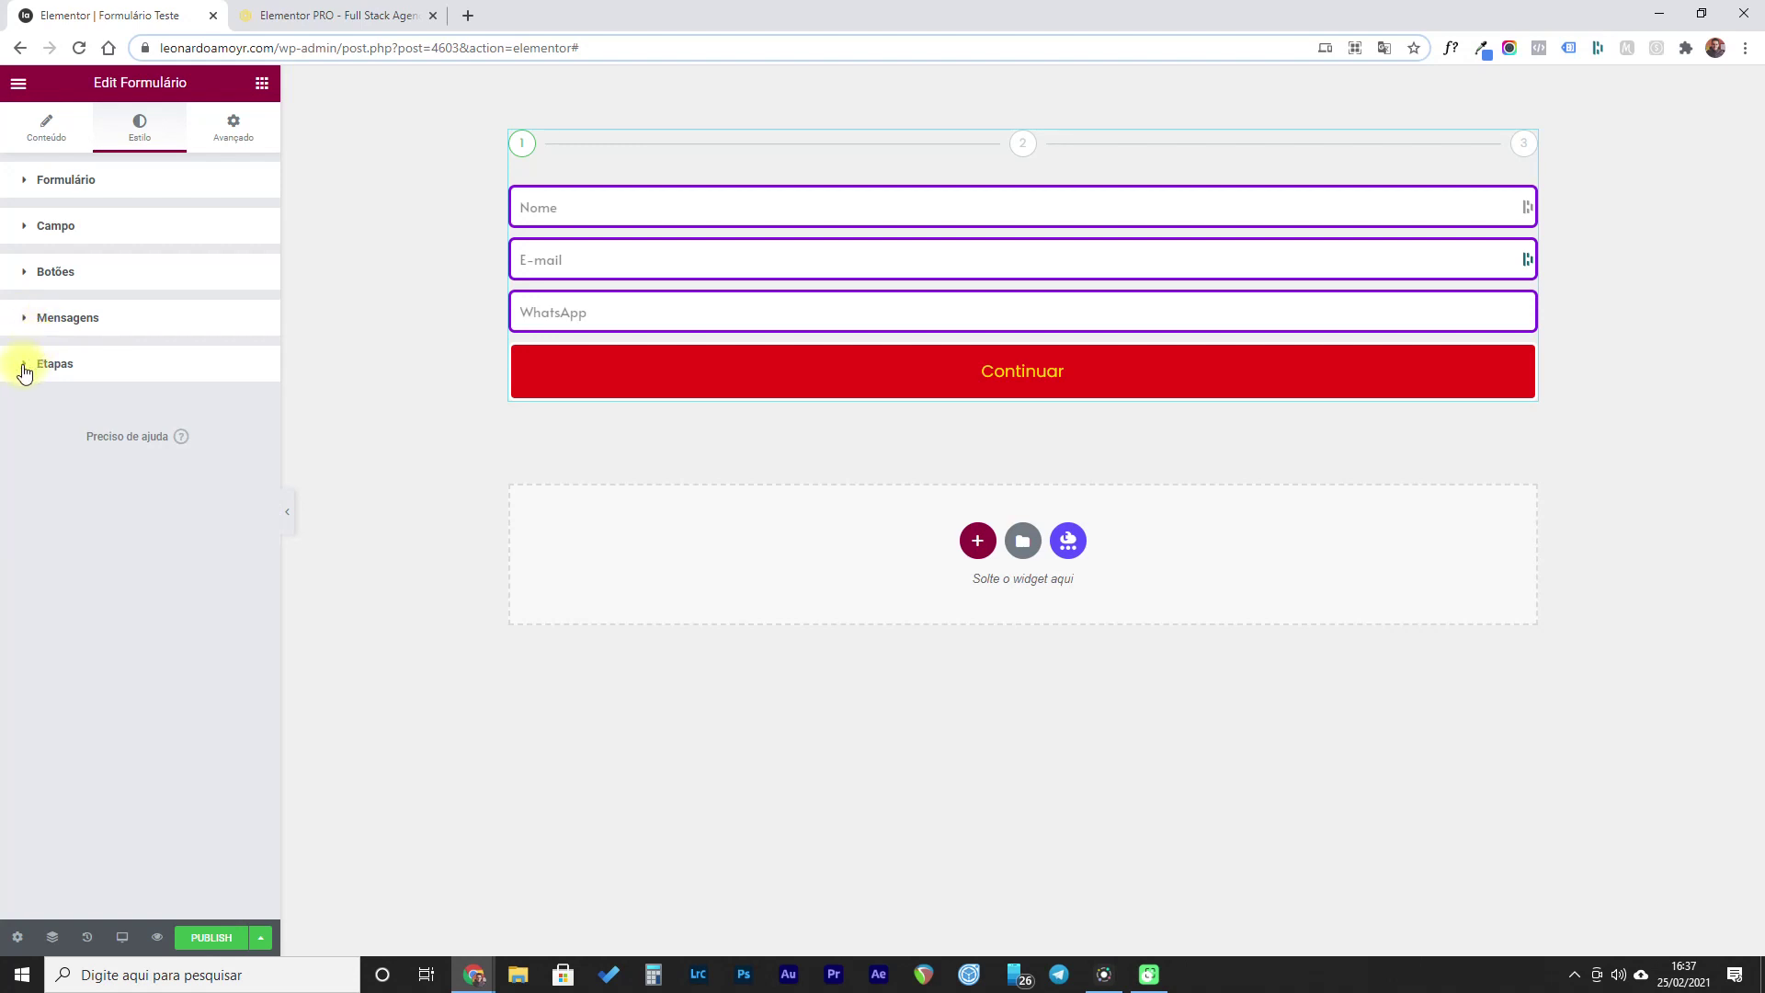
pyautogui.click(26, 368)
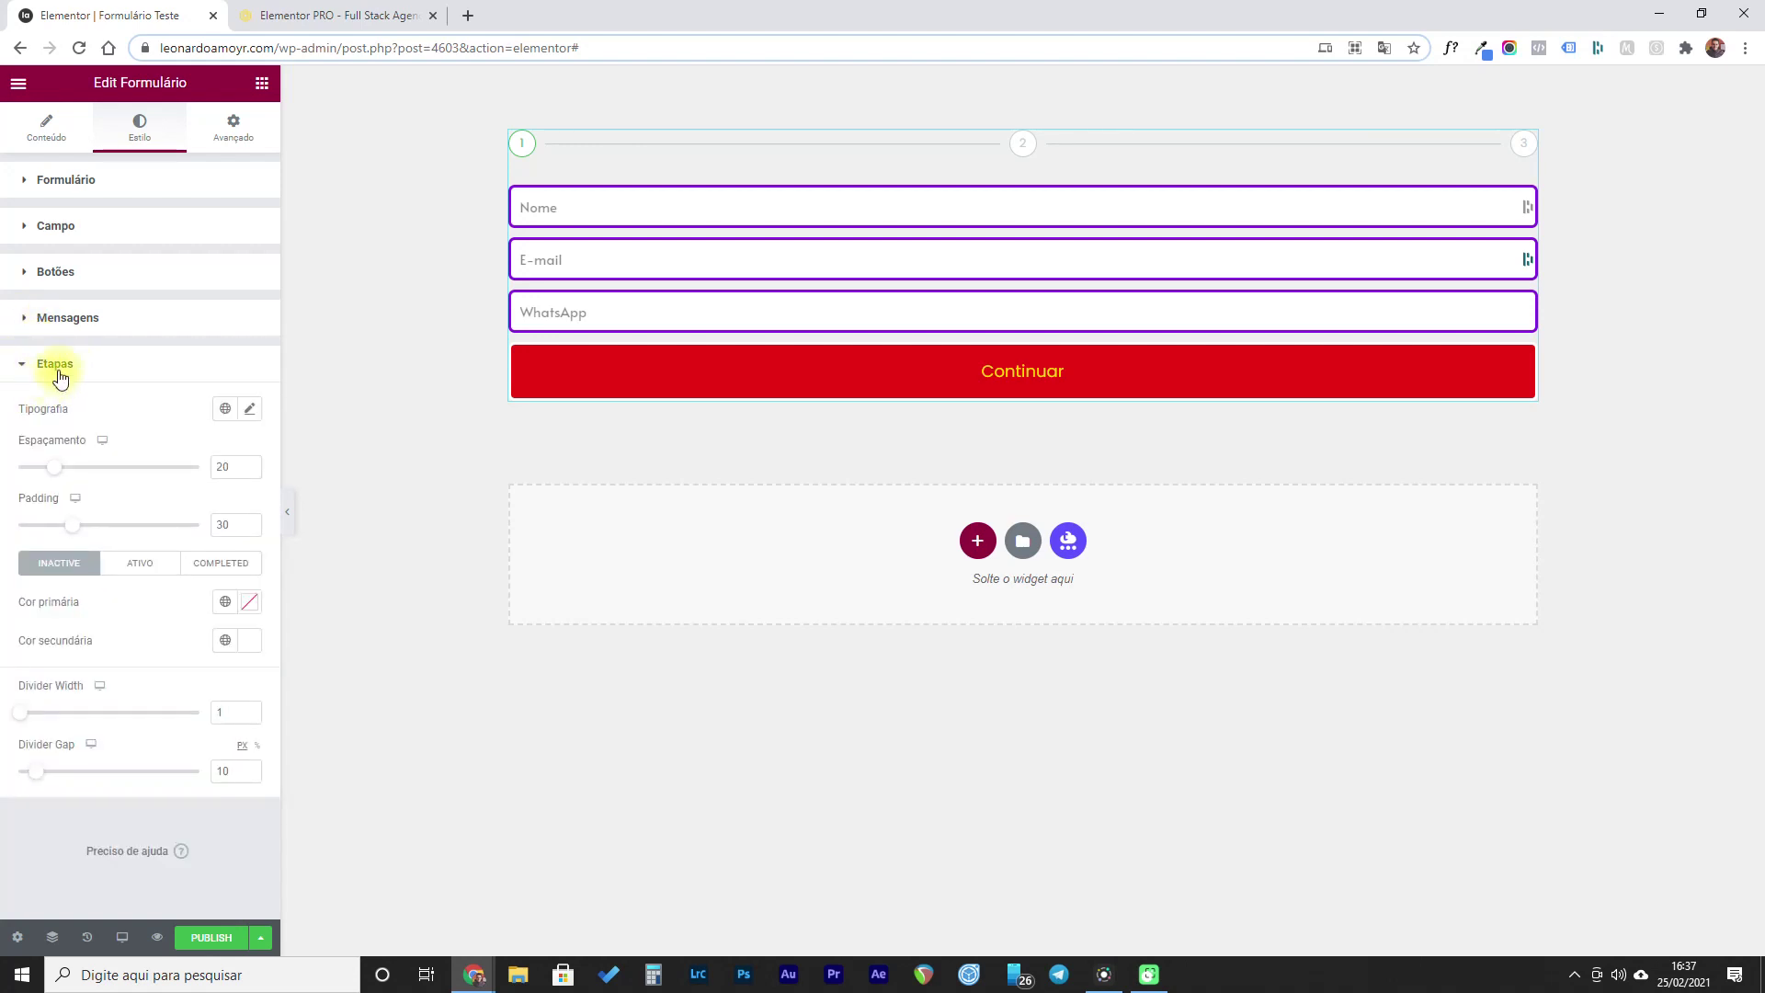
# - Try a 29 px font size for the step indicator's numbers
pyautogui.click(248, 416)
pyautogui.moveTo(32, 555)
pyautogui.mouseDown()
pyautogui.moveTo(99, 559)
pyautogui.moveTo(32, 553)
pyautogui.moveTo(75, 553)
pyautogui.moveTo(57, 554)
pyautogui.mouseUp()
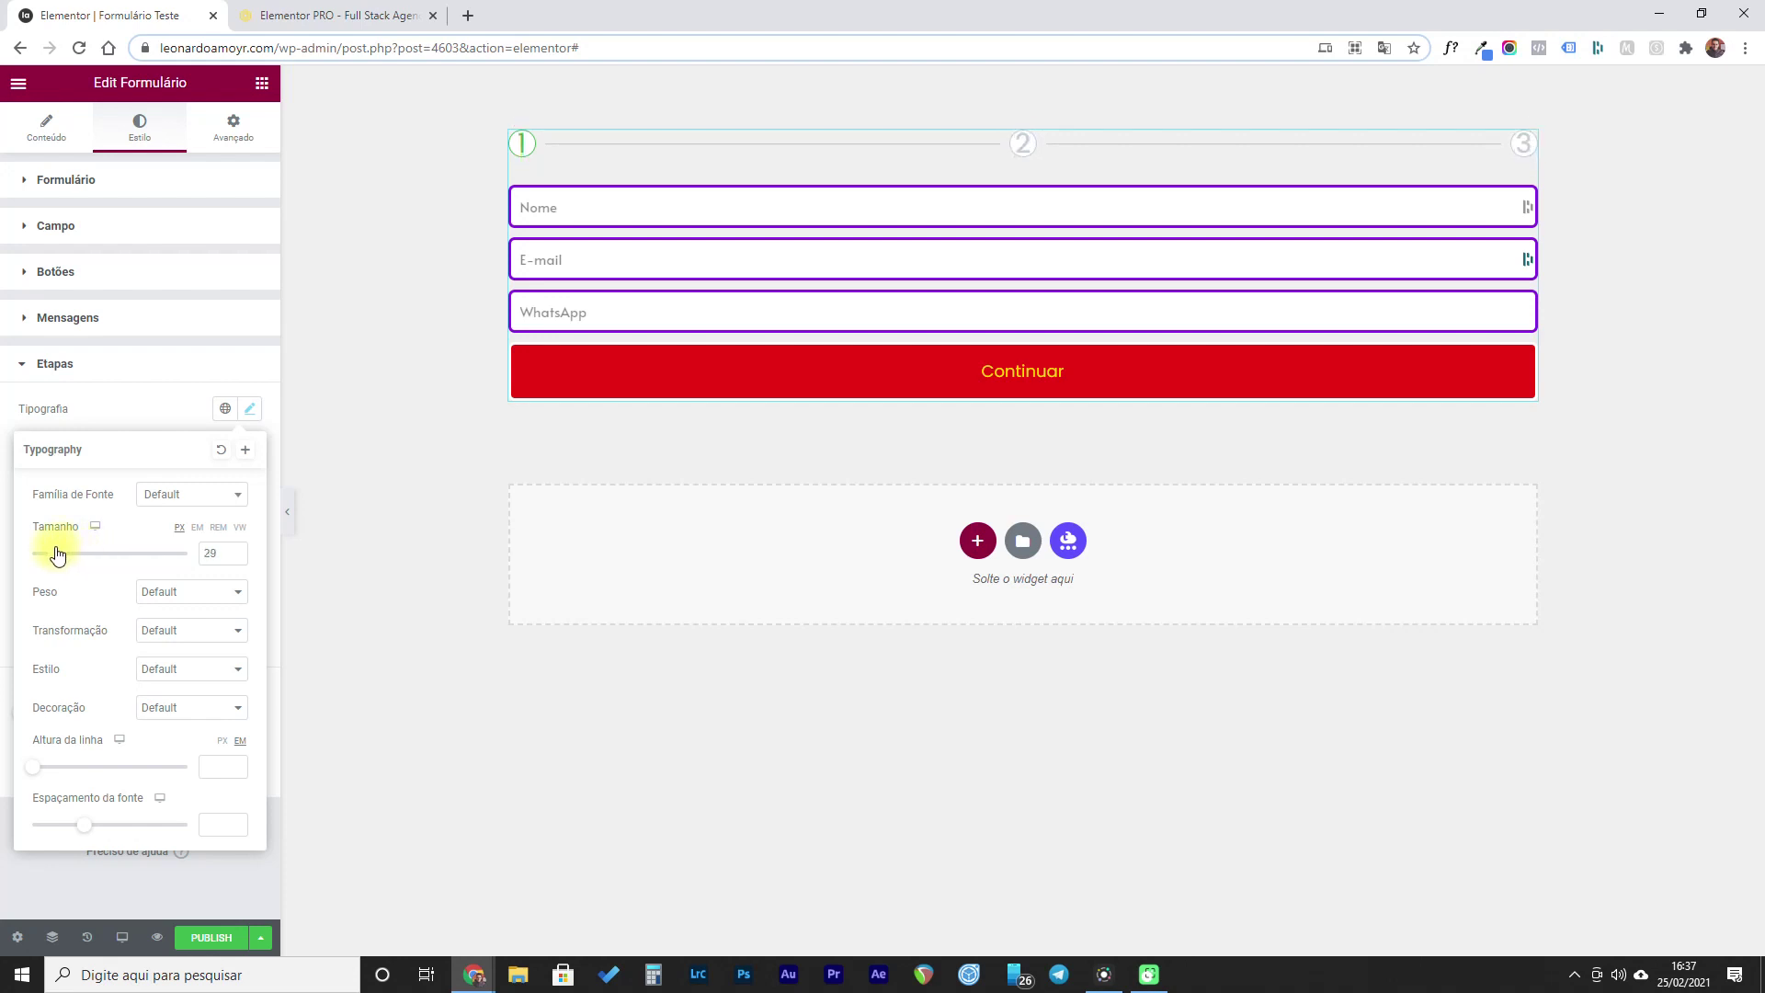
pyautogui.press('Tab')
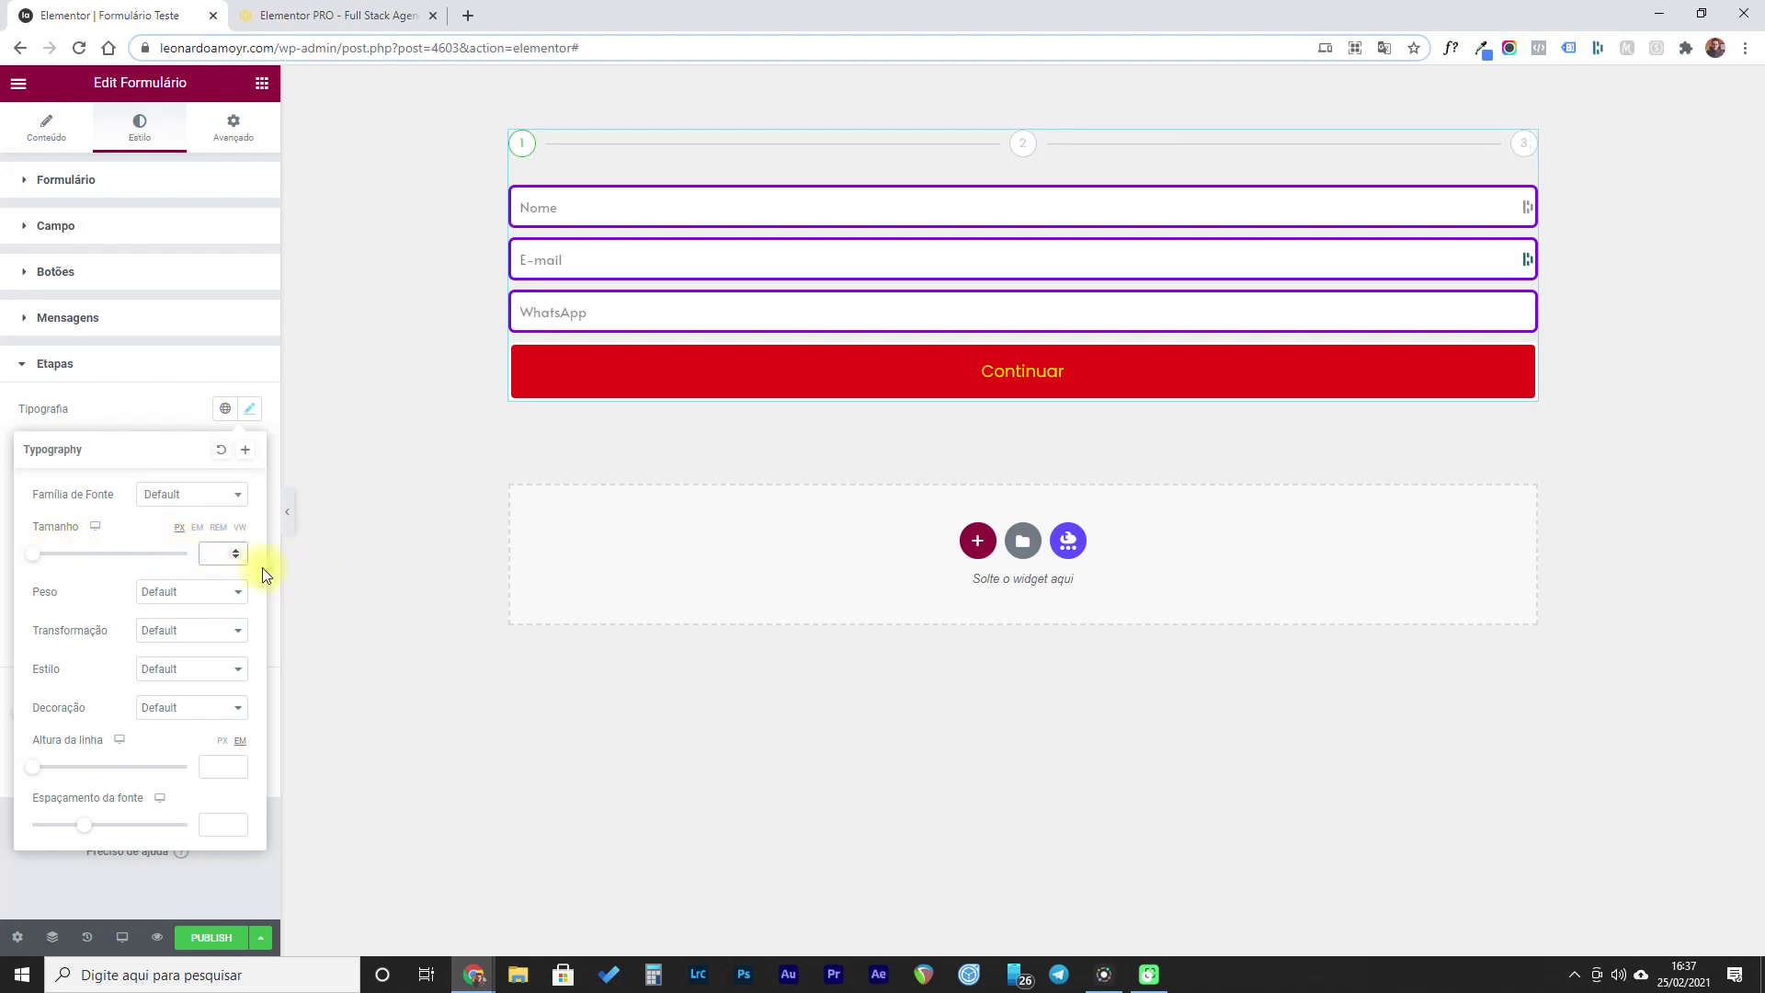
pyautogui.click(199, 416)
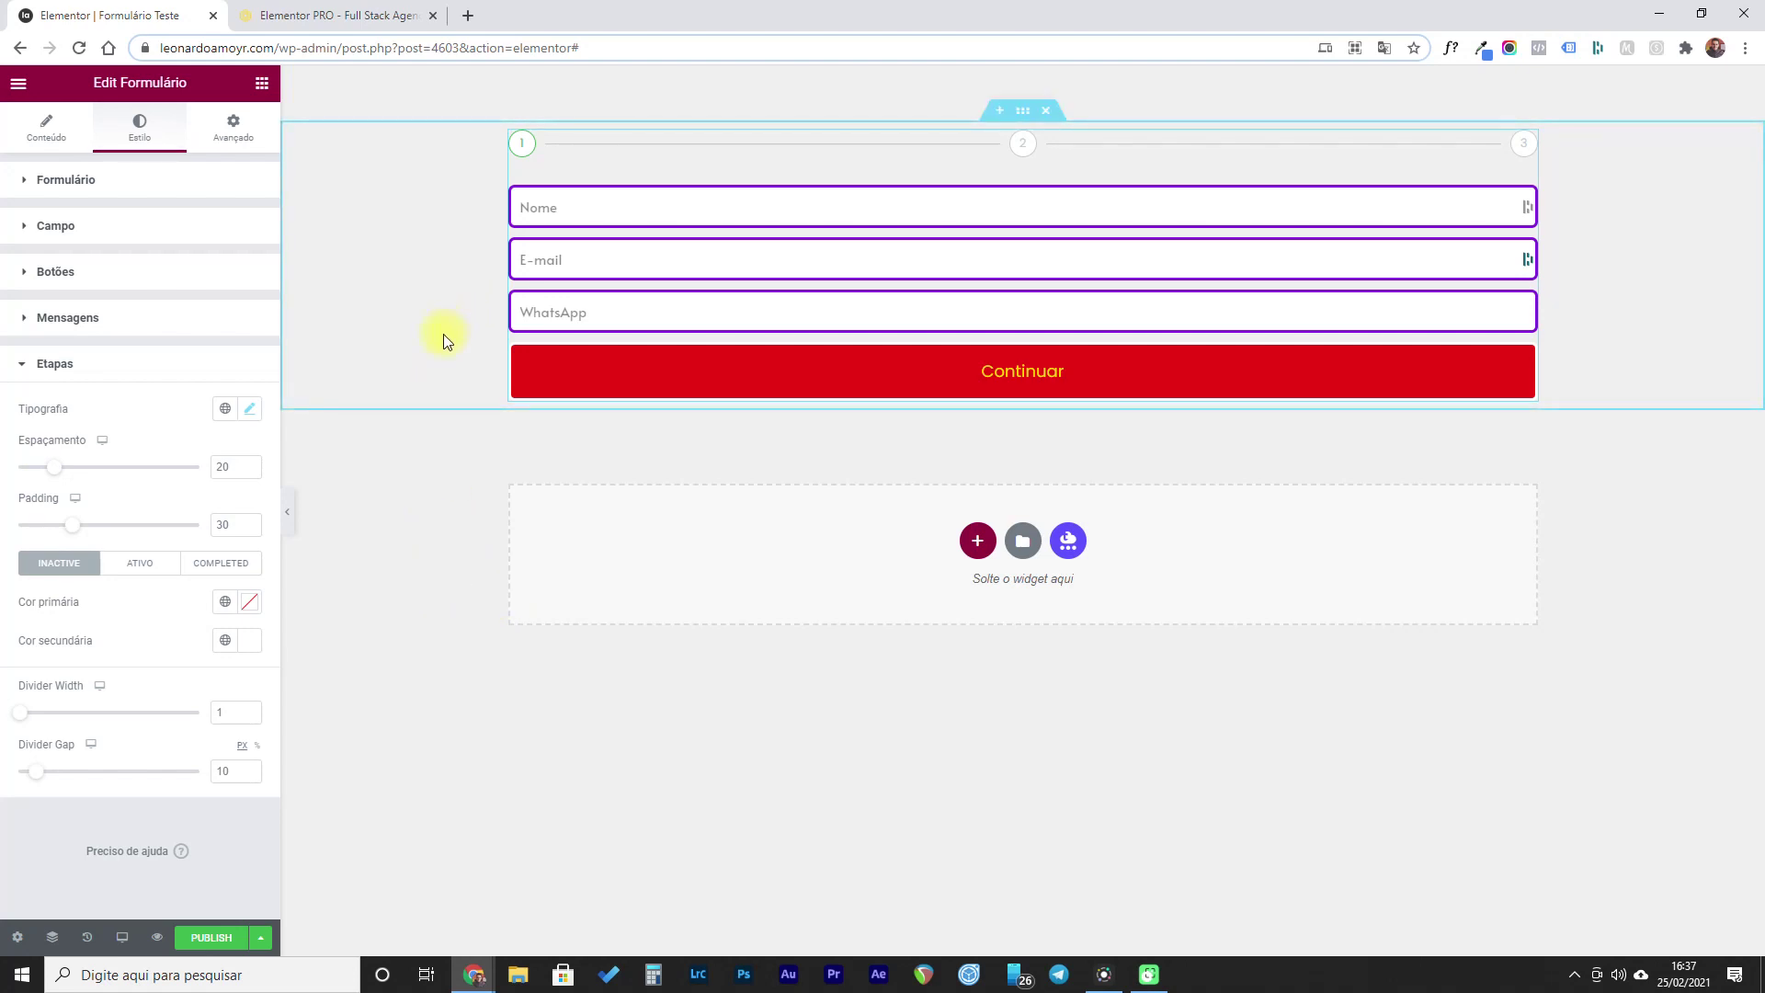
# - Set the step indicator's primary colour for the active state to white
pyautogui.click(139, 566)
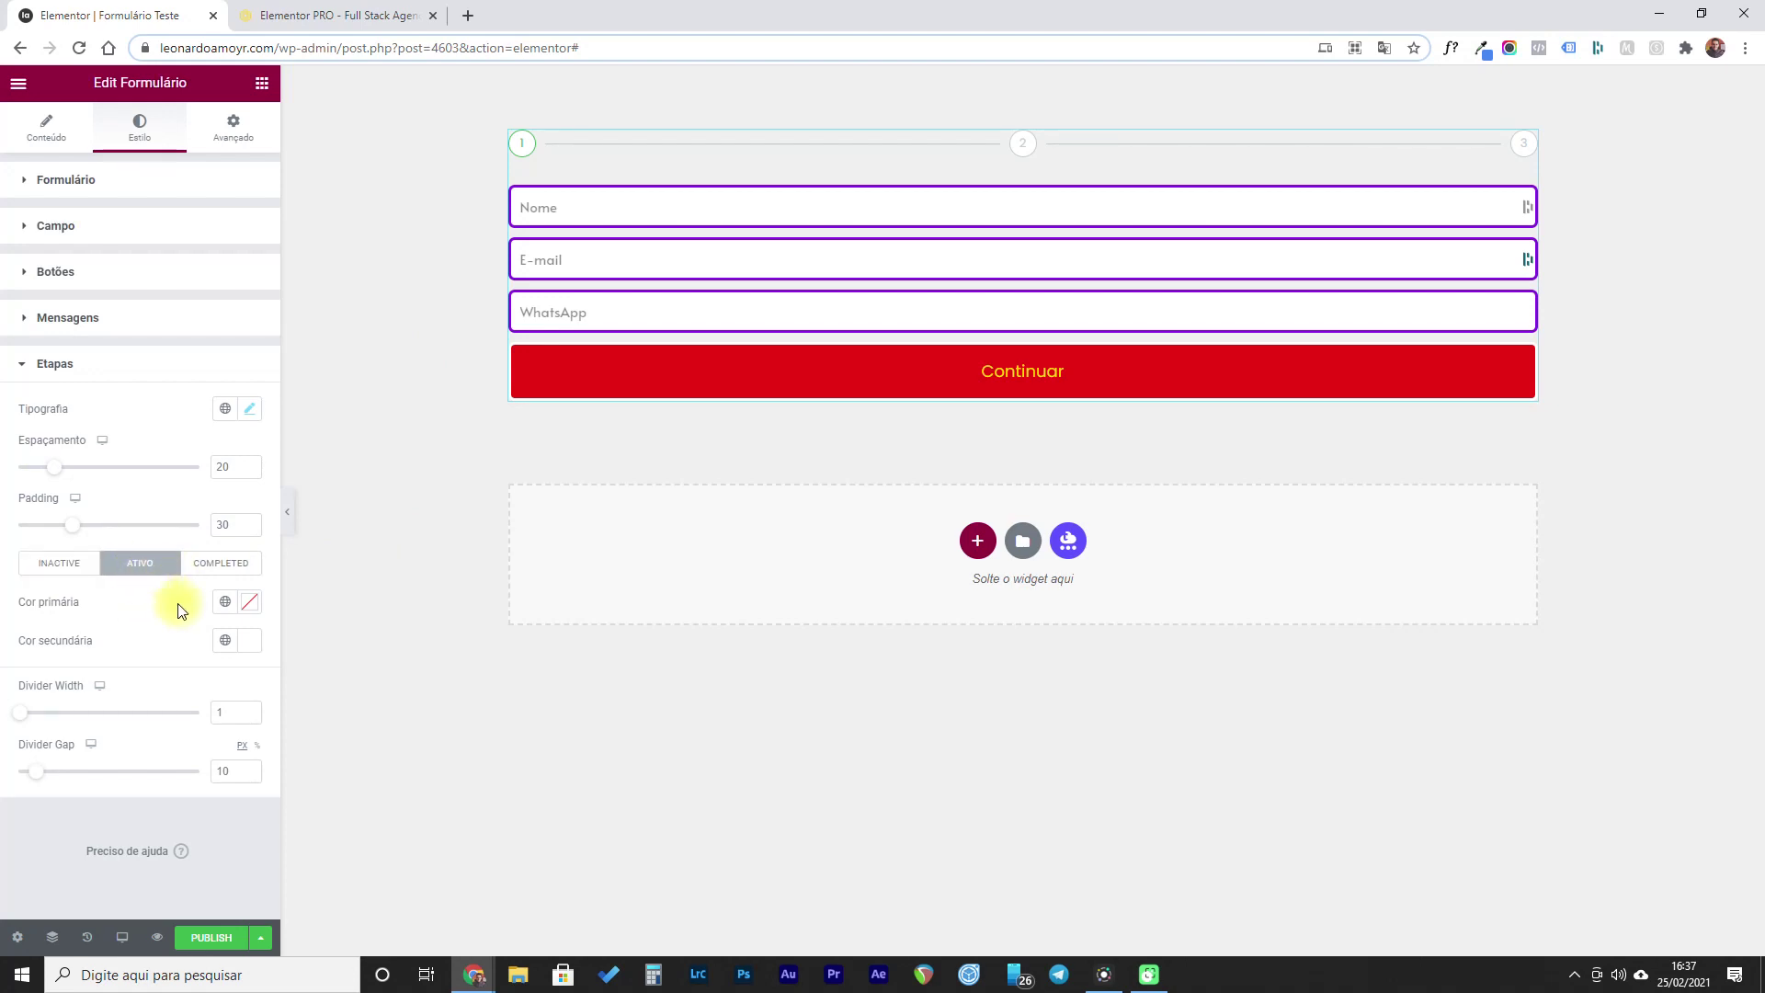
pyautogui.click(249, 605)
pyautogui.click(248, 605)
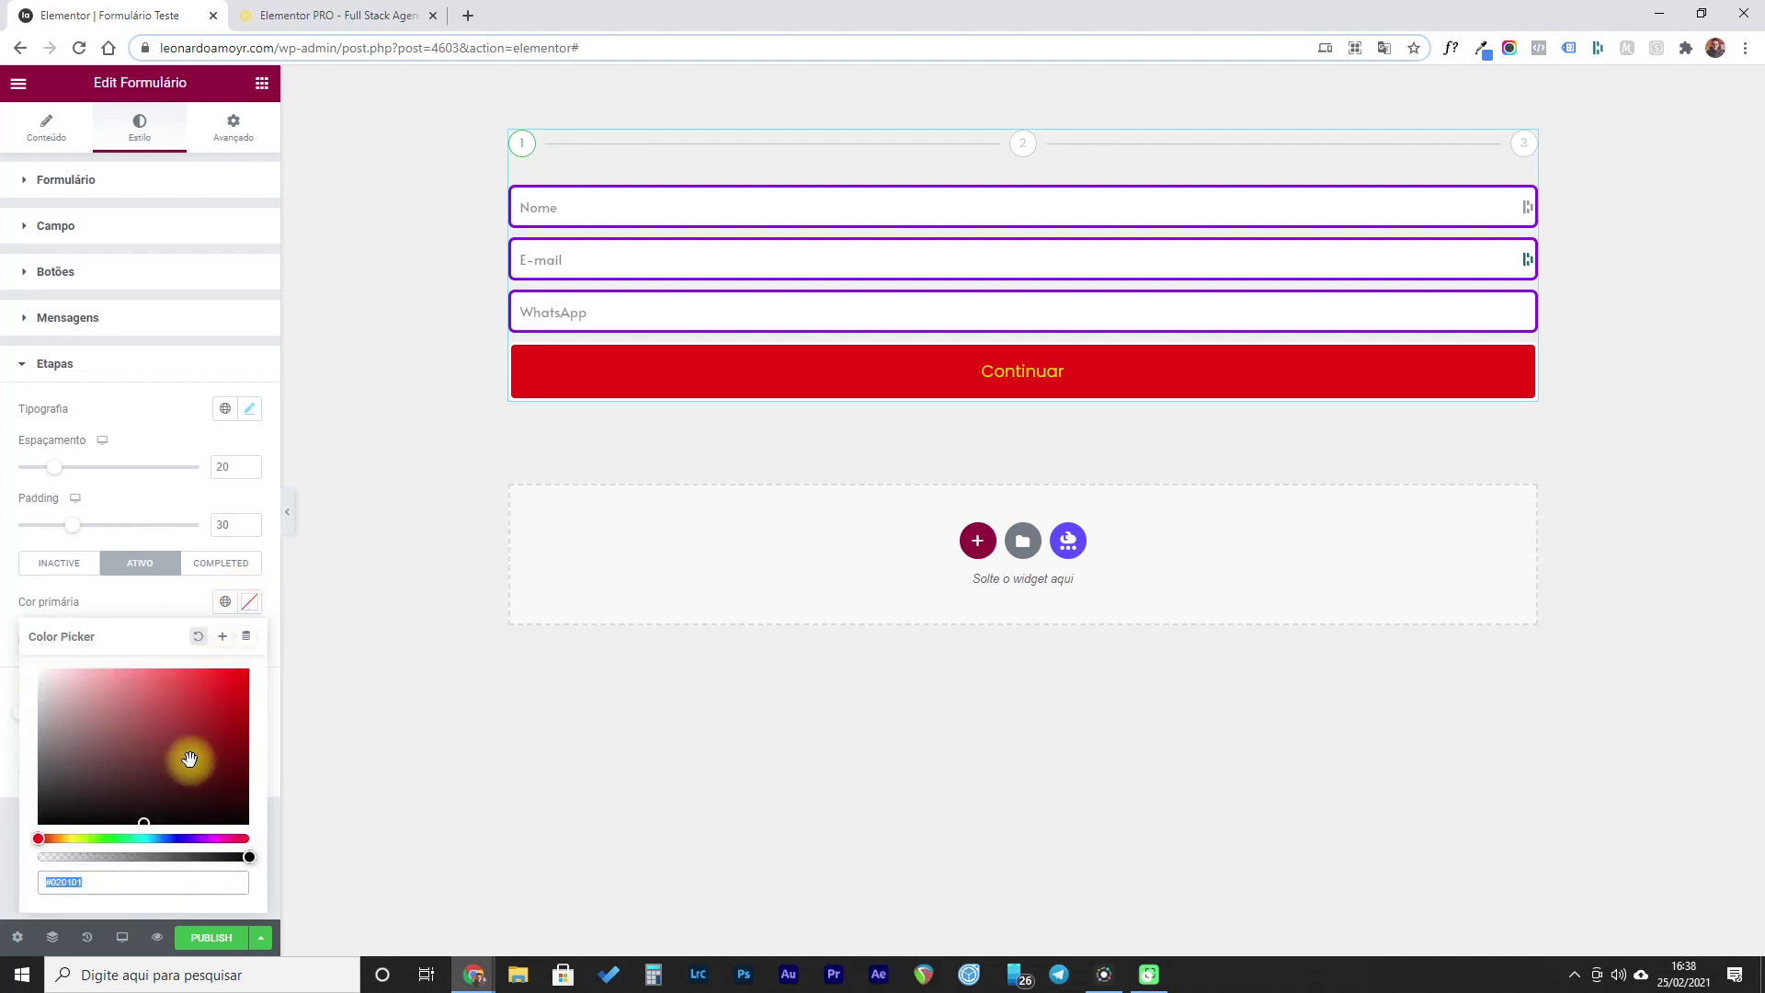
pyautogui.moveTo(150, 838); pyautogui.dragTo(173, 838)
pyautogui.moveTo(219, 754); pyautogui.dragTo(257, 659)
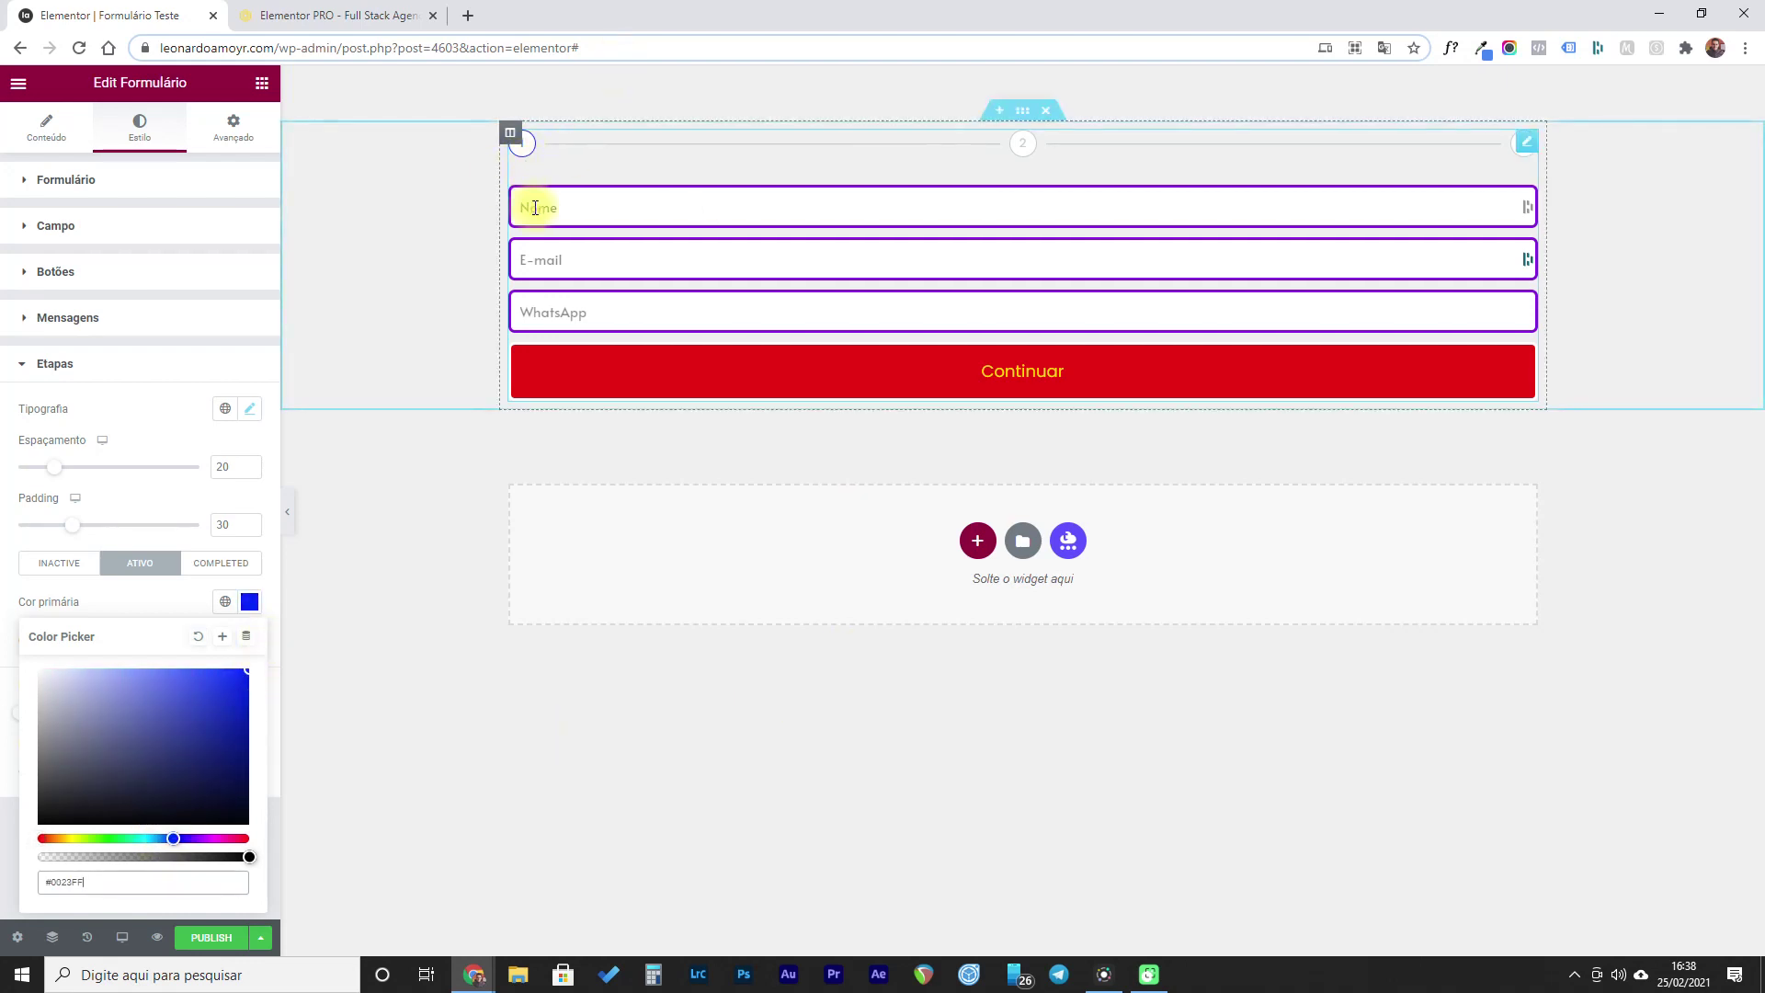
pyautogui.moveTo(107, 717); pyautogui.dragTo(35, 655)
pyautogui.click(178, 614)
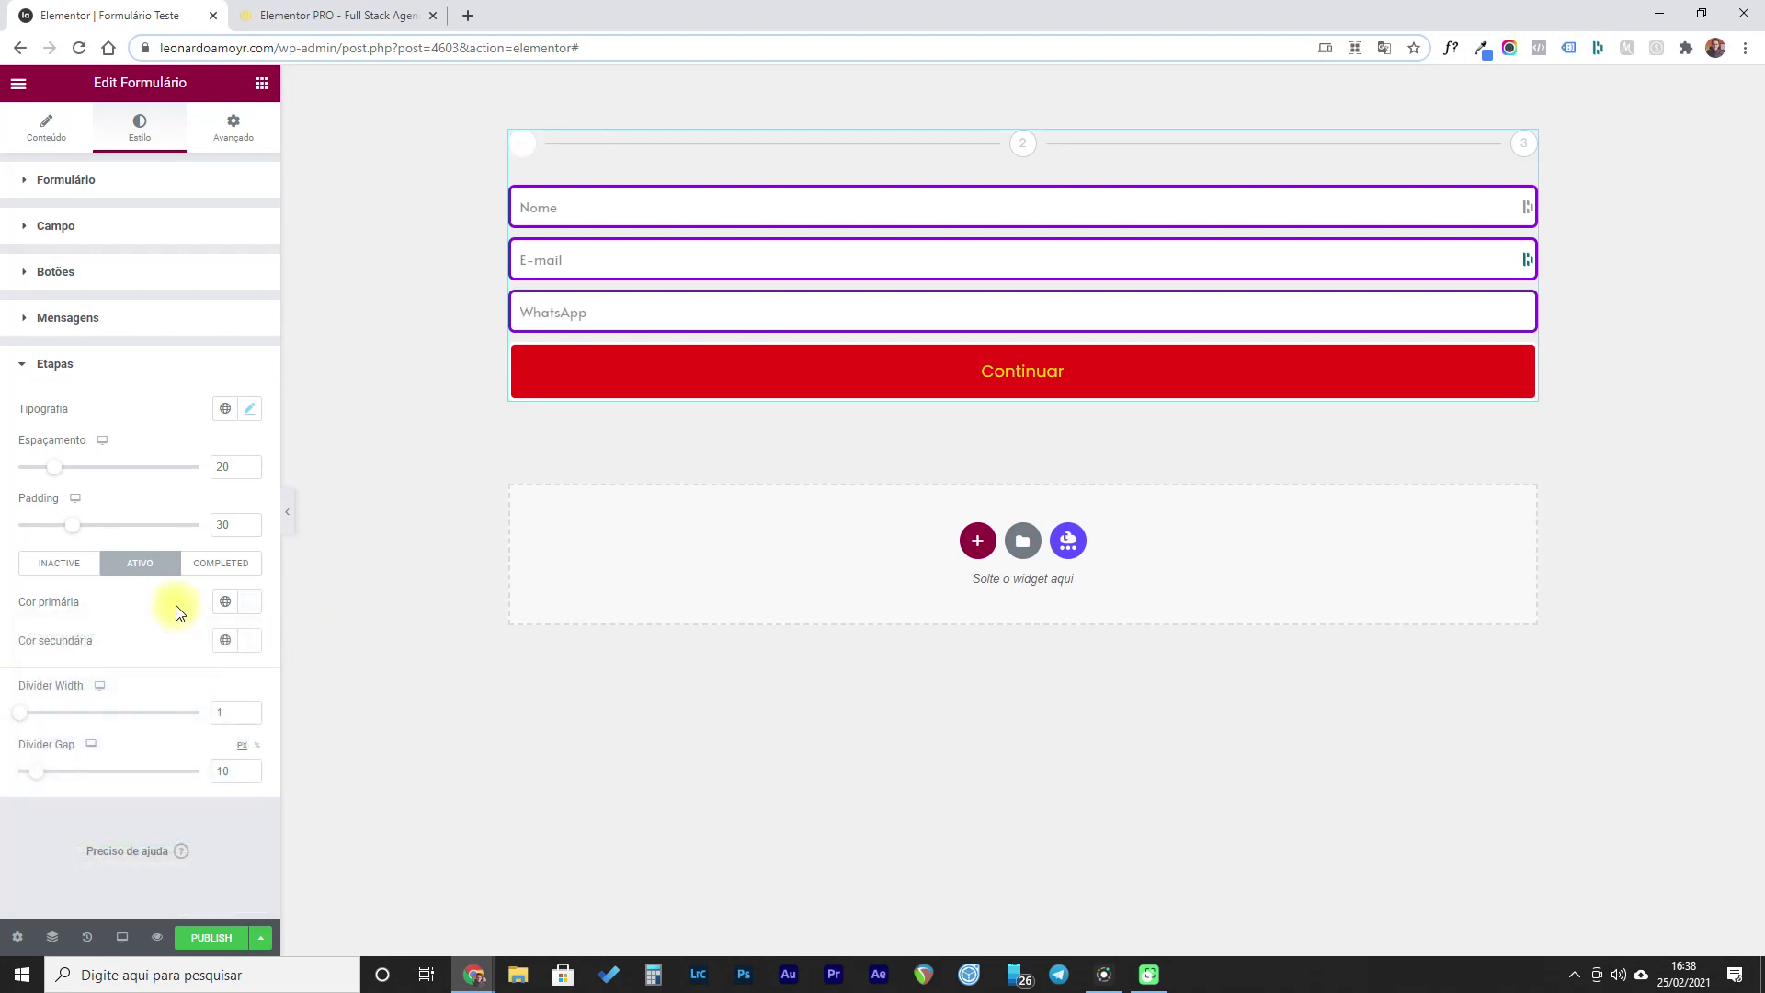
# - Set the step indicator's secondary colour for the active state to bright blue
pyautogui.click(248, 639)
pyautogui.moveTo(148, 884); pyautogui.dragTo(276, 701)
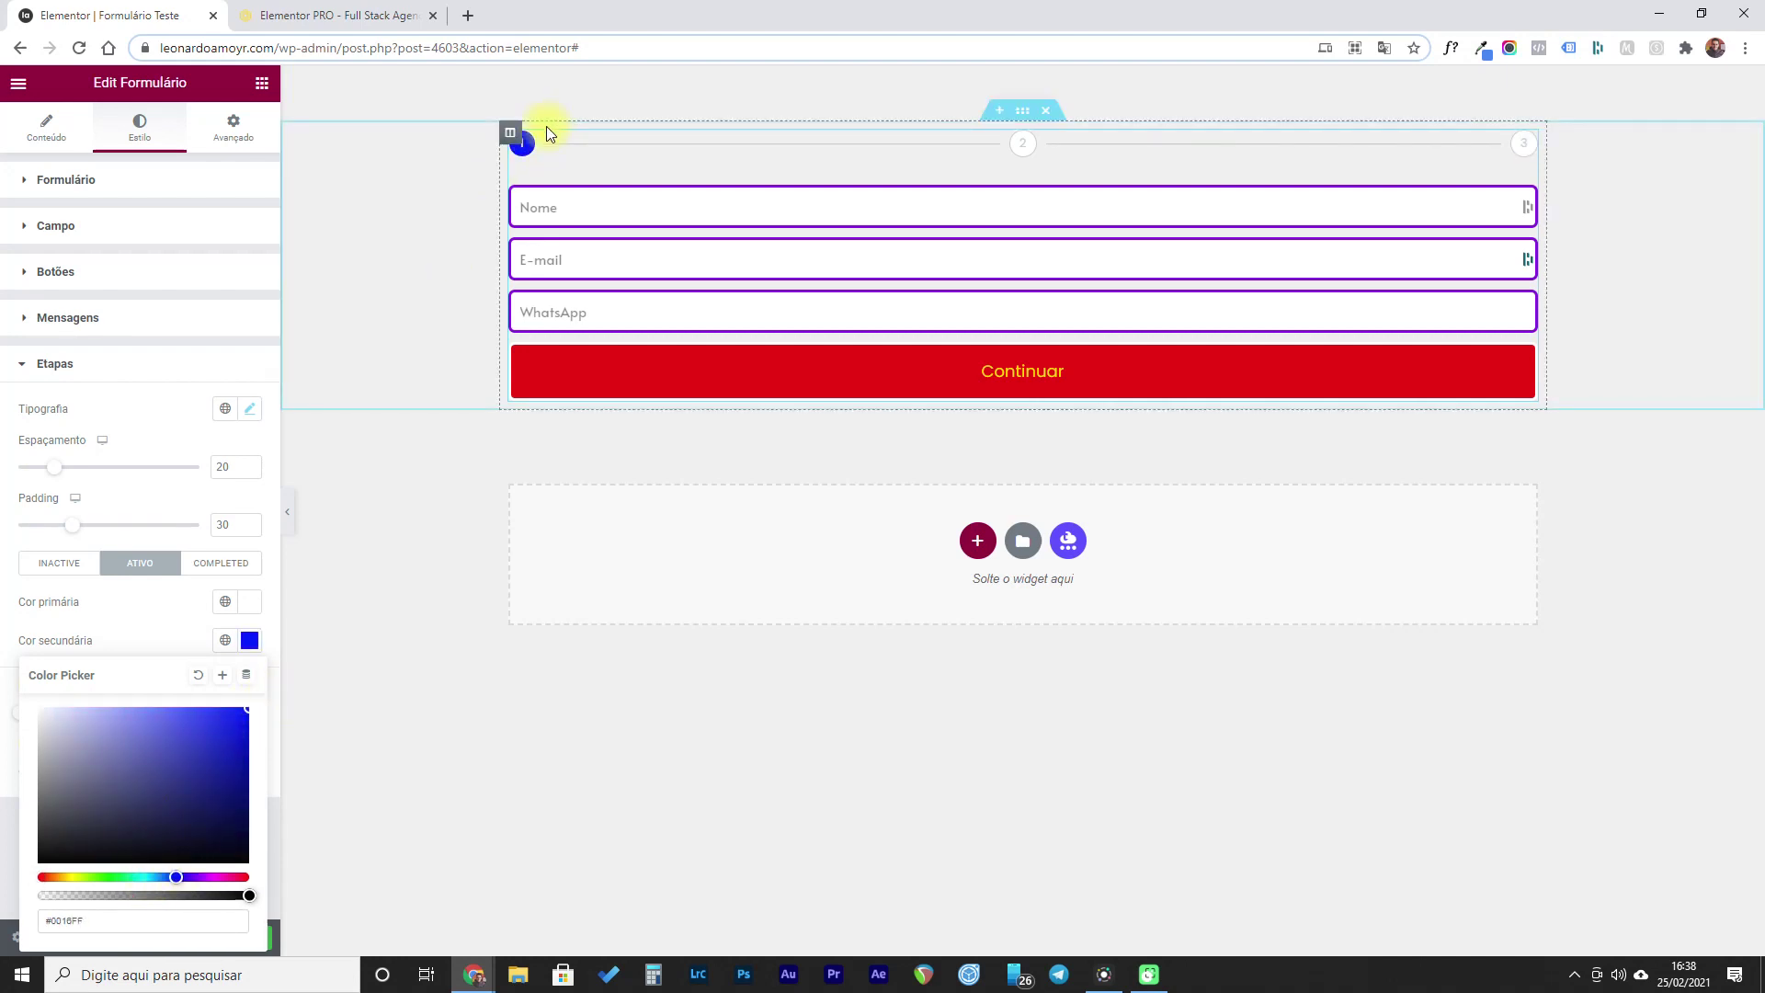
pyautogui.click(162, 600)
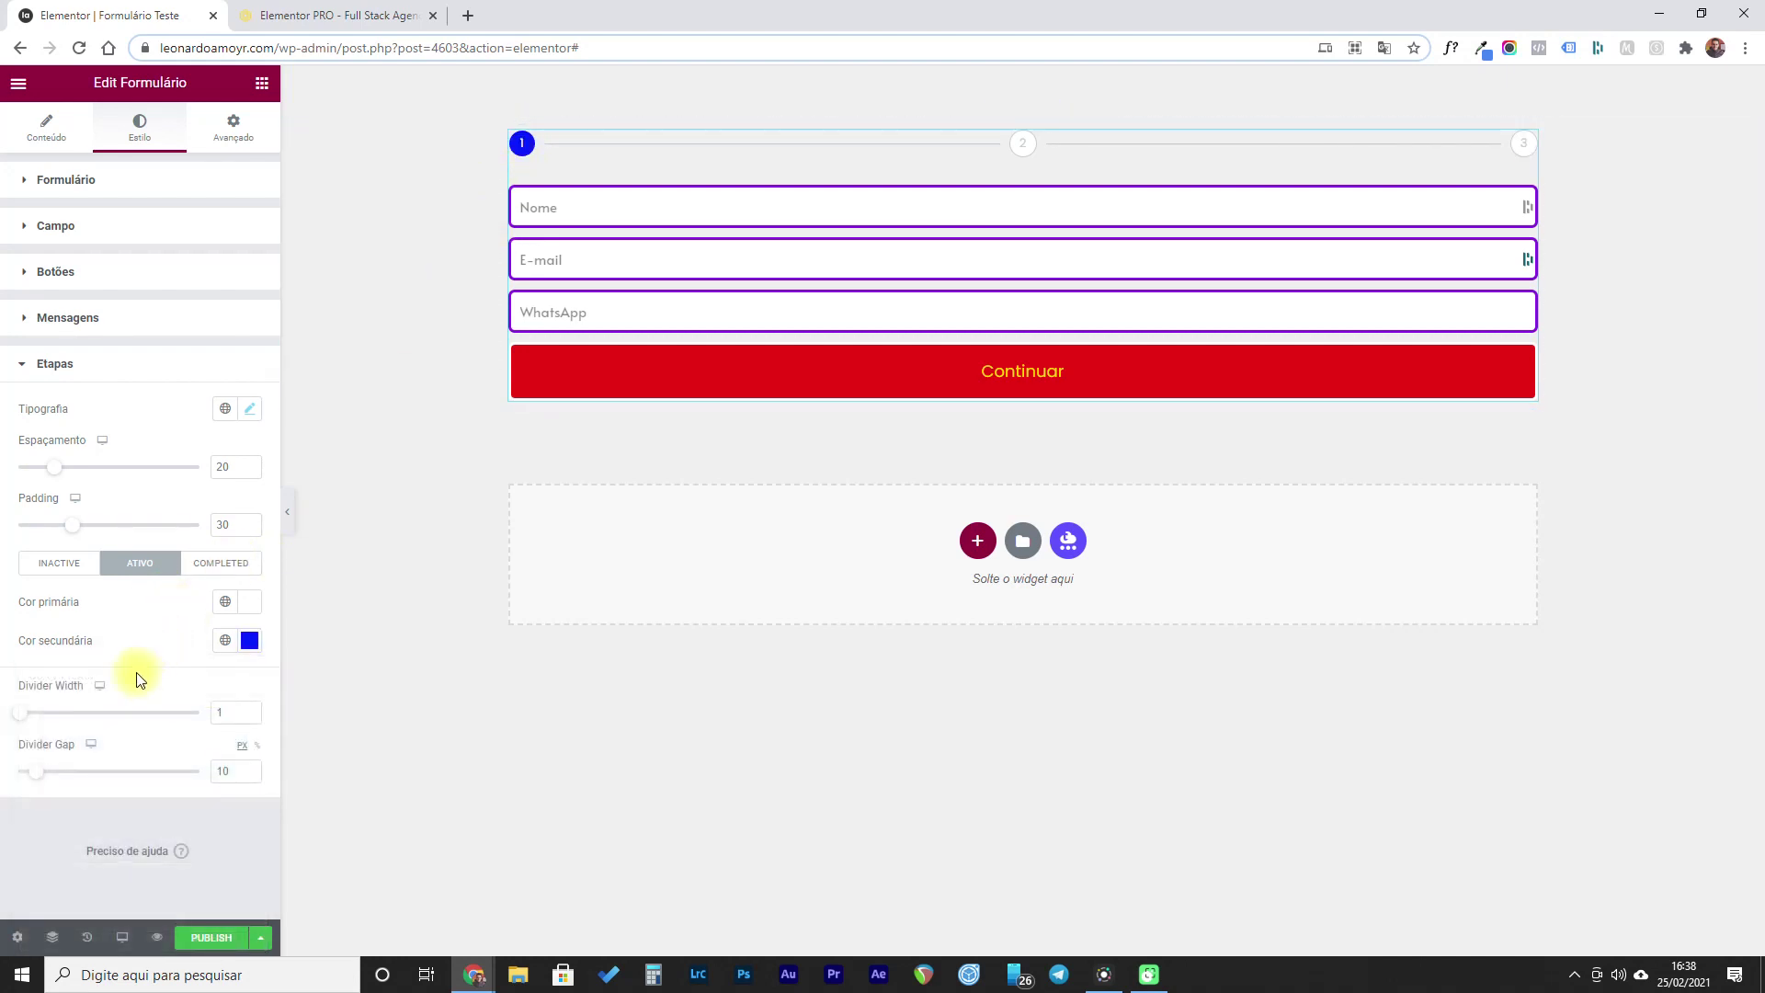
# - Try a divider width of 5 for the lines between the form's steps
pyautogui.moveTo(21, 718)
pyautogui.mouseDown()
pyautogui.moveTo(96, 719)
pyautogui.moveTo(24, 714)
pyautogui.mouseUp()
pyautogui.click(251, 712)
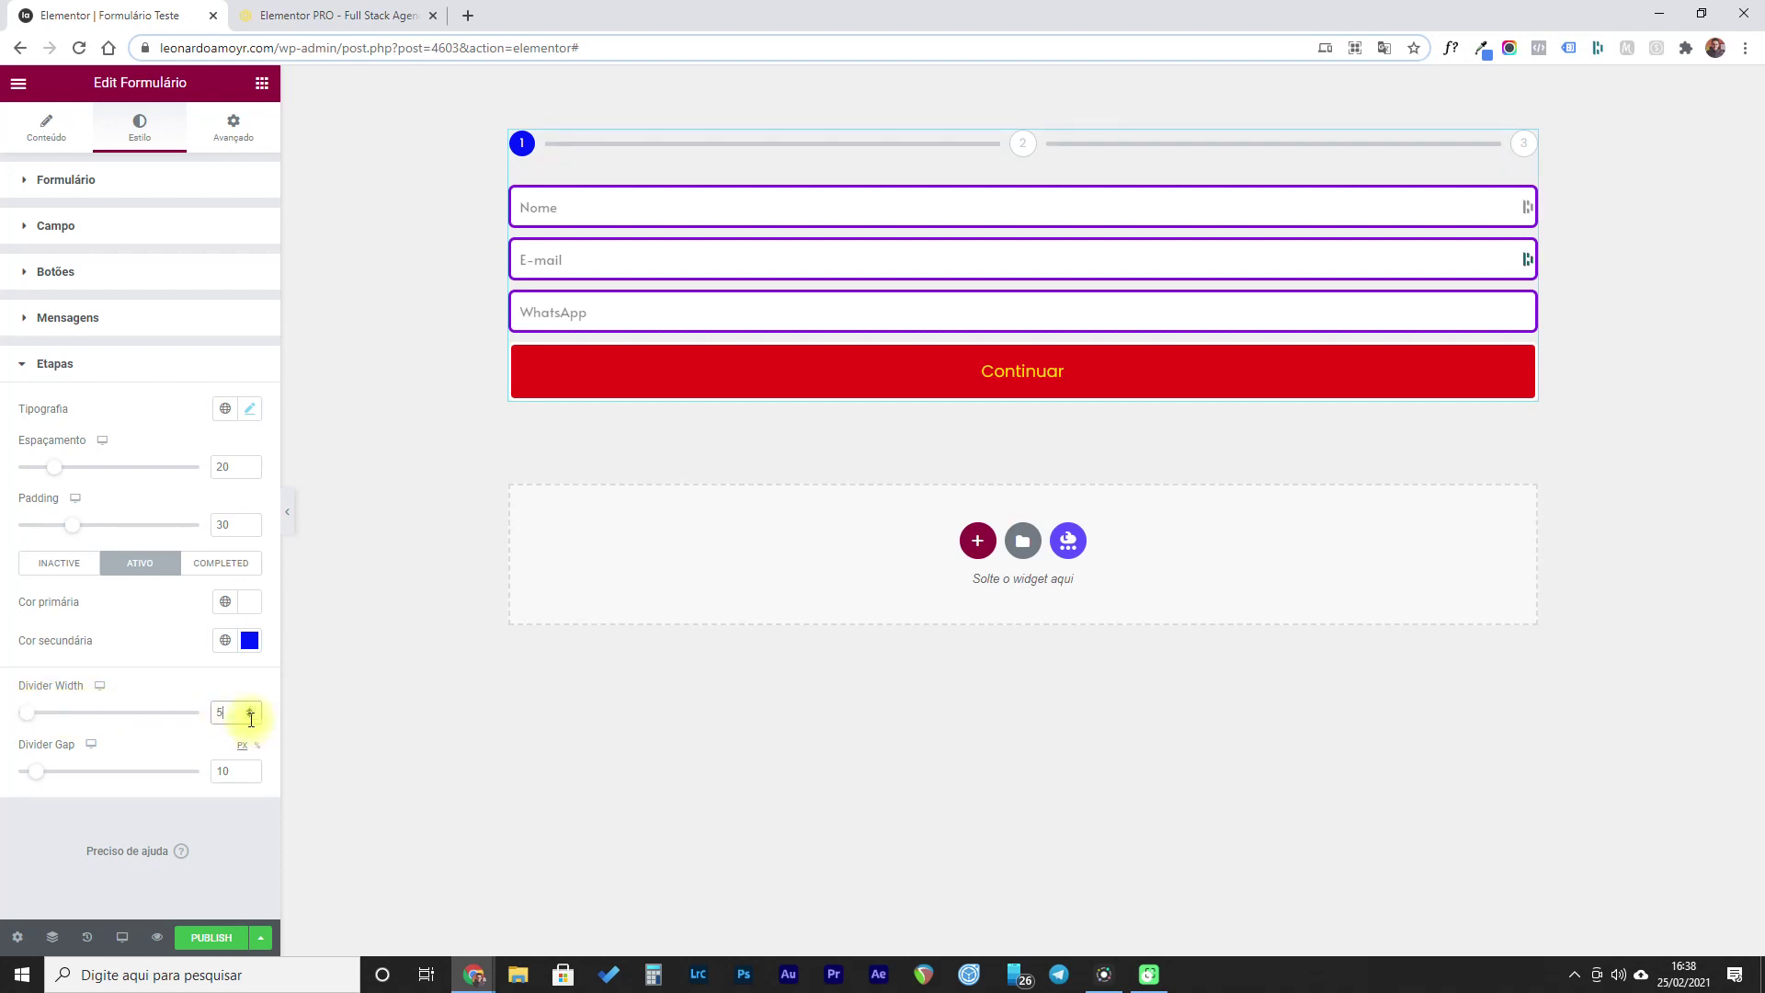
pyautogui.click(251, 716)
pyautogui.click(250, 716)
pyautogui.click(250, 716)
pyautogui.click(250, 717)
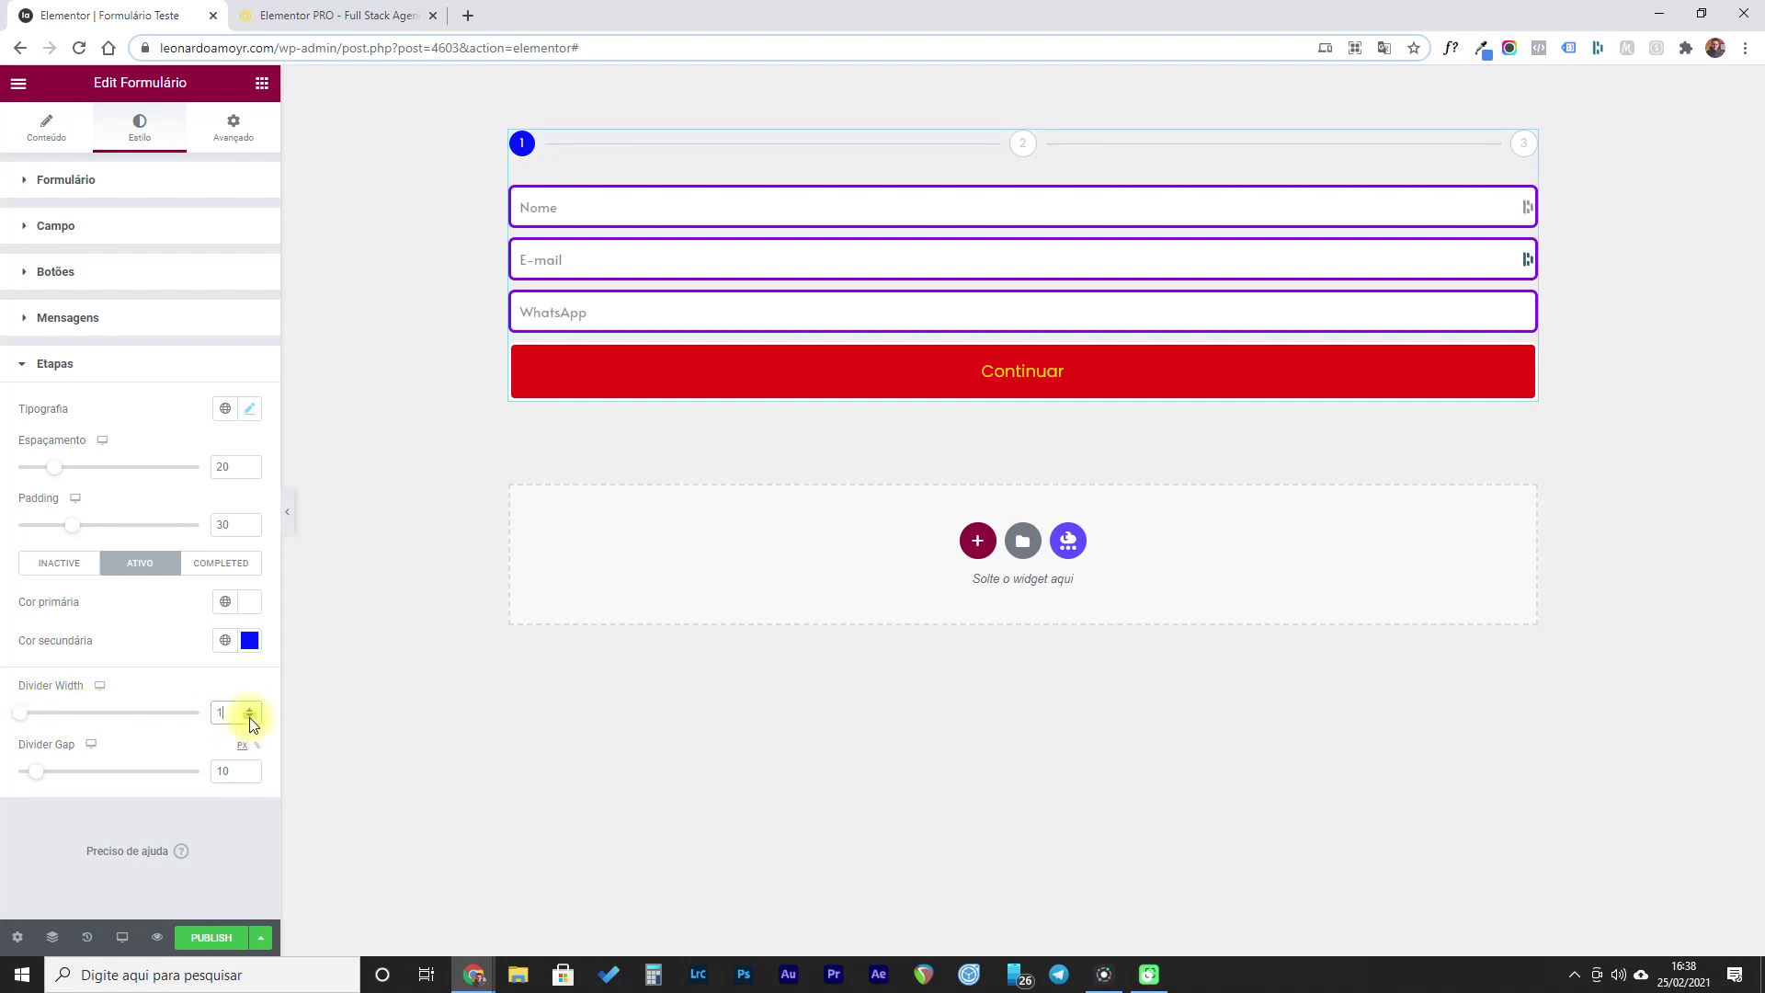
# - Set the step indicator's divider gap to 0 px and show the inactive state's colours
pyautogui.moveTo(37, 771)
pyautogui.mouseDown()
pyautogui.moveTo(224, 760)
pyautogui.moveTo(112, 763)
pyautogui.moveTo(145, 762)
pyautogui.moveTo(30, 796)
pyautogui.moveTo(27, 750)
pyautogui.mouseUp()
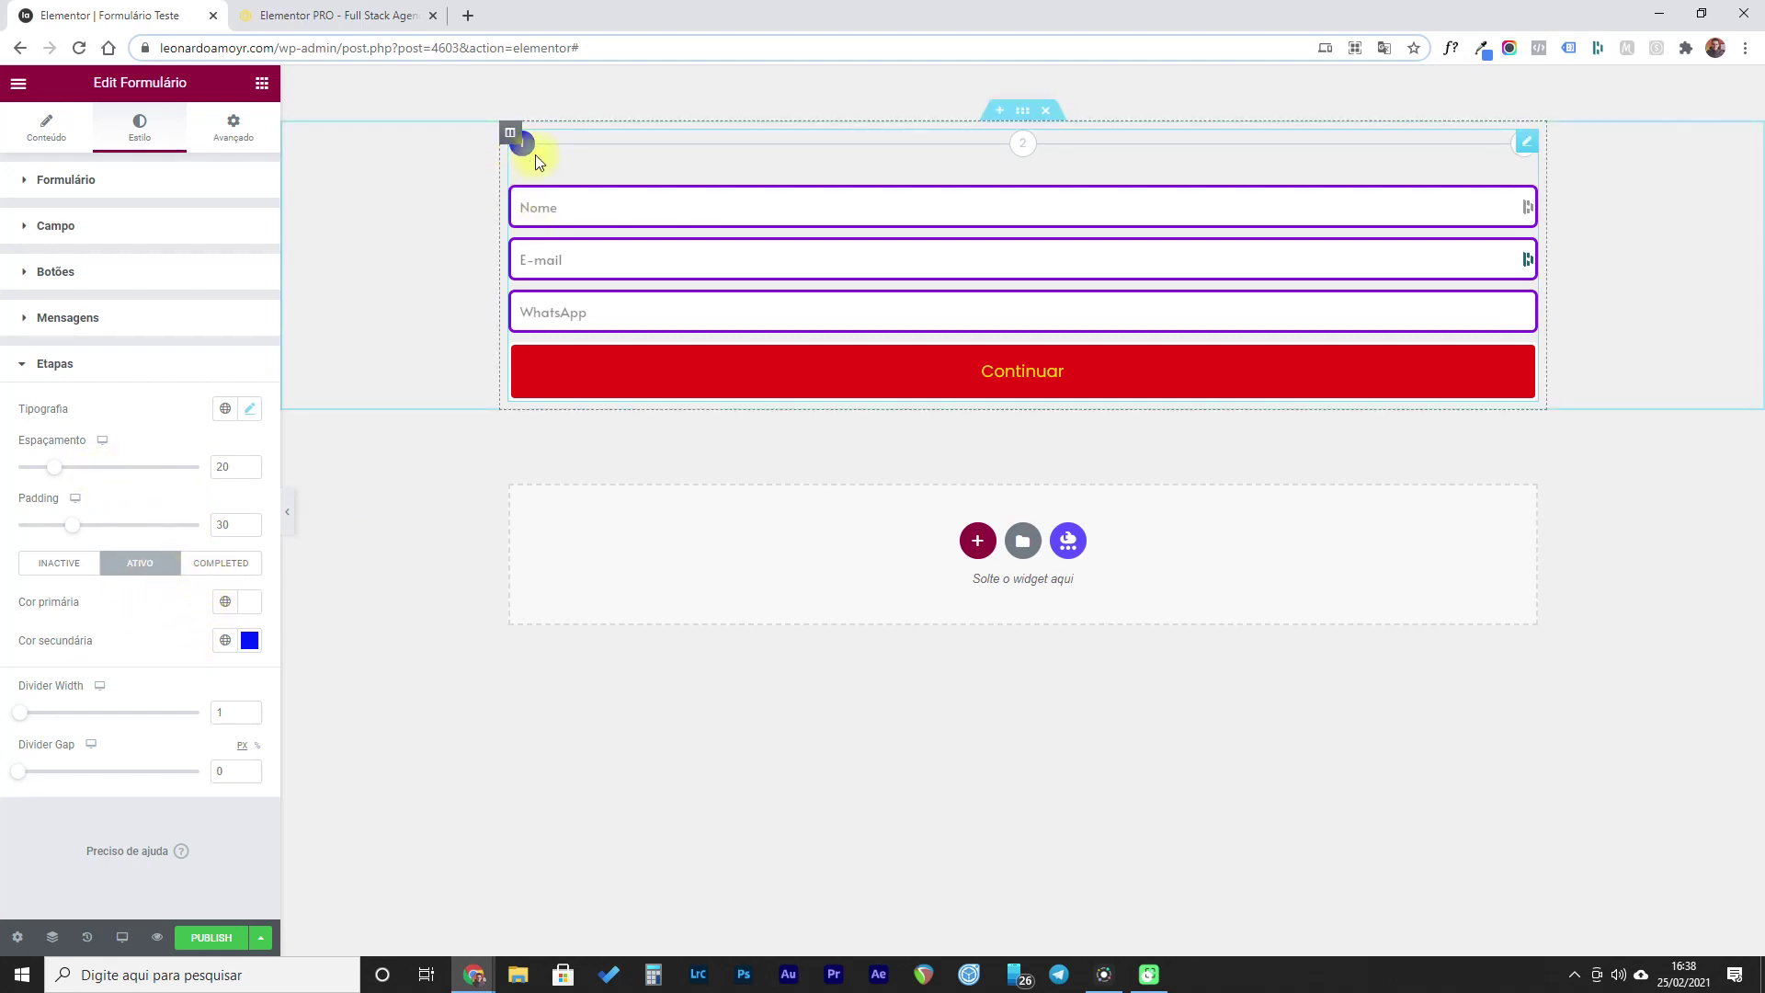
pyautogui.click(57, 563)
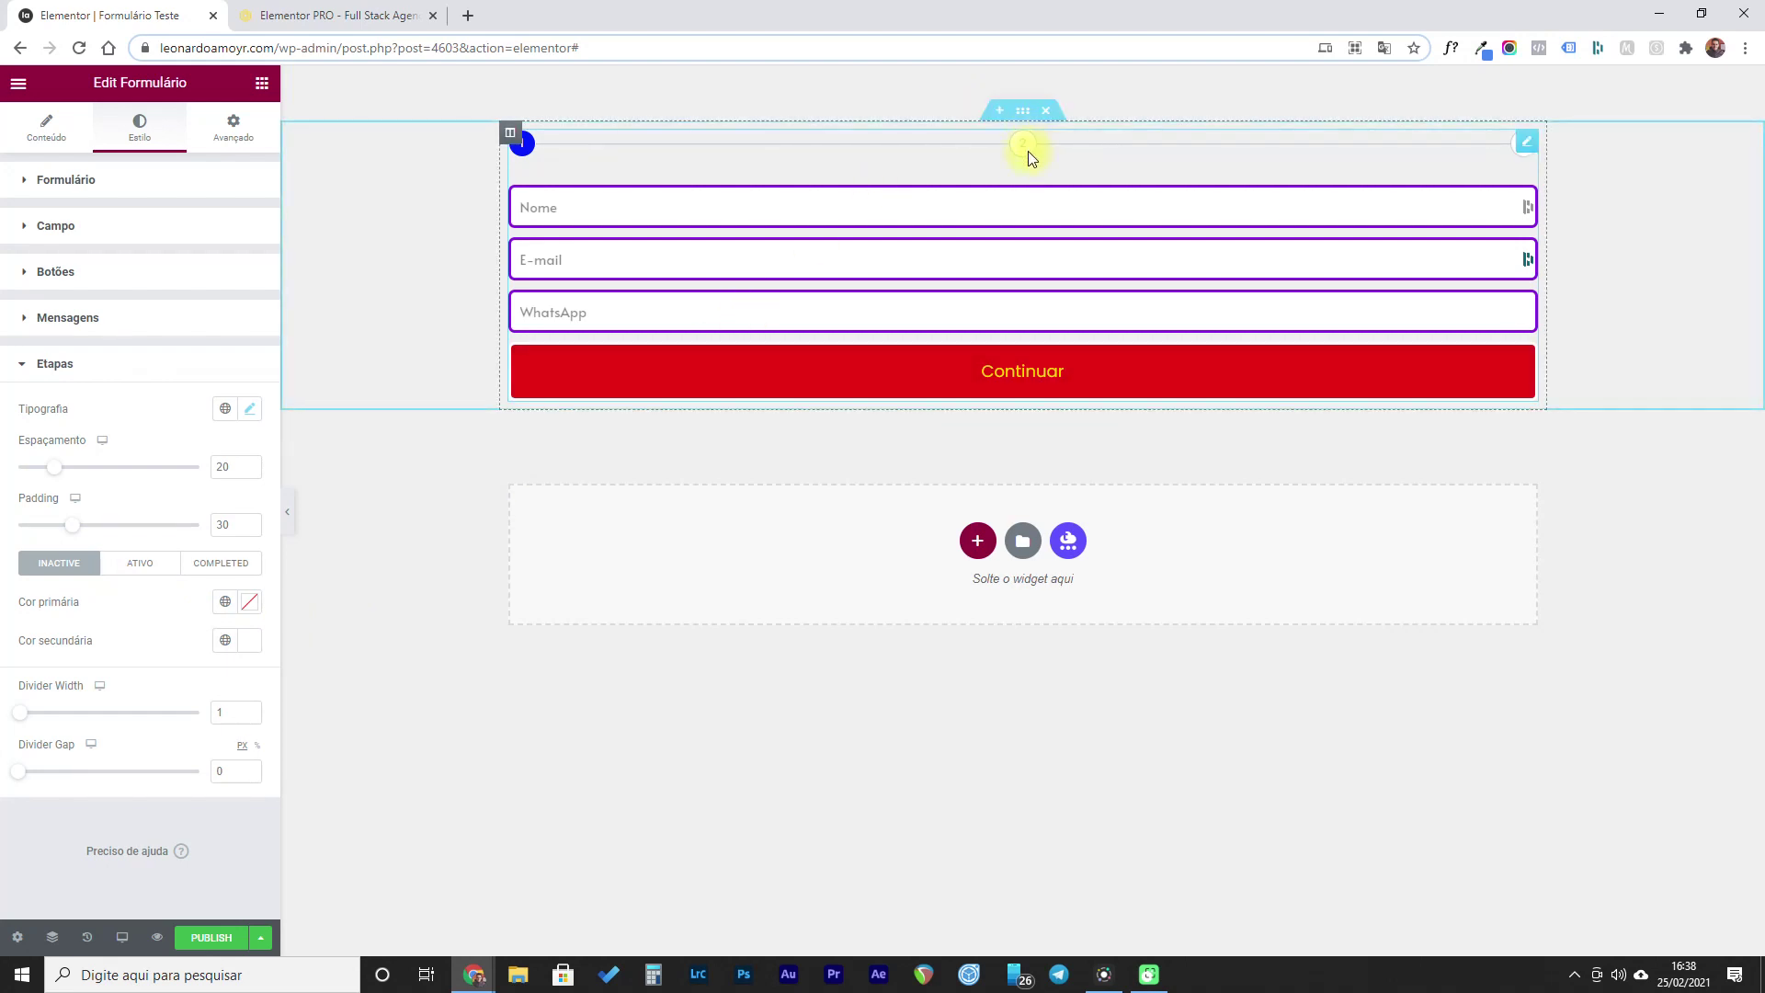
# - Set the step indicator's primary colour for the completed state to white
pyautogui.click(220, 576)
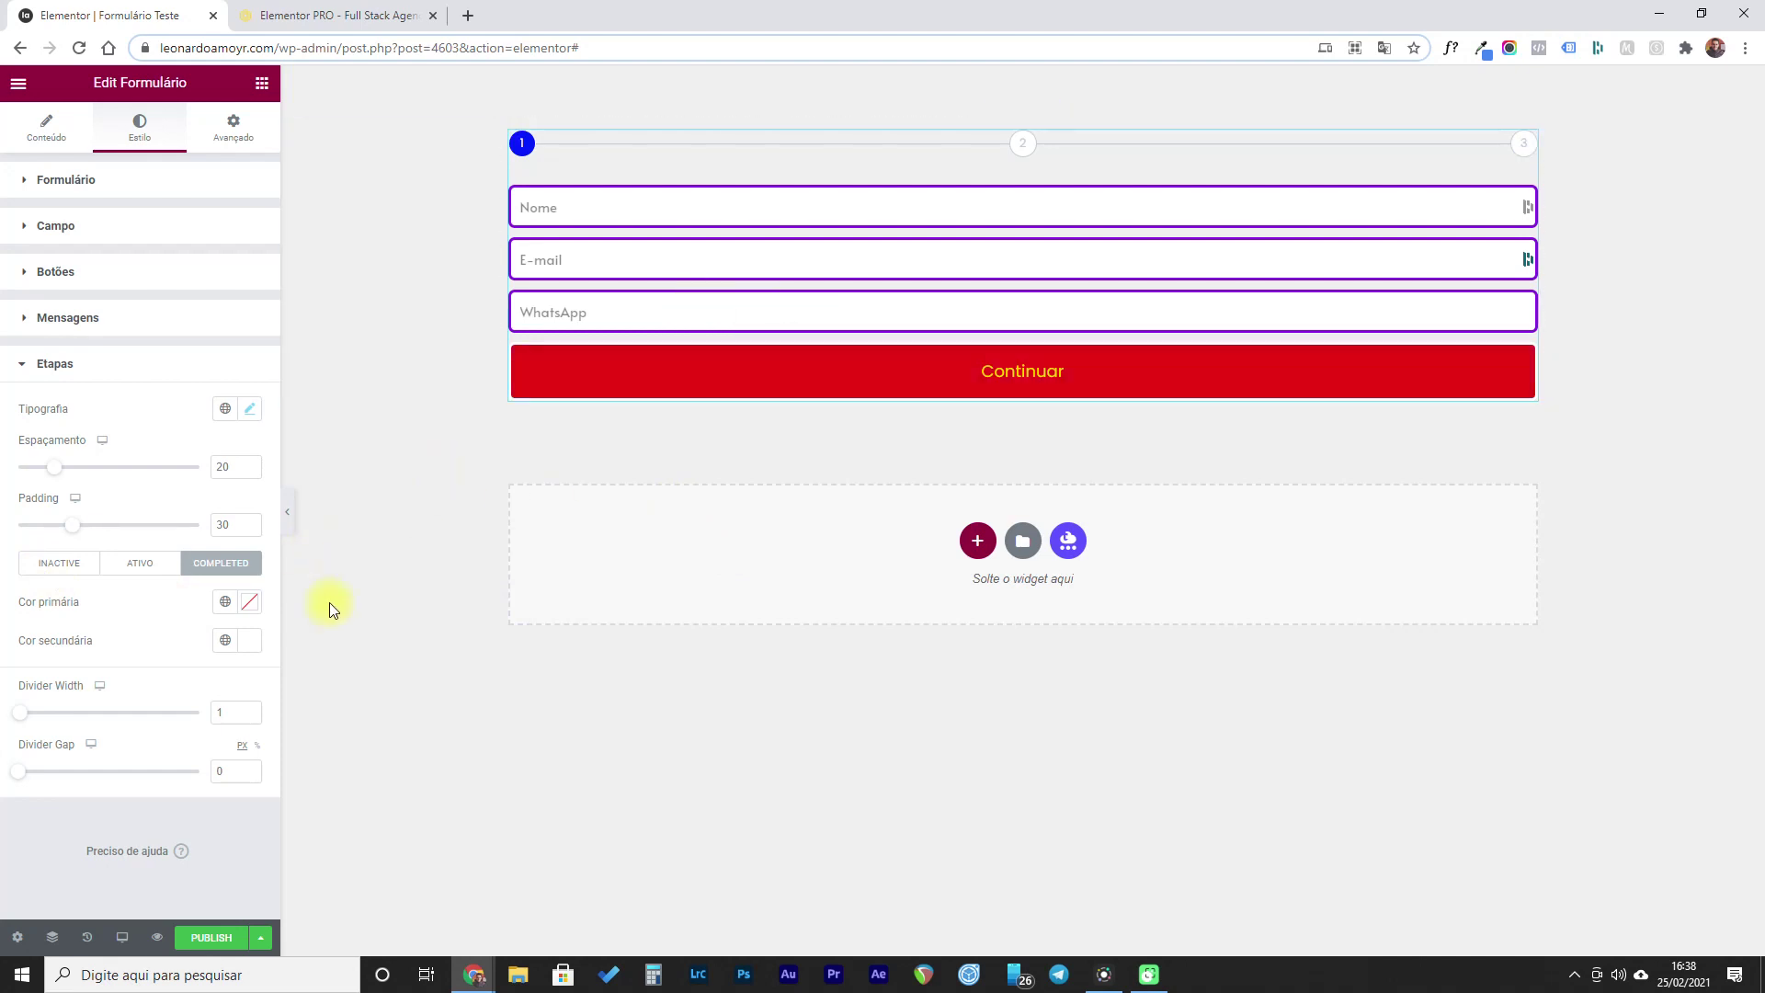
pyautogui.click(253, 613)
pyautogui.moveTo(90, 709); pyautogui.dragTo(8, 589)
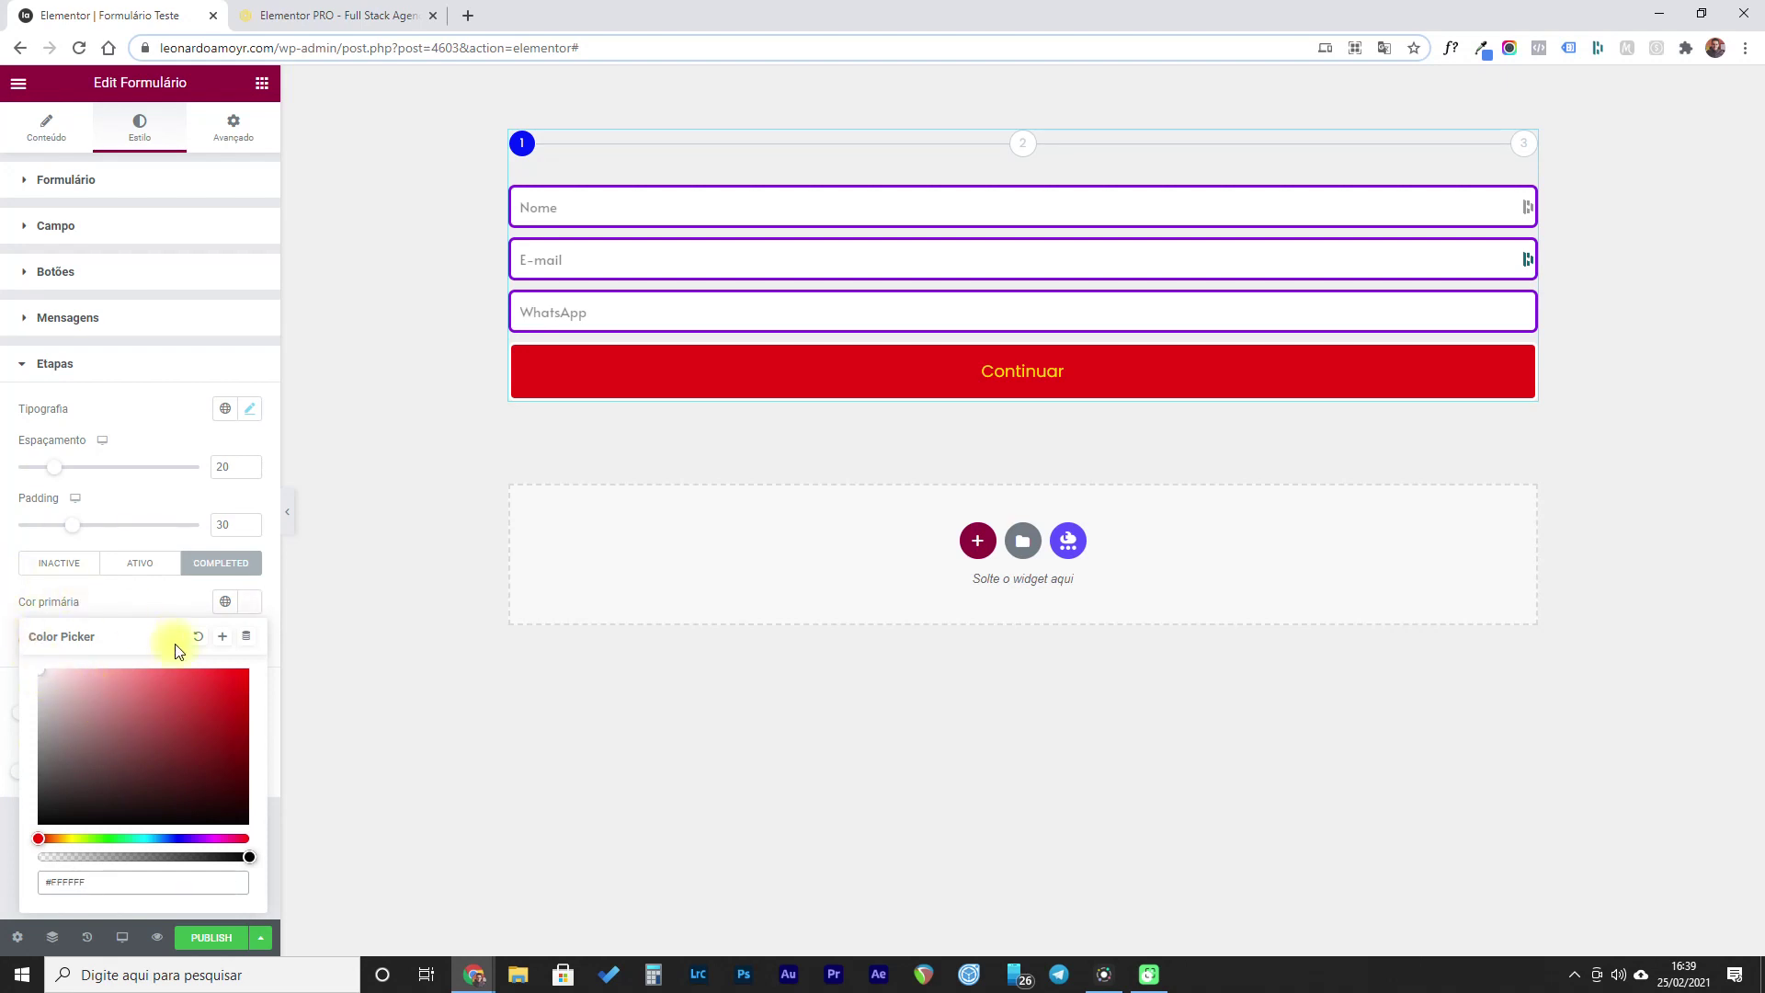
pyautogui.click(177, 603)
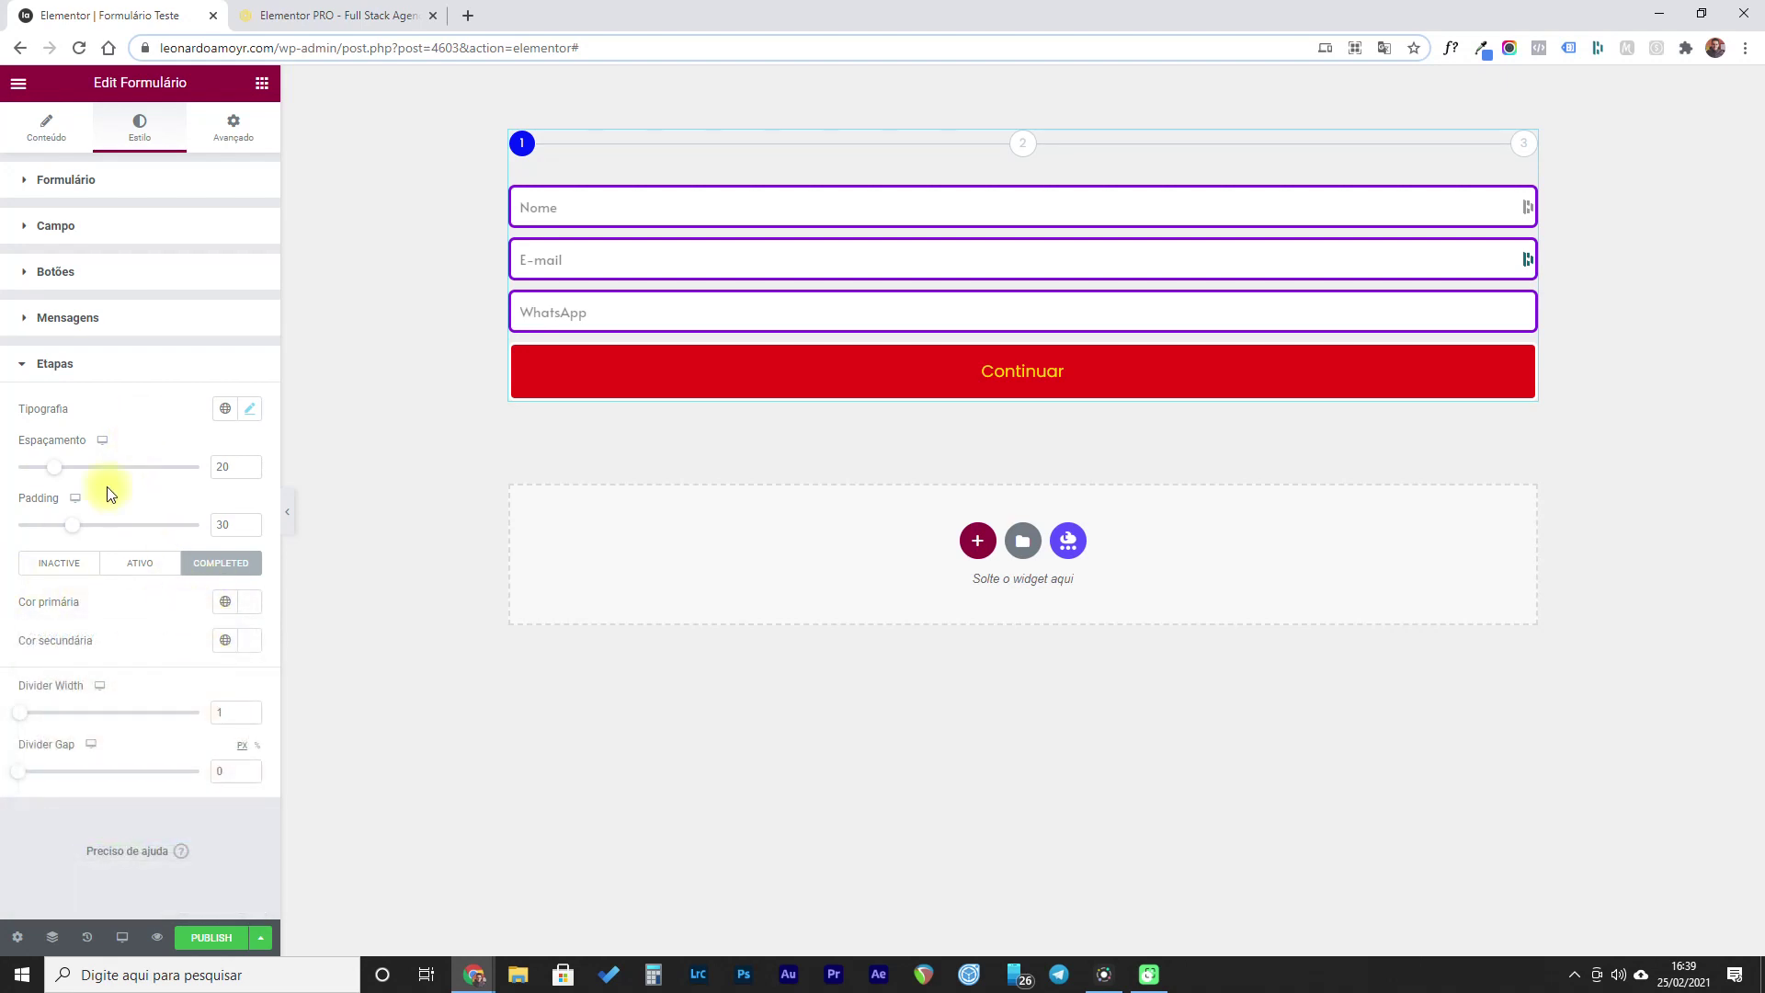
pyautogui.click(143, 562)
pyautogui.click(220, 563)
pyautogui.click(255, 611)
pyautogui.click(195, 633)
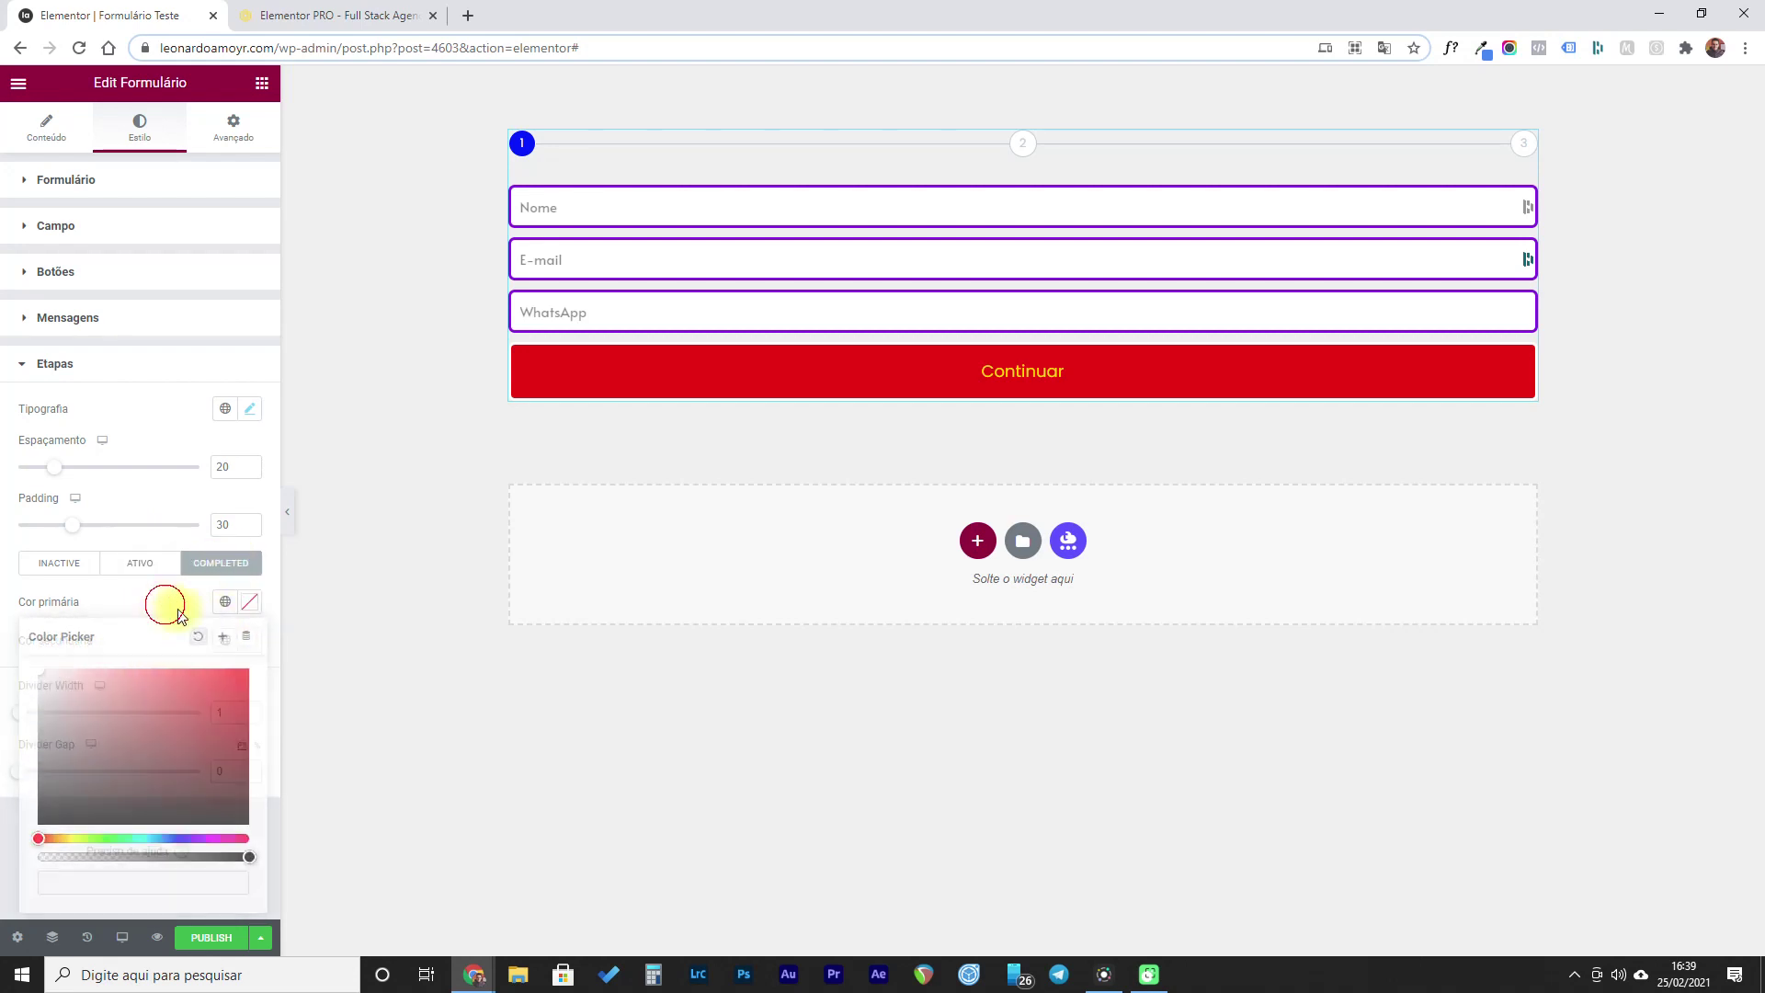
pyautogui.click(130, 574)
pyautogui.click(220, 564)
pyautogui.click(248, 602)
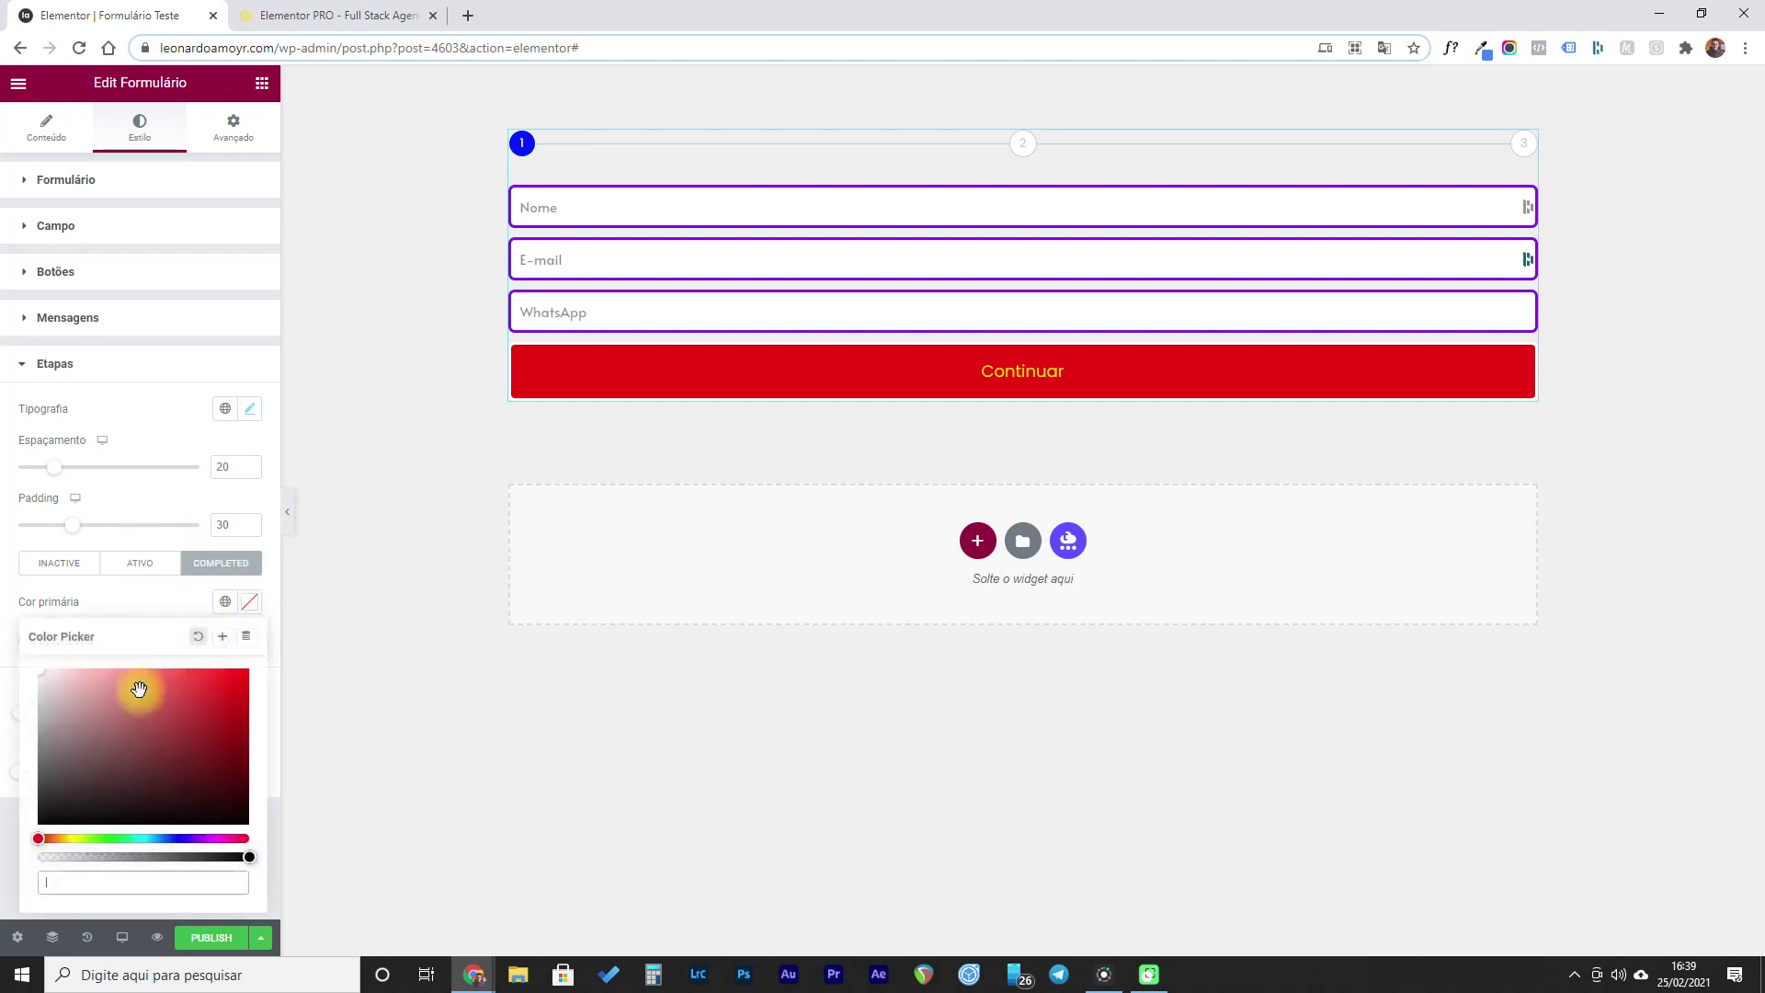
pyautogui.click(146, 599)
# - Set the step indicator's secondary colour for the completed state to bright green
pyautogui.click(249, 641)
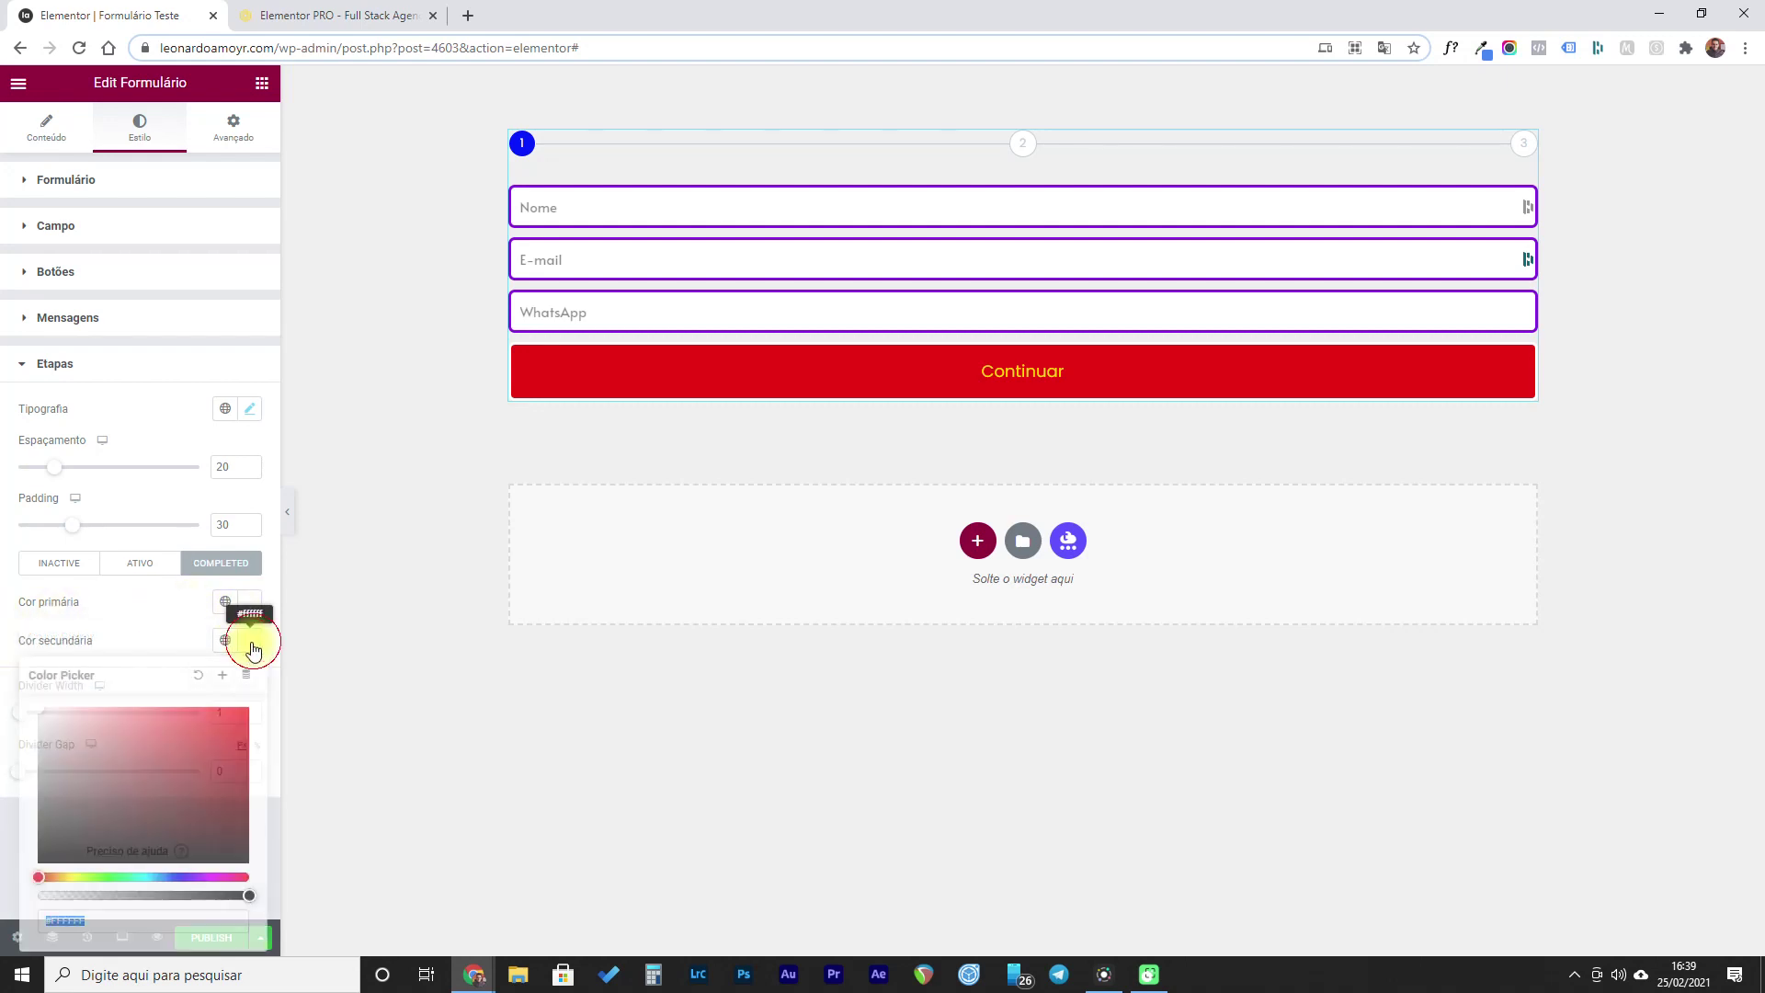
pyautogui.click(110, 877)
pyautogui.click(241, 715)
pyautogui.click(158, 634)
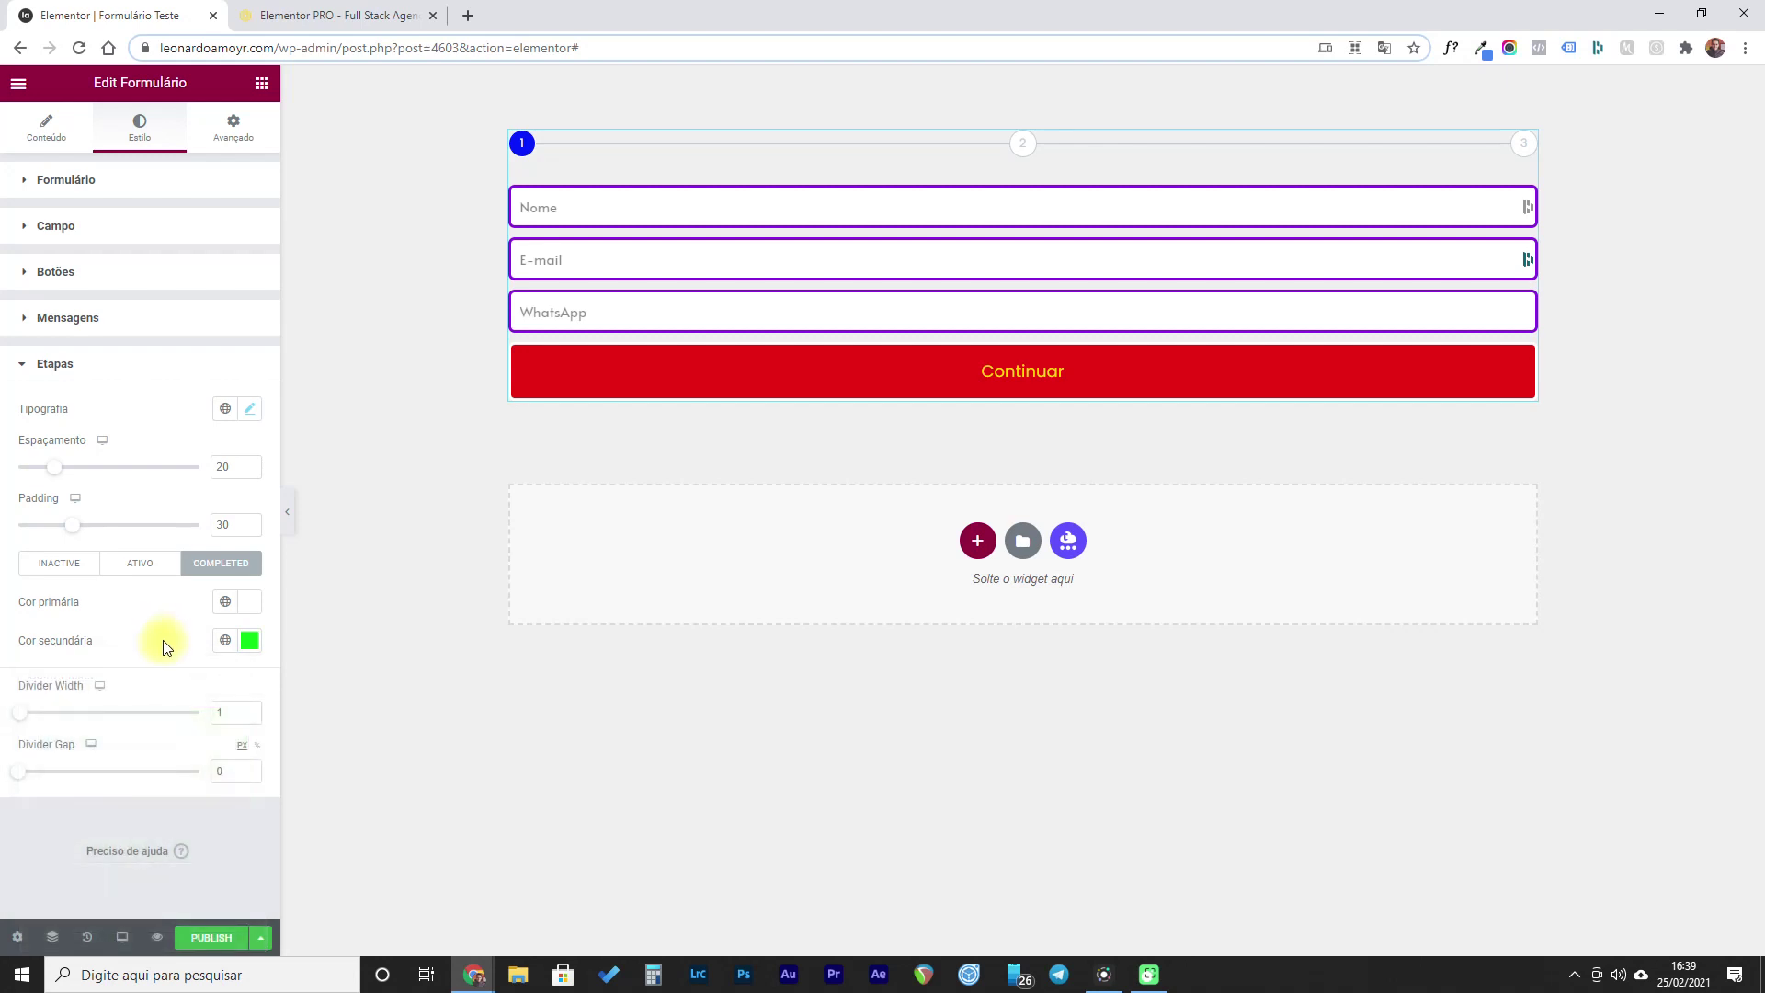
# - Enlarge the step indicator's circles by setting their padding to 65
pyautogui.click(69, 565)
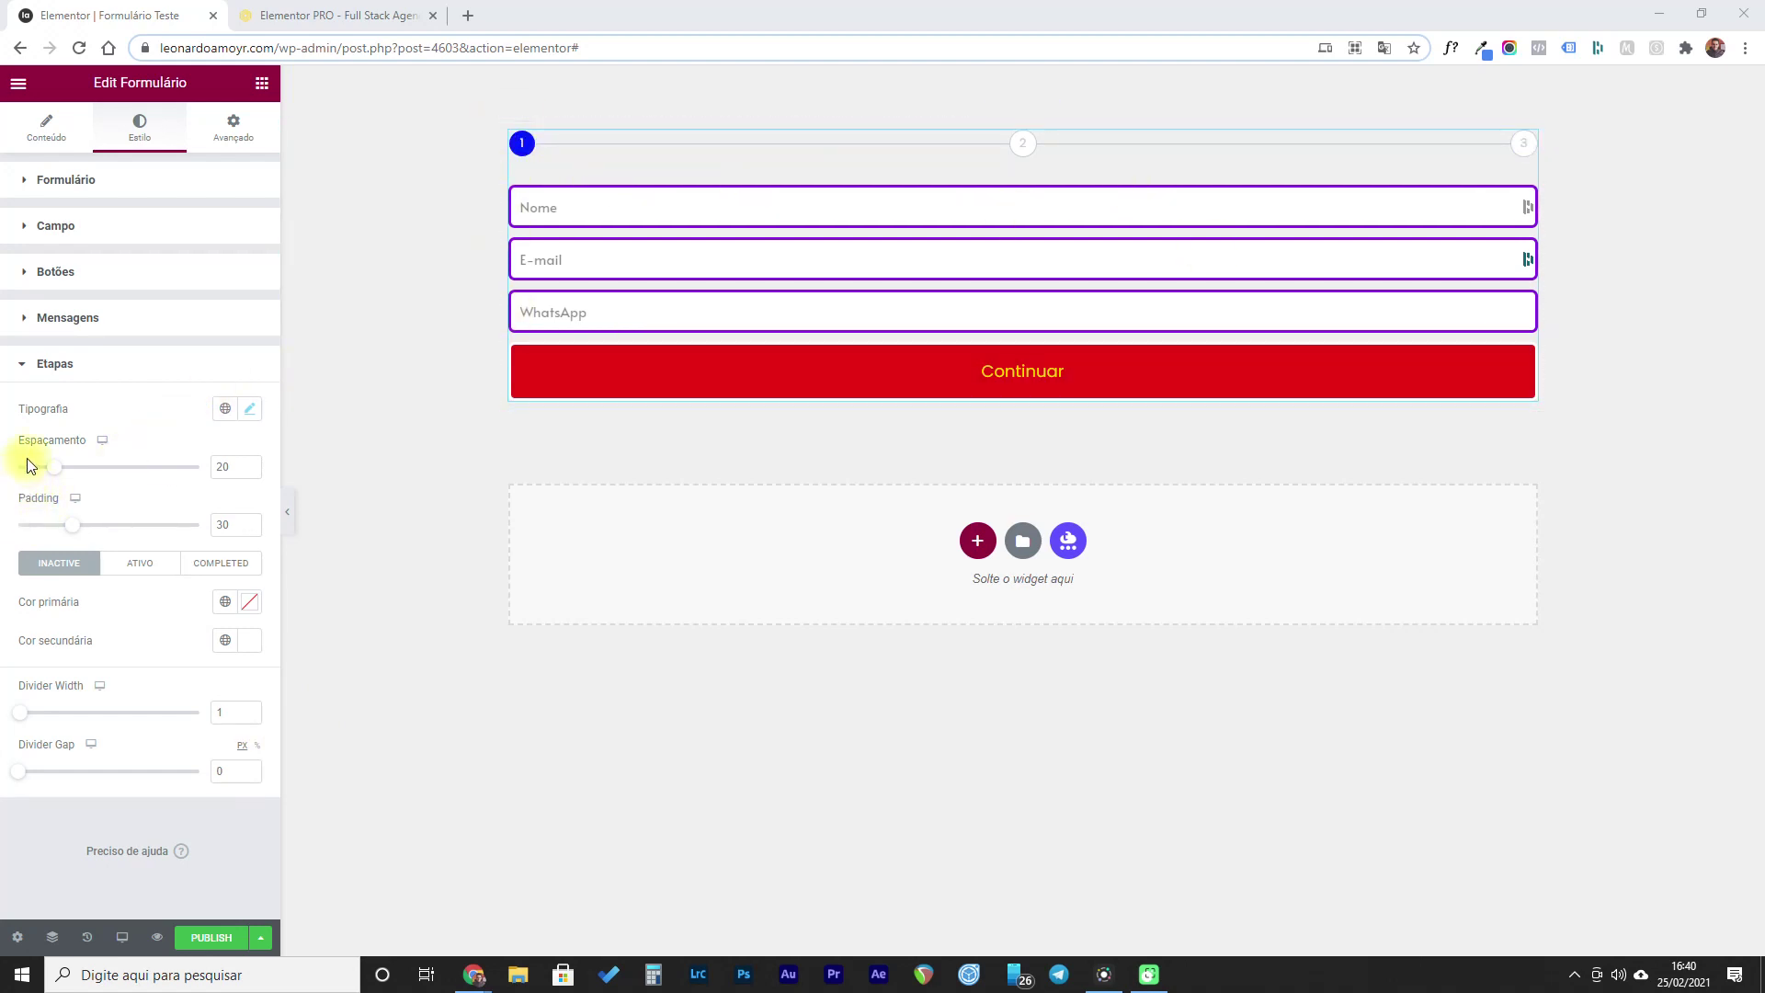
pyautogui.moveTo(73, 536); pyautogui.dragTo(136, 536)
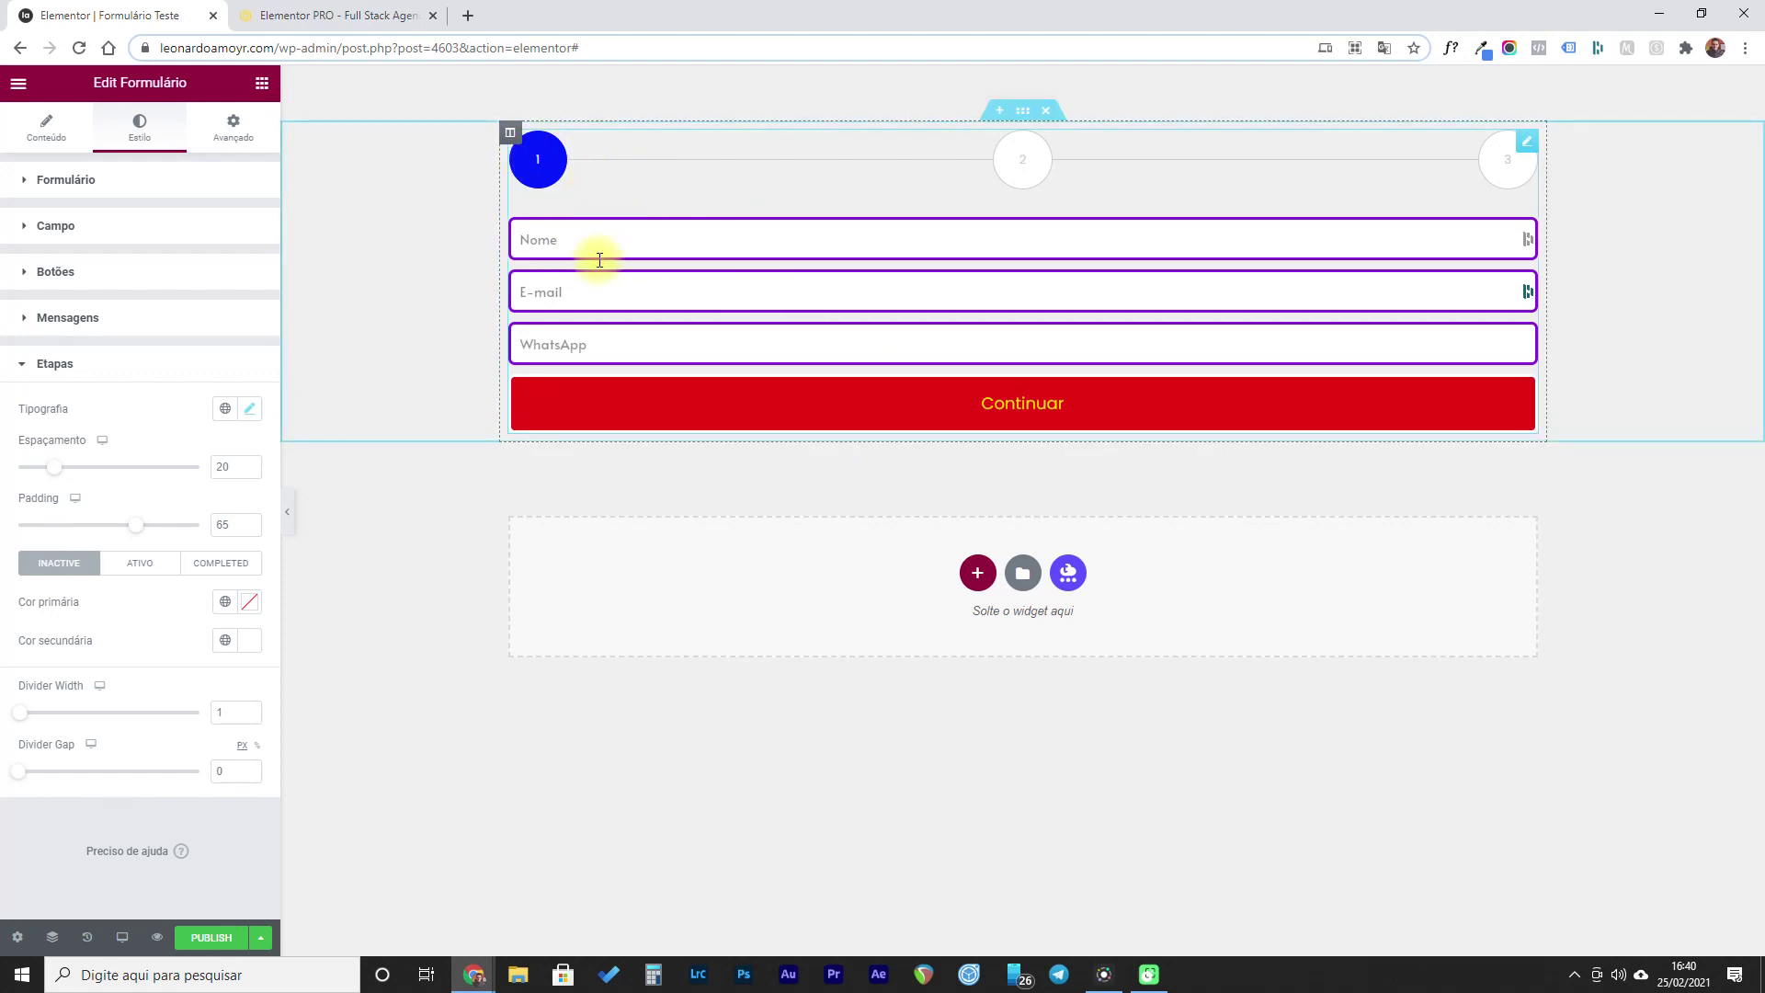
# - Publish the form page and open its live version
pyautogui.click(229, 940)
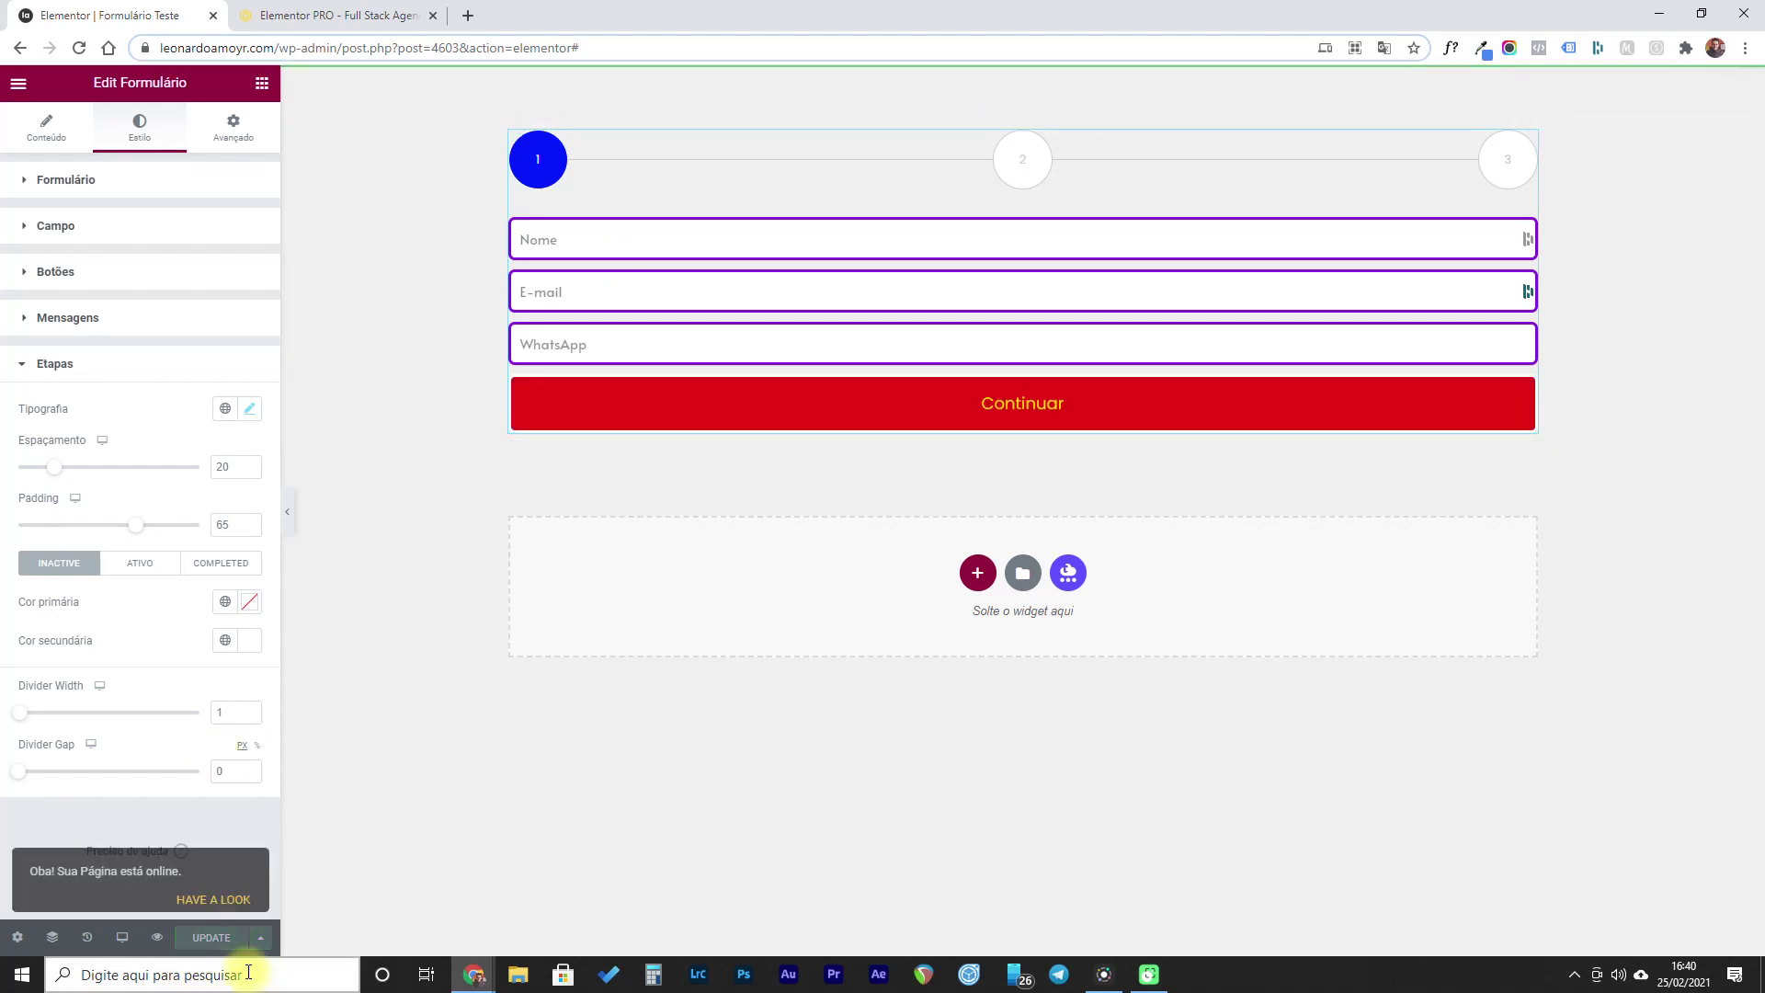
pyautogui.click(202, 890)
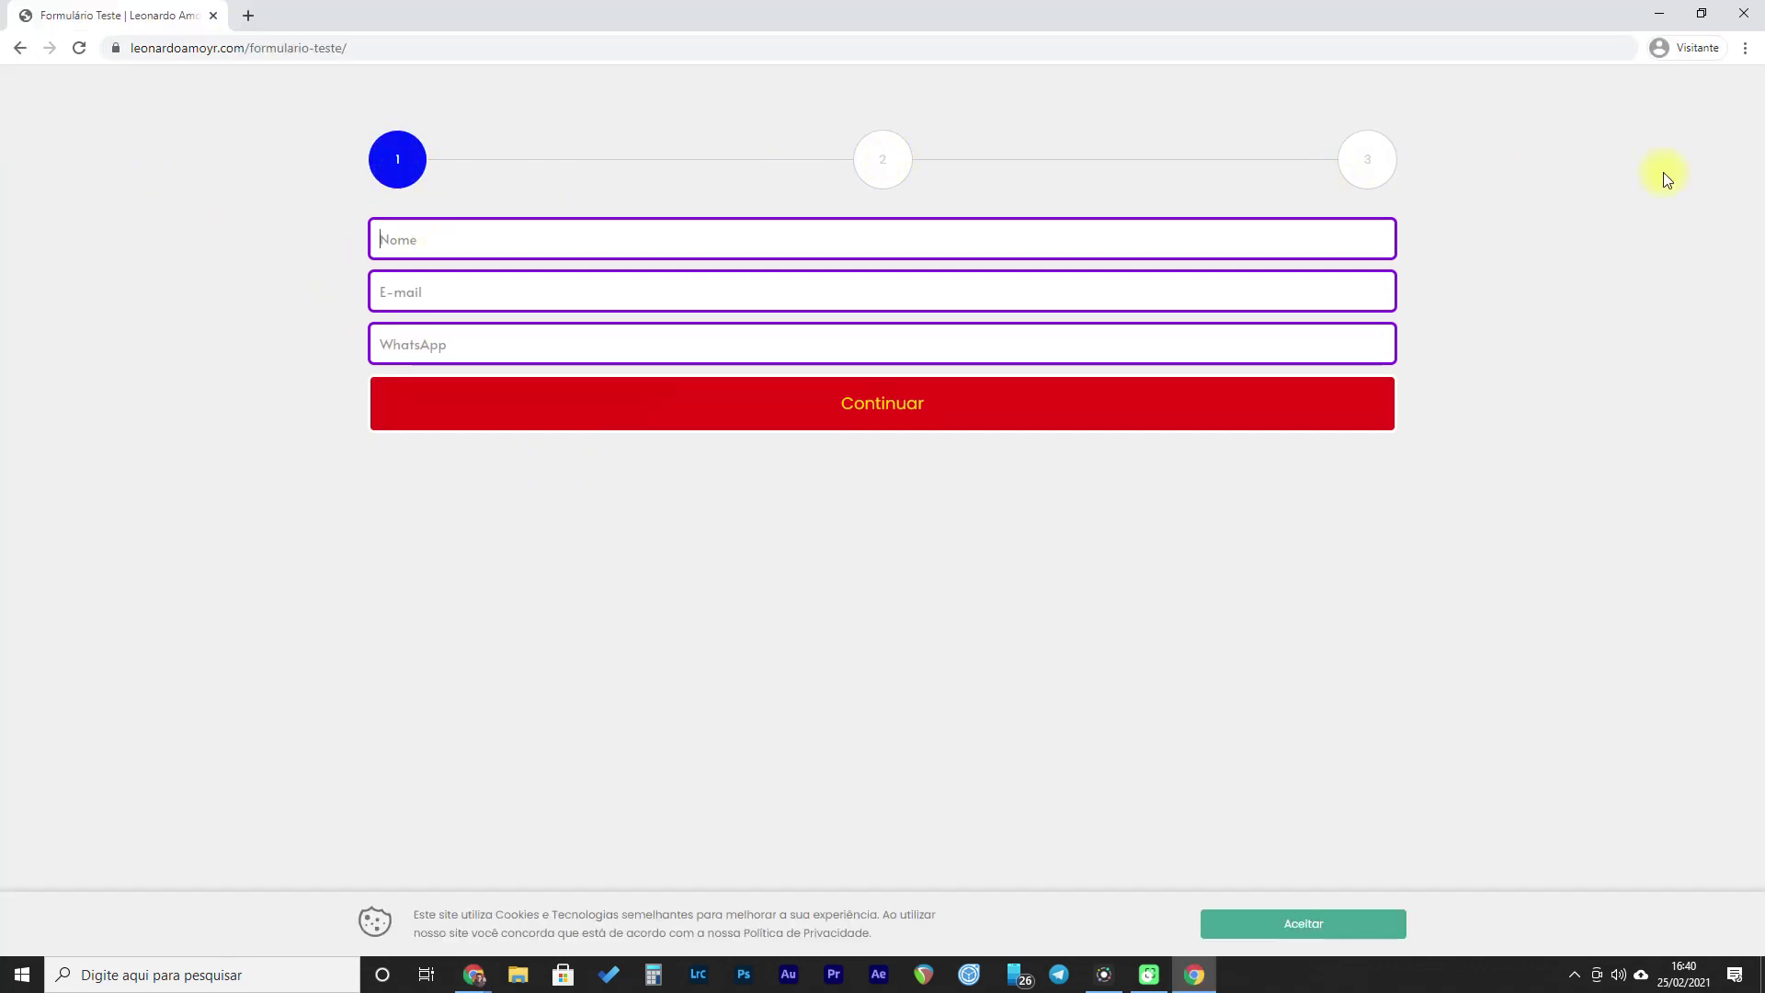
# - Fill in the live form's first step with a test name, e-mail and WhatsApp number, and continue to the next step
pyautogui.write('Zezinho')
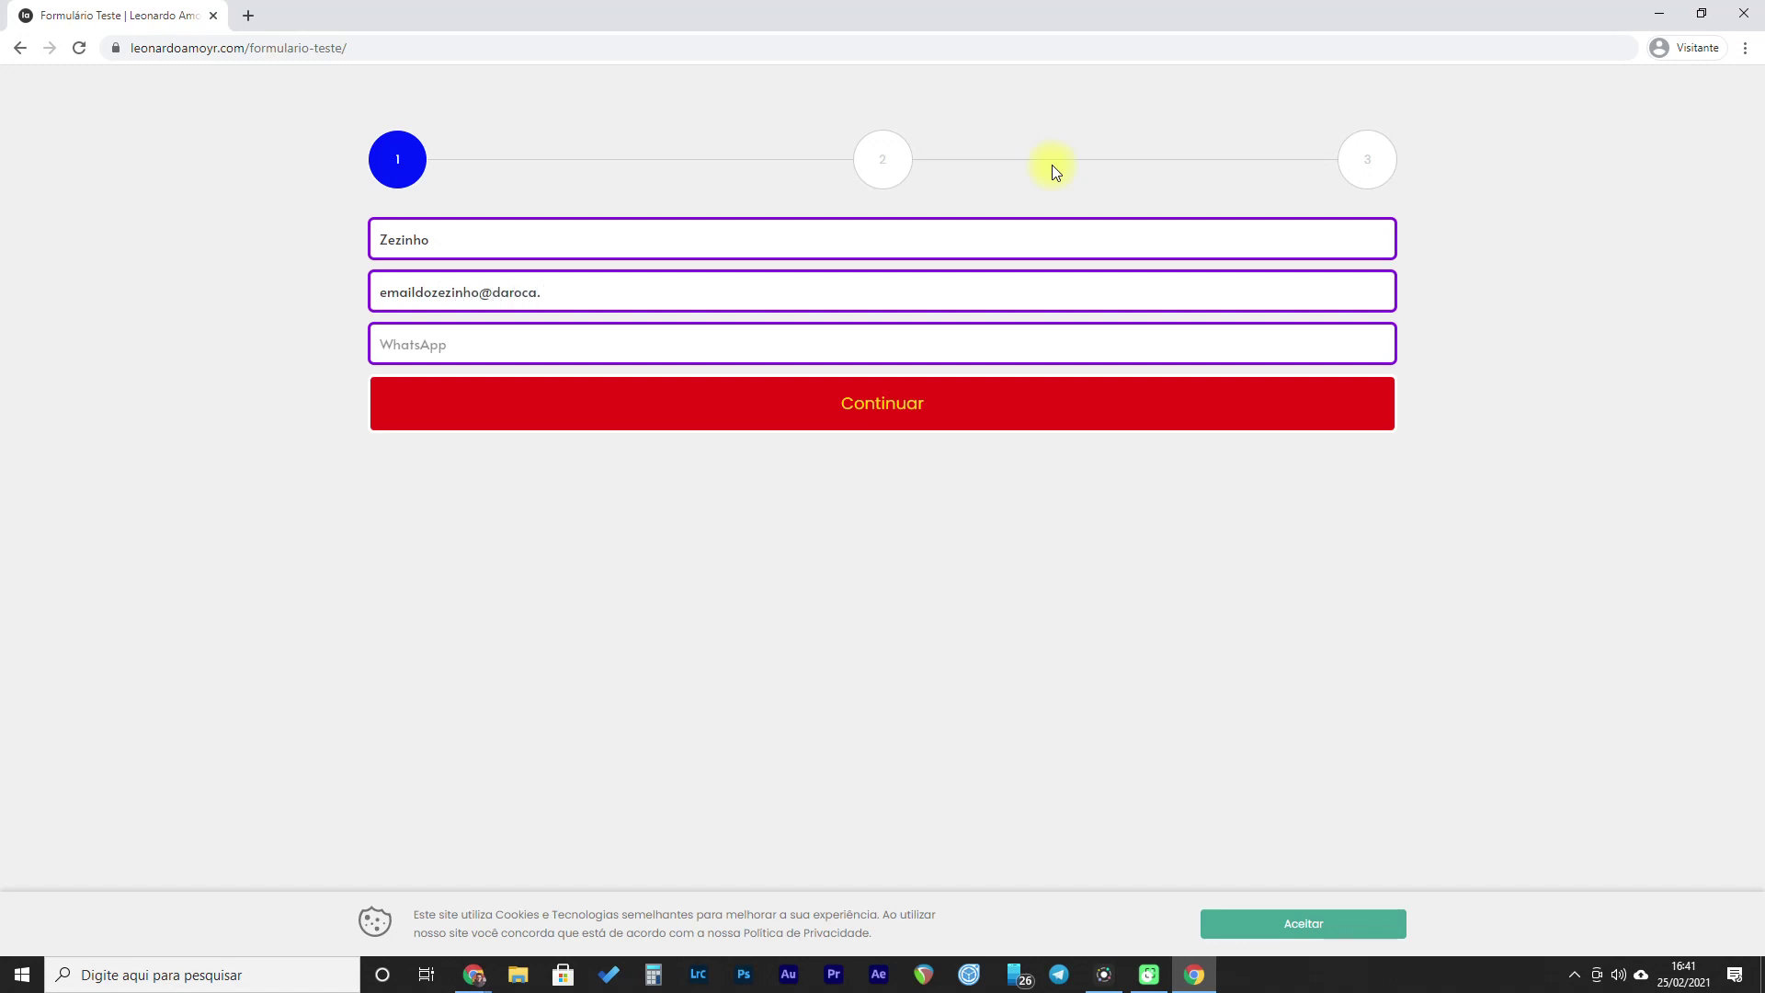
pyautogui.write('z')
pyautogui.click(405, 346)
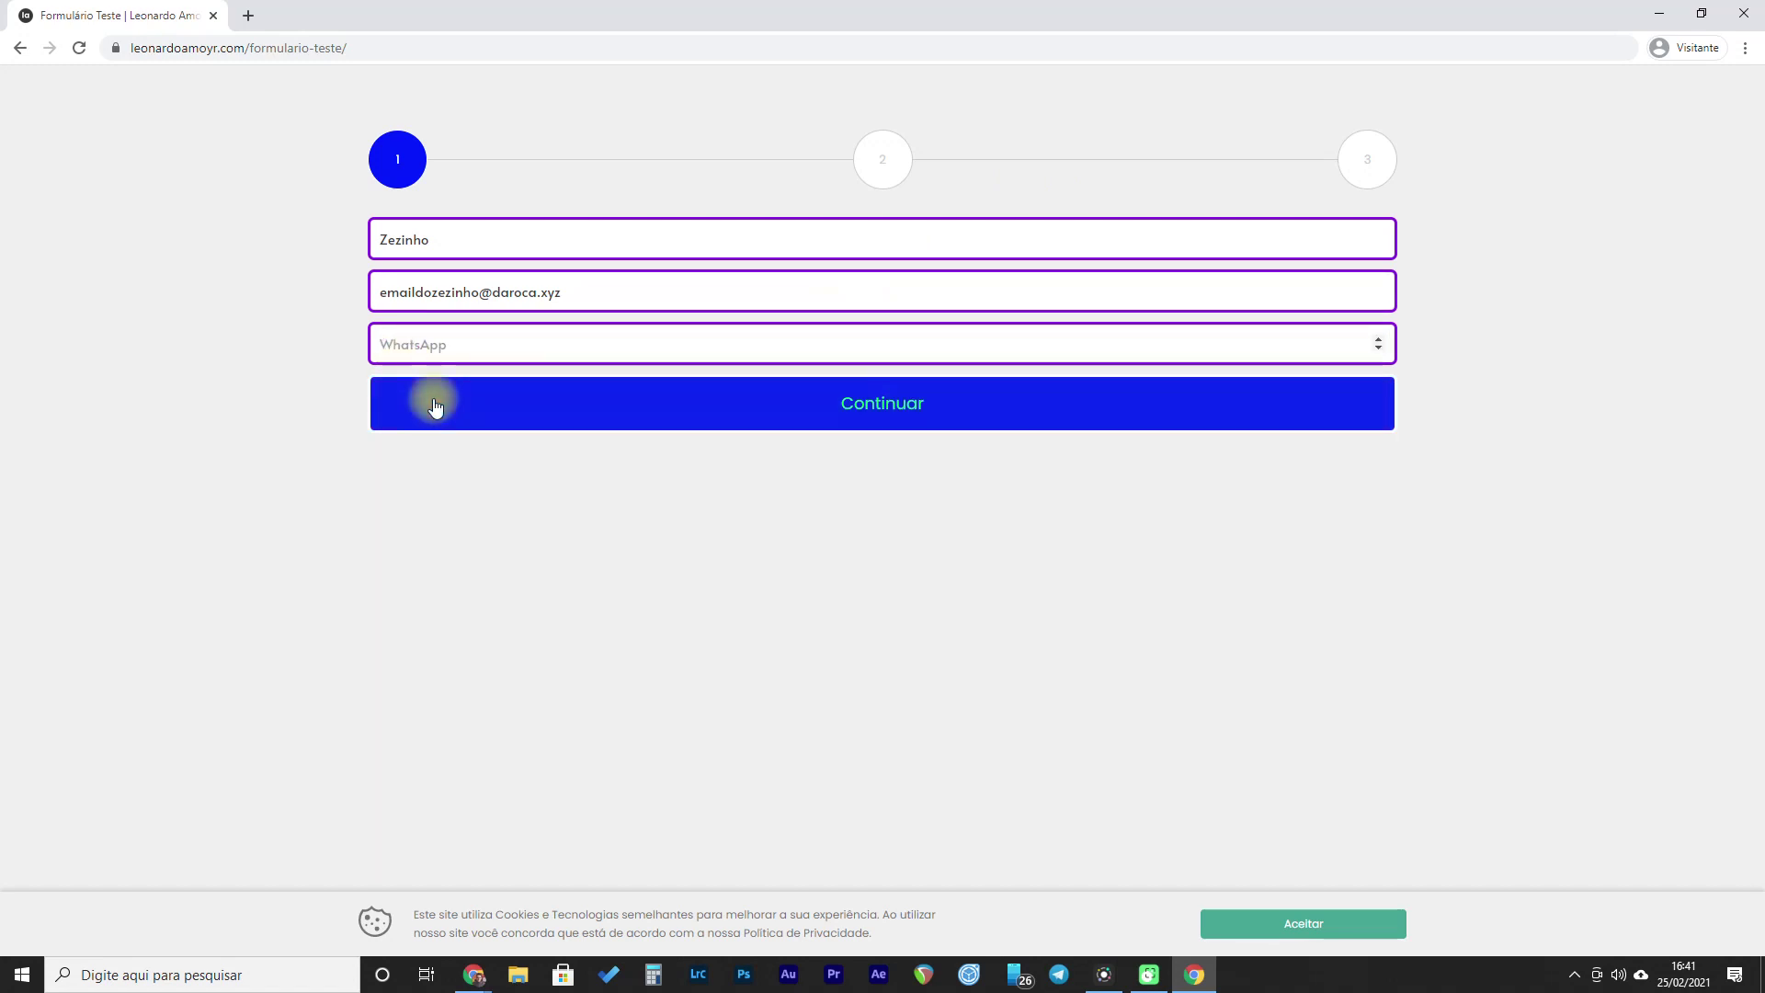
pyautogui.write('11')
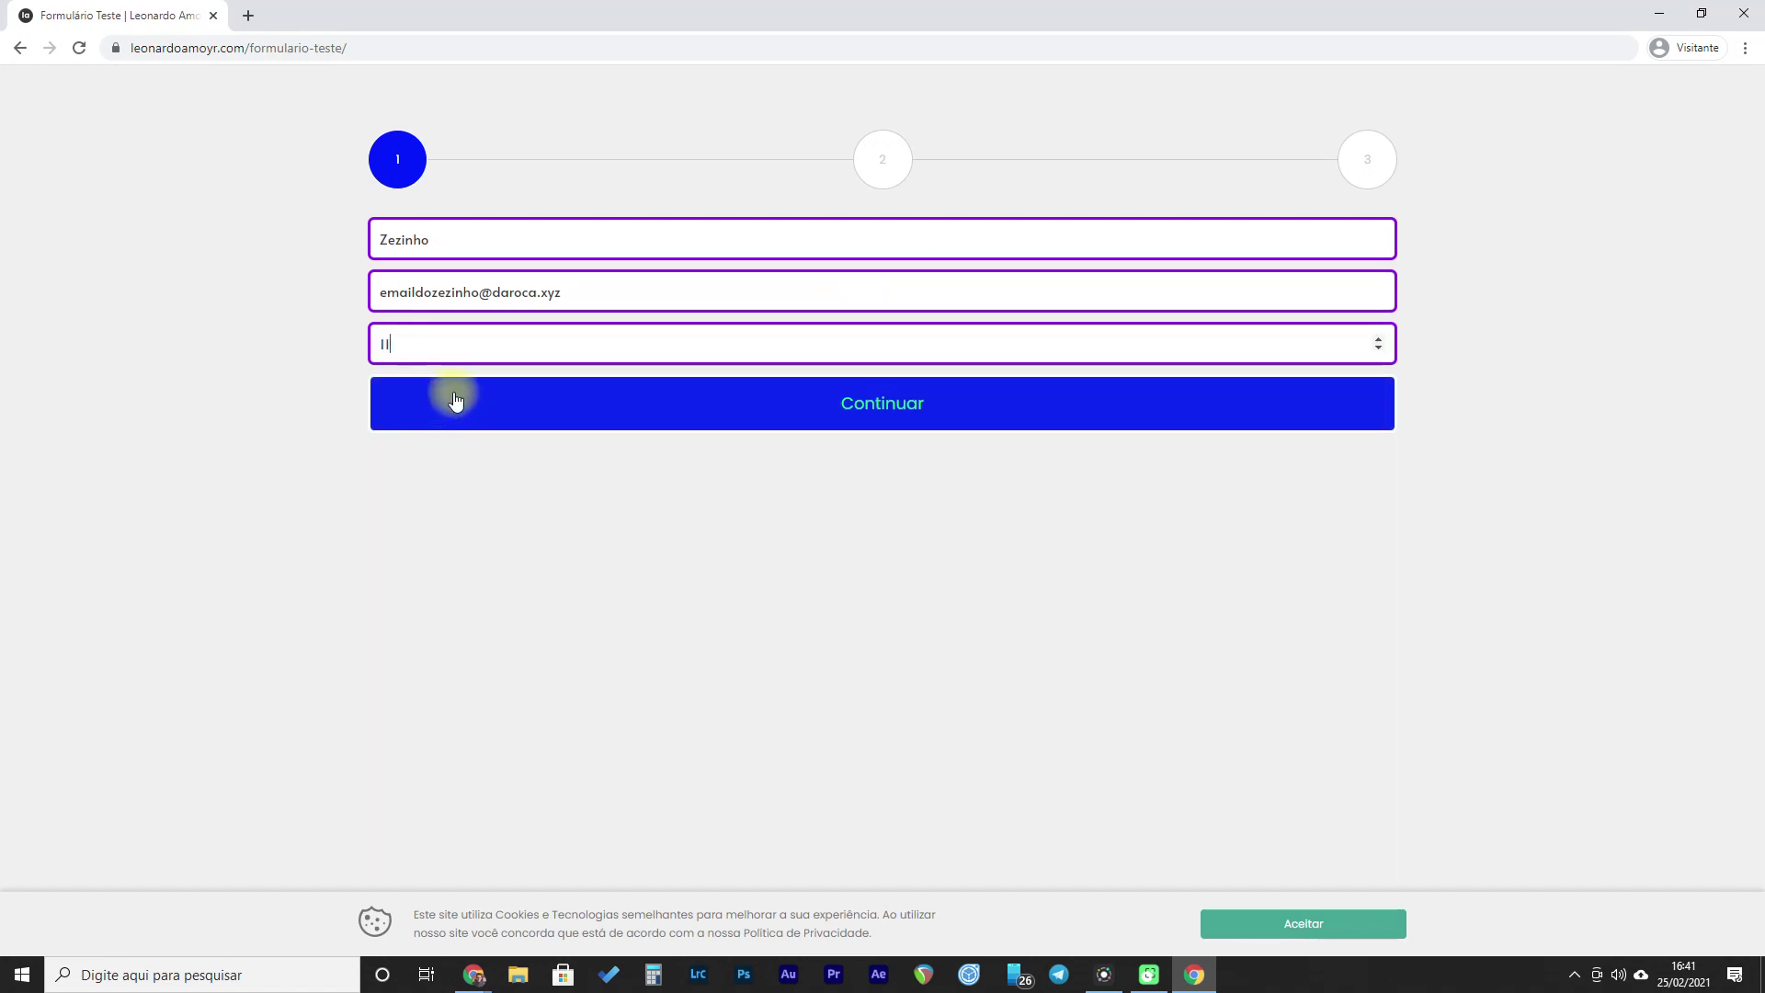
pyautogui.write('11111155555')
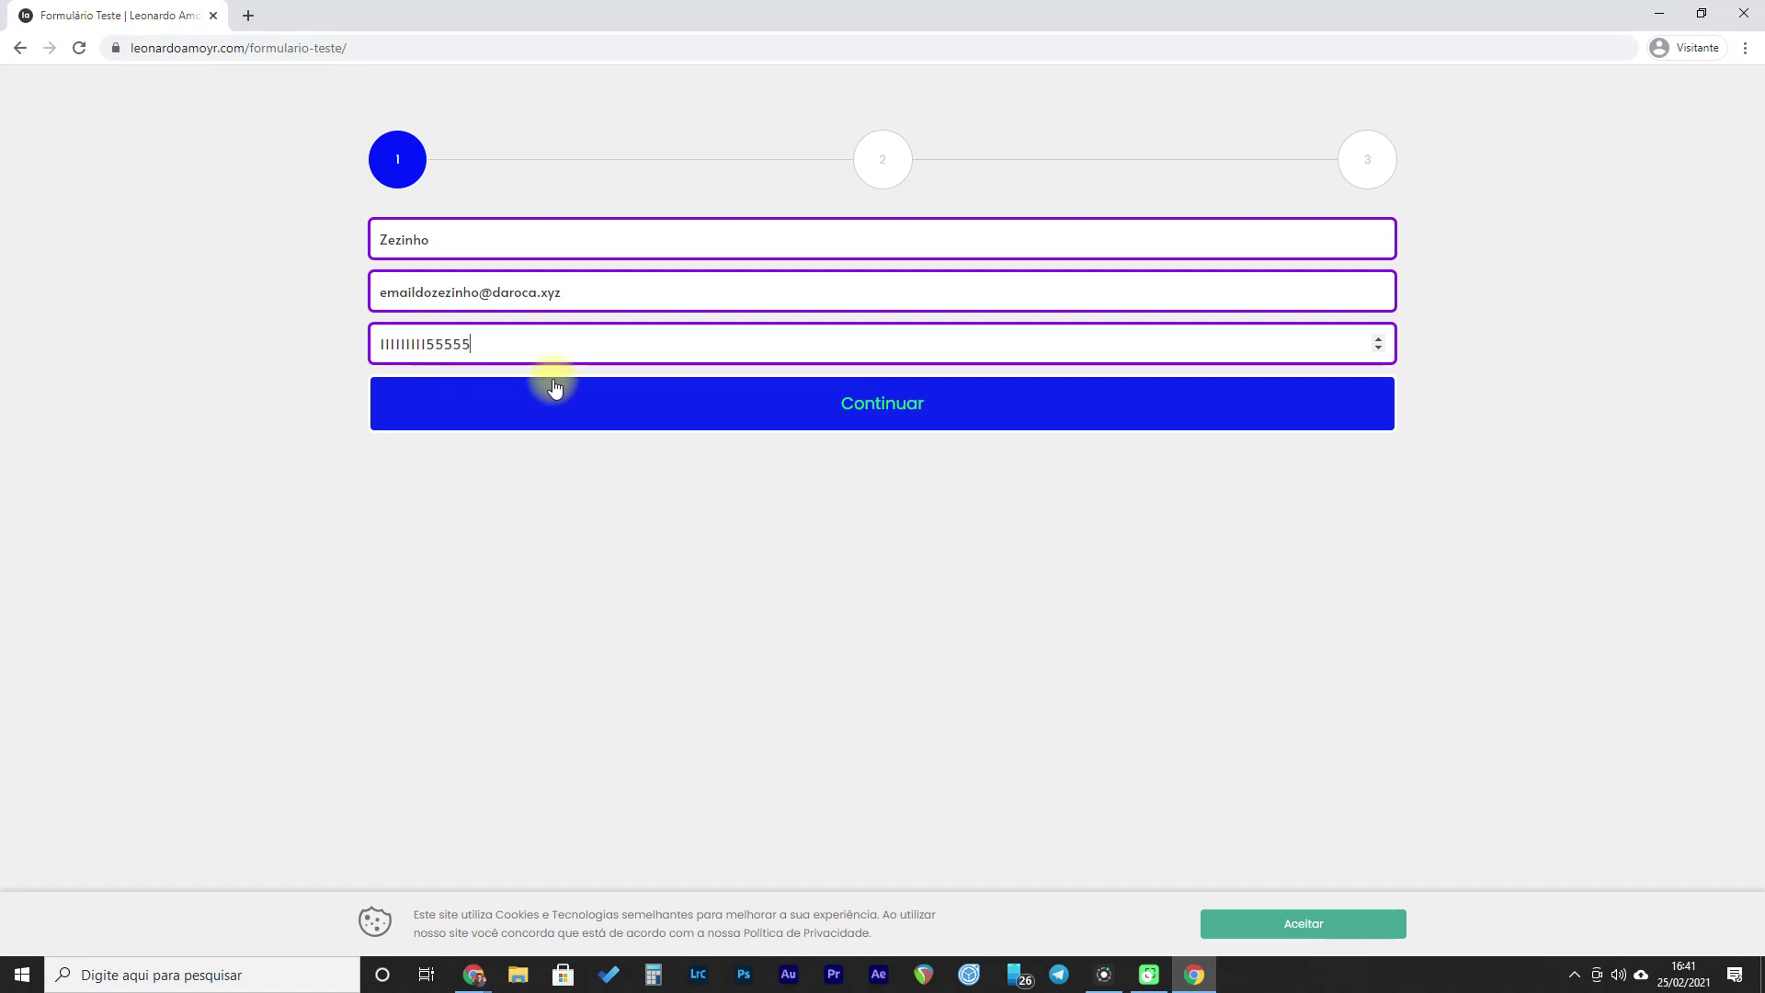
pyautogui.click(900, 400)
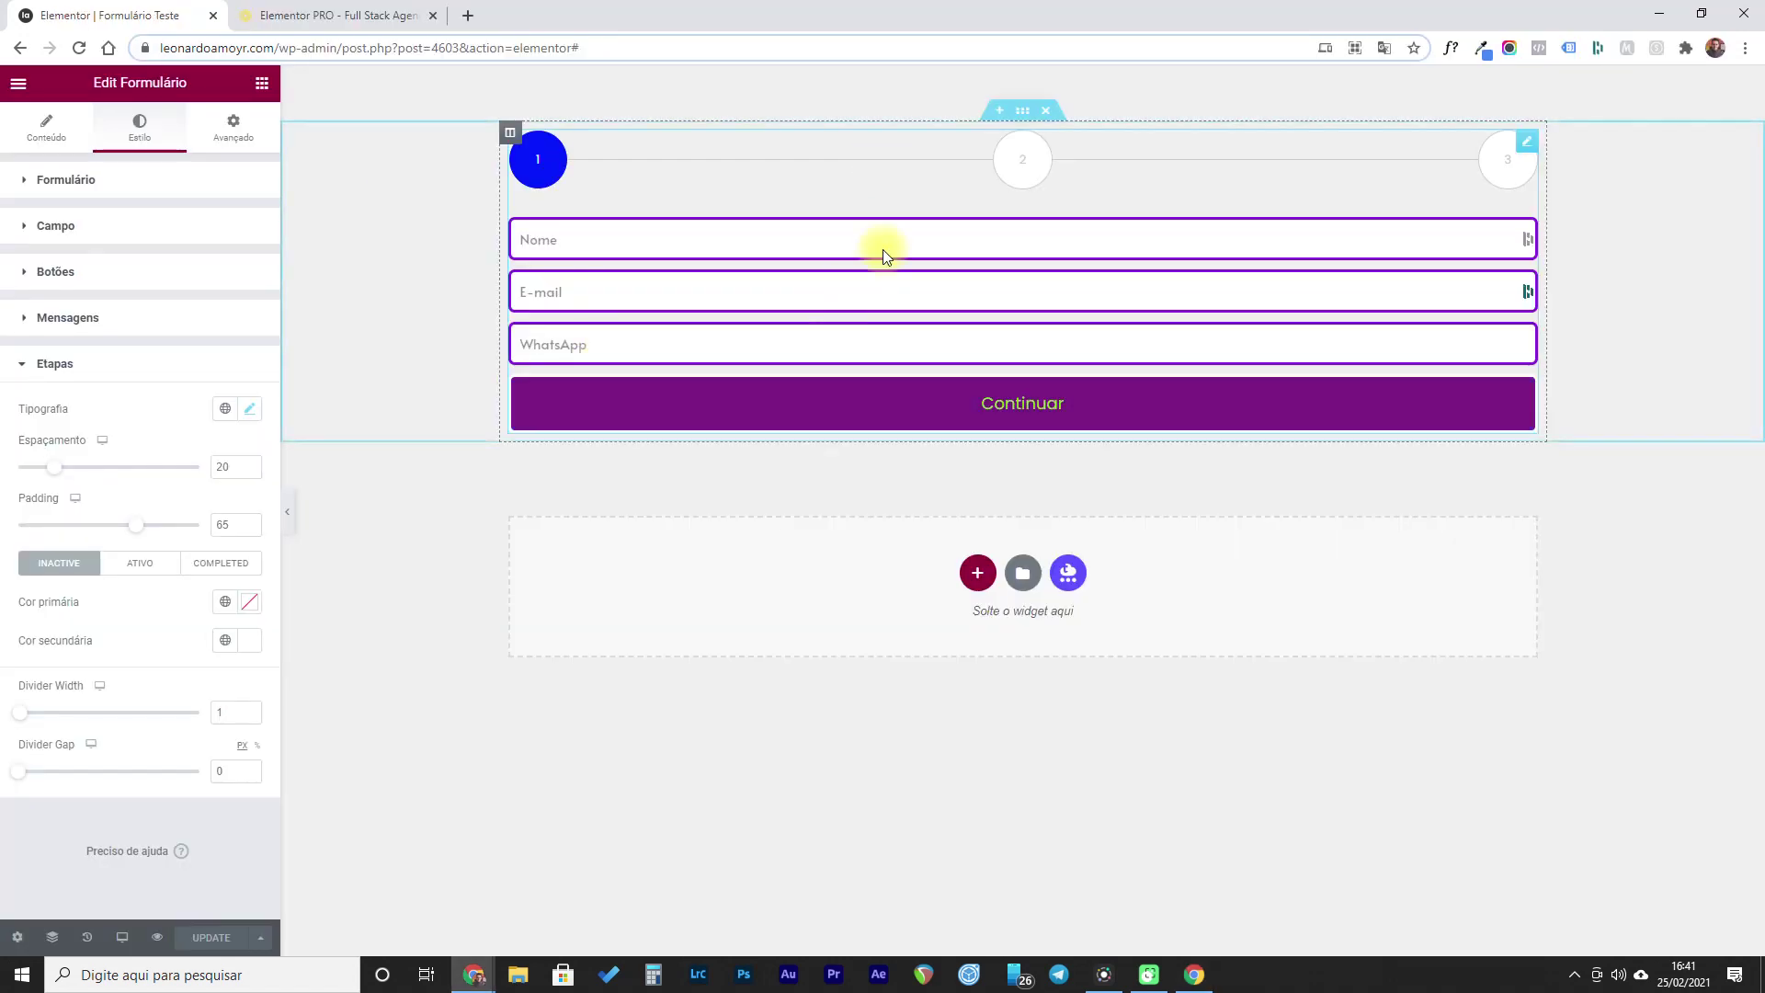
# - Edit the form's step indicator, setting the completed state's primary colour to bright green #04FC13
pyautogui.rightClick(1008, 193)
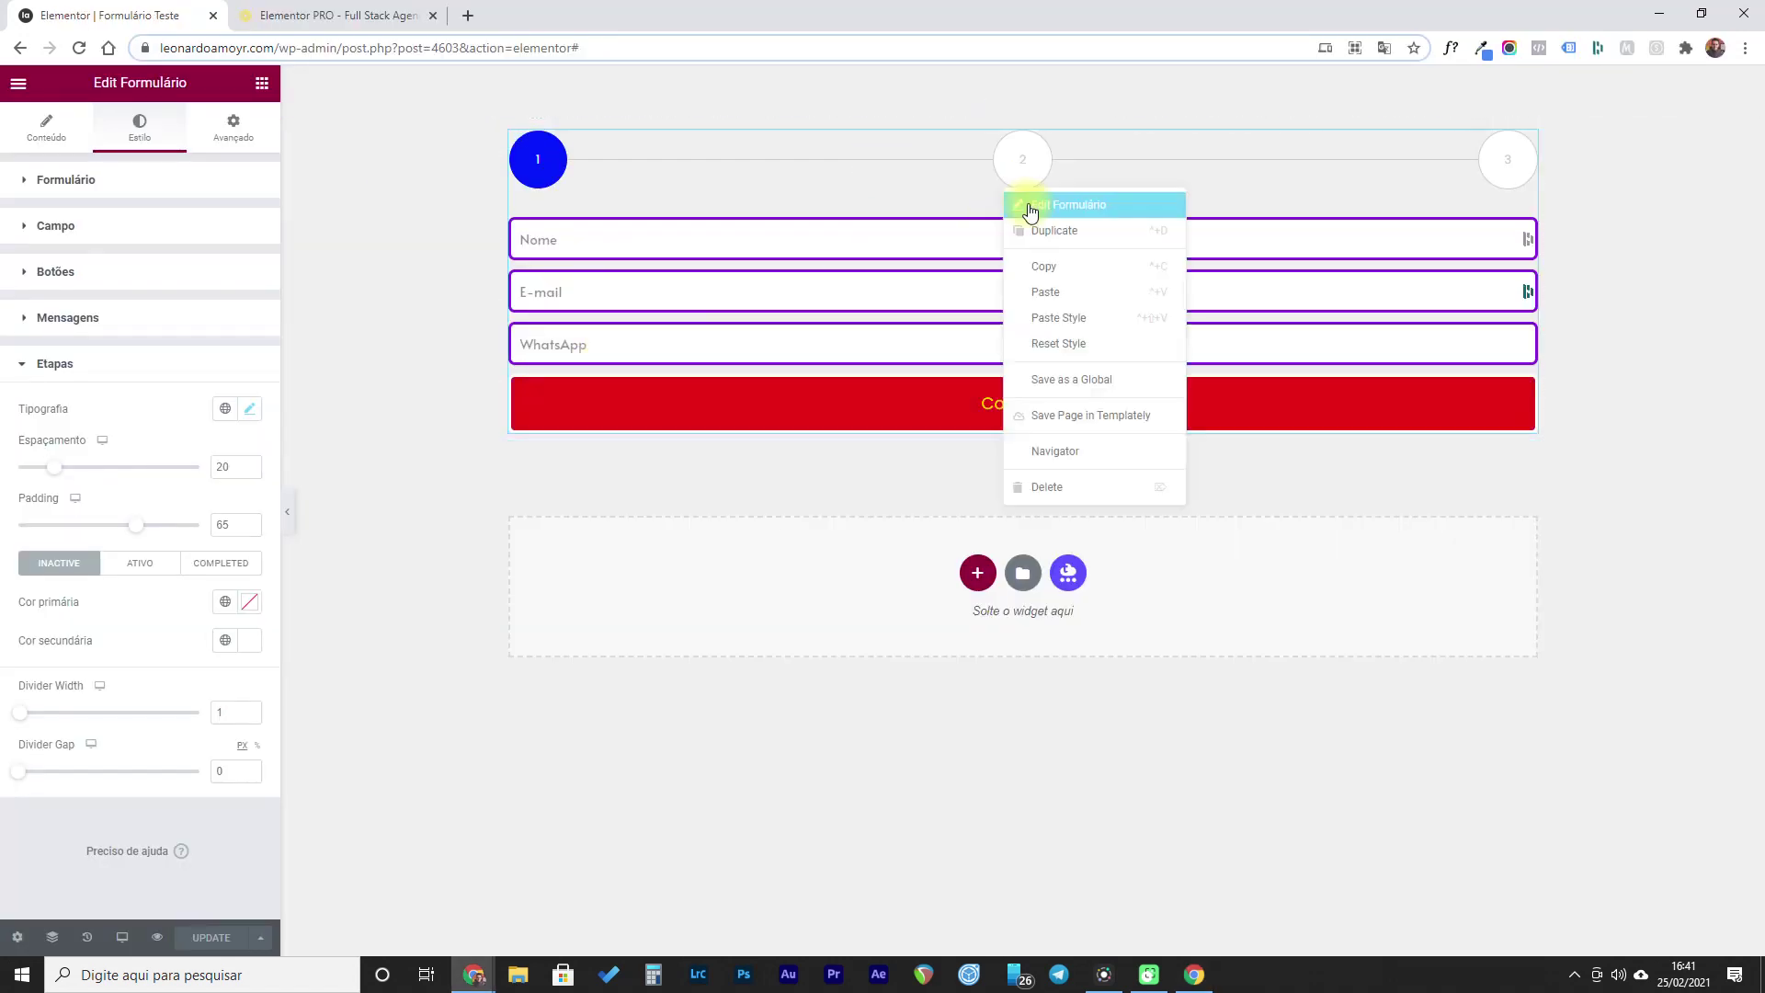
pyautogui.click(1040, 209)
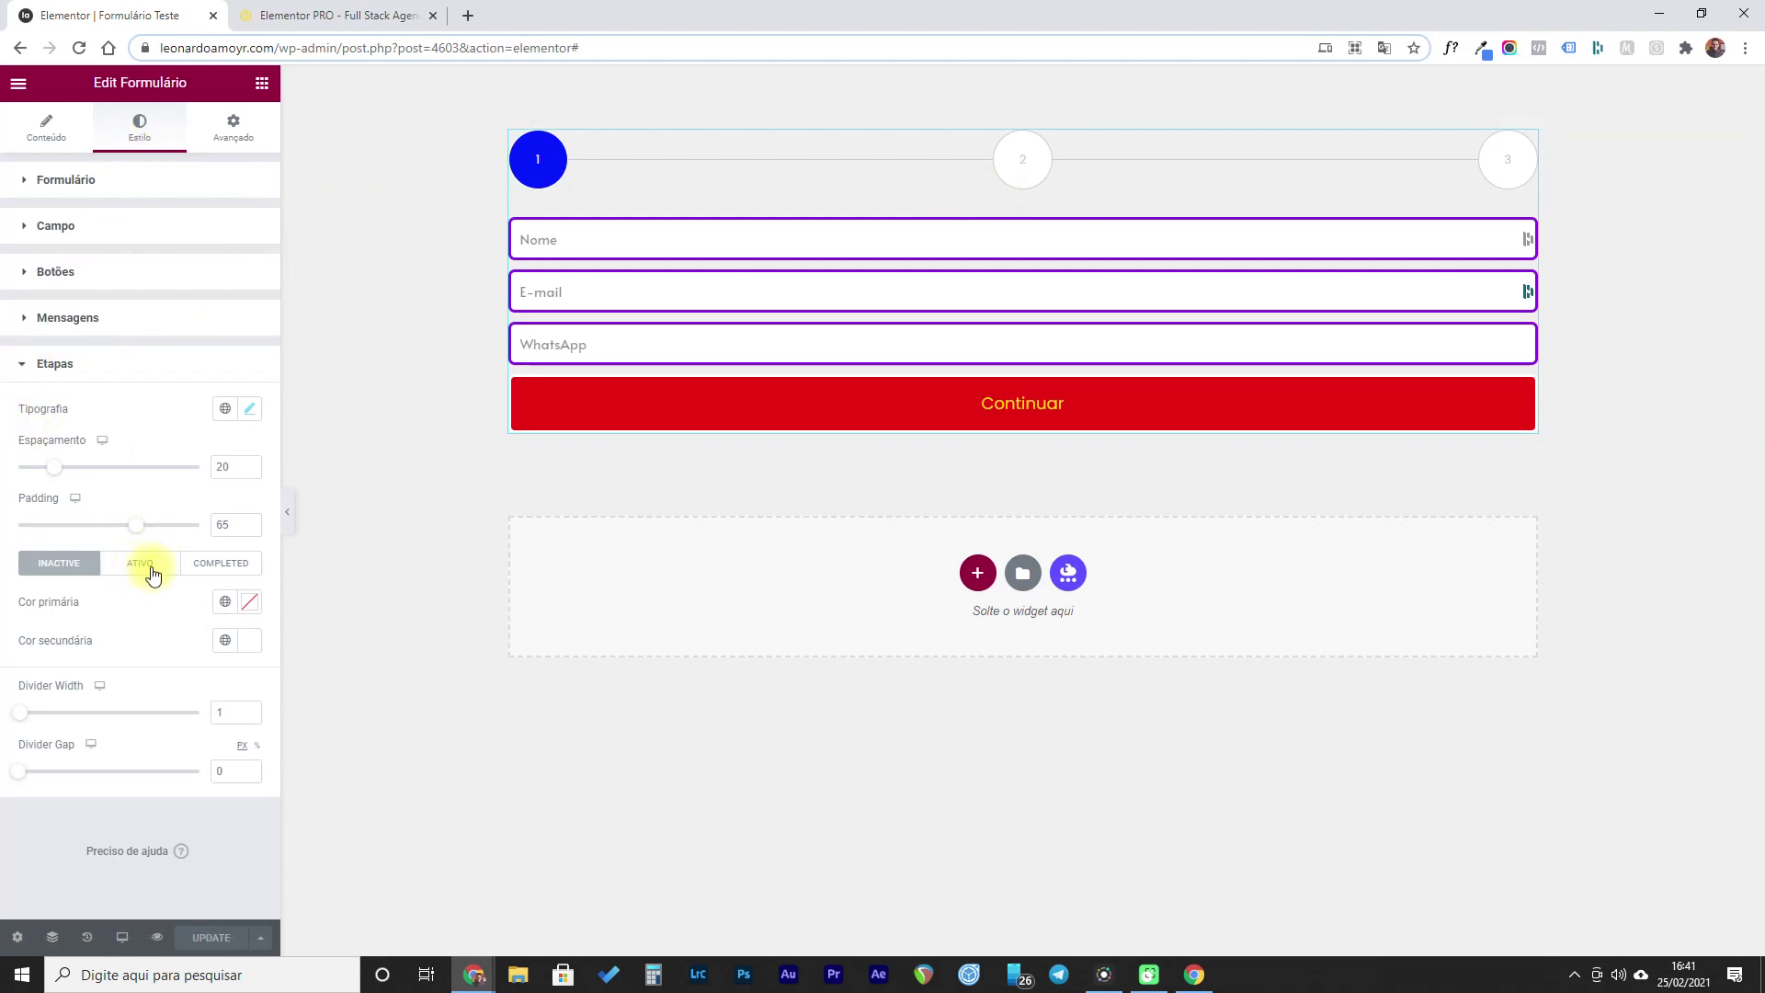
pyautogui.click(207, 564)
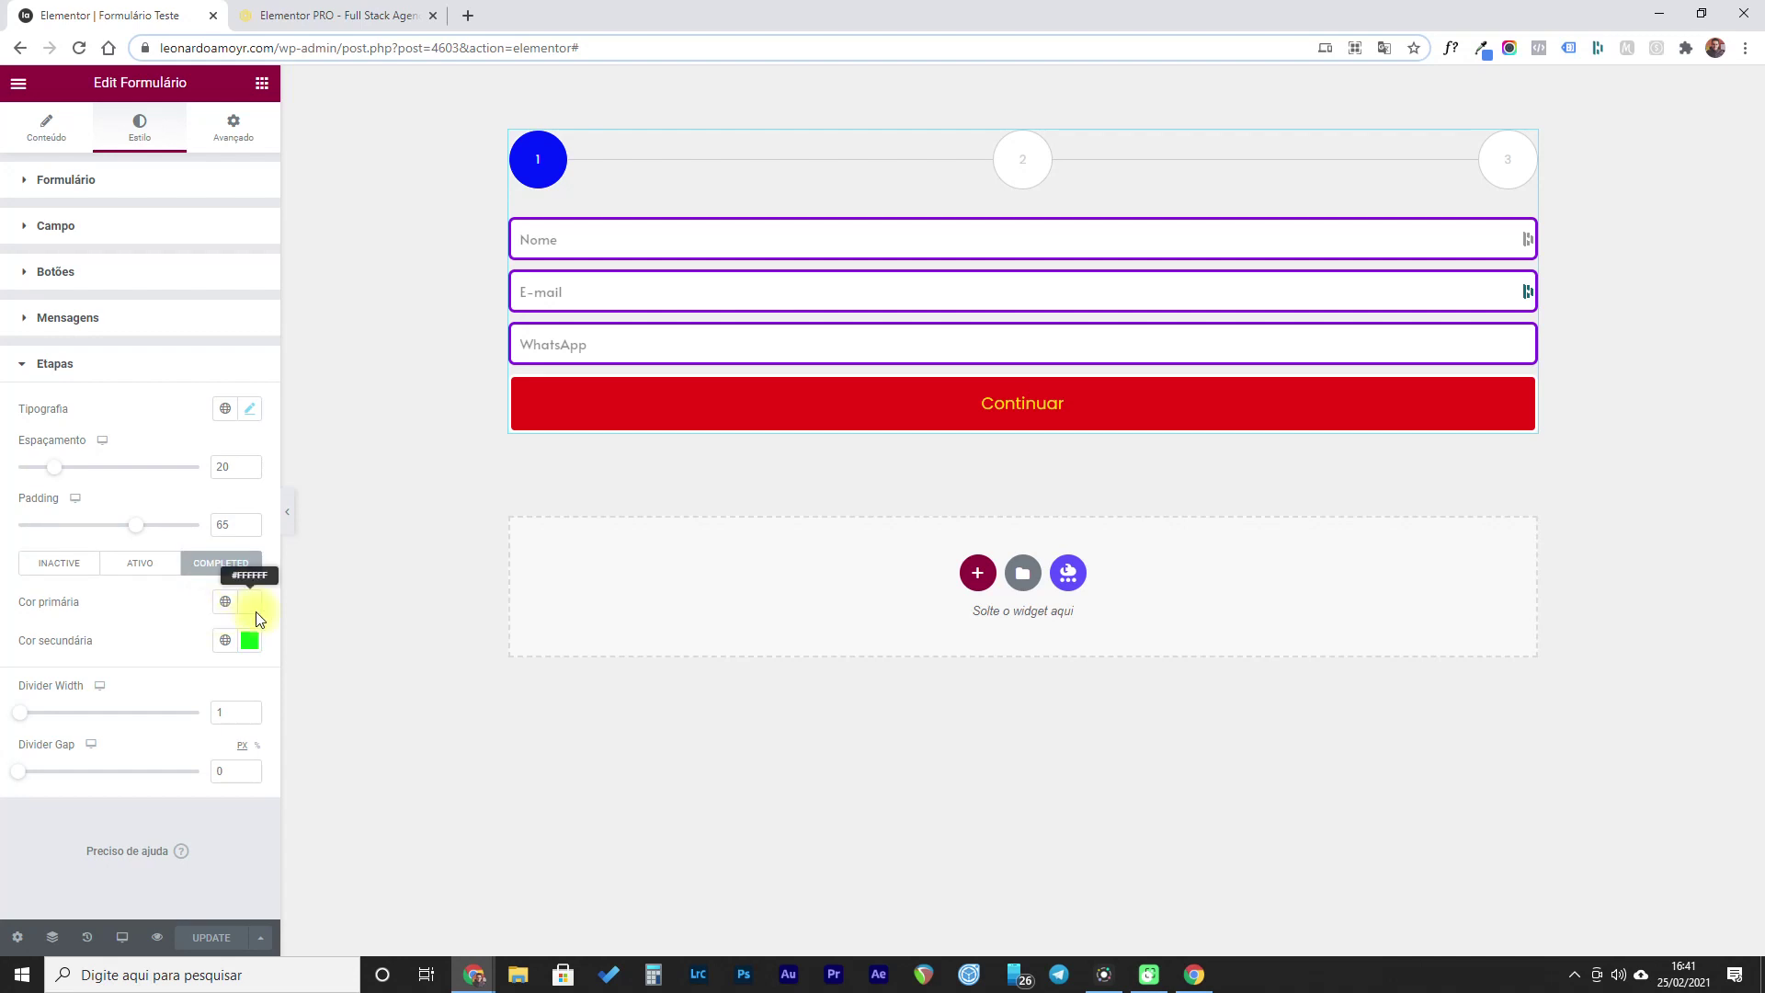
pyautogui.click(248, 644)
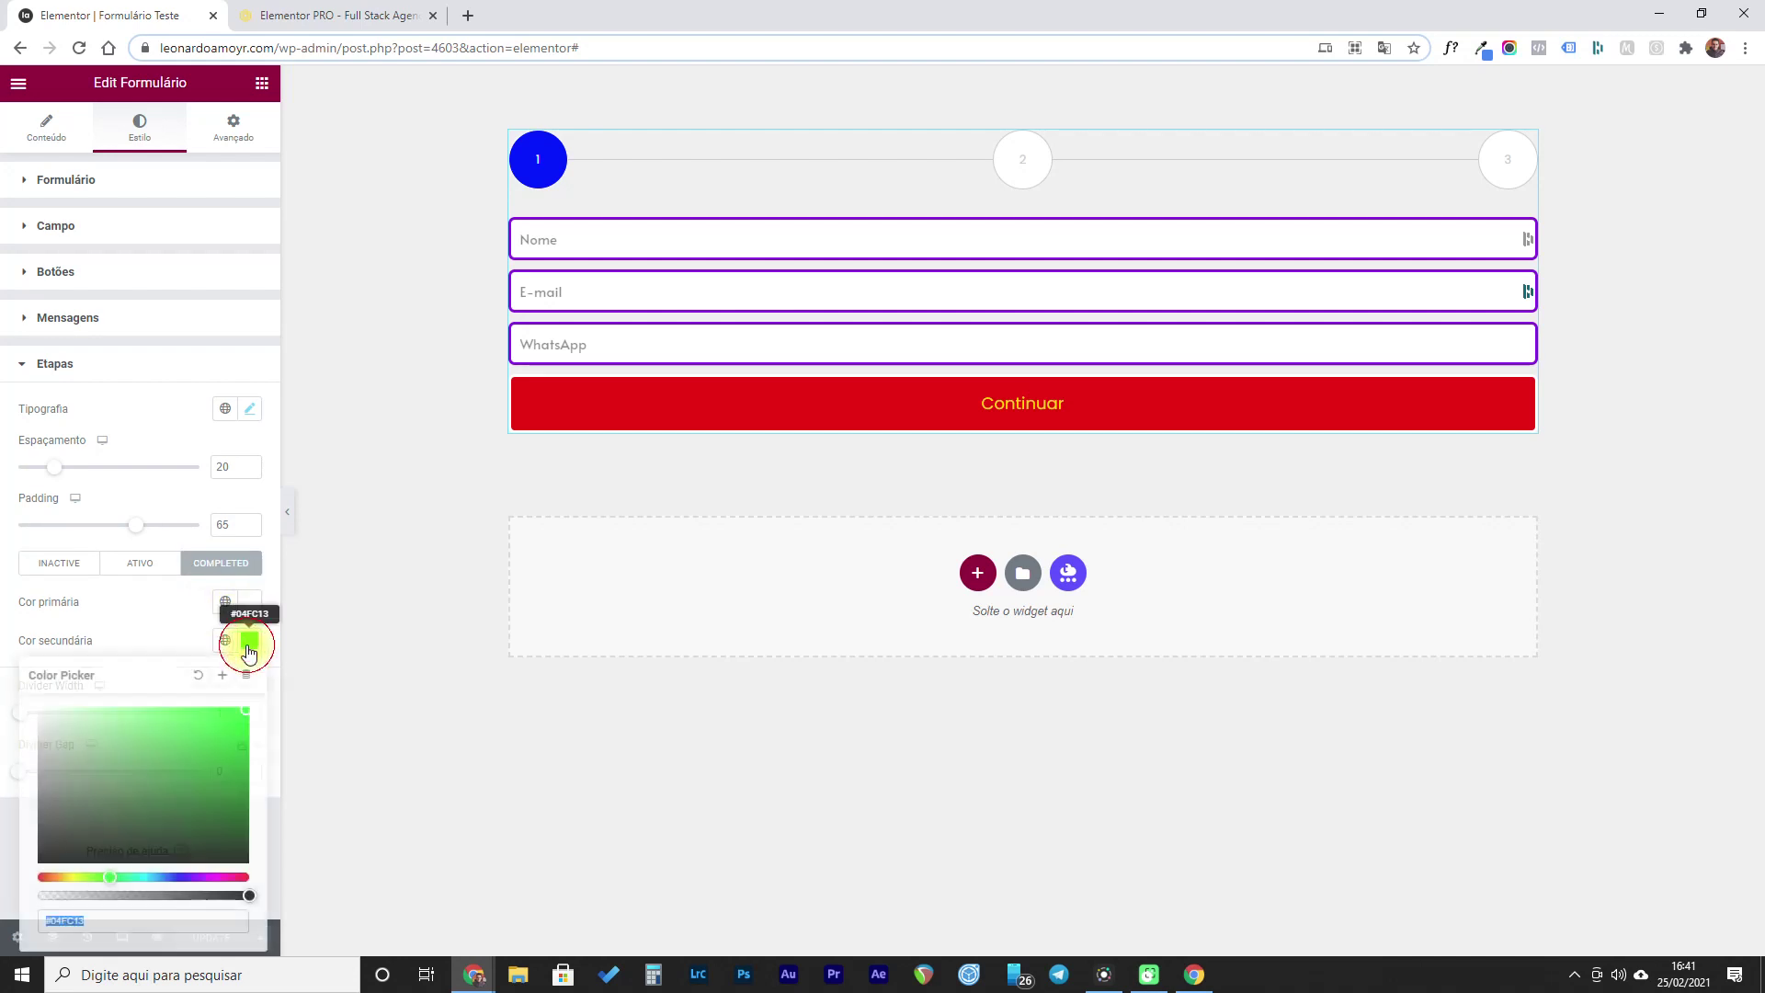
pyautogui.click(248, 601)
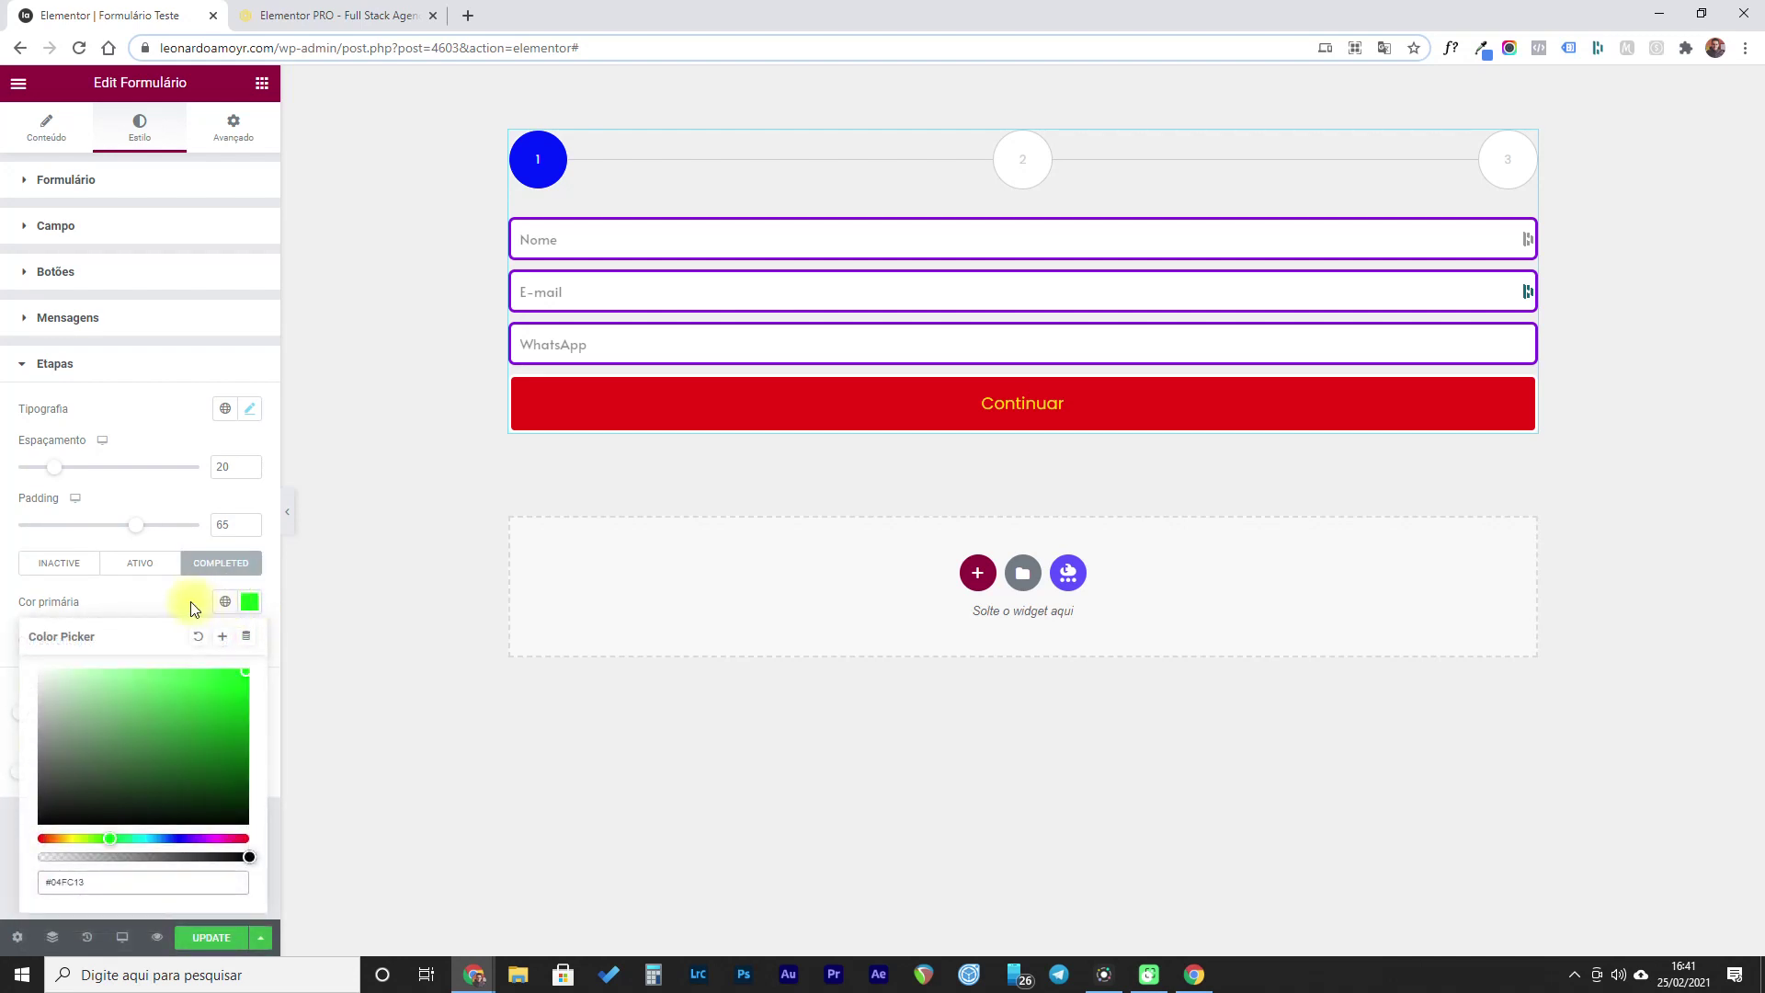
pyautogui.click(195, 607)
# - Set the completed state's secondary colour to white #FFFFFF and update the page
pyautogui.click(246, 640)
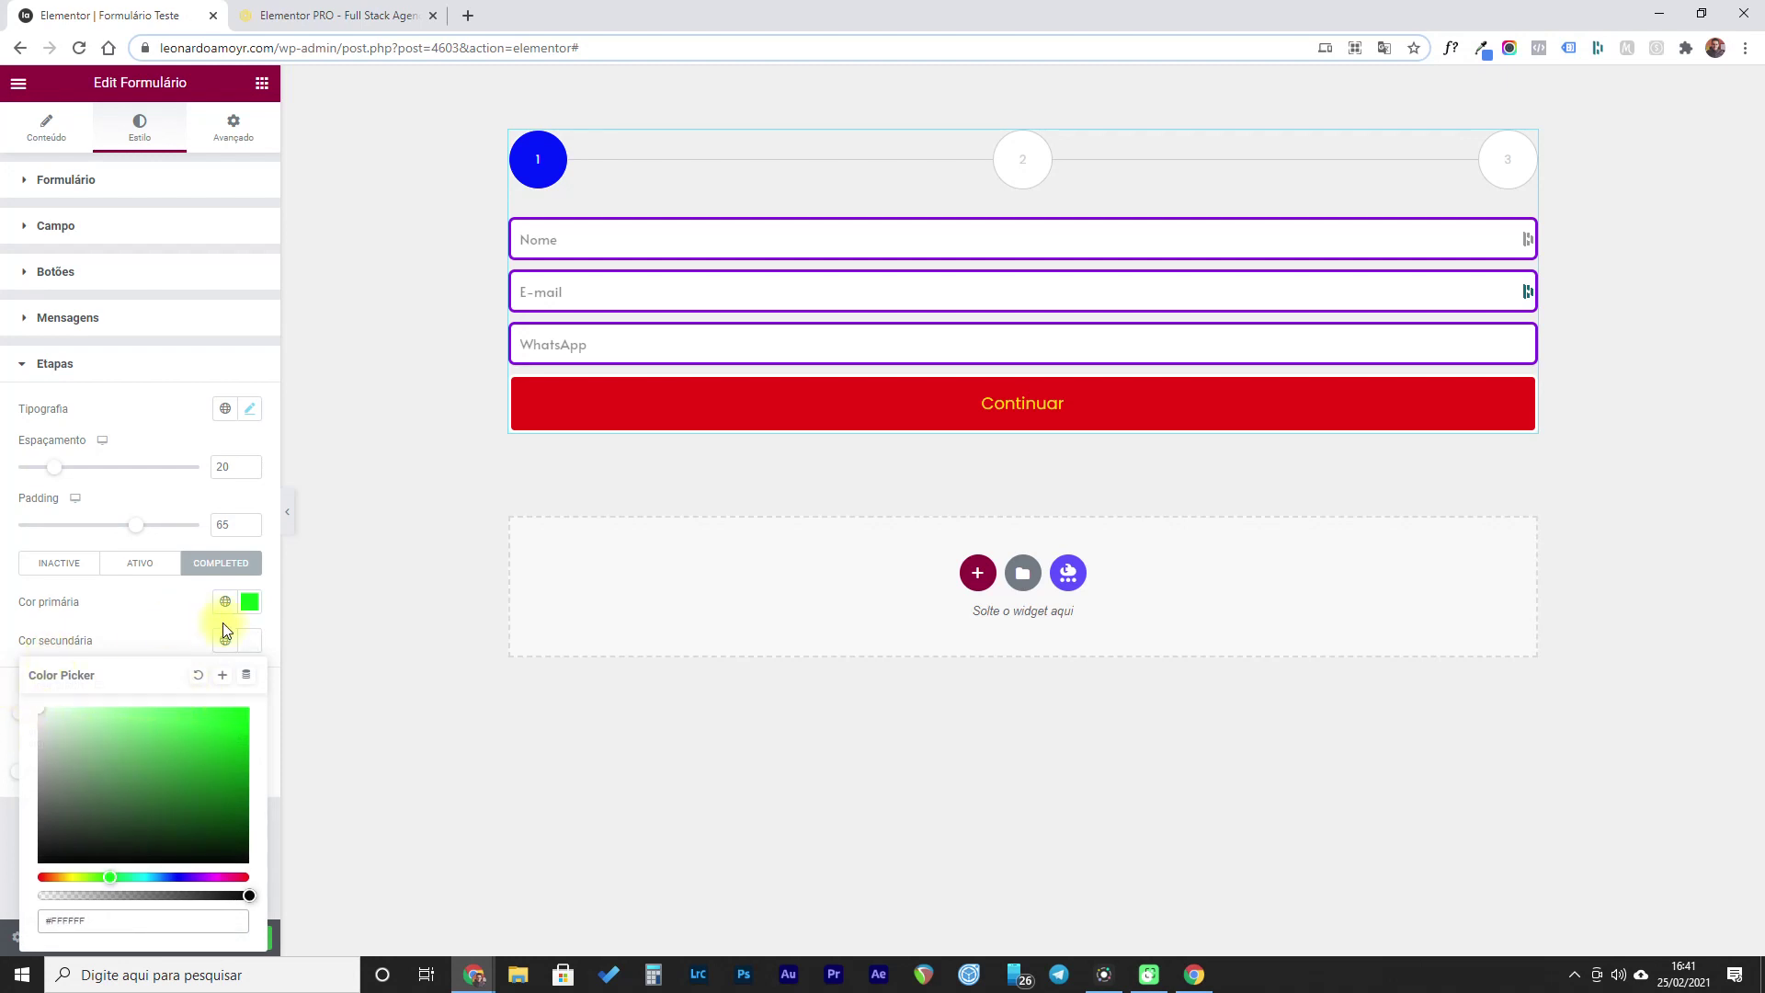
pyautogui.click(161, 629)
pyautogui.click(211, 937)
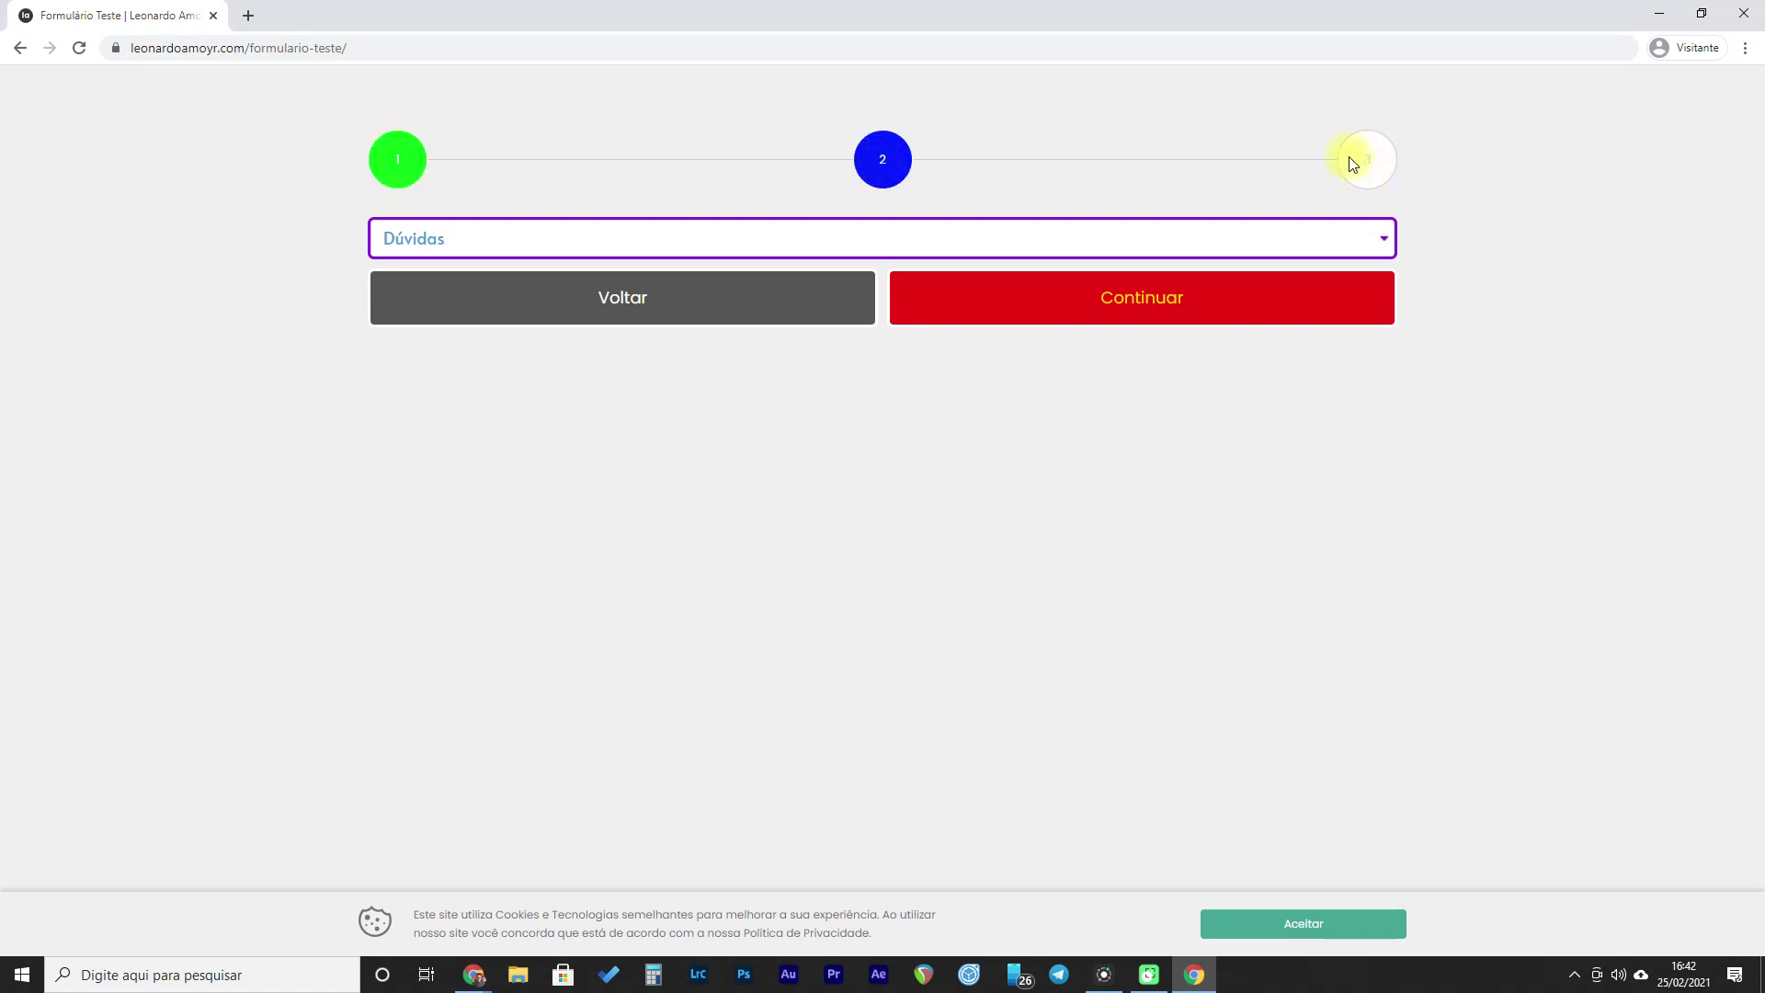
# - Choose Dúvidas in the live form's second step and continue to the third step
pyautogui.click(570, 246)
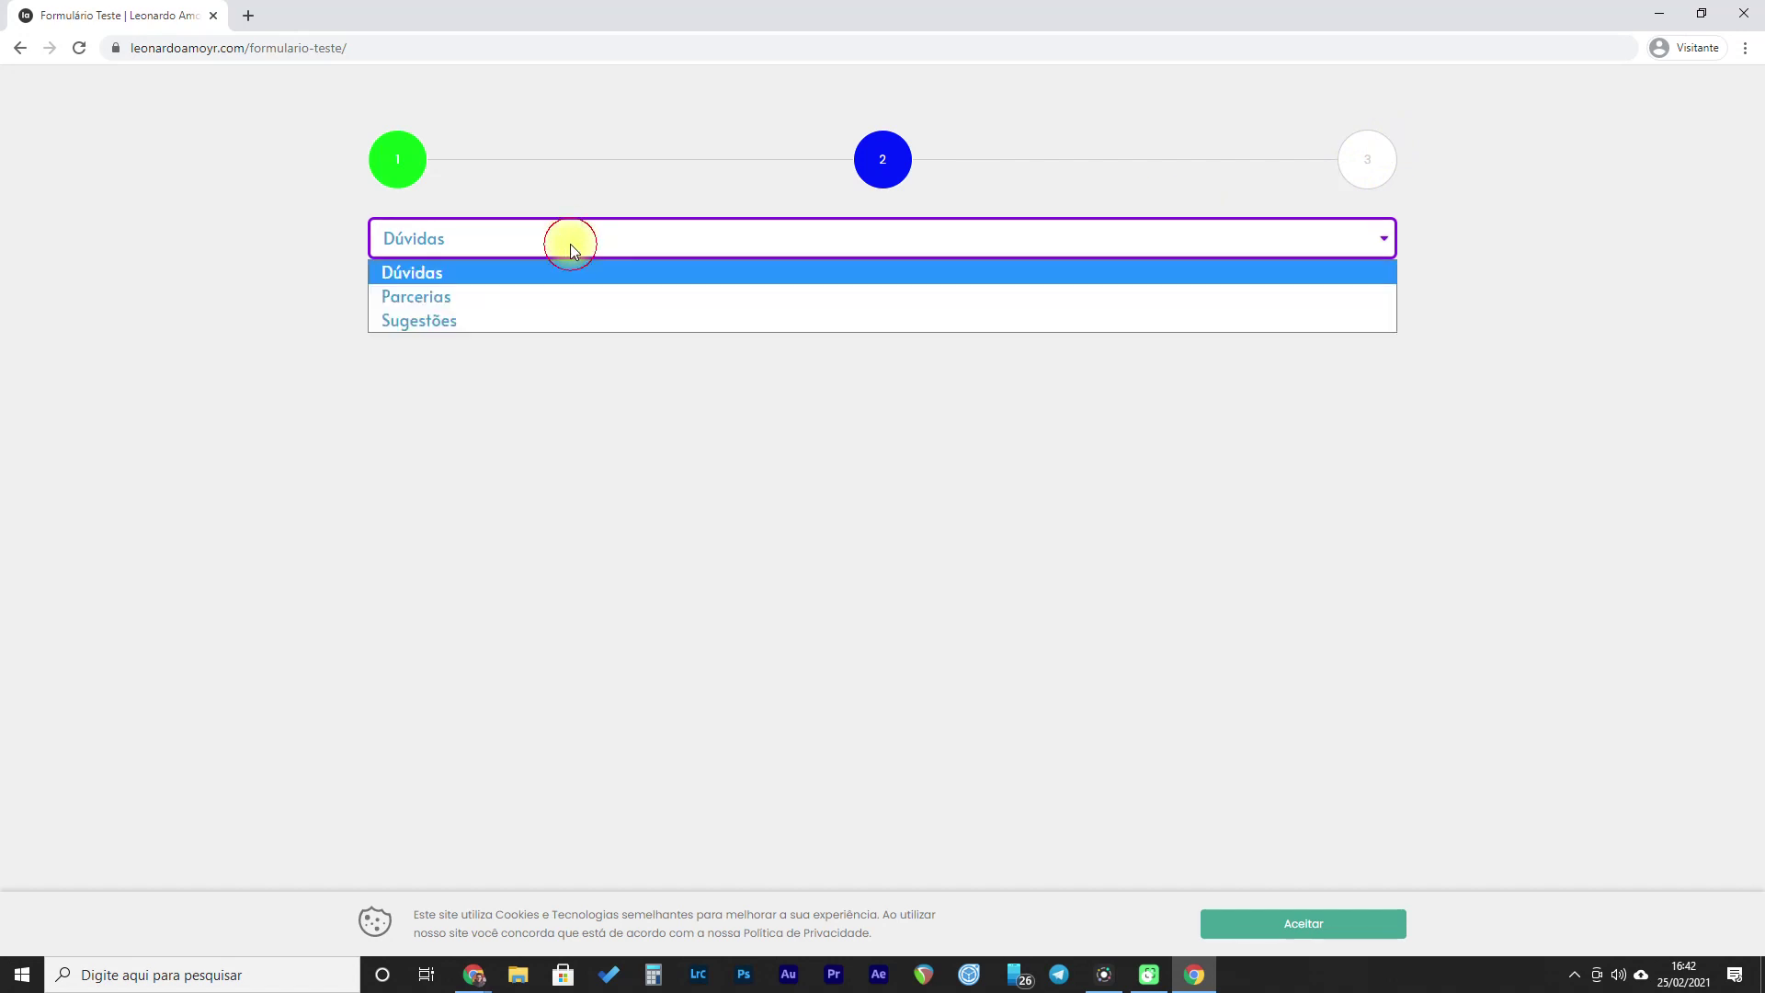
pyautogui.click(424, 274)
pyautogui.click(1161, 311)
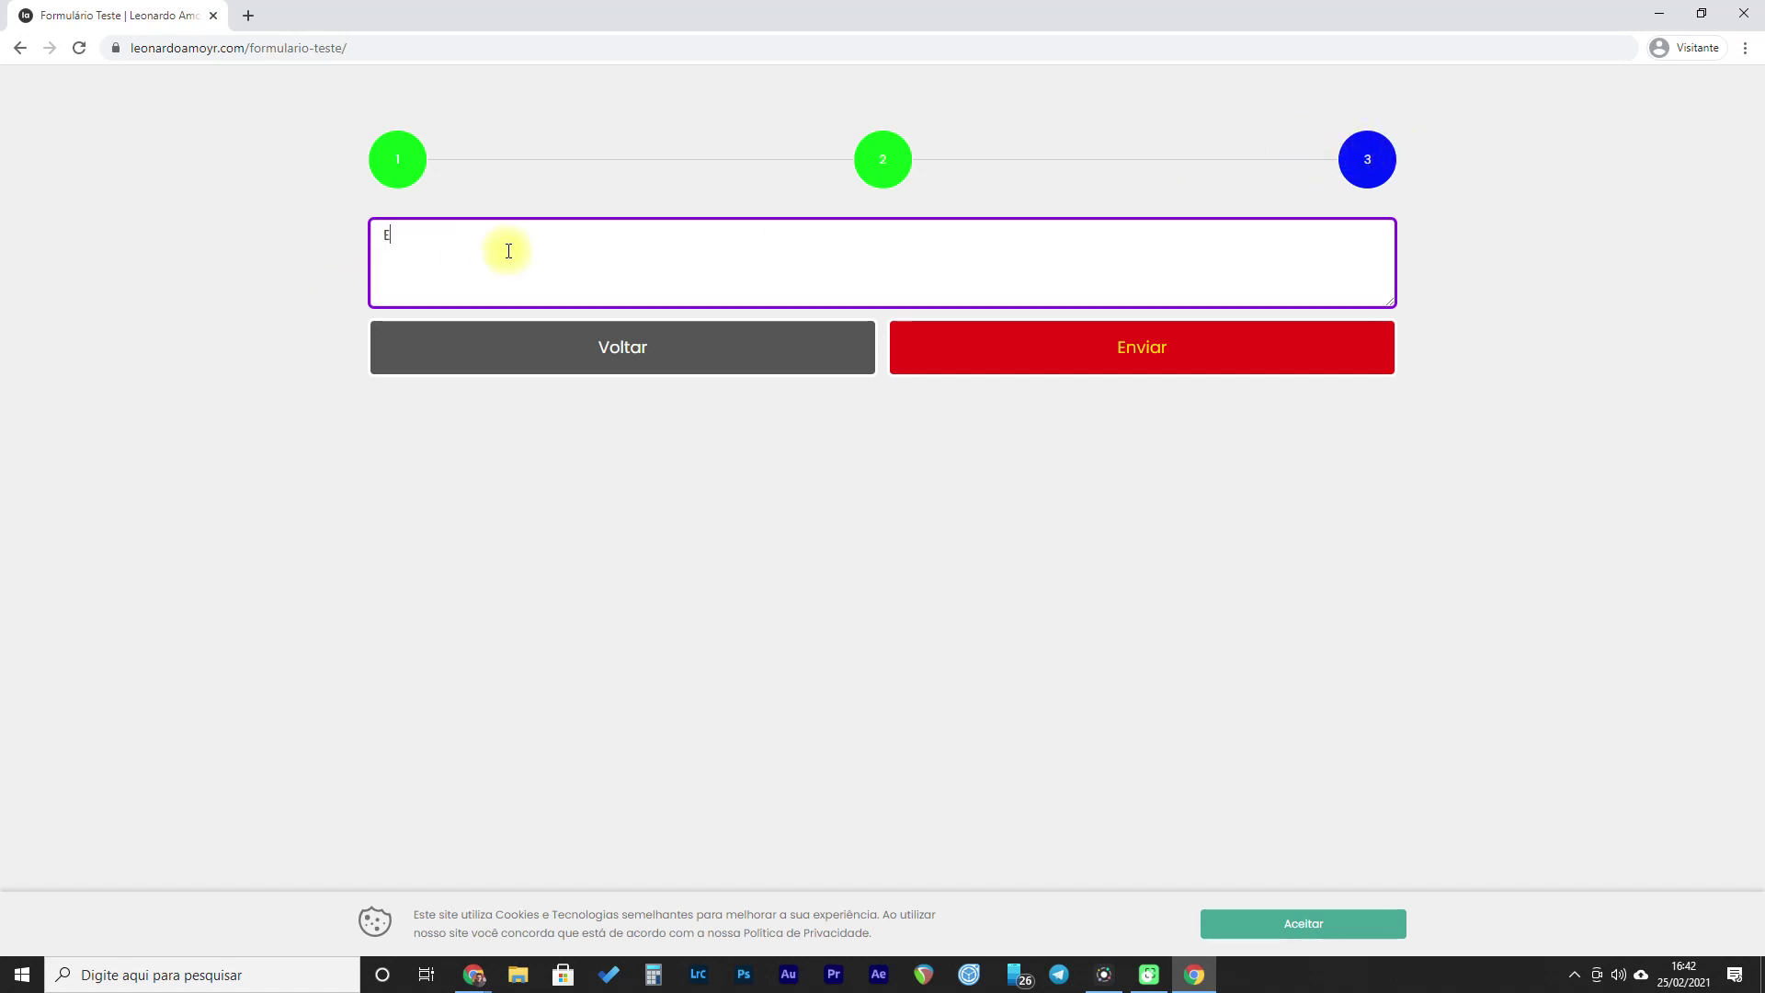
# - Enter the message "Escrever uma mensagem!" in the live form's last step and submit the form
pyautogui.write('Escrever aq')
pyautogui.write('ma mensagem!')
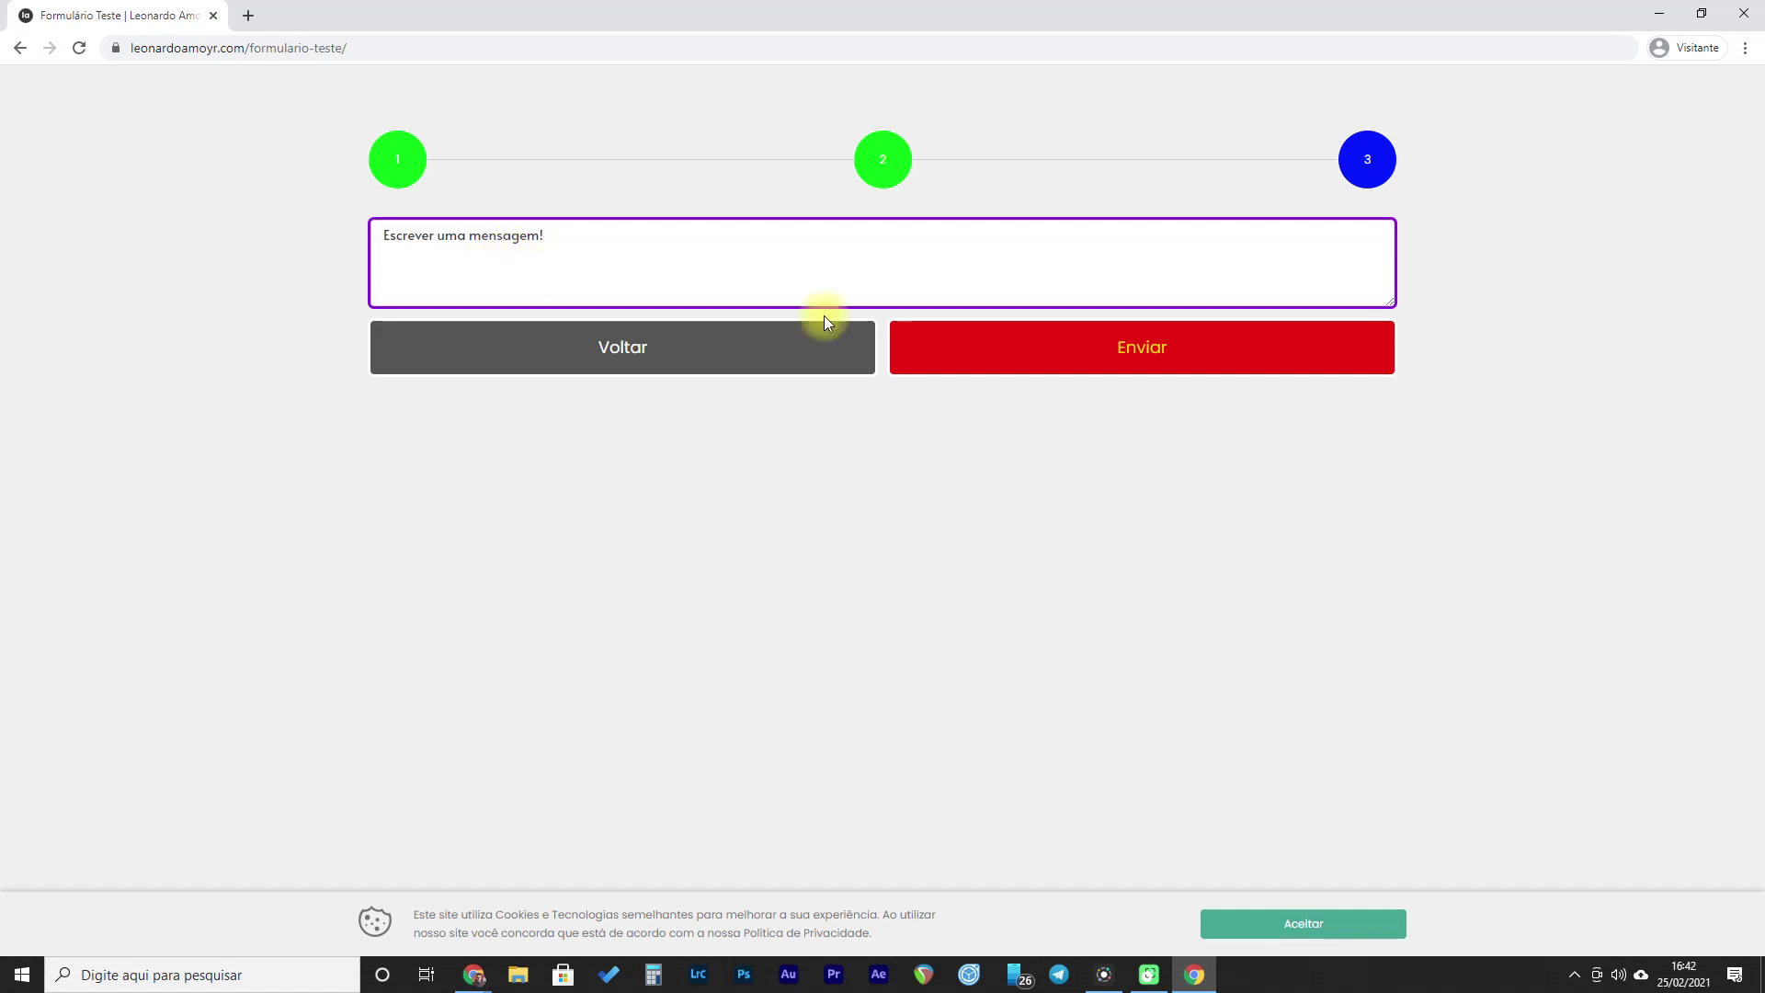
pyautogui.click(1138, 363)
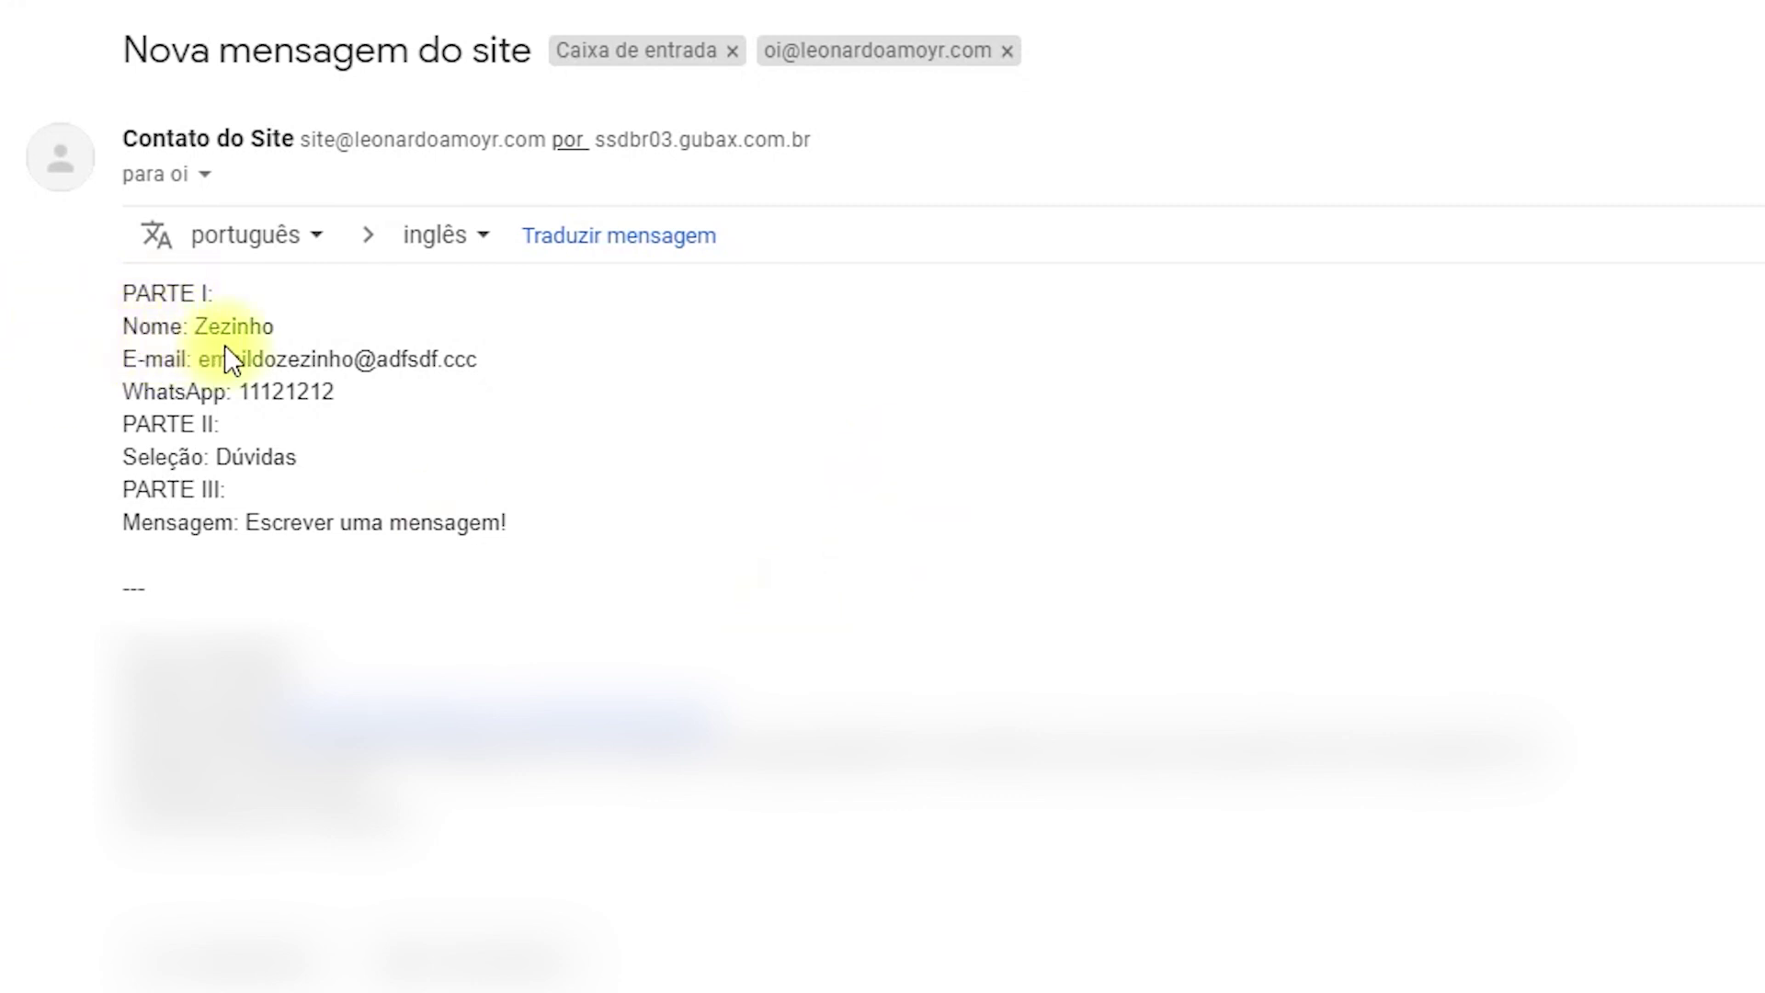
# - Check the submitted data under each part heading in the received "Nova mensagem do site" e-mail
pyautogui.click(138, 421)
pyautogui.moveTo(165, 457); pyautogui.dragTo(198, 457)
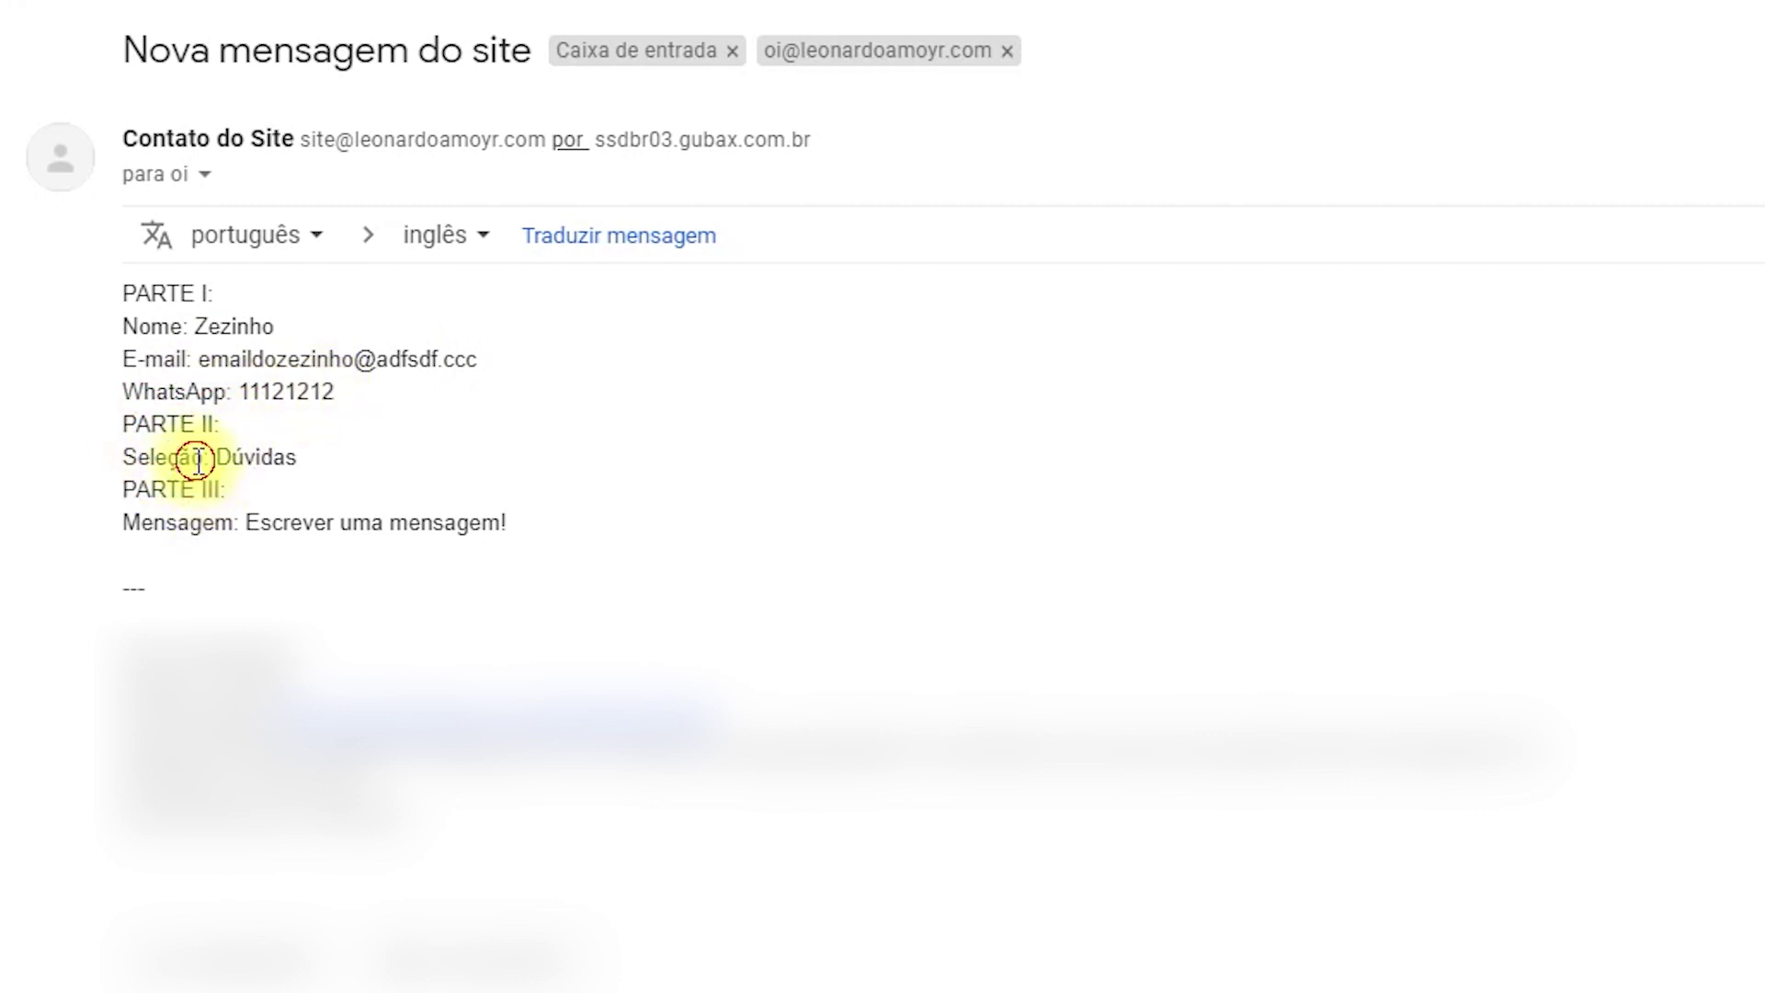